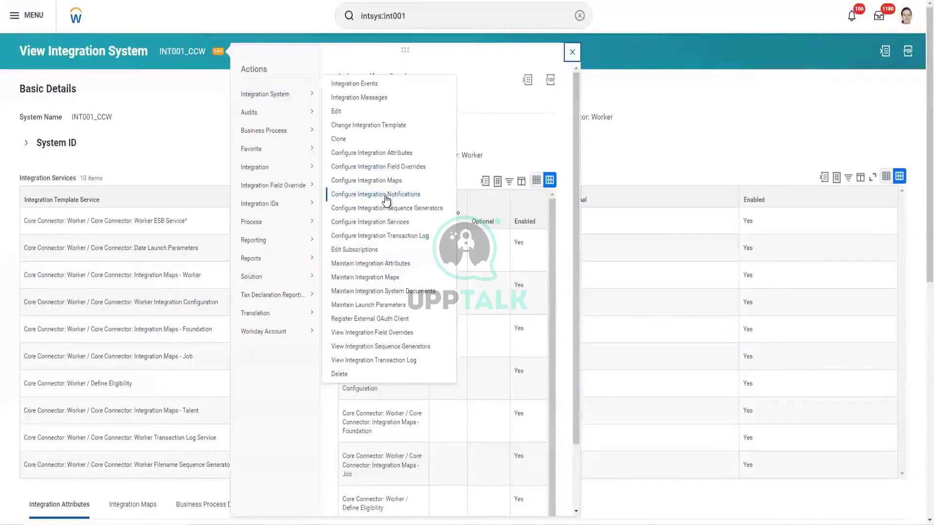
Step: Open Configure Integration Notifications for INT001_CCW and pick Trigger on Status, leaving the status unchosen
click(385, 197)
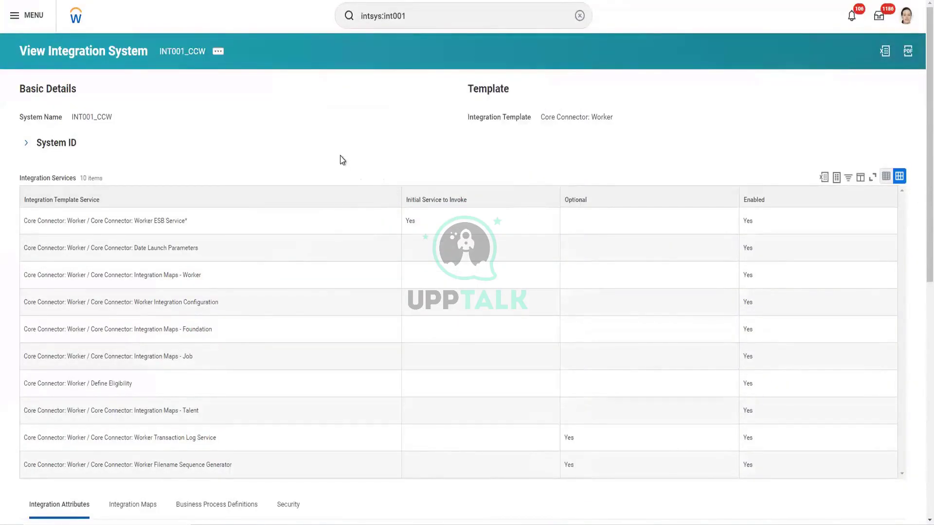
scroll(151, 202, down, 3)
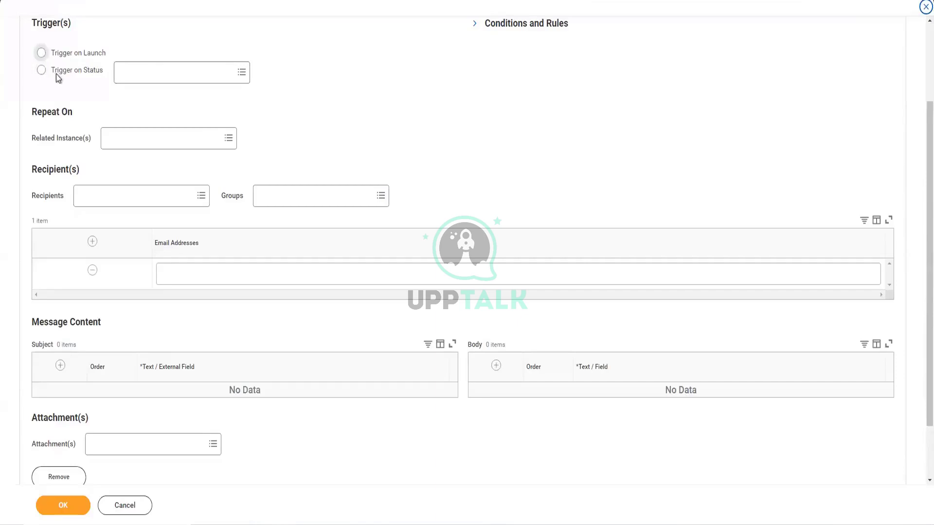
click(140, 77)
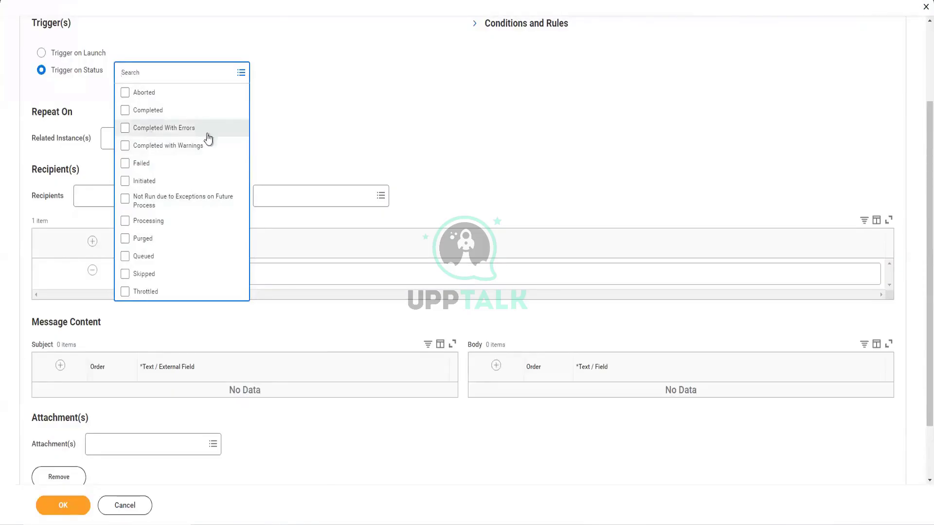
click(302, 137)
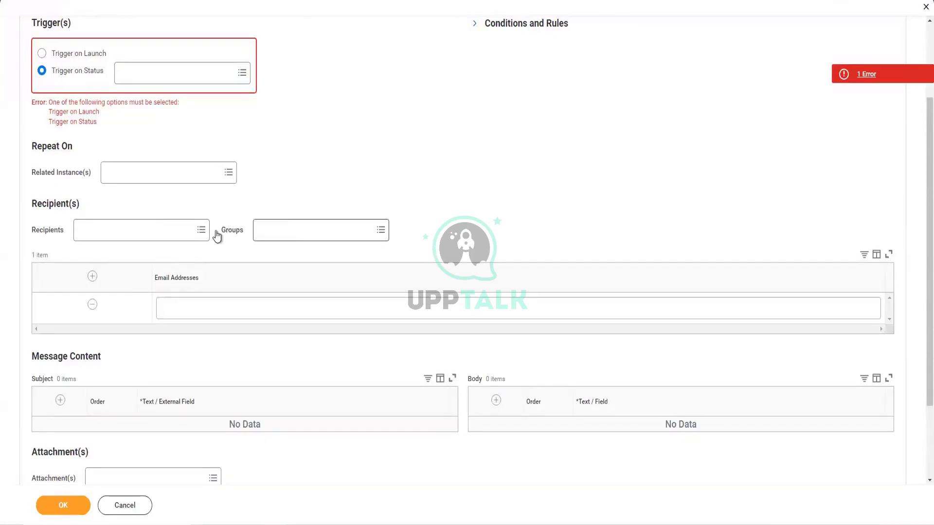
click(125, 233)
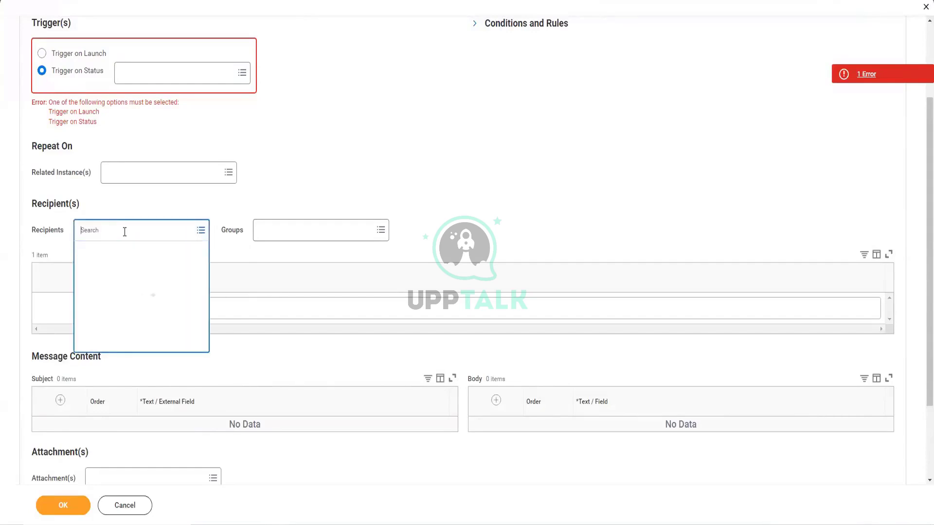
text(logan)
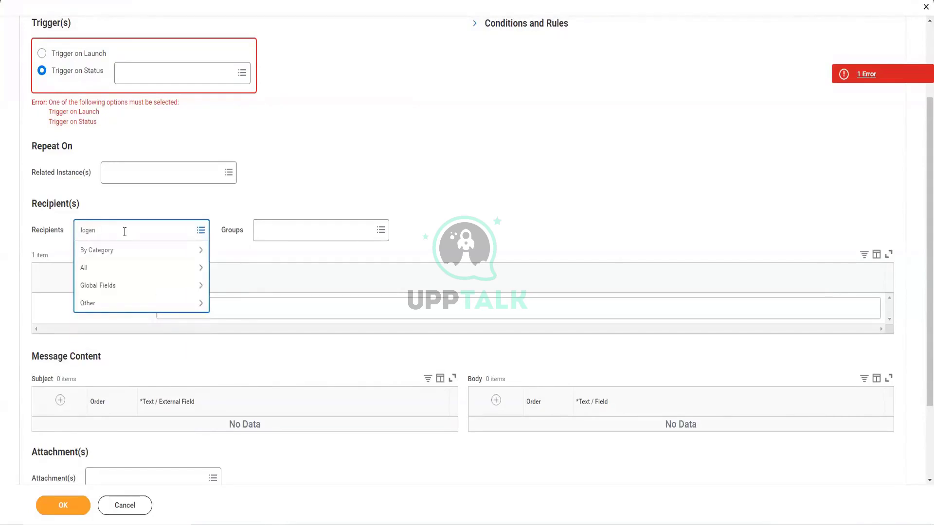
text( mc)
key(Return)
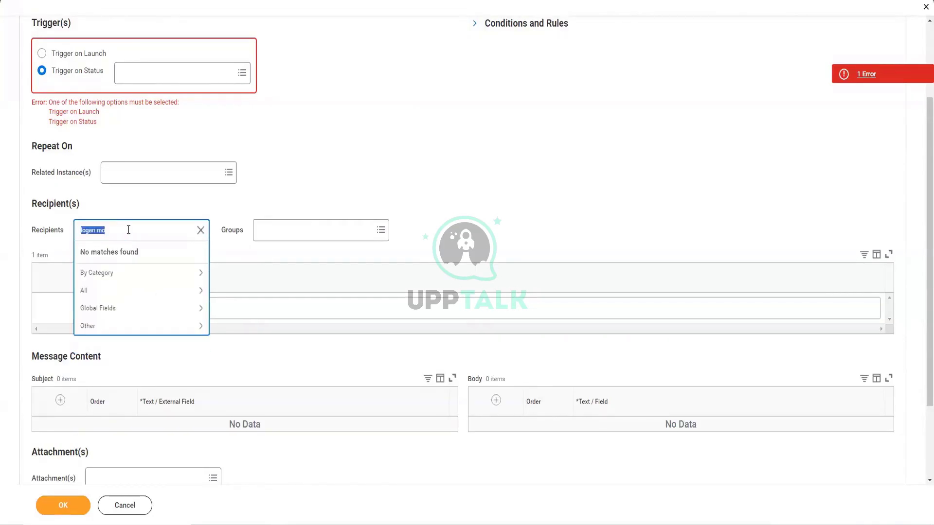
click(200, 230)
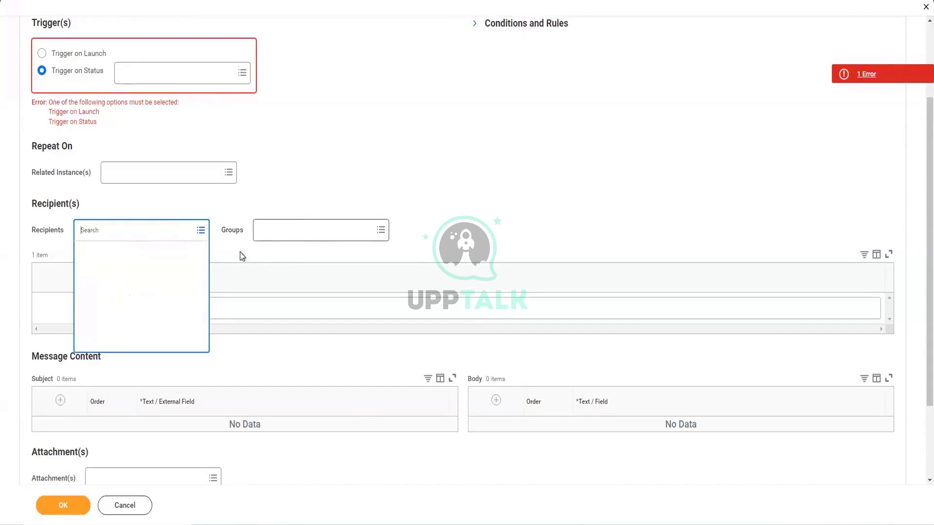
click(246, 214)
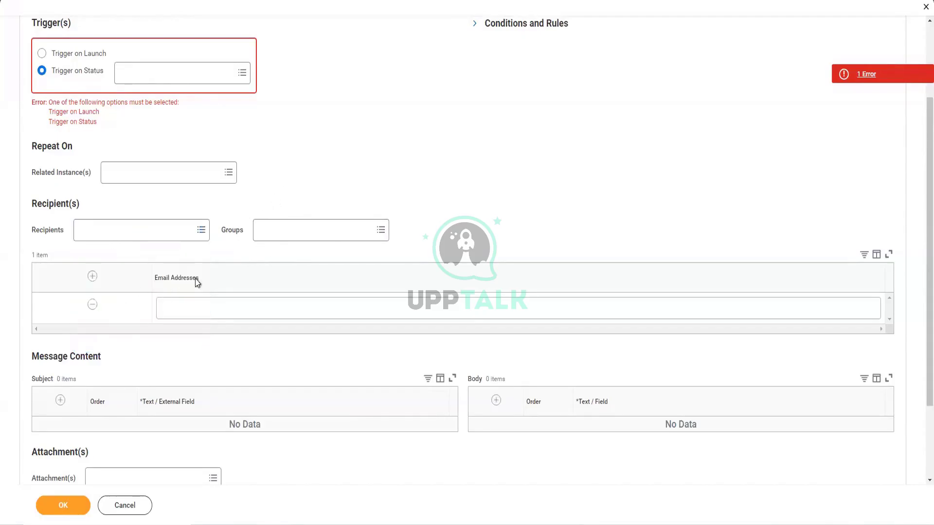
click(143, 316)
scroll(353, 237, down, 1)
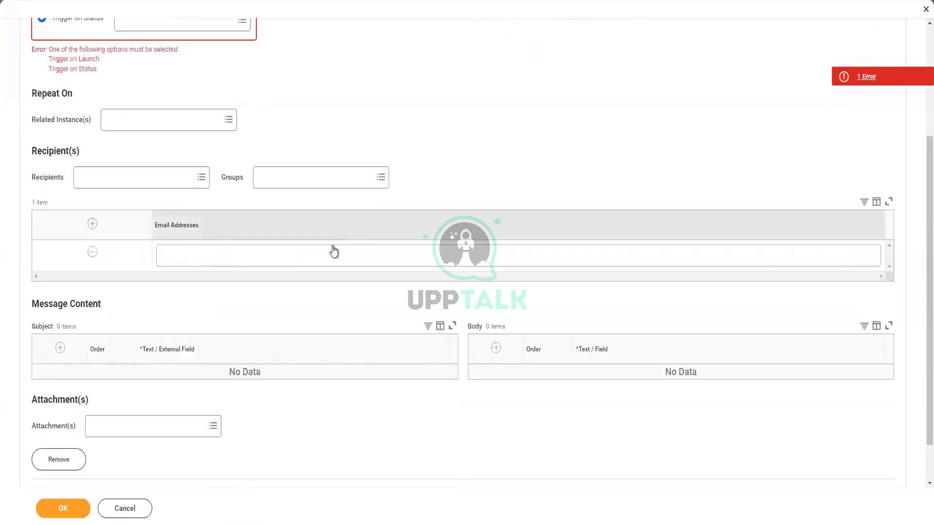
scroll(332, 255, down, 1)
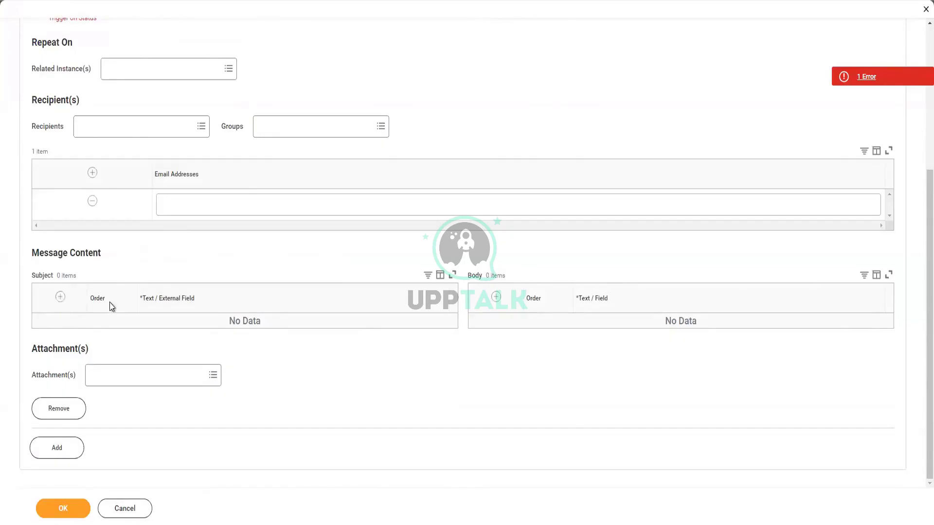
Step: Add a new row to the notification Subject grid and review the form
click(60, 298)
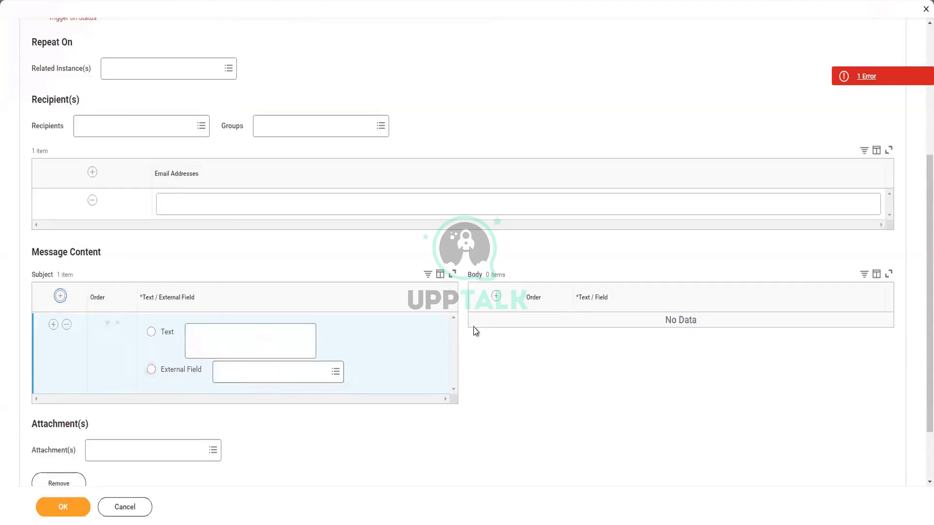
scroll(501, 299, down, 2)
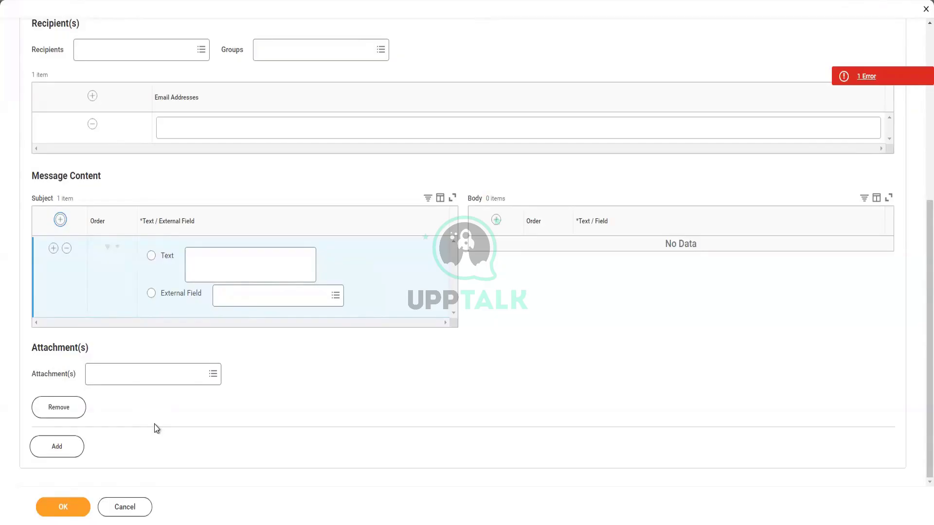
scroll(204, 235, up, 4)
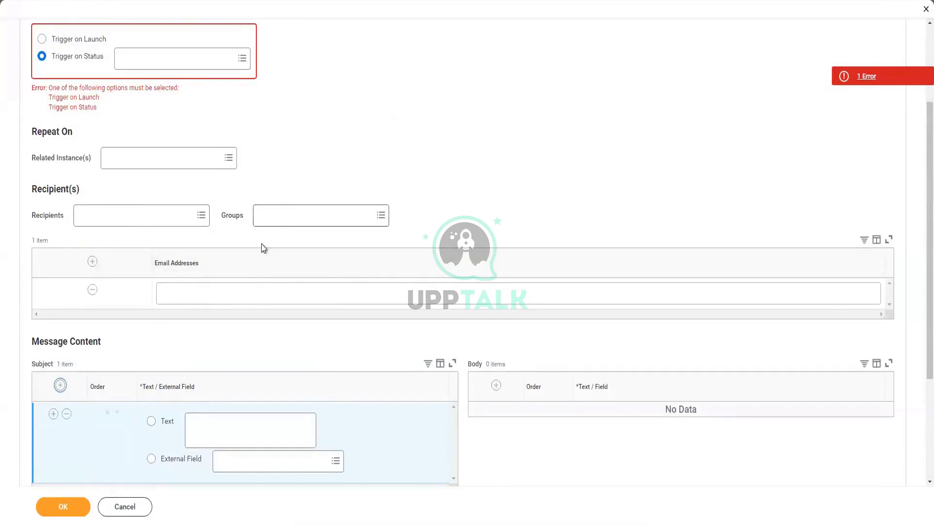
scroll(229, 319, down, 3)
scroll(382, 239, down, 1)
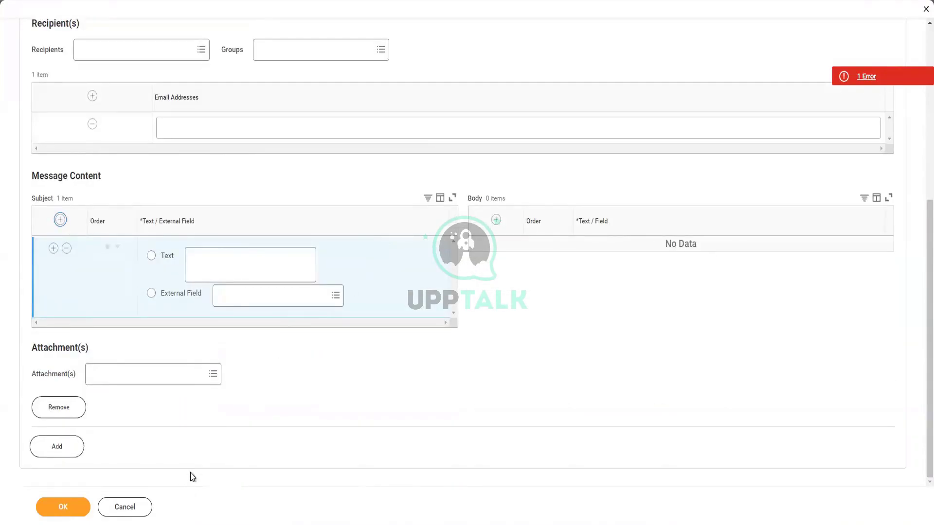
Step: Cancel and discard the unfinished notification setup, then return to Training Notes
click(137, 511)
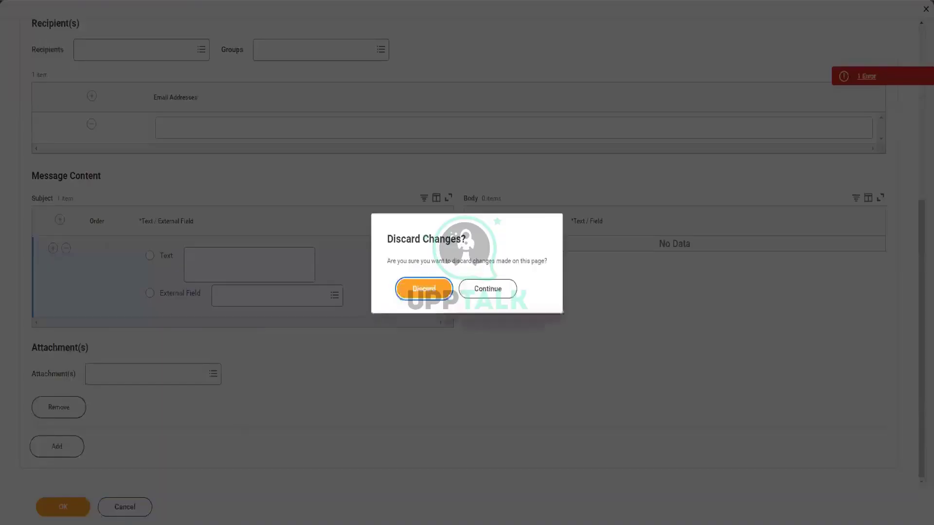
click(447, 292)
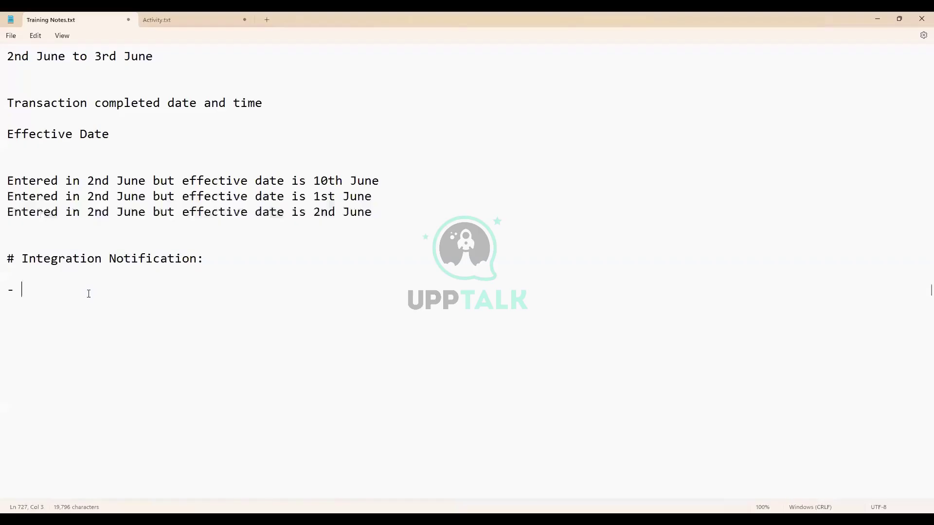
key(BackSpace)
key(BackSpace)
Step: Add the '# Business Process:' heading with a '- Step wise step instructions' note
text(# Business Pro)
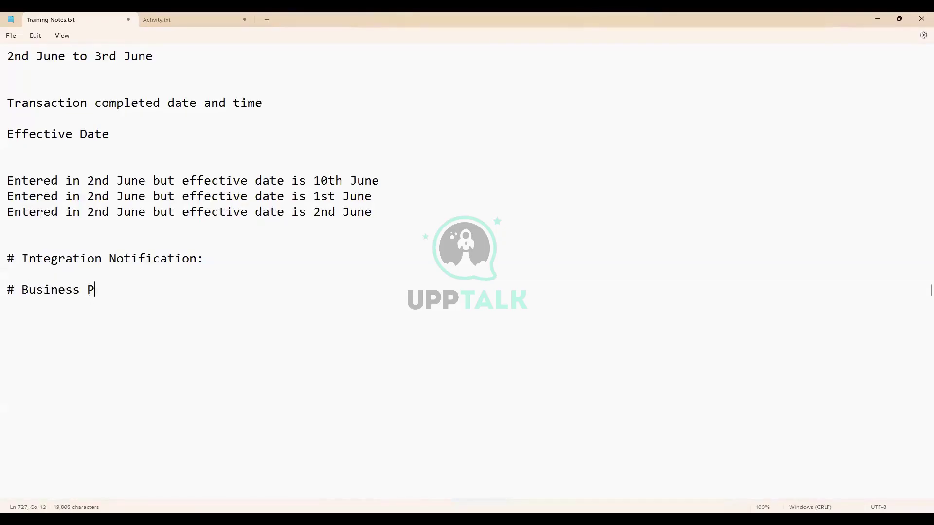
text(cess:)
key(Return)
key(Return)
text(- Step wise )
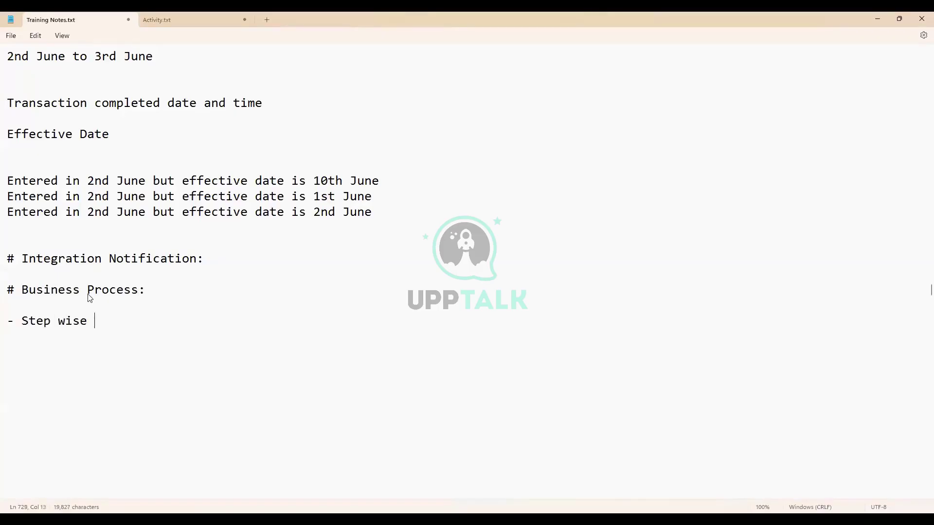
text(step instructions)
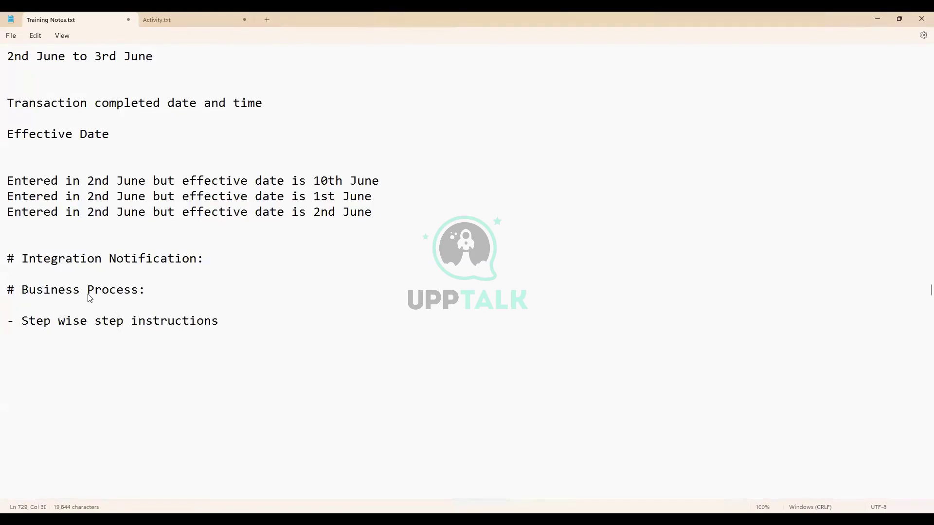
key(Return)
key(Return)
Step: List 'Step 1:', 'Step 2:' and 'Step 3' placeholders on separate lines
text(Step 1:)
key(Return)
text(Step 2.)
key(BackSpace)
text(: Step)
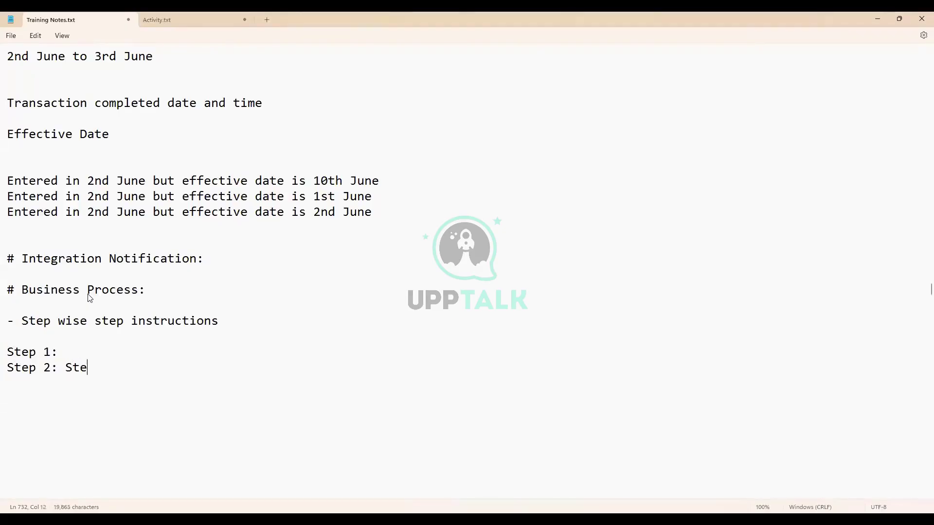
key(BackSpace)
key(BackSpace)
key(BackSpace)
key(Return)
text(Step 3)
Step: Start an 'INT001 -> Genarte' flow line below the step list
scroll(87, 335, down, 1)
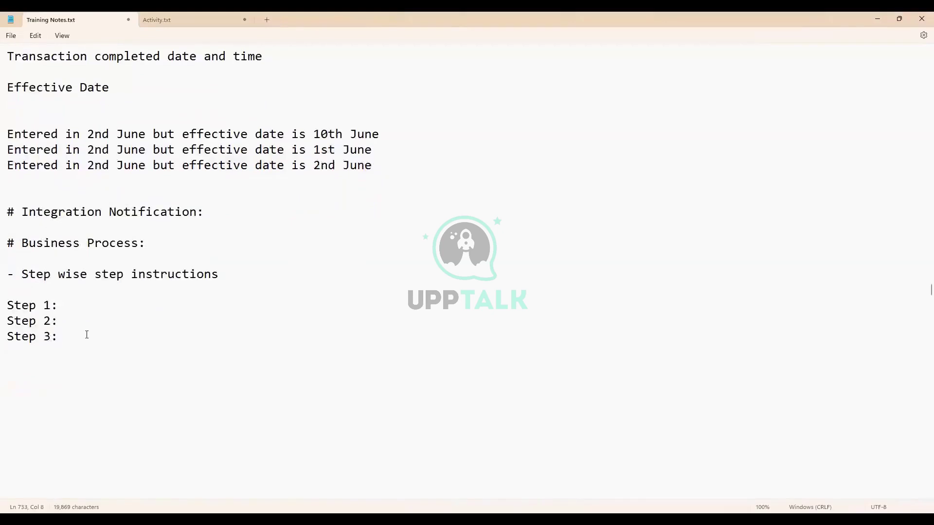
key(Return)
key(Return)
key(Return)
text(INT001 -> Genarte)
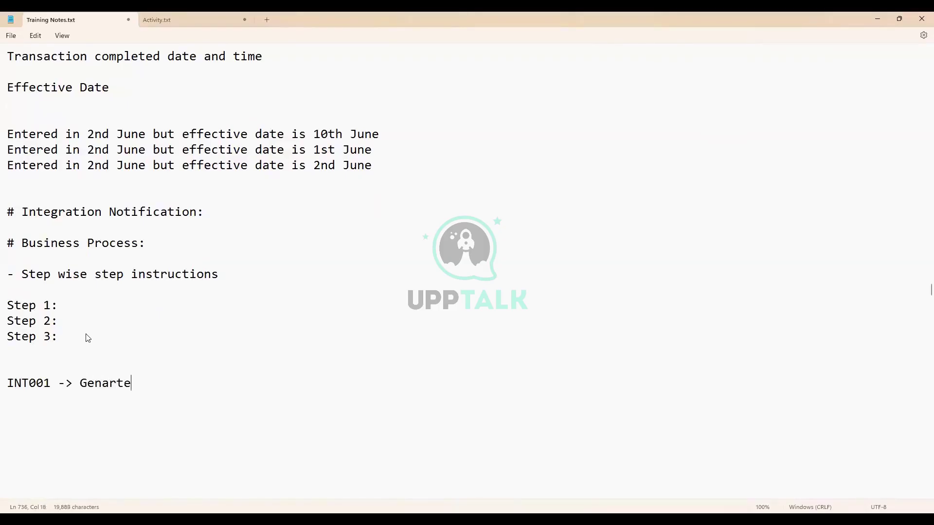
Step: Turn the flow line into 'INT001_Outbound -> Generate File'
key(BackSpace)
key(BackSpace)
text(are)
key(BackSpace)
key(BackSpace)
text(te File)
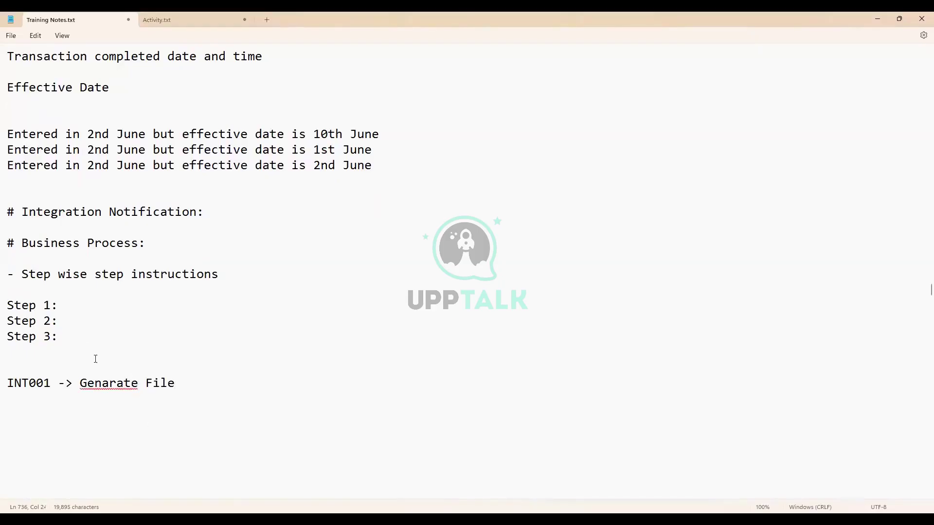
click(77, 362)
key(Return)
text(O)
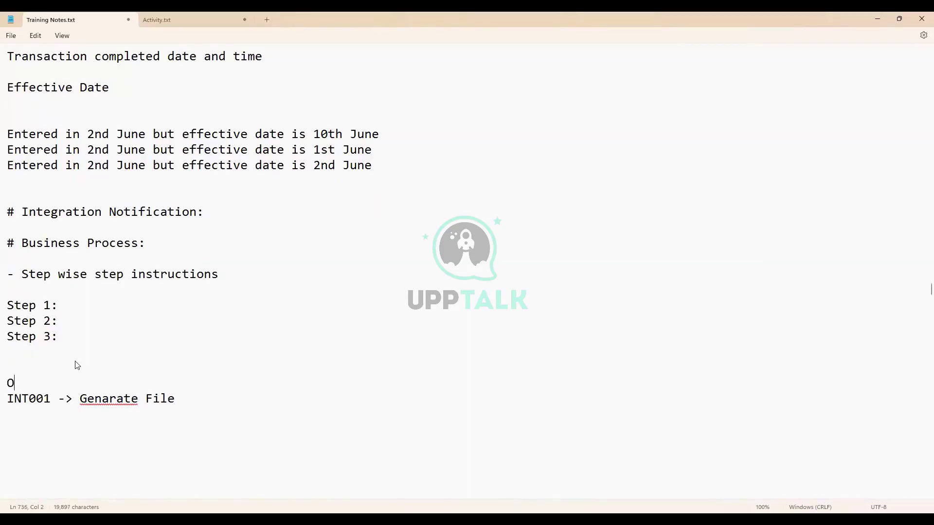
key(BackSpace)
click(55, 399)
text(Outboun)
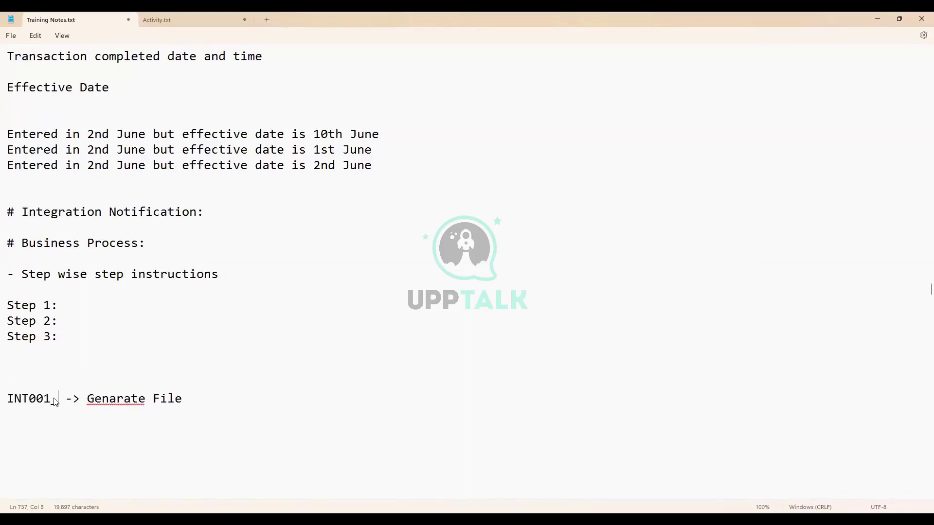
text(d)
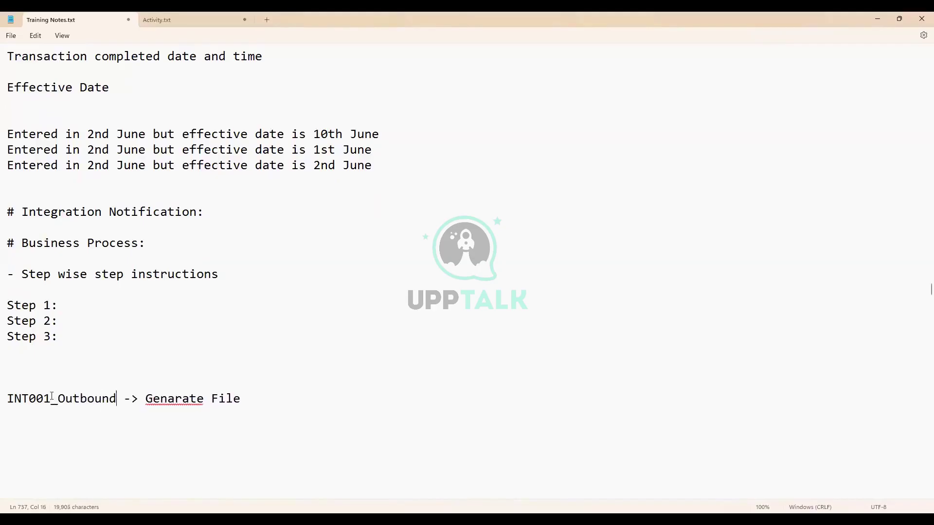
Step: Fix the Generate spelling and append '-> Configure Delivery' to the INT001_Outbound line
click(176, 396)
key(BackSpace)
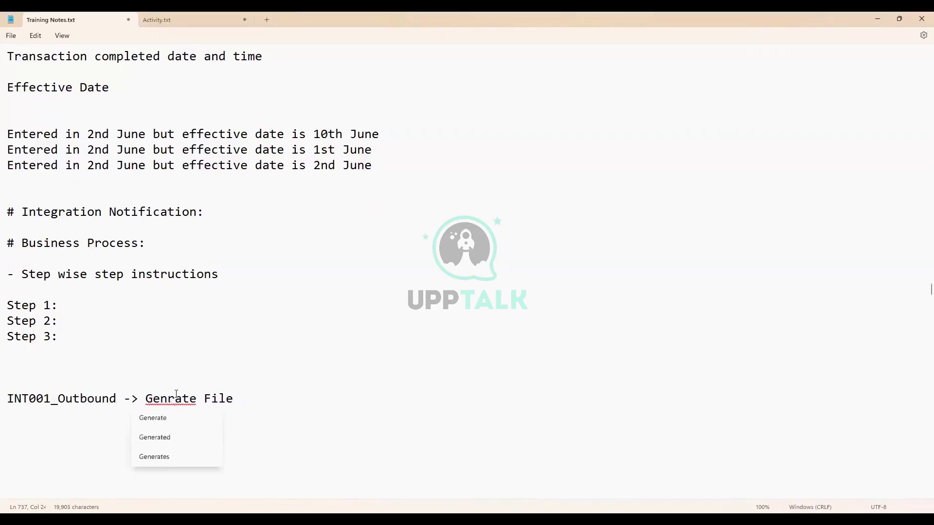
text(e)
click(281, 398)
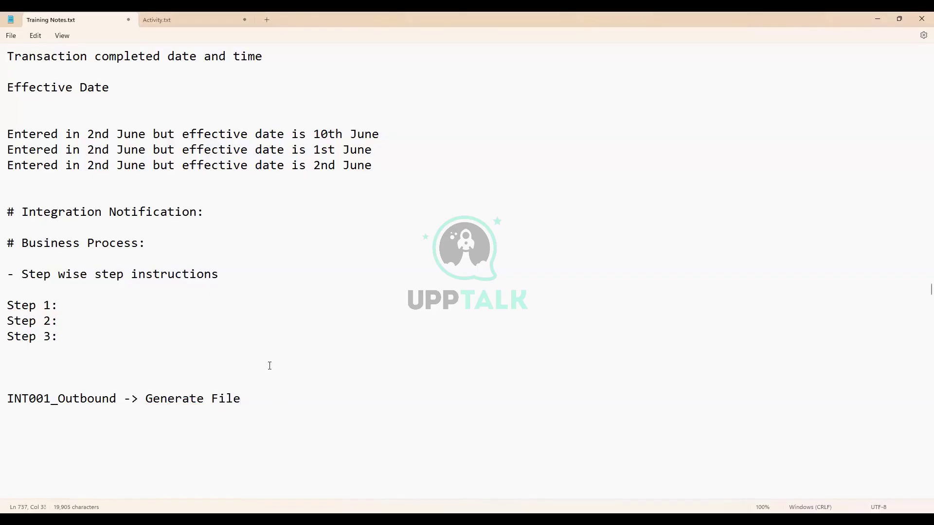
text(->)
text(Configure Delivery)
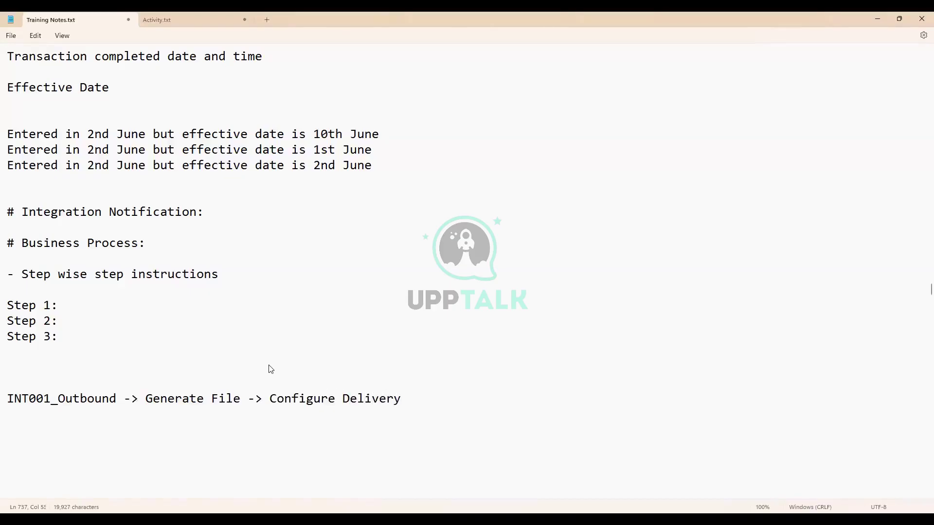
Step: Insert '[Define Business Process Step]' just before Configure Delivery on the INT001_Outbound line
click(262, 399)
drag(263, 399, 6, 400)
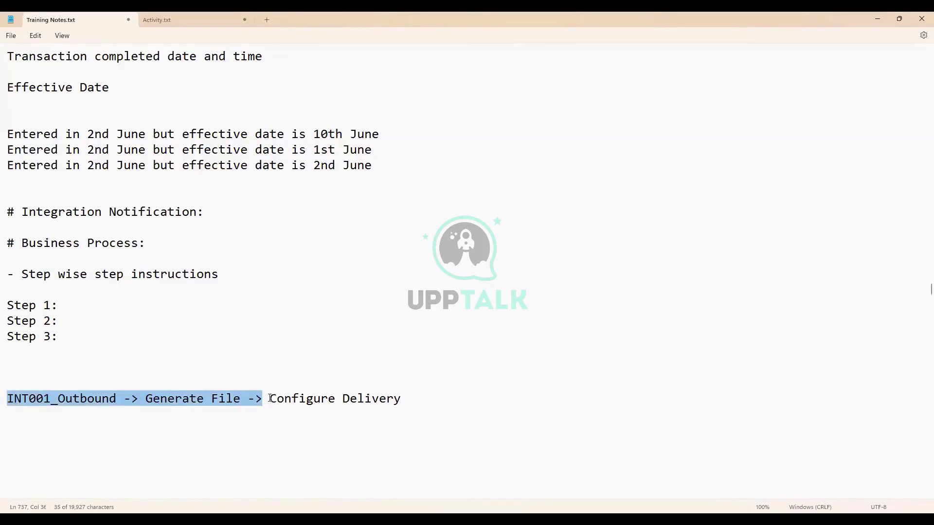
click(262, 399)
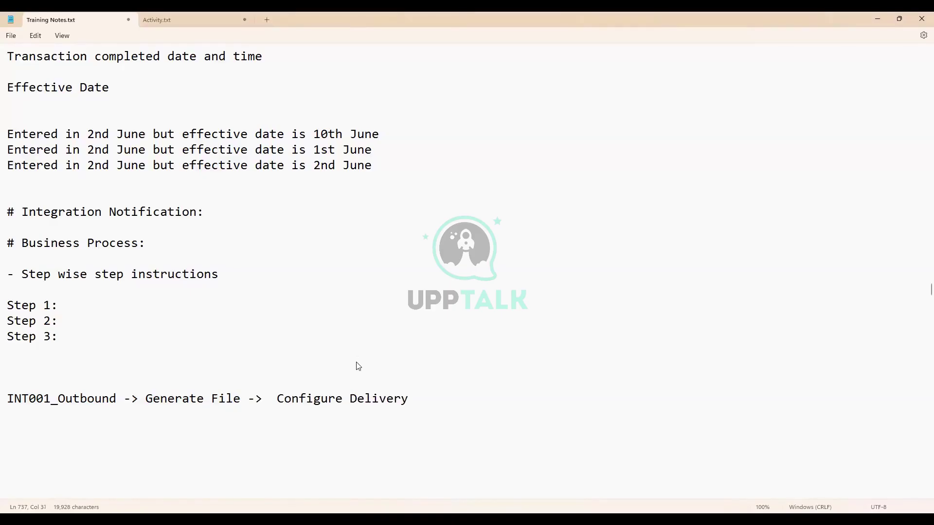
text(90)
key(BackSpace)
key(BackSpace)
text([])
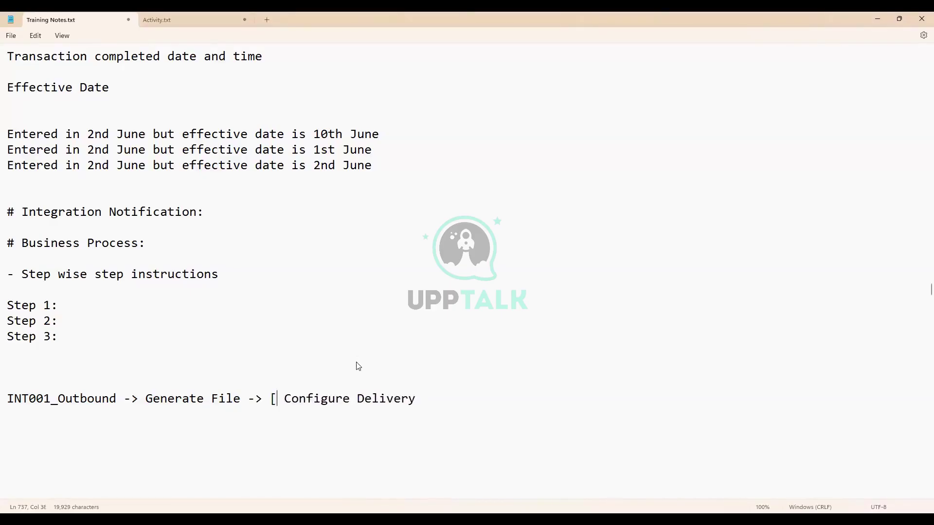
text(Define Ste)
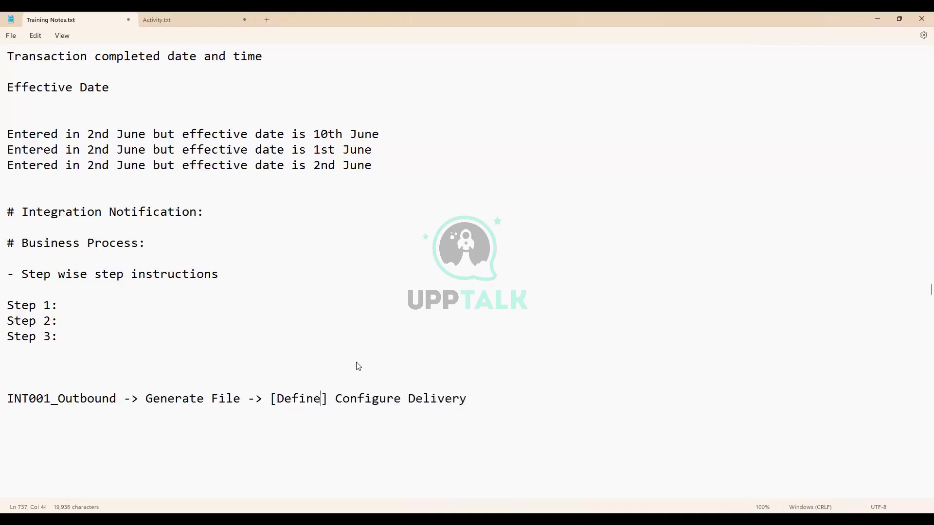
text(p )
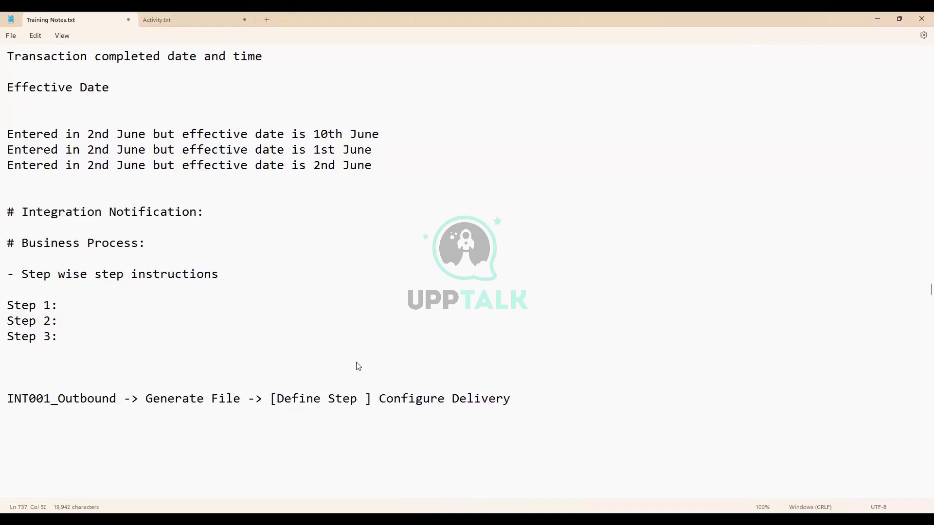
text(Deli)
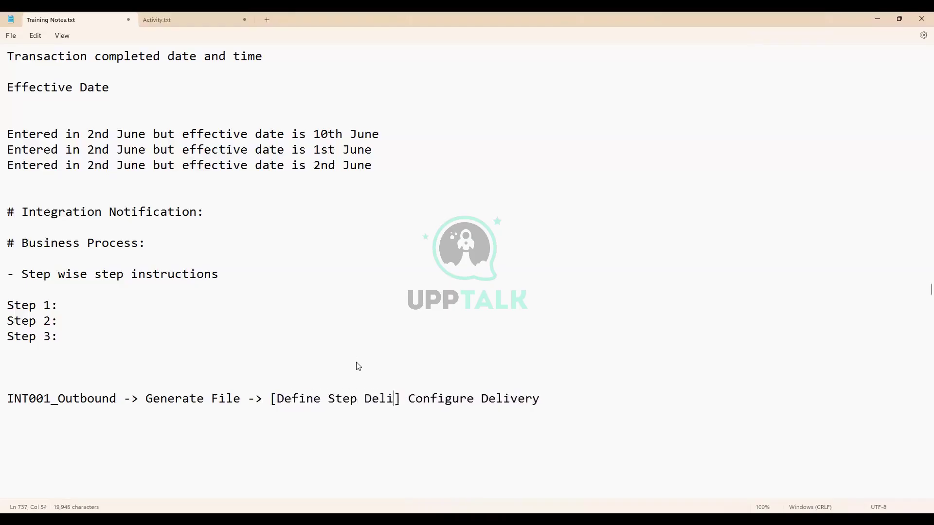
key(BackSpace)
key(BackSpace)
key(BackSpace)
key(BackSpace)
key(BackSpace)
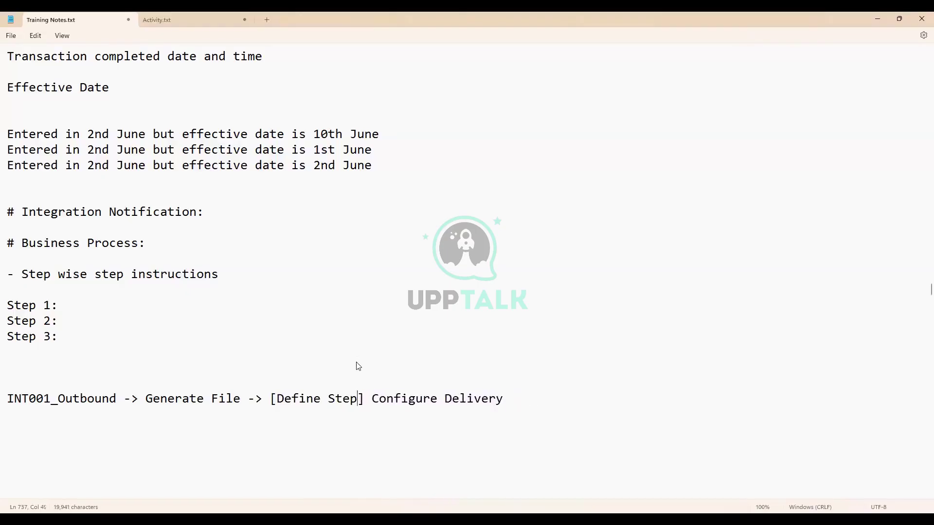
key(Left)
key(Left)
key(Left)
text(Business )
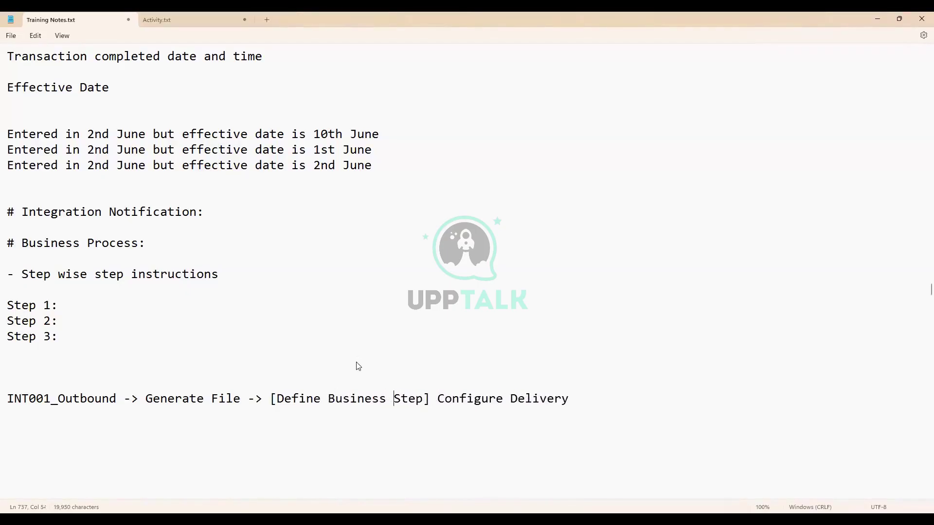
text(Process)
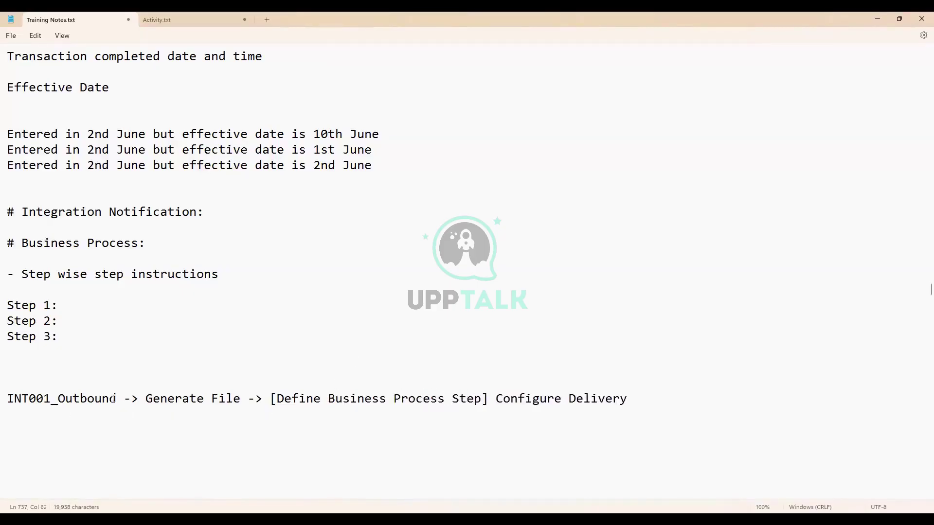
Step: Start a new 'INT002_Inbound ->' line directly below the INT001_Outbound flow
click(672, 391)
key(Return)
text(INT002_Inbound )
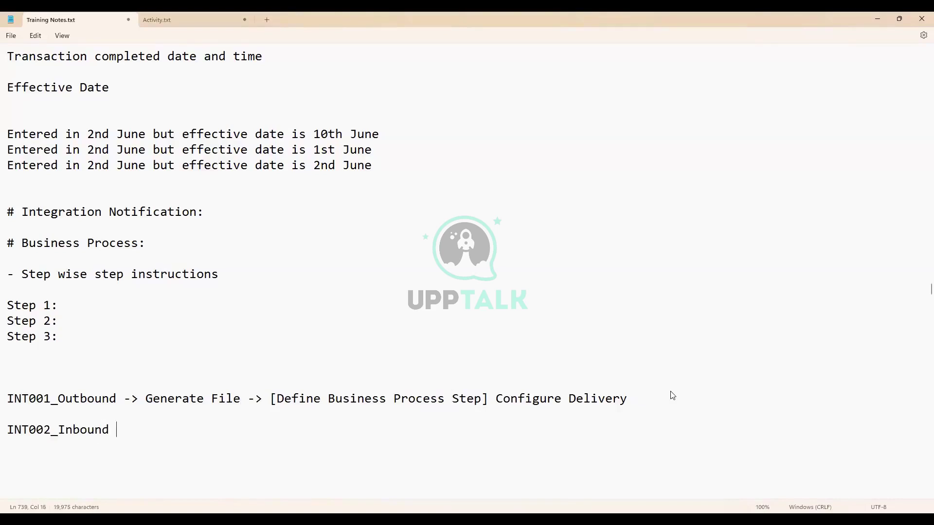
text(->)
Step: Insert 'Integration Processing ->' before Generate File on the INT001_Outbound line
click(146, 396)
text(In)
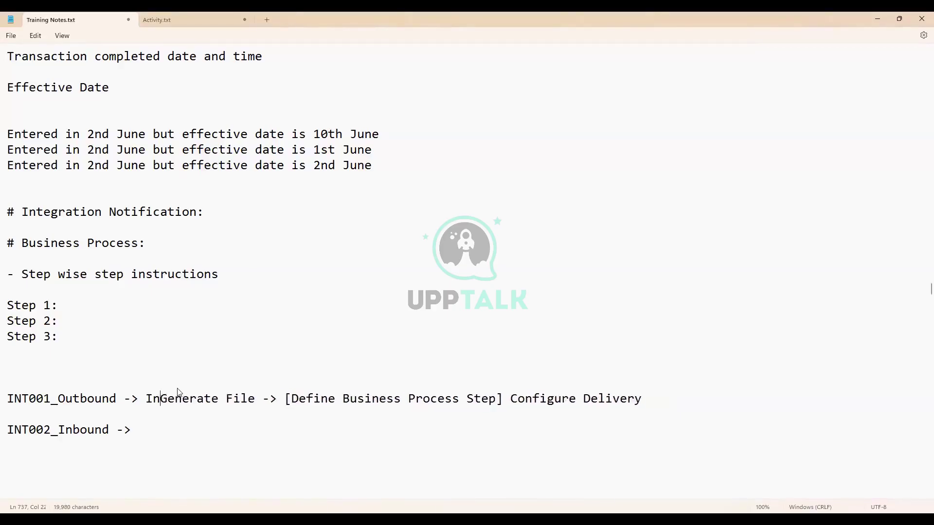
text(tegration )
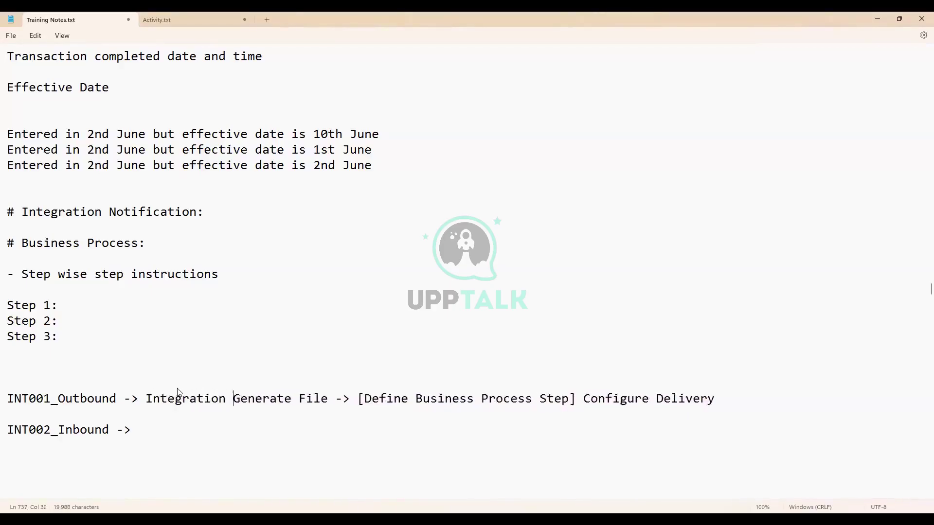
text(Processe)
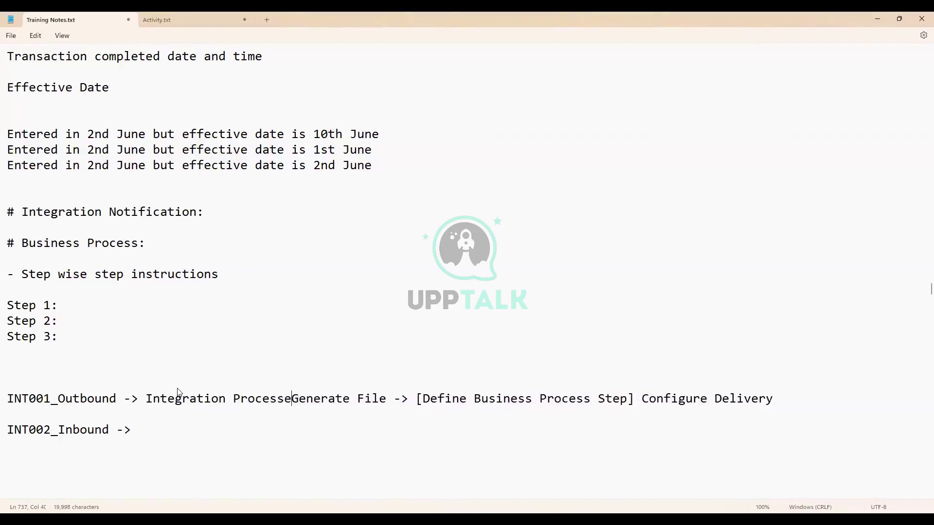
key(BackSpace)
text(ing )
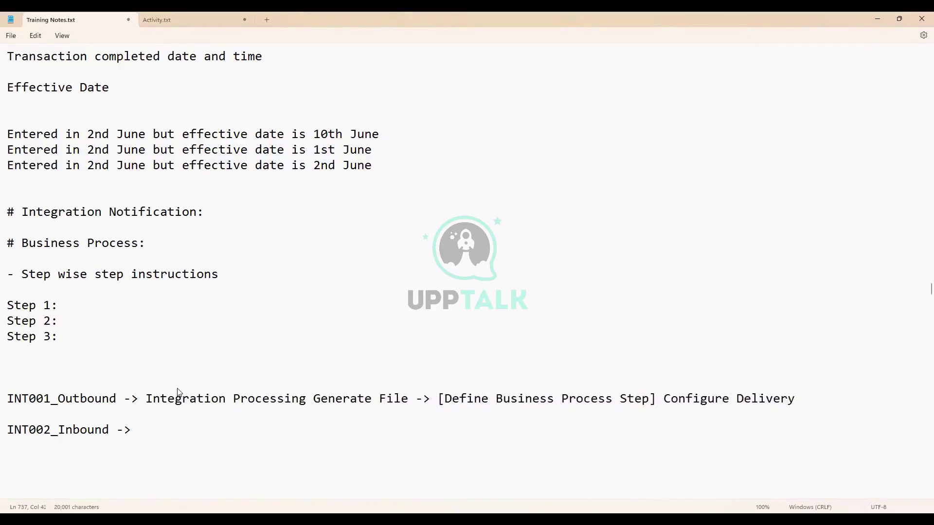
text(->)
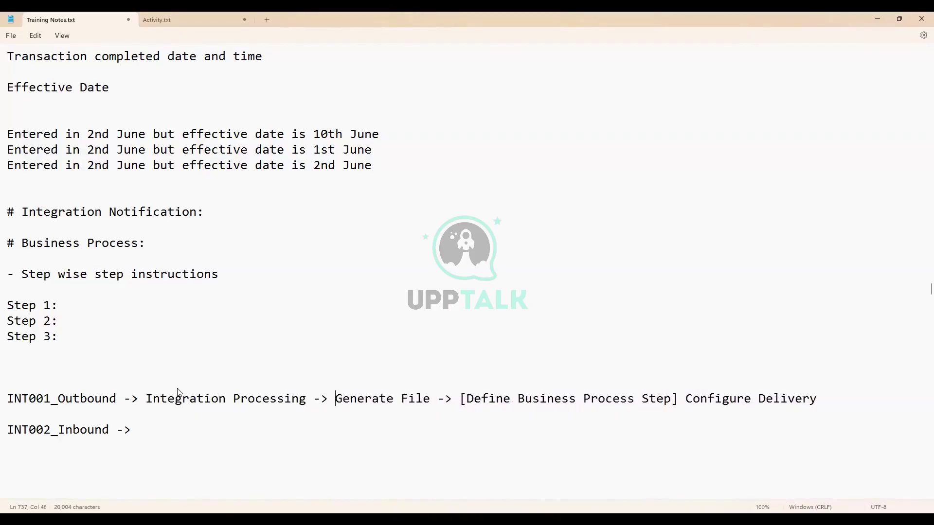
Step: Highlight the Integration Processing step in the INT001 flow
scroll(340, 429, down, 5)
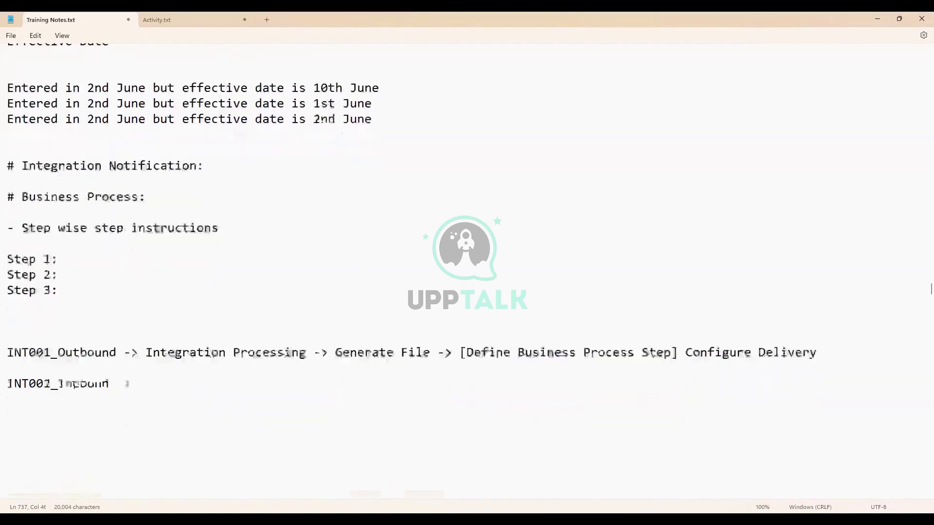
scroll(56, 276, up, 1)
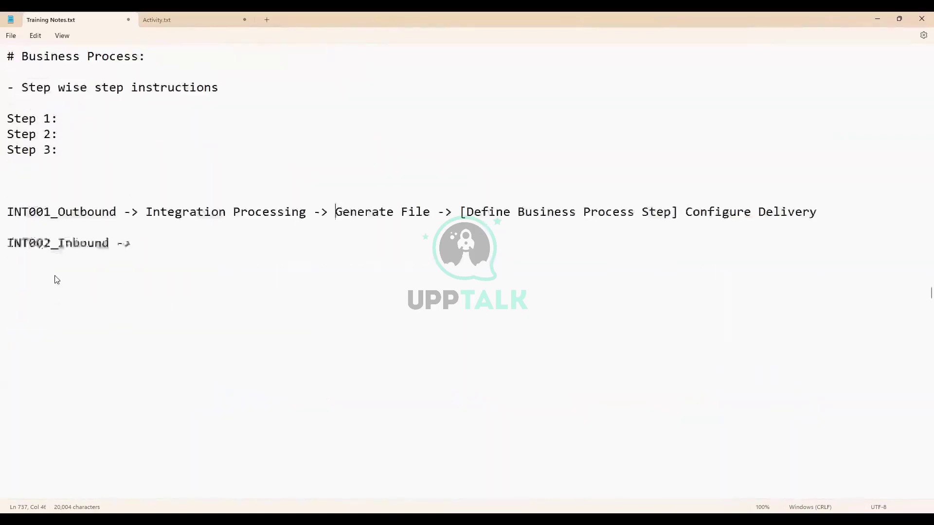
click(156, 240)
drag(146, 212, 306, 216)
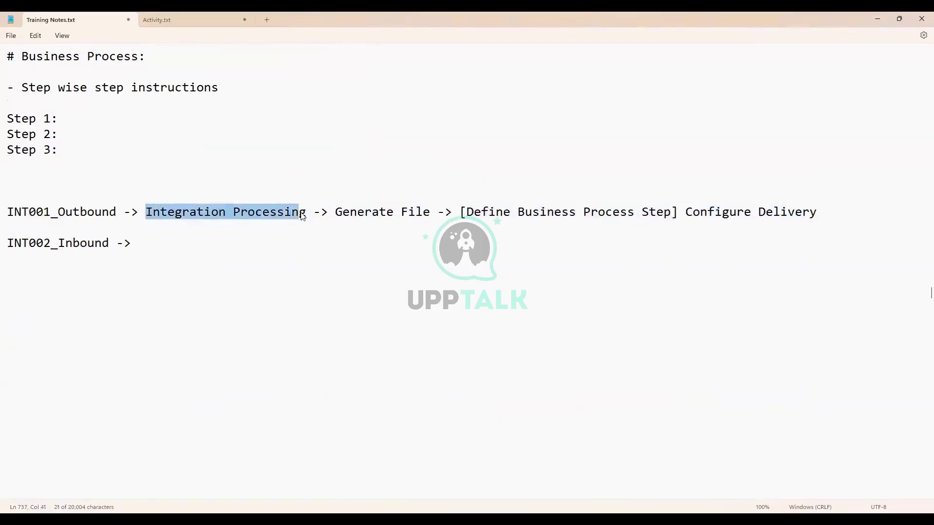
Step: Append '[Define Business Process Step] Configure Retrieval -> Integration Process -> Update Data in WD' to INT002_Inbound
click(151, 243)
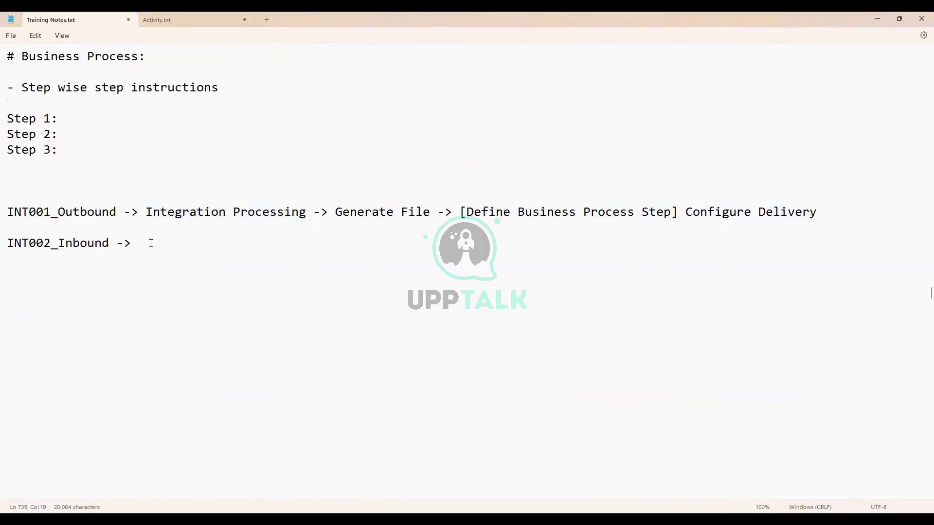
text([])
key(Left)
text(Define Business Pro)
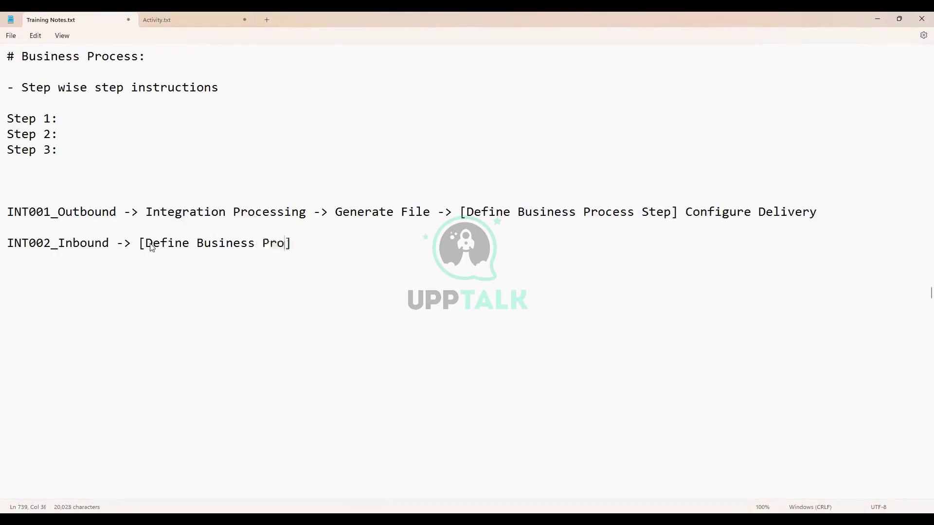
text(cess Step)
key(End)
text(C)
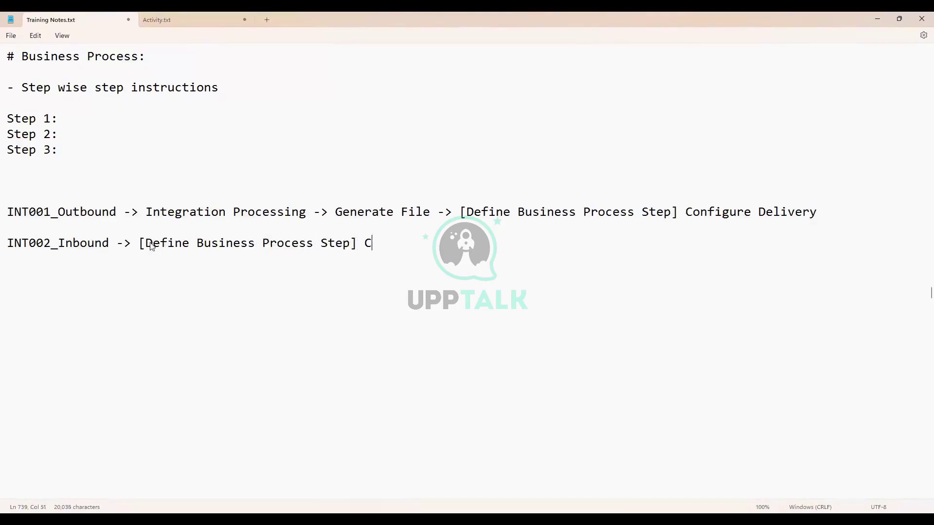
text(onfigure Ret)
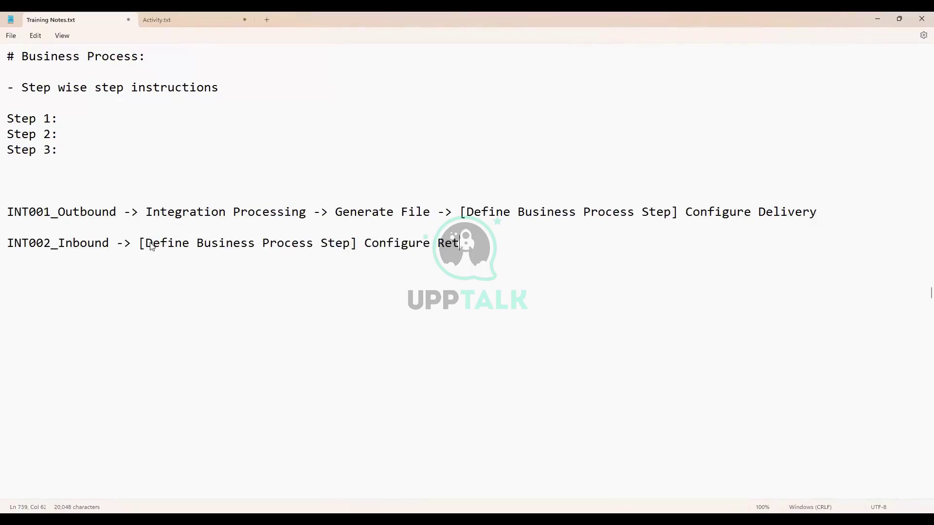
text(rieval -> Int)
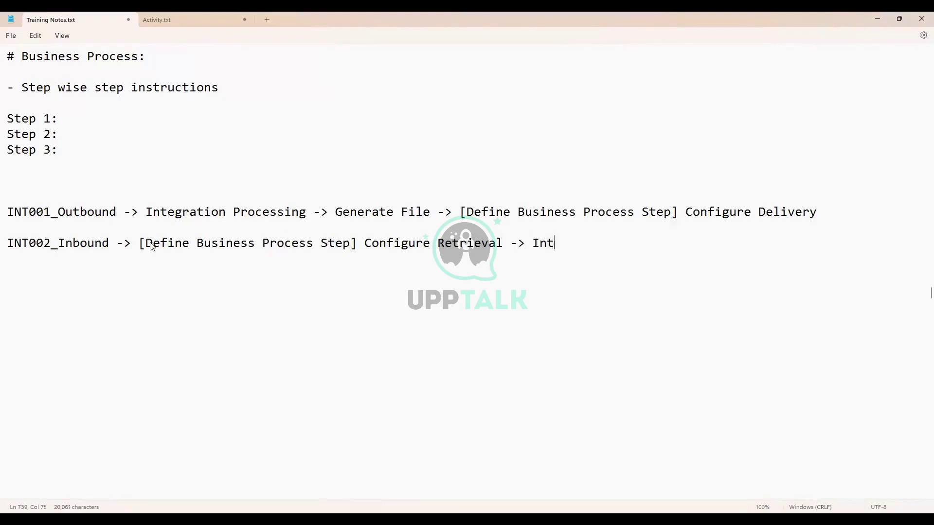
text(egration Pro)
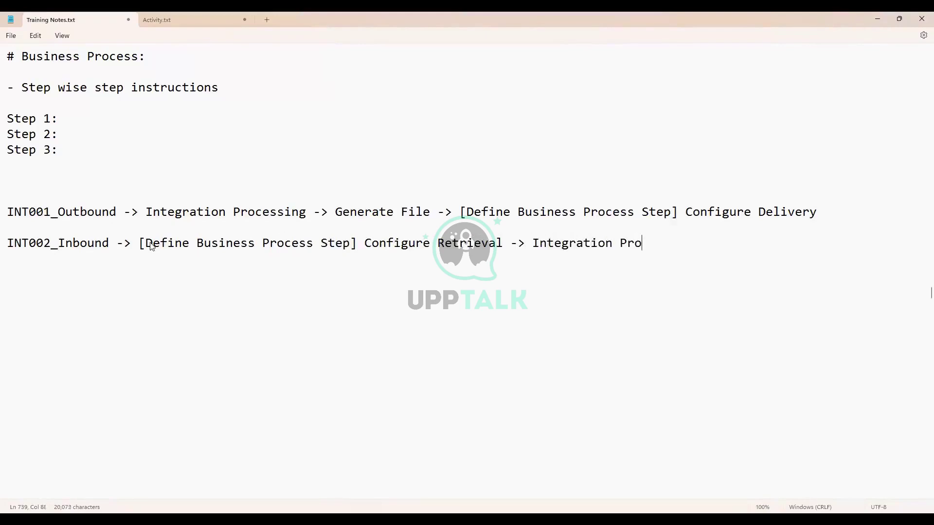
text(cess - > Update )
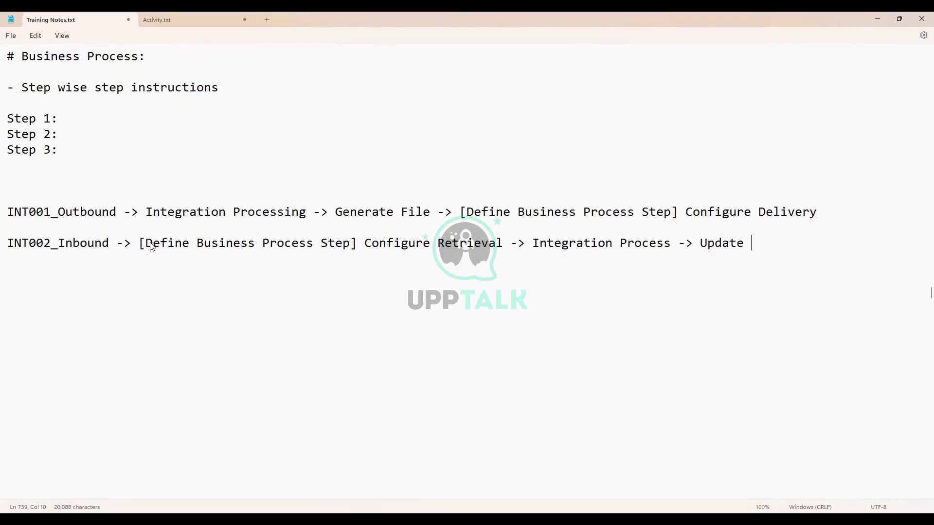
text(Data in WD)
Step: Highlight the INT001_Outbound part and then its later steps to point them out
click(30, 213)
drag(30, 213, 306, 213)
click(144, 213)
click(336, 212)
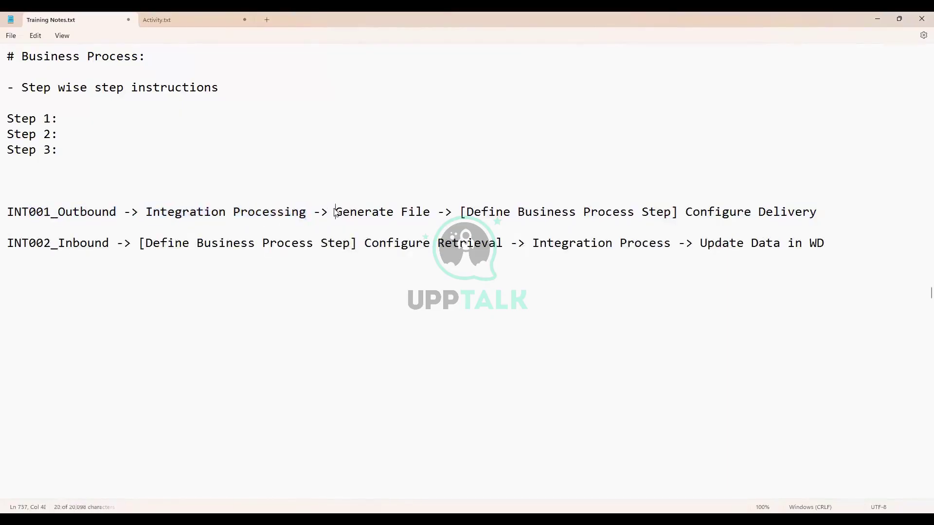
drag(336, 212, 823, 215)
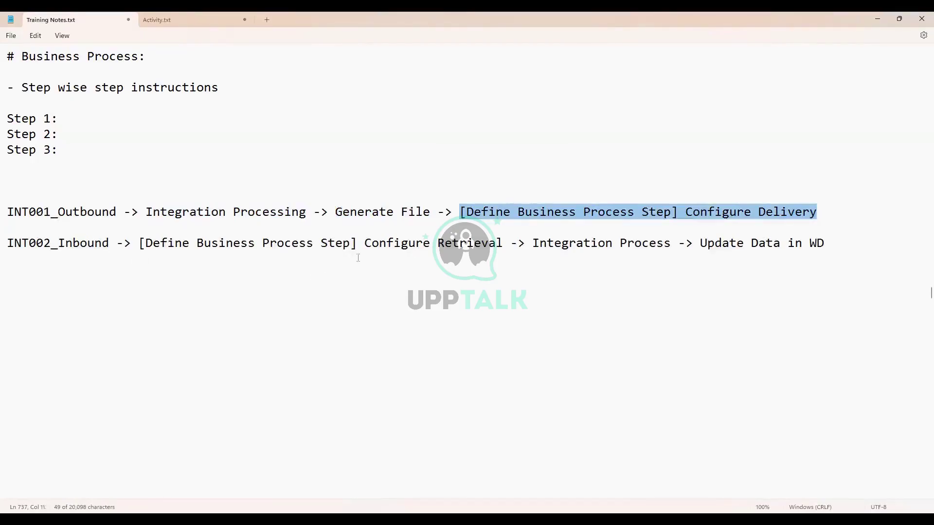
Step: Highlight the INT002 retrieval steps, then add blank lines below the INT002_Inbound flow
click(372, 243)
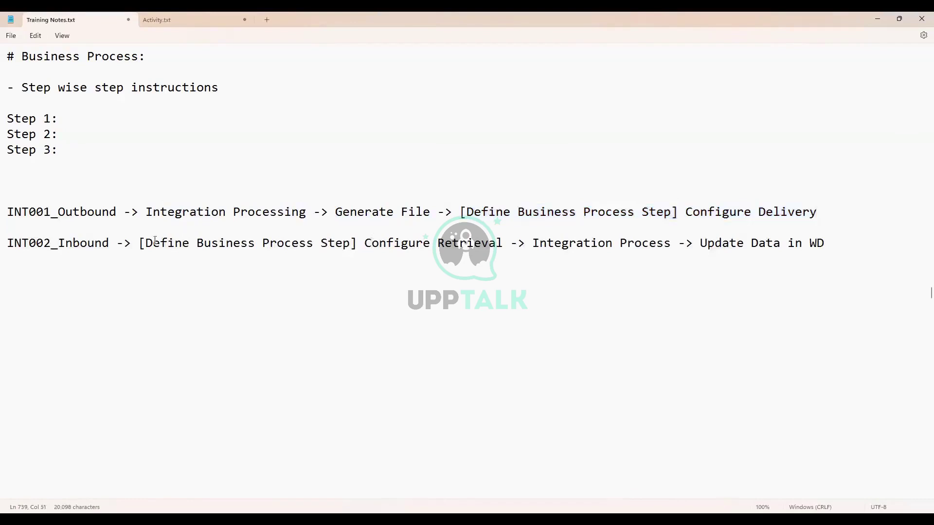
drag(139, 243, 503, 242)
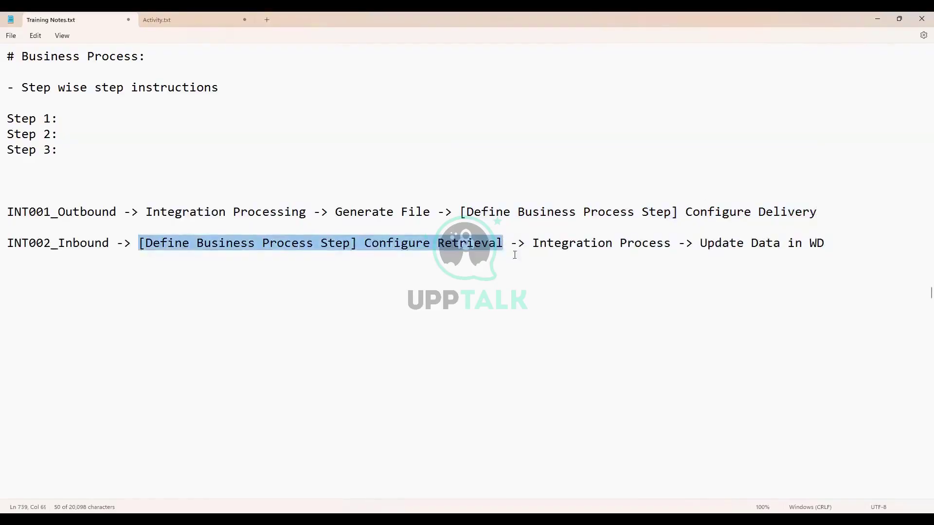
click(854, 243)
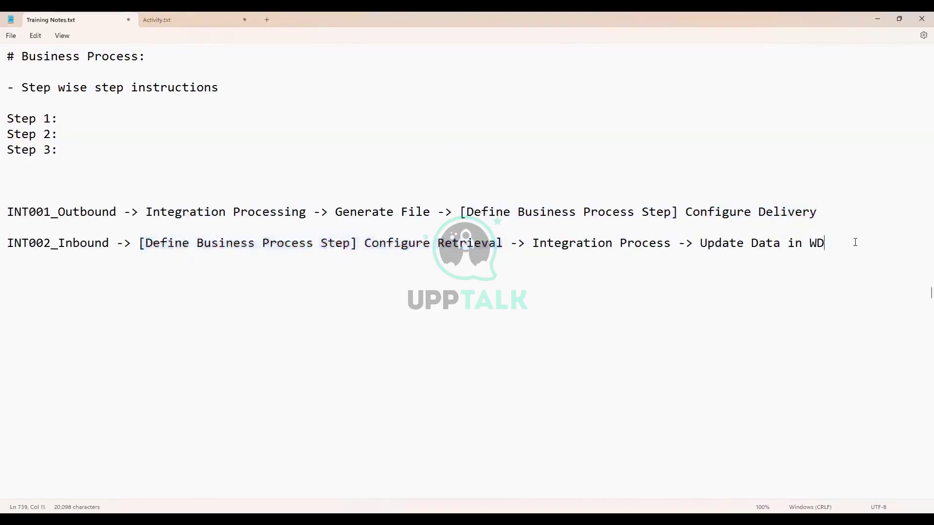
key(Return)
key(Return)
key(Return)
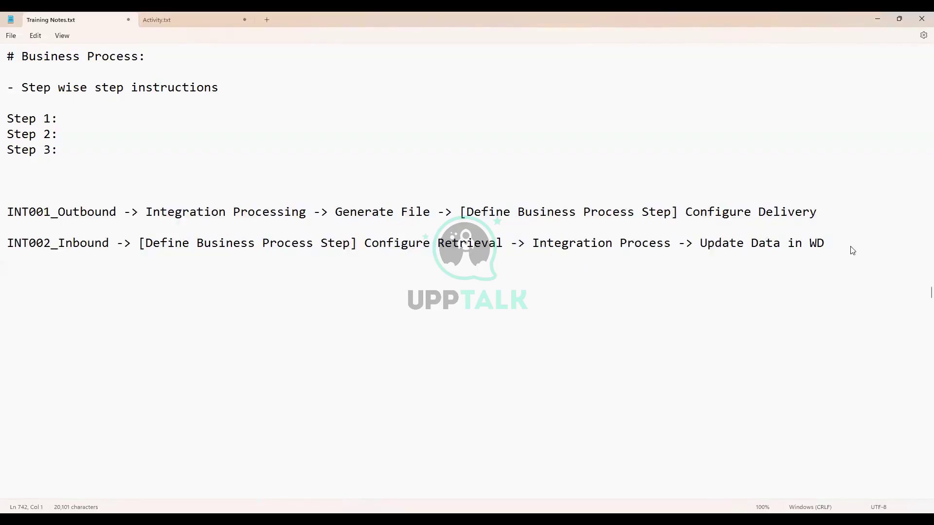
Step: Add the '# Integration Business Process:' heading with a new line below it
text(# Integration )
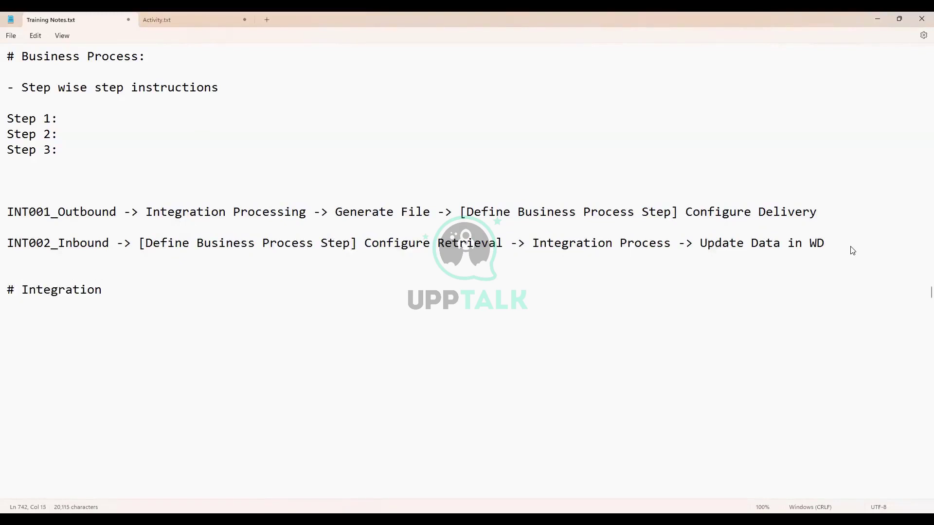
text(Business Process)
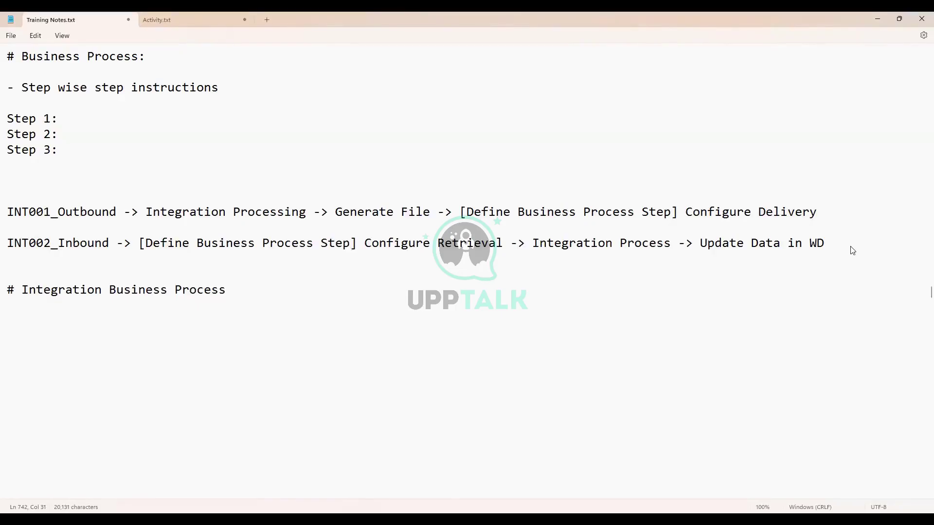
text(:)
key(Return)
scroll(219, 129, up, 2)
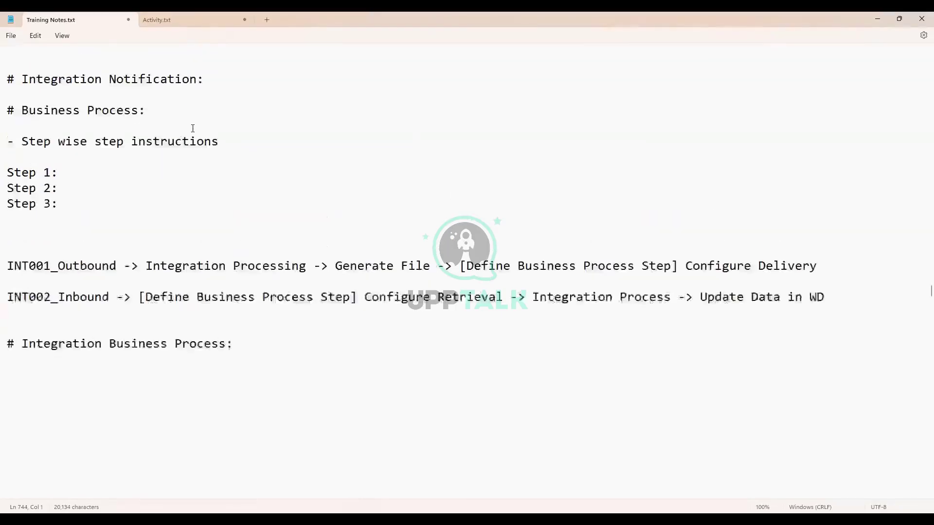
drag(30, 178, 229, 181)
scroll(162, 281, down, 2)
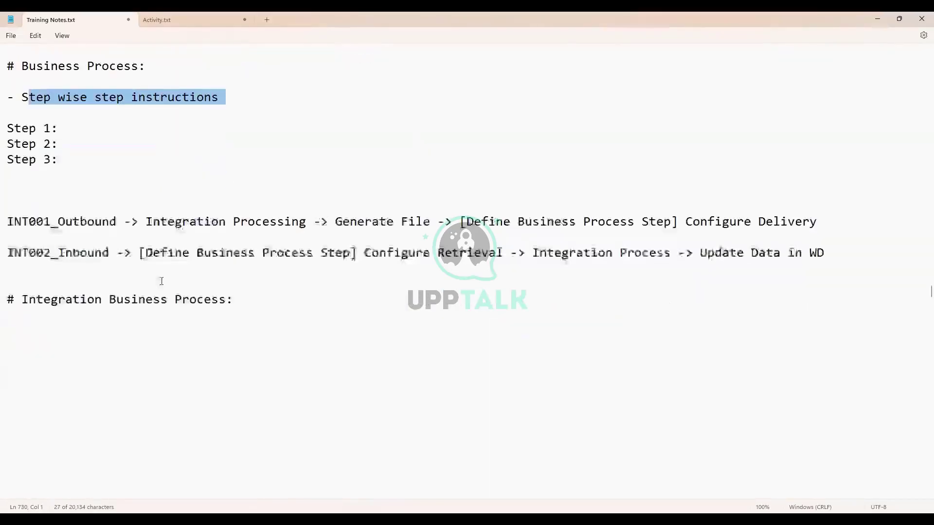
Step: Select the Integration Business Process heading text and switch back to Workday
double_click(21, 290)
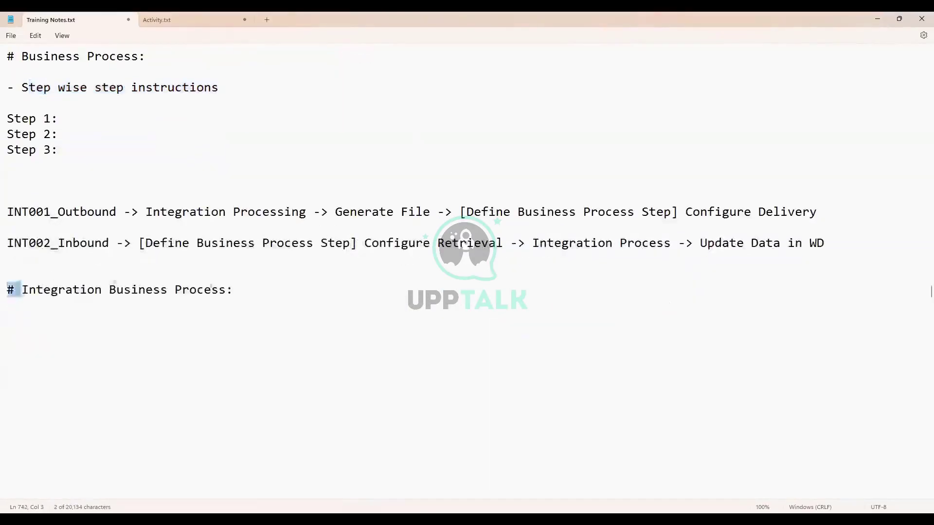
drag(22, 290, 232, 291)
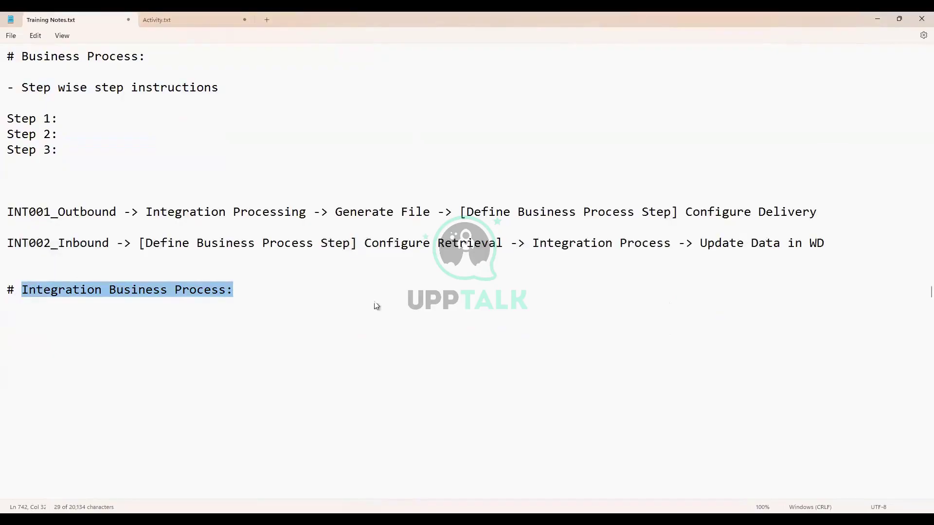
key(alt+Tab)
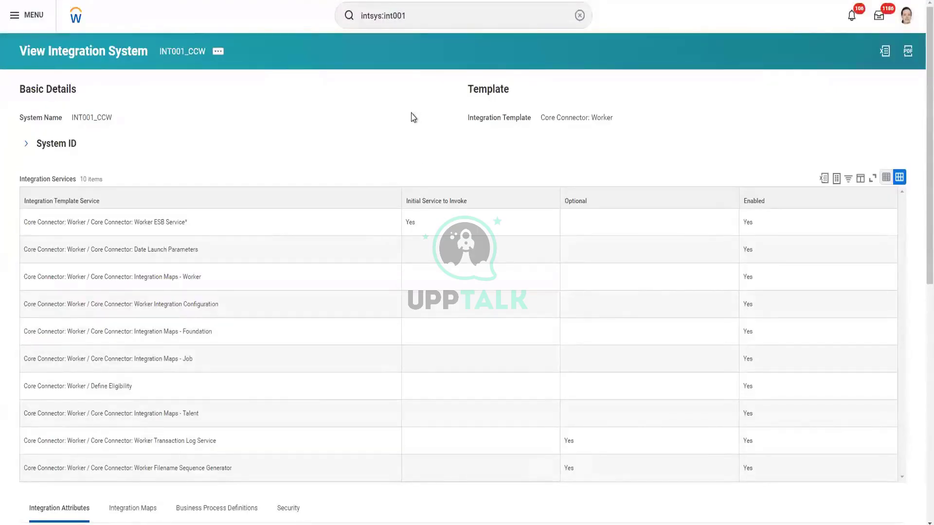
Step: Search intsys:EIB and open the eib integration system's View Integration System page
click(442, 18)
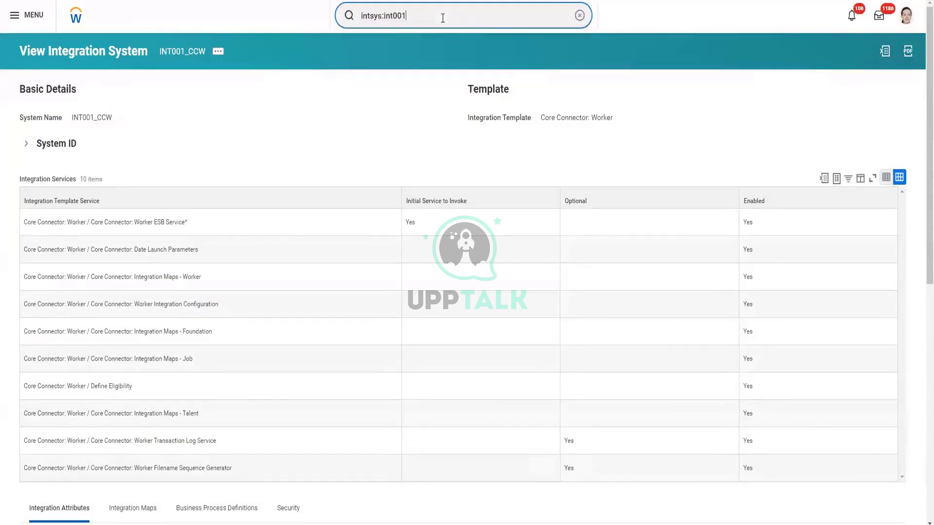
key(BackSpace)
key(BackSpace)
key(BackSpace)
key(BackSpace)
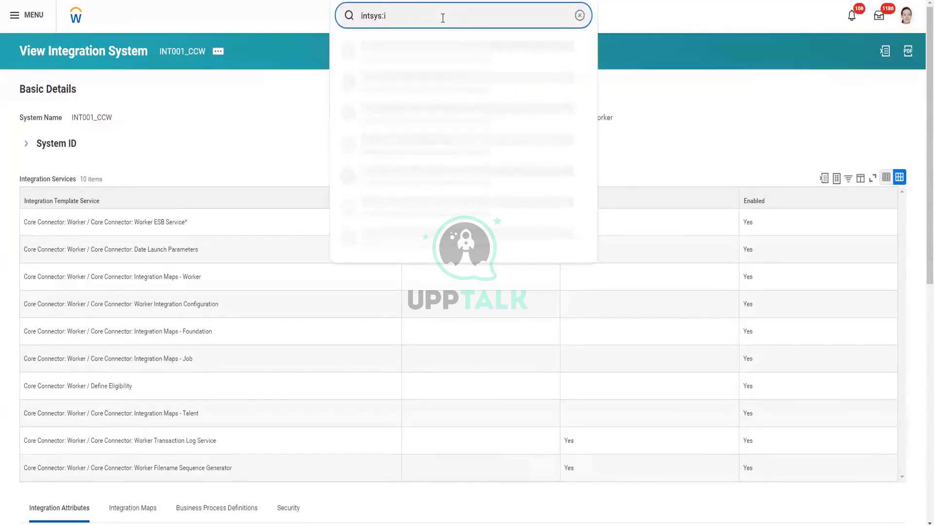
text(EIB)
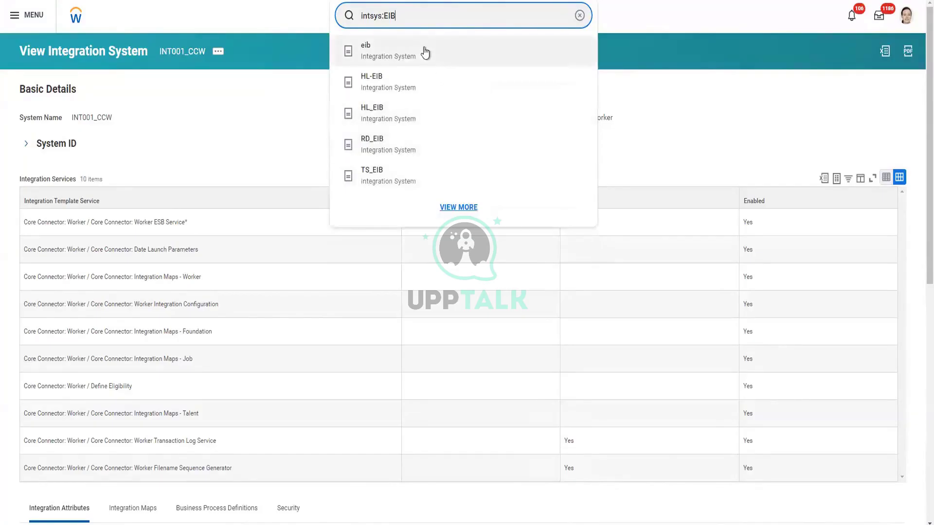
scroll(420, 165, down, 1)
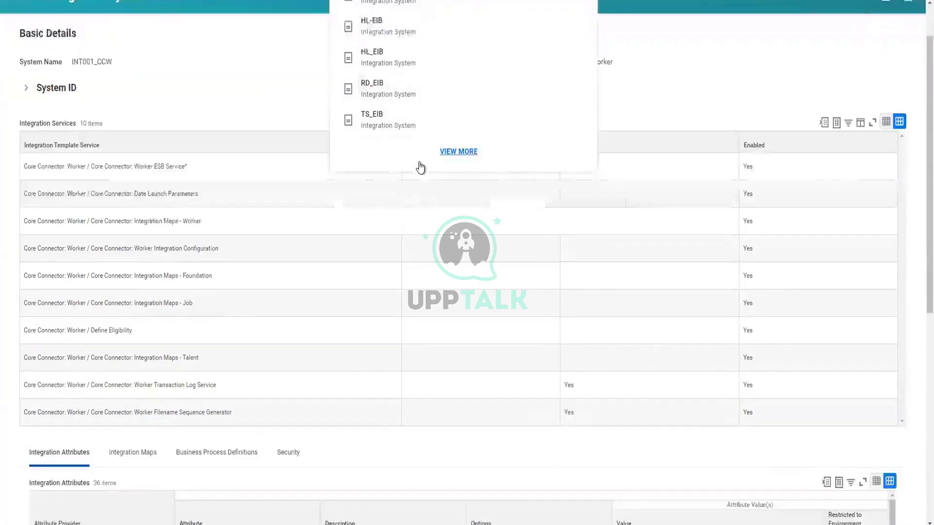
scroll(417, 166, up, 1)
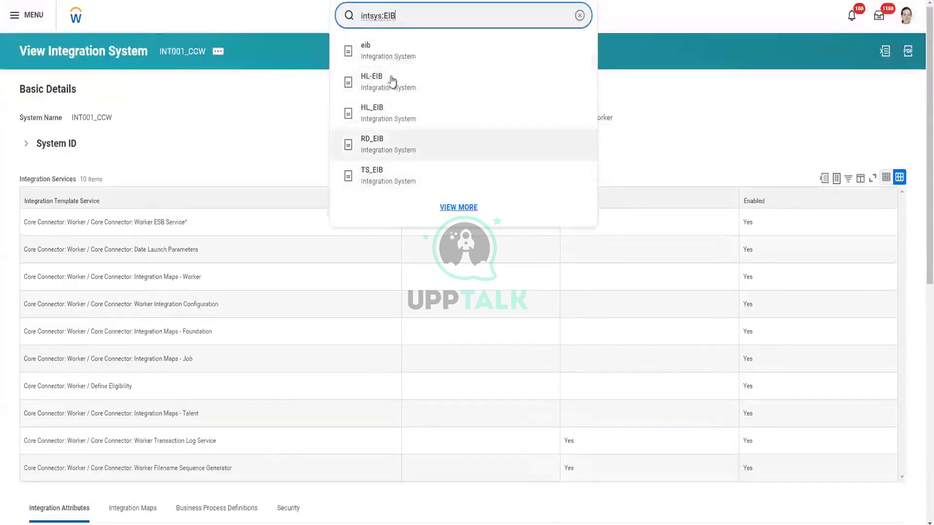
click(389, 60)
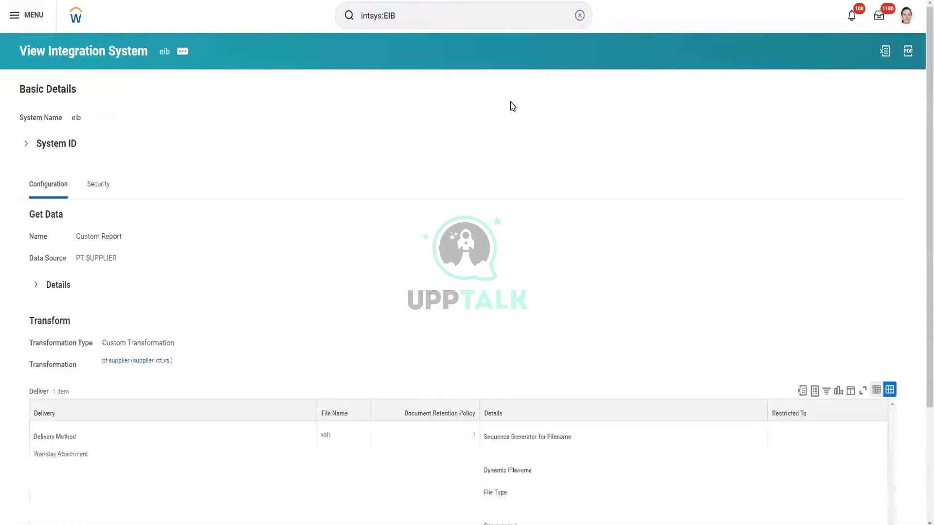
click(426, 13)
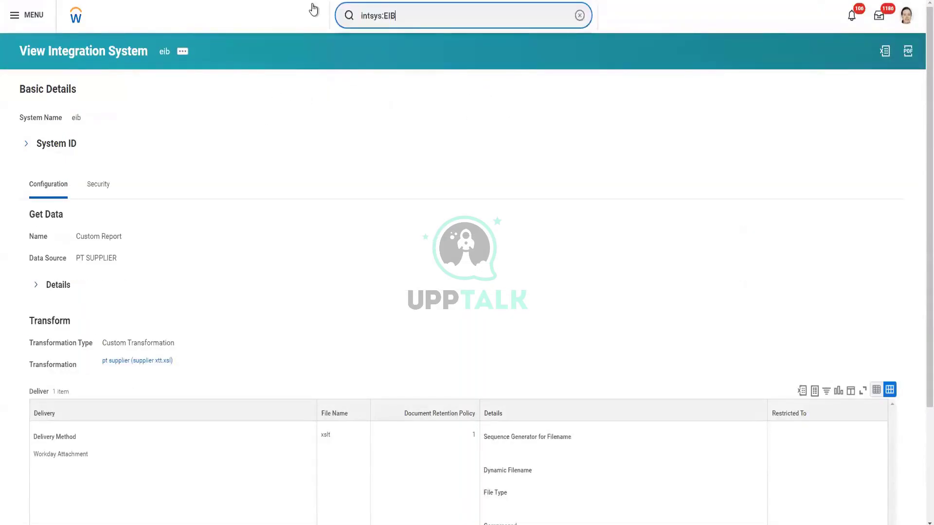
Step: Create a new Outbound EIB named with the user's Batch2_First_EIB_Outbound name
text(create eib)
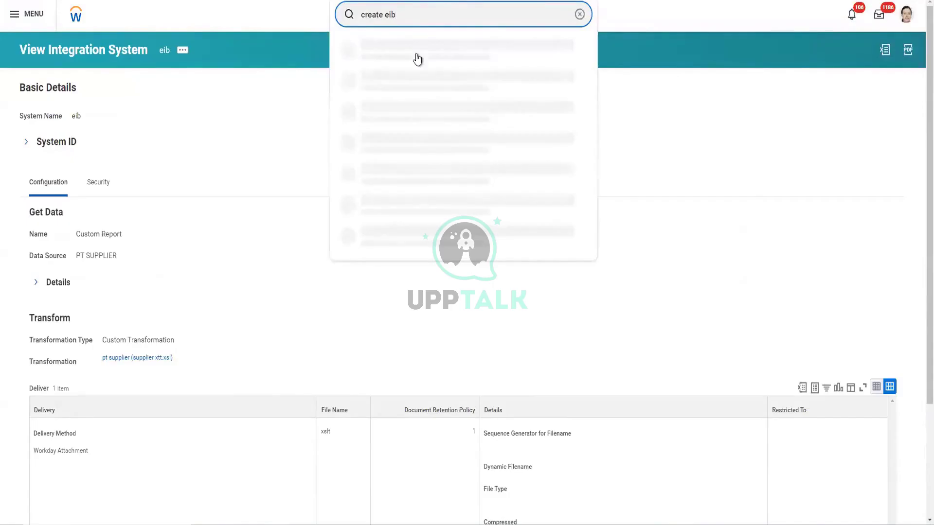
click(391, 53)
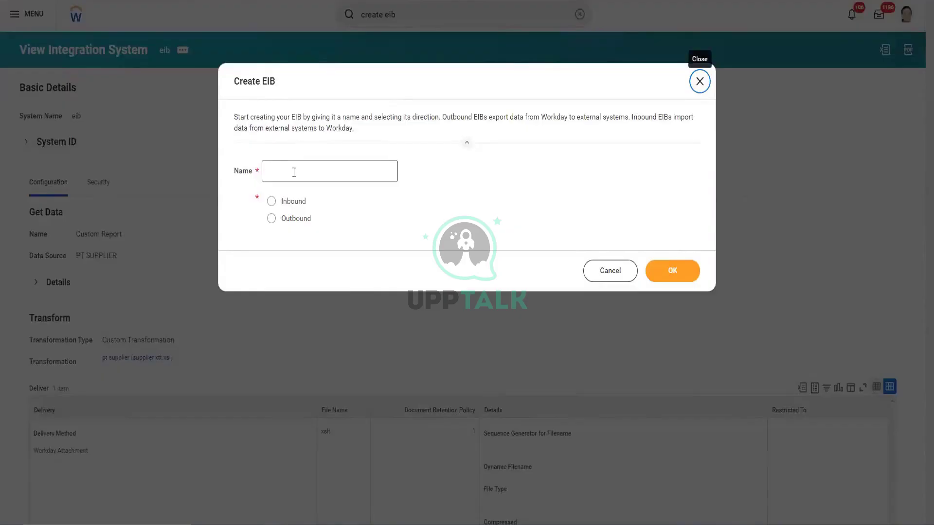
click(293, 171)
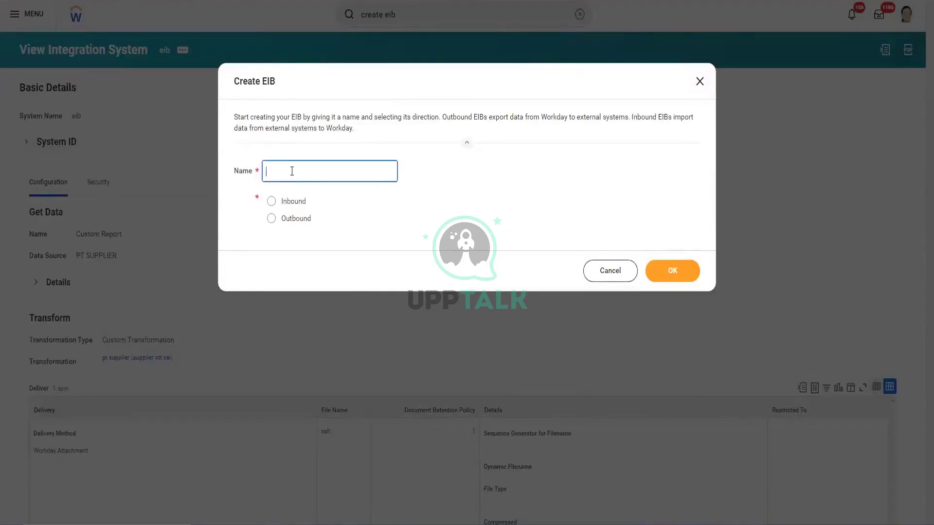
text(Ganesh_Batch2_First_EIB_Ou)
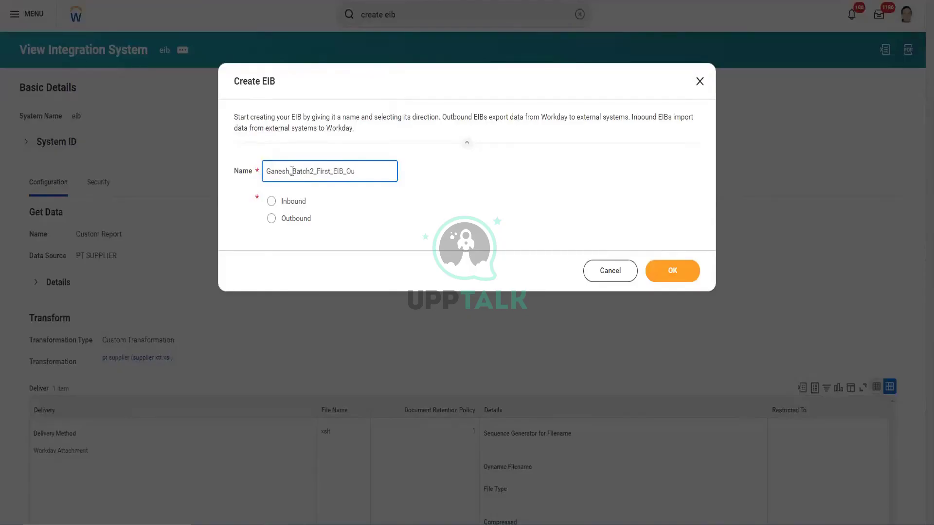
text(tbound)
click(297, 217)
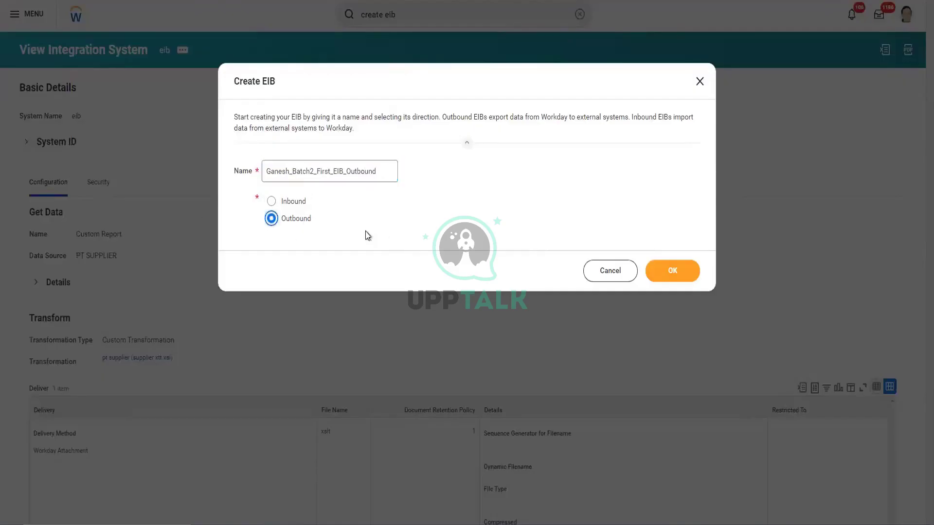
click(684, 270)
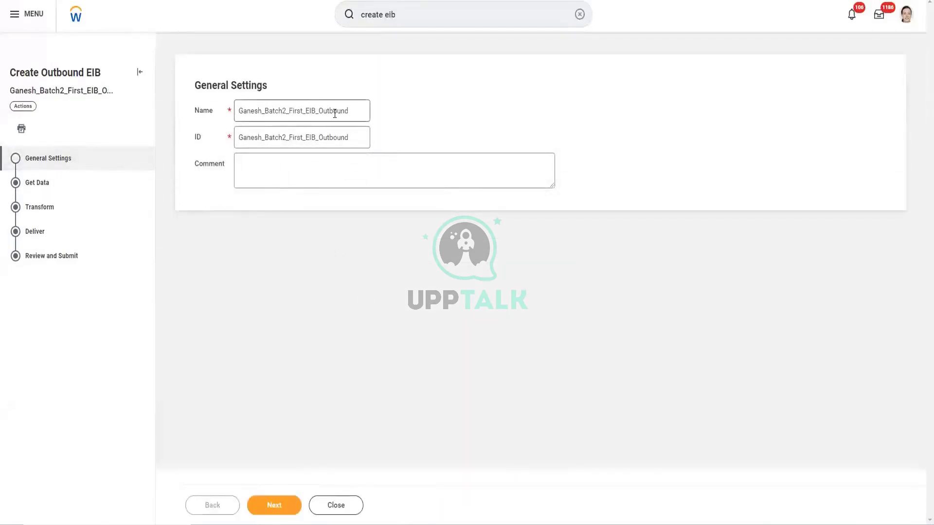
Step: Check the EIB's Name and ID on General Settings and continue to Get Data
drag(351, 138, 229, 141)
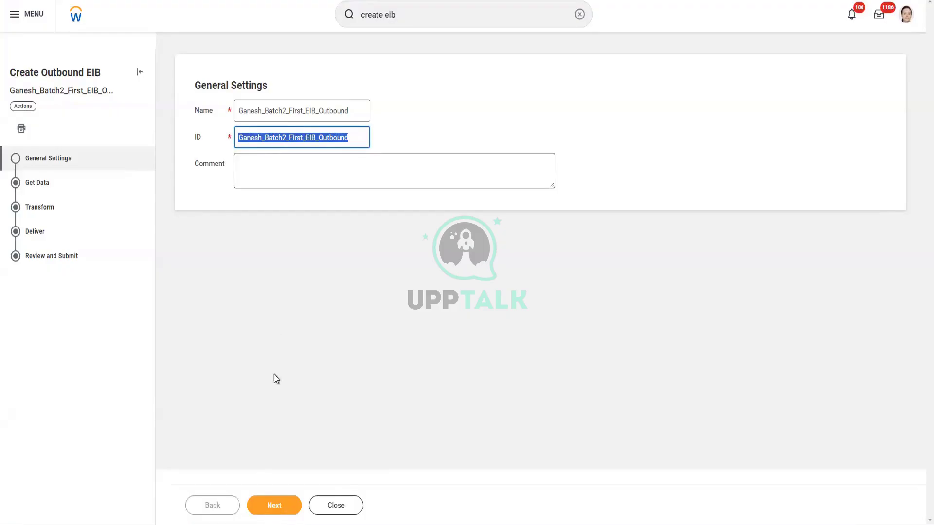
click(275, 504)
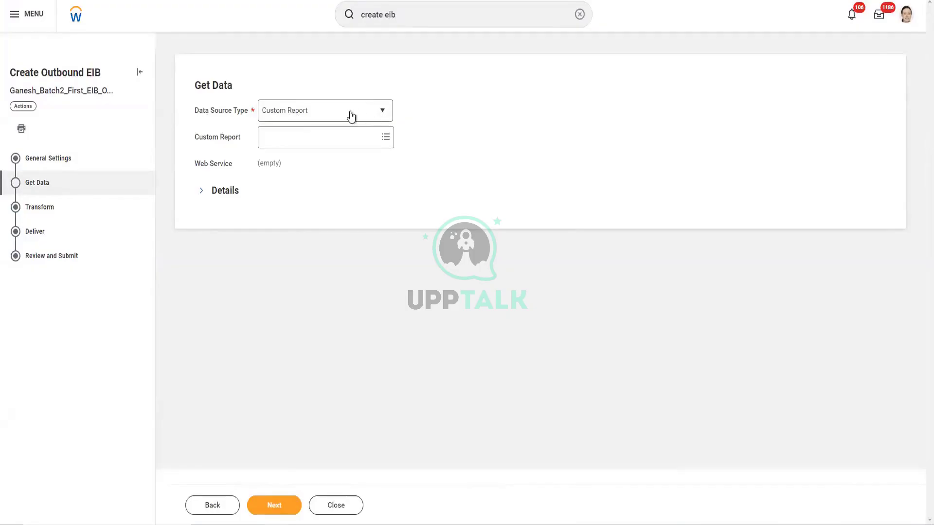
Step: Keep Custom Report as the data source, choose the user's first custom report, and save
click(385, 118)
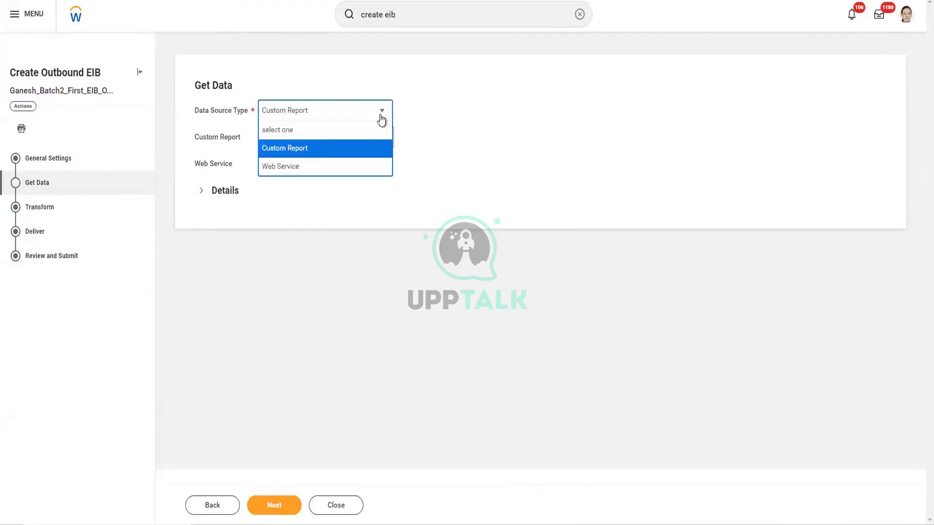
key(Escape)
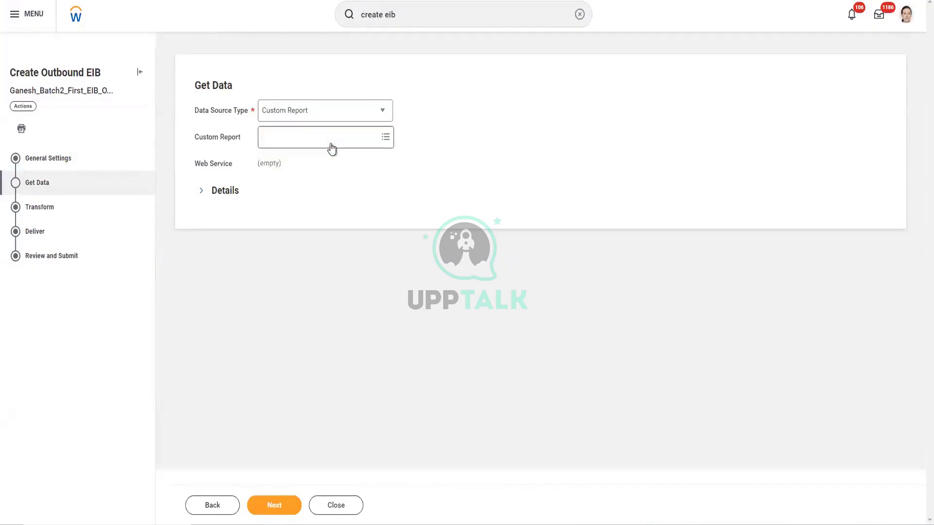
click(331, 140)
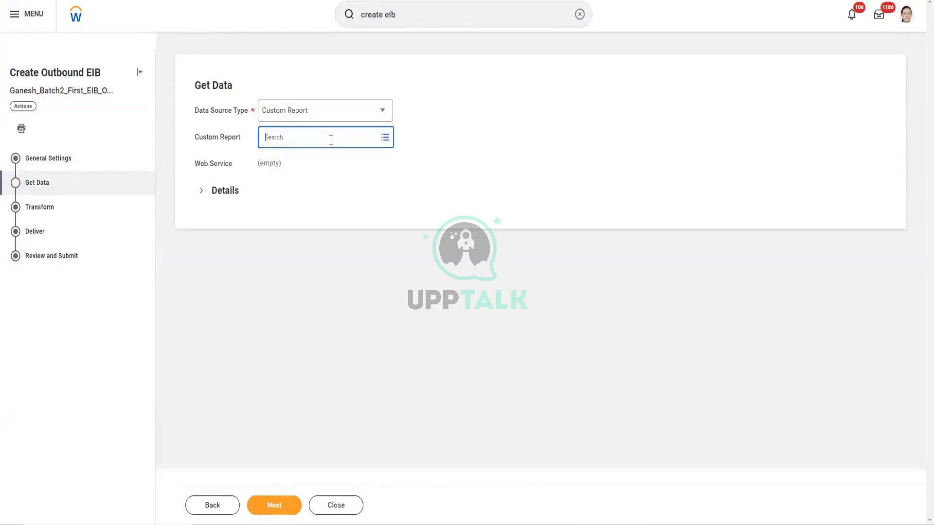
text(Ganesh)
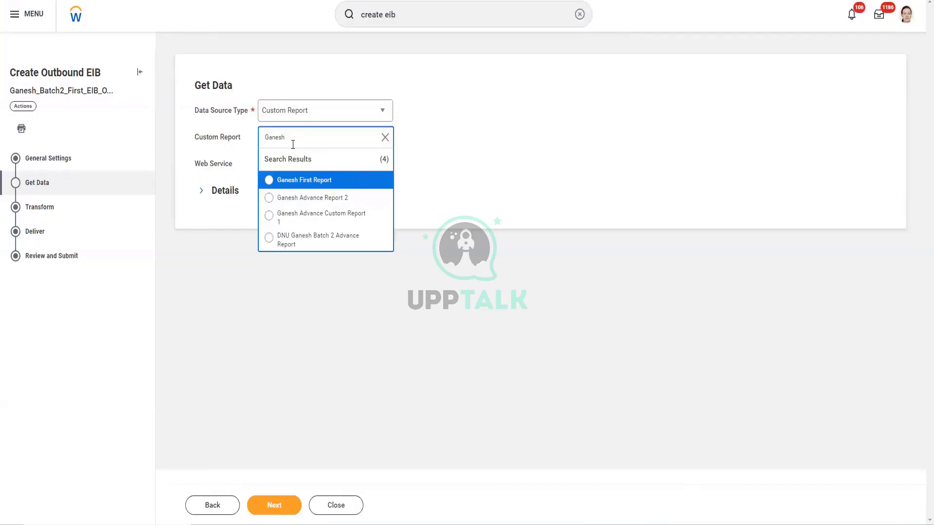
click(328, 178)
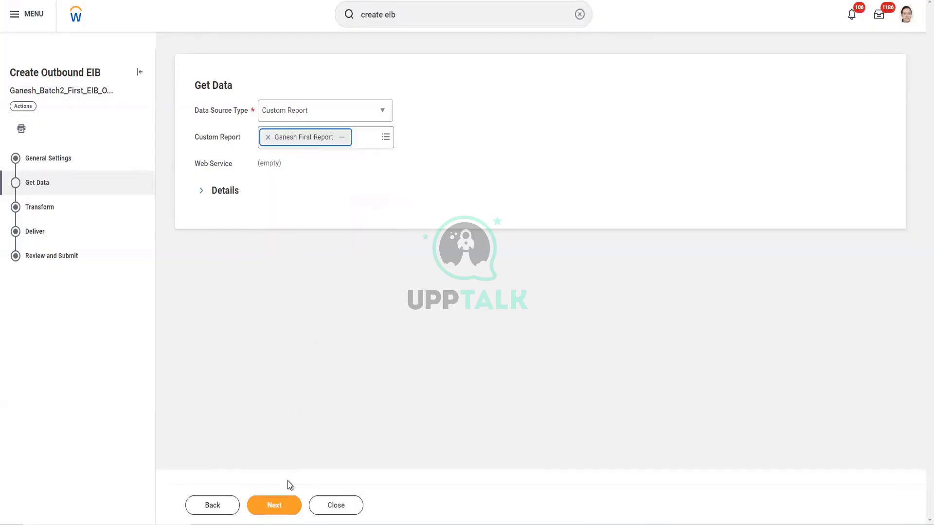
click(287, 506)
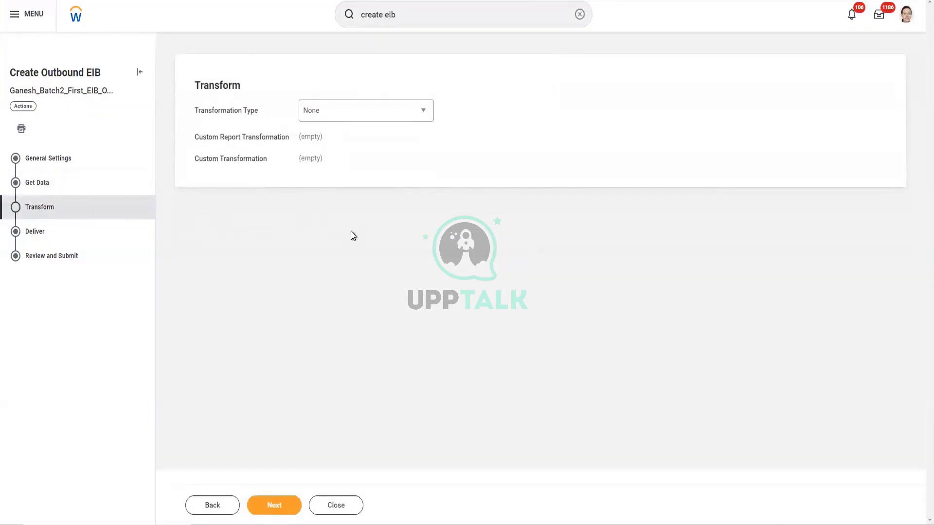
Step: Keep Transformation Type as None and continue to the Deliver step
click(292, 506)
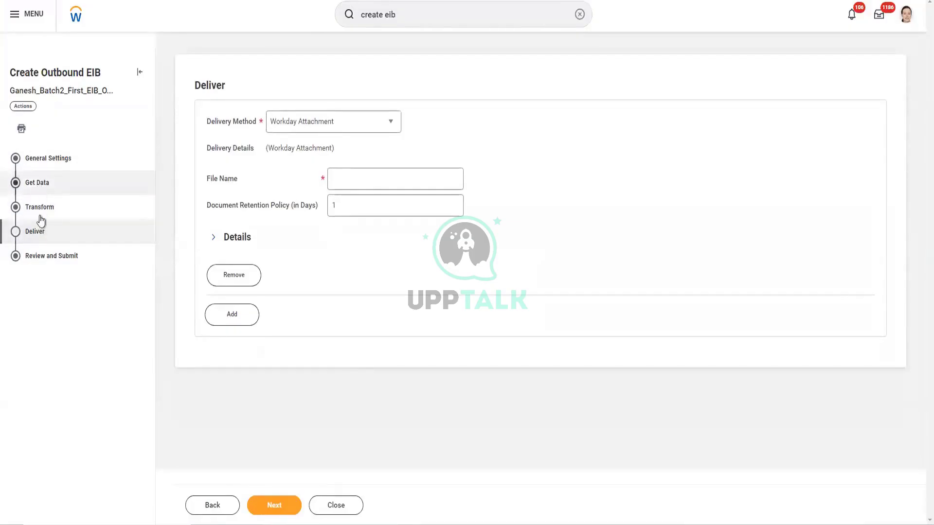
Step: Change the Deliver step's delivery method from Workday Attachment to SFTP
drag(26, 232, 49, 234)
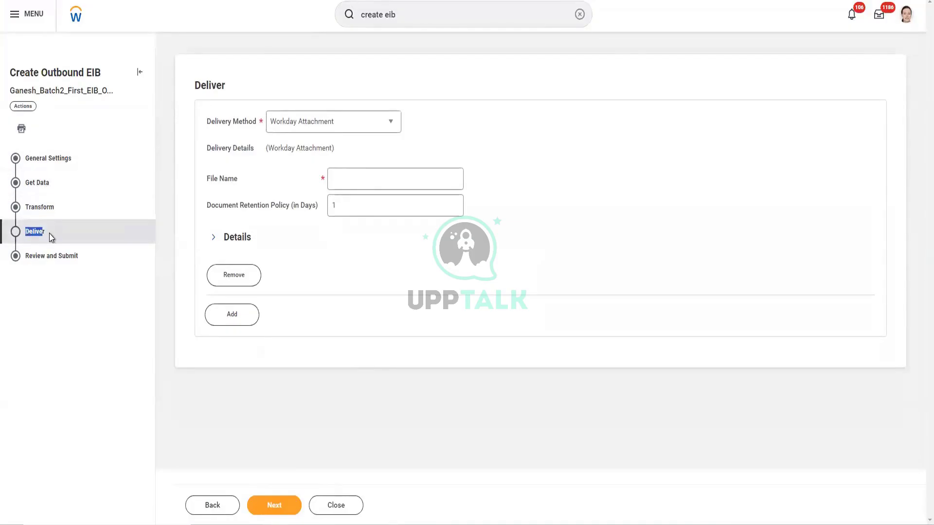
click(386, 130)
click(386, 135)
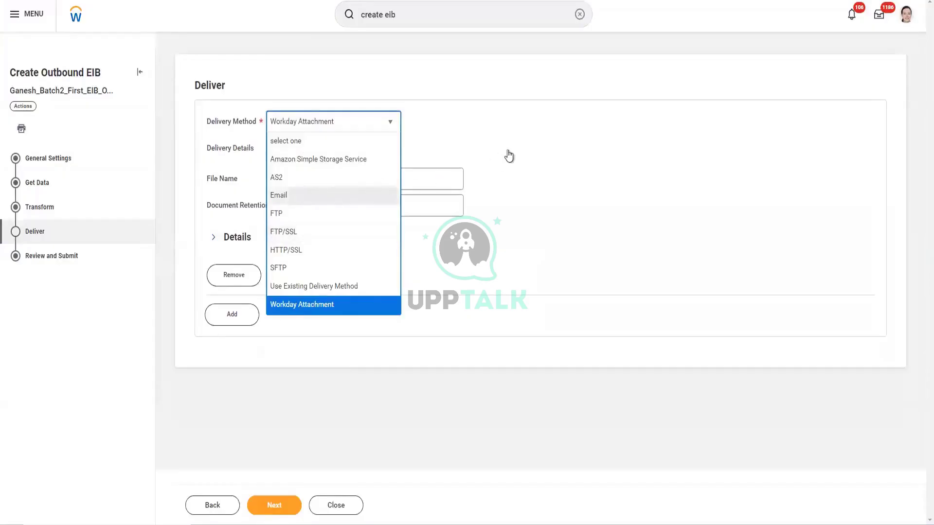
click(522, 145)
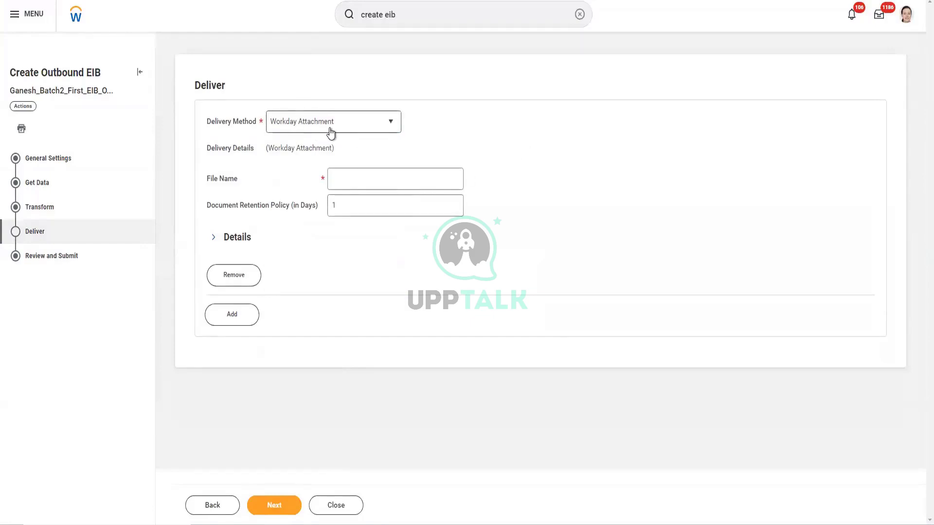
click(387, 129)
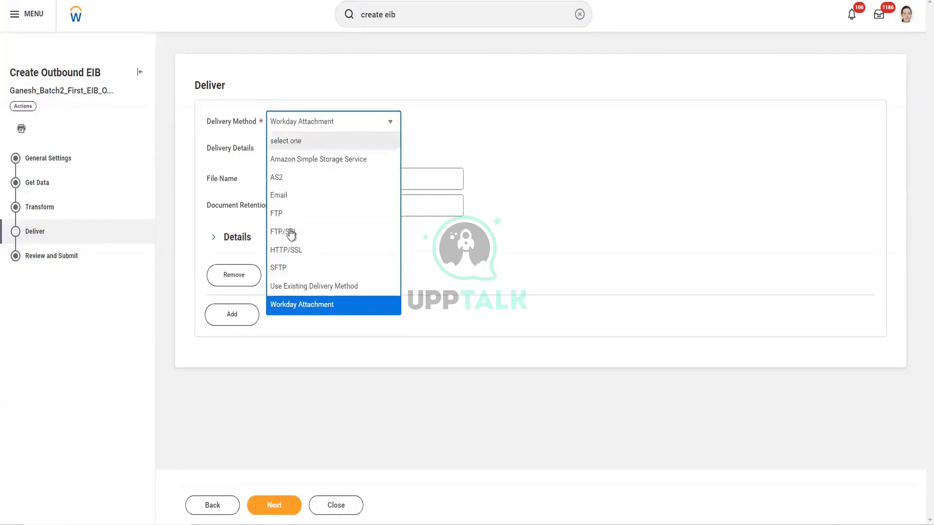
click(295, 269)
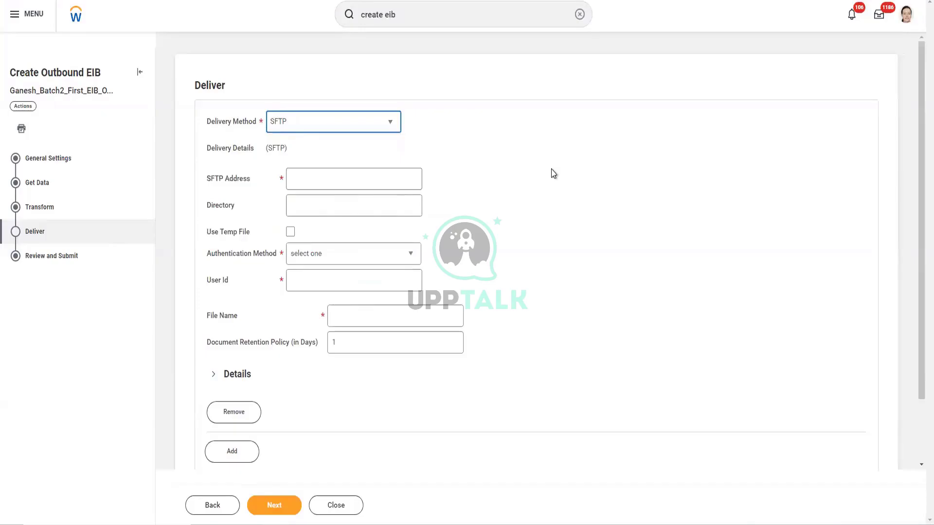
Step: Click into the empty SFTP Address and Directory fields
click(532, 178)
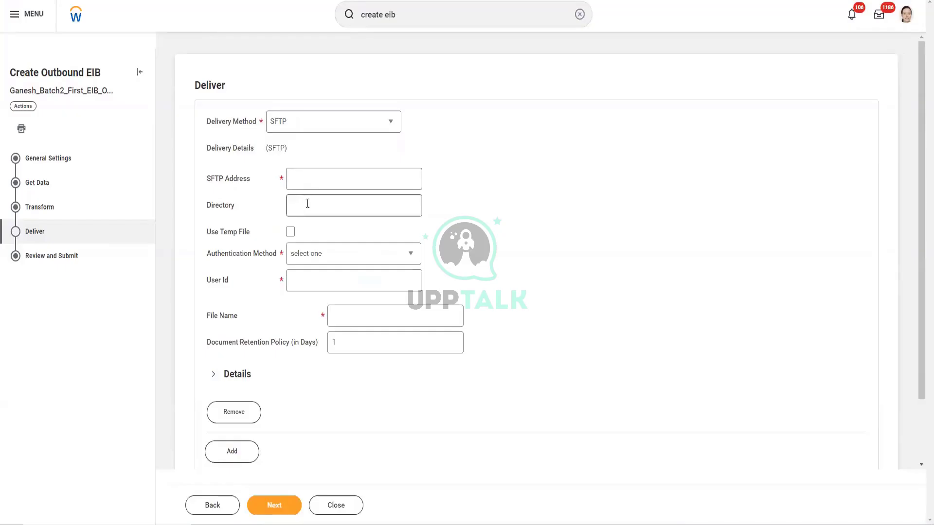
click(304, 180)
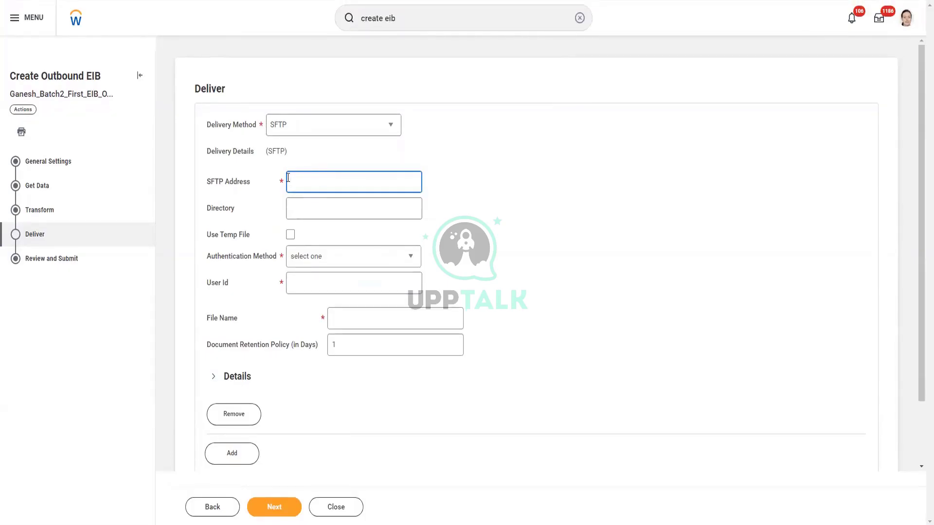
click(387, 214)
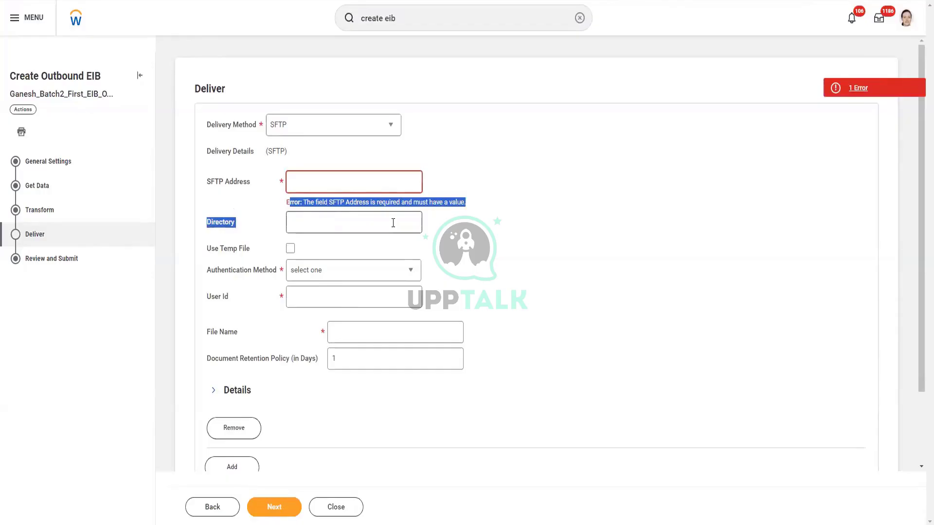
click(370, 223)
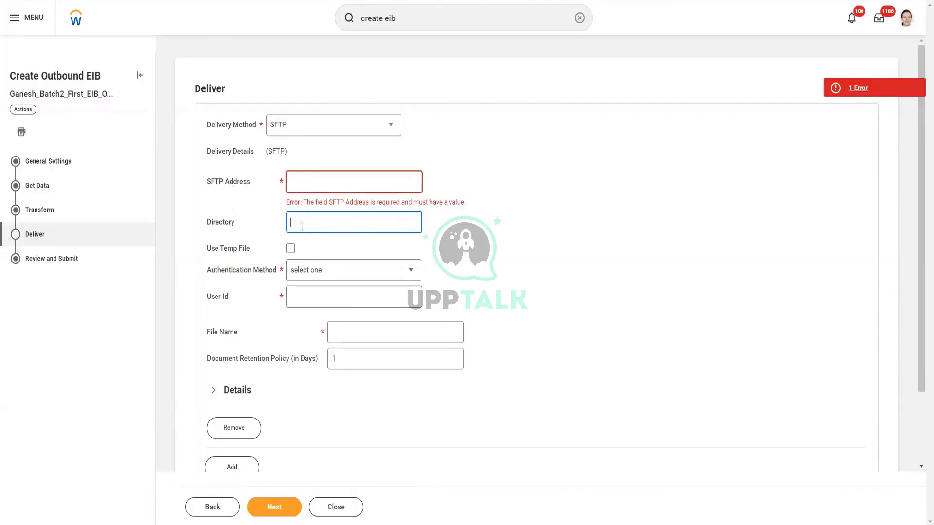
Step: Change the delivery method from SFTP to HTTP/SSL
click(343, 133)
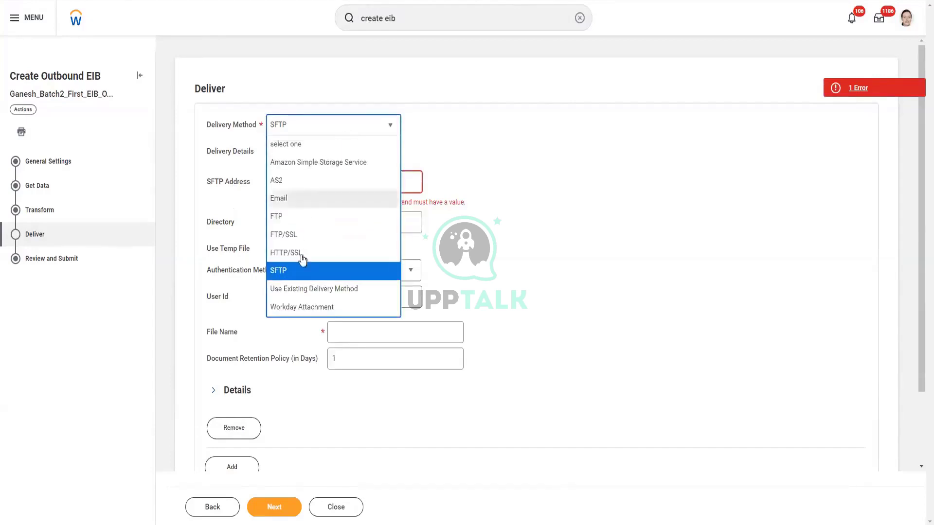
click(579, 290)
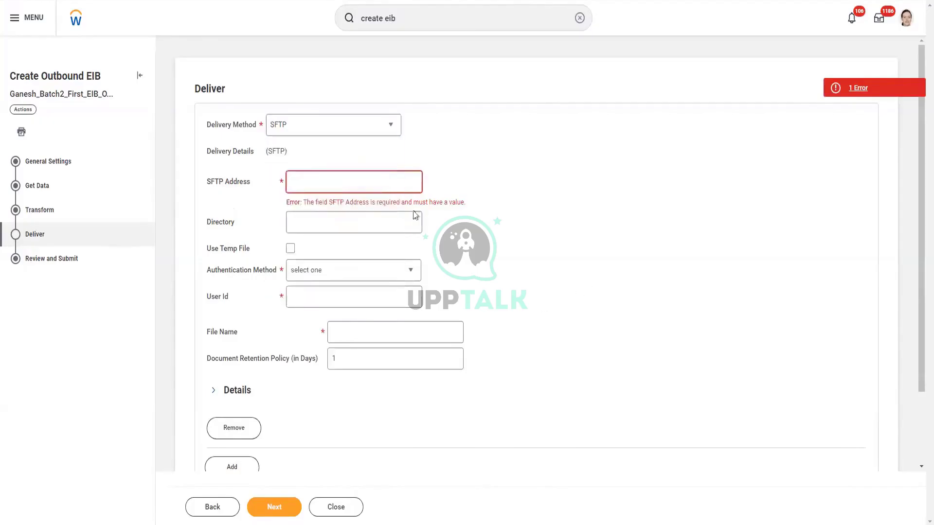
click(298, 131)
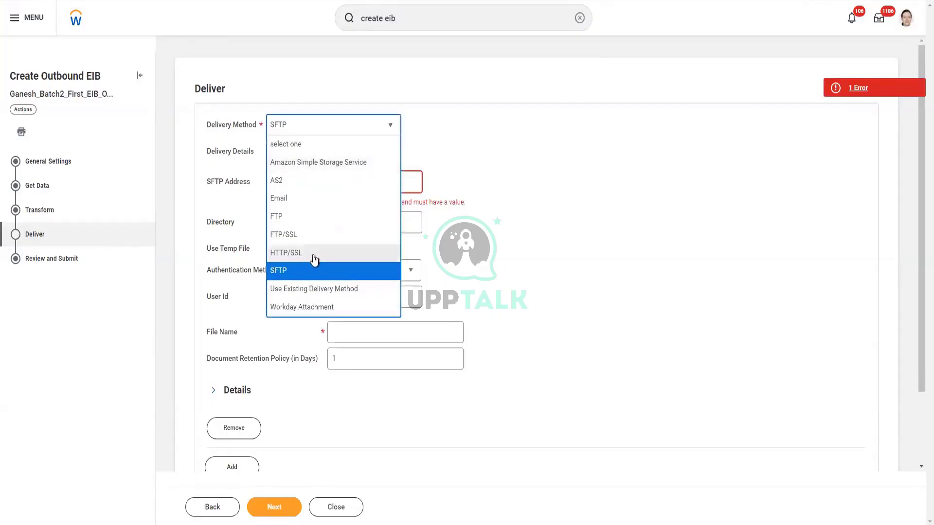
click(313, 253)
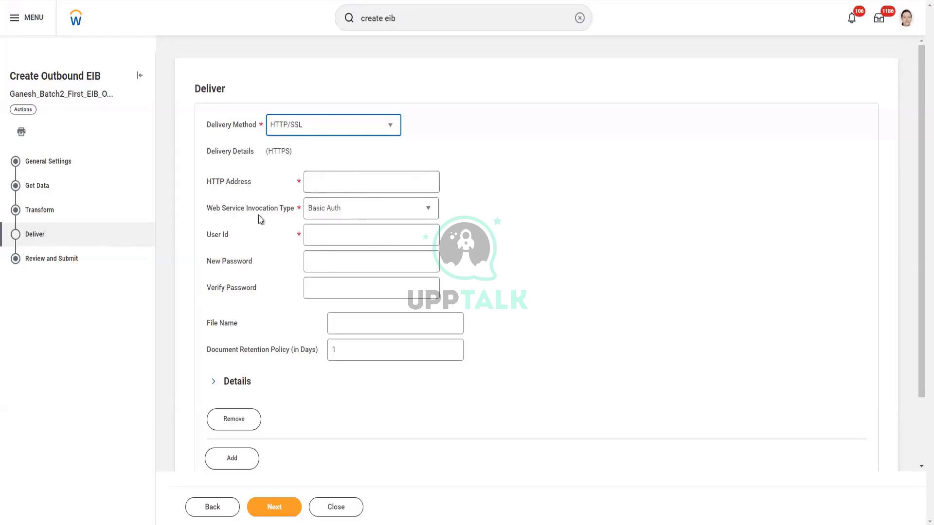
click(355, 212)
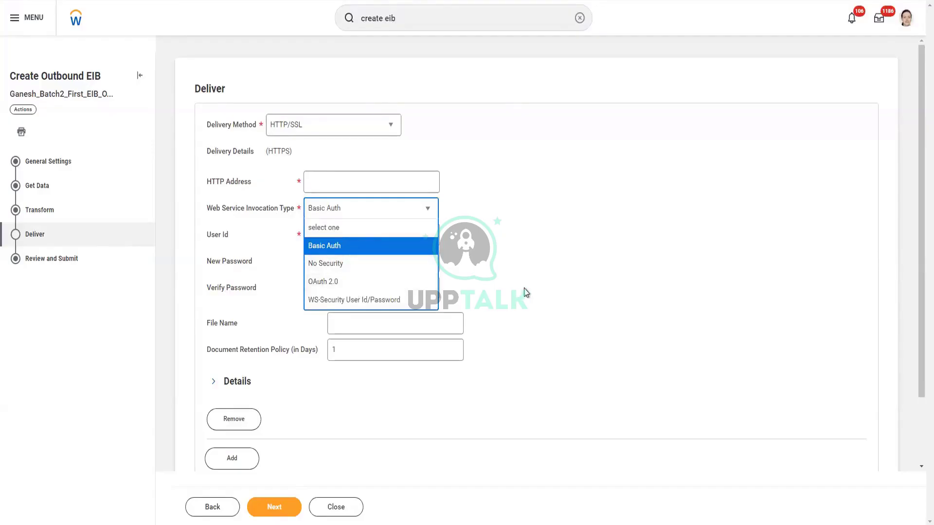
click(349, 243)
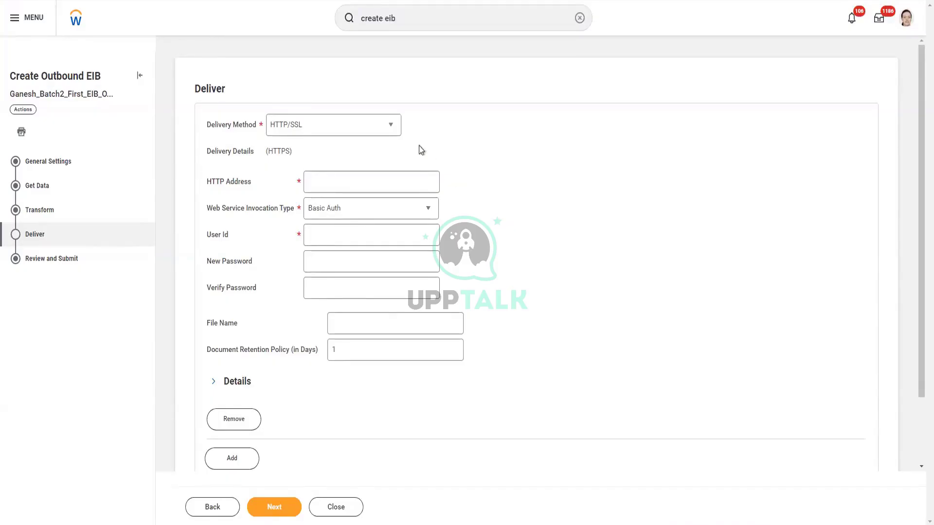
click(389, 125)
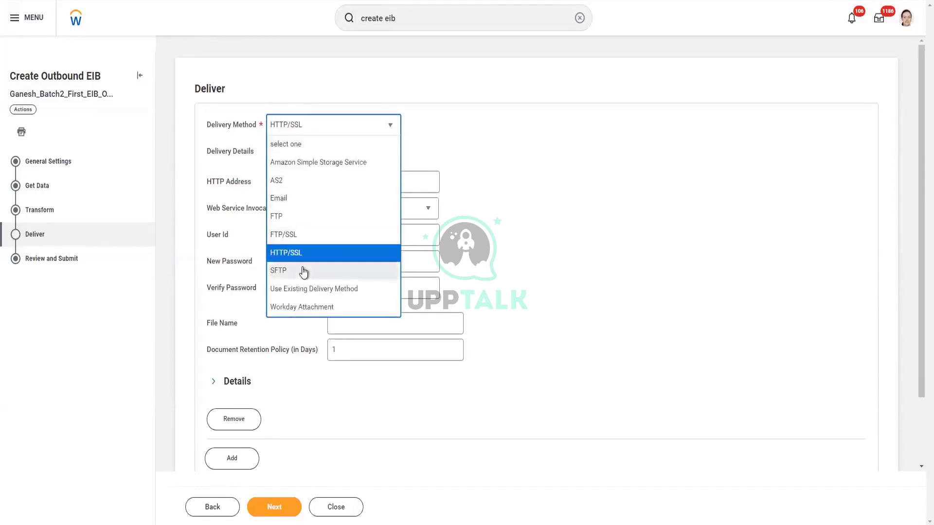
Step: Switch the delivery method back to SFTP, restoring its address and authentication fields
click(303, 271)
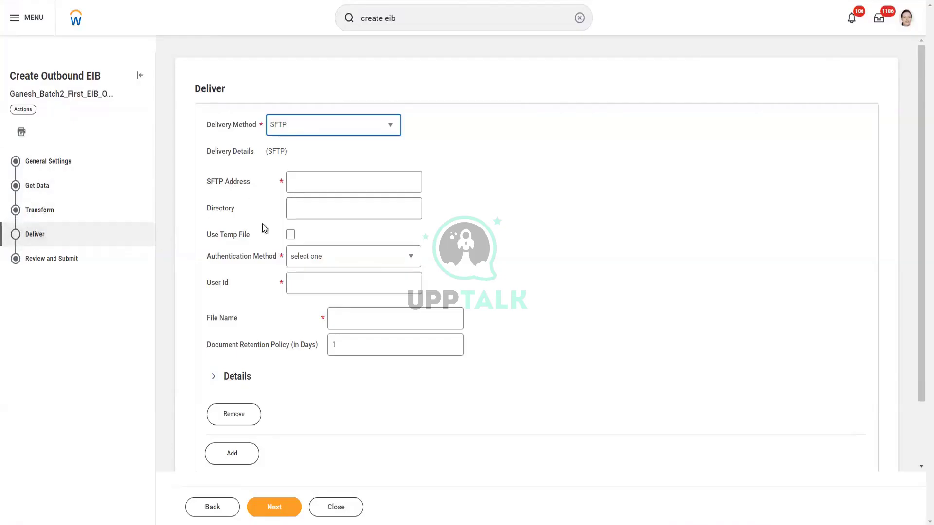
click(418, 18)
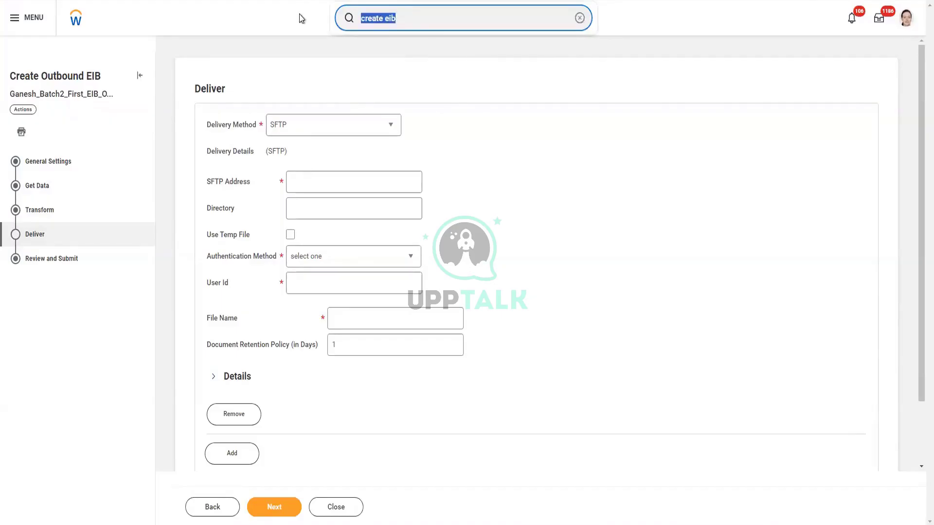
Step: Discard the unsaved EIB and search Workday for 'intsys: ccw'
click(336, 507)
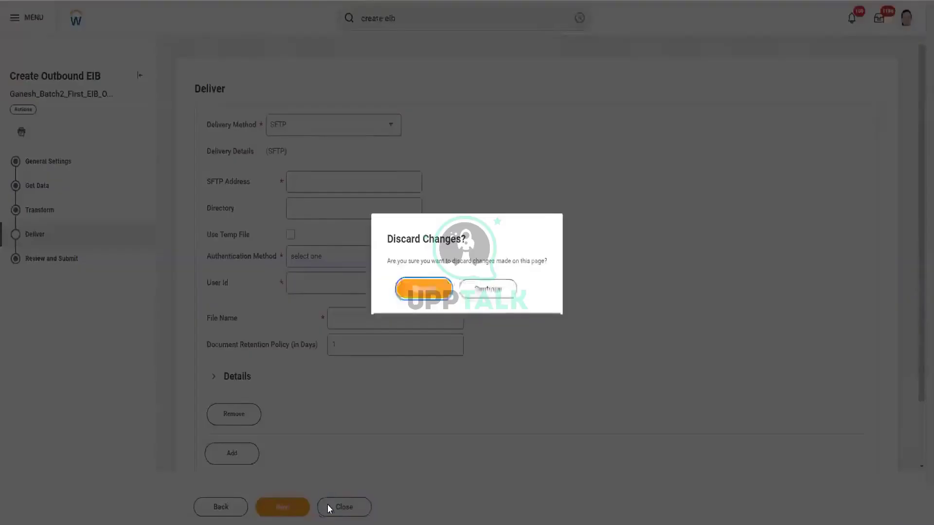
click(418, 288)
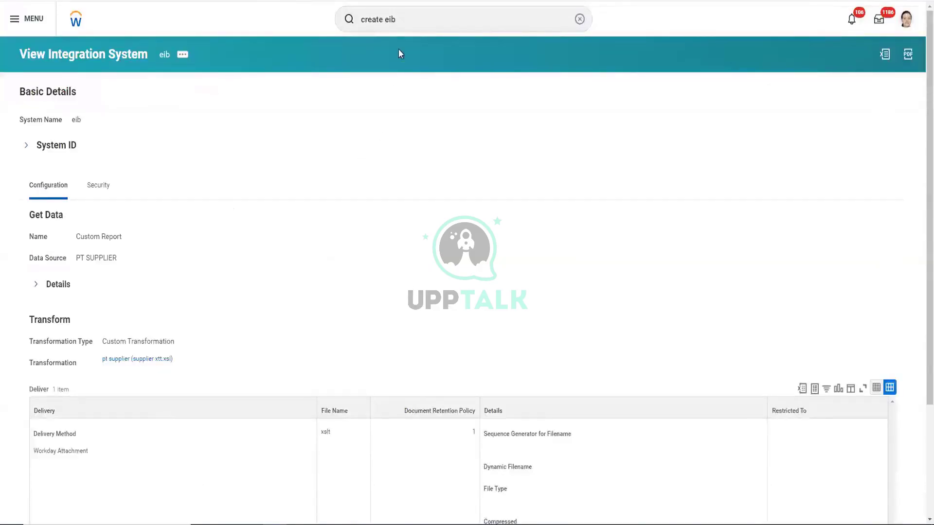
drag(396, 19, 315, 3)
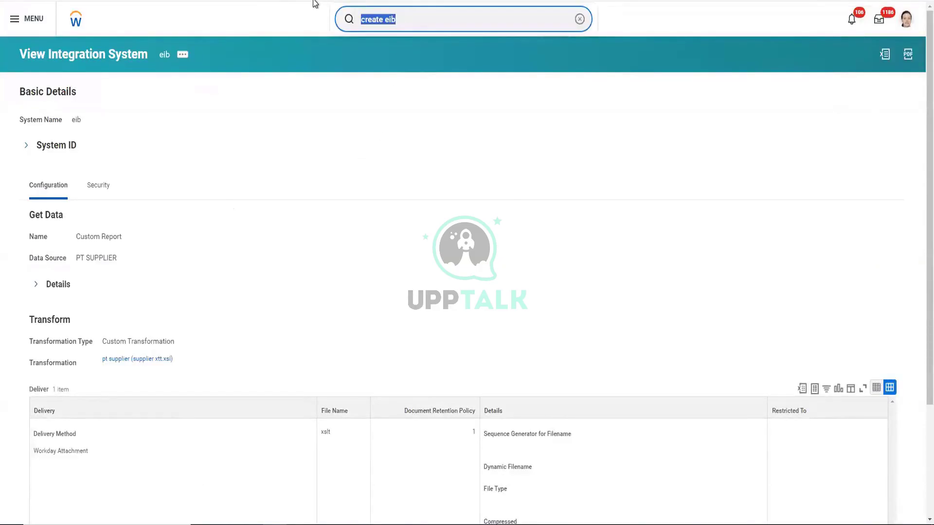
text(intsys)
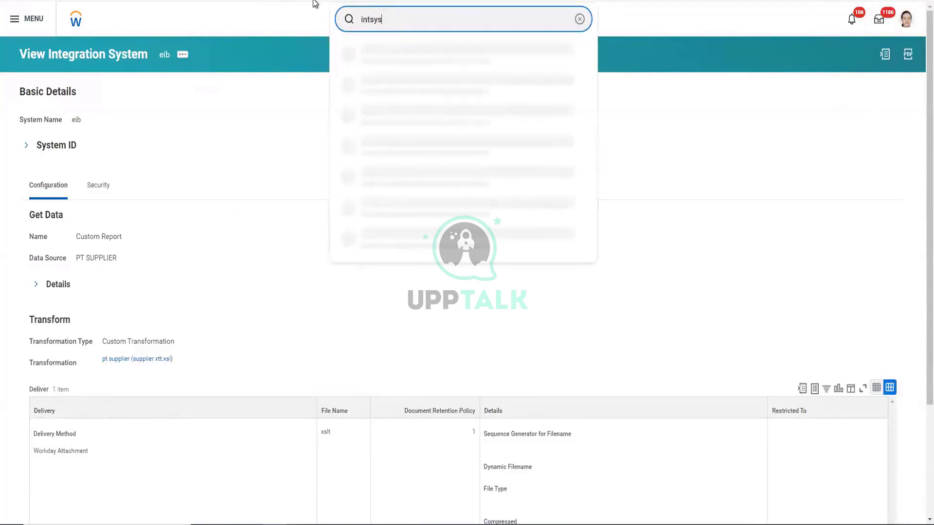
text(:)
text( int)
key(BackSpace)
key(BackSpace)
key(BackSpace)
text(ccw)
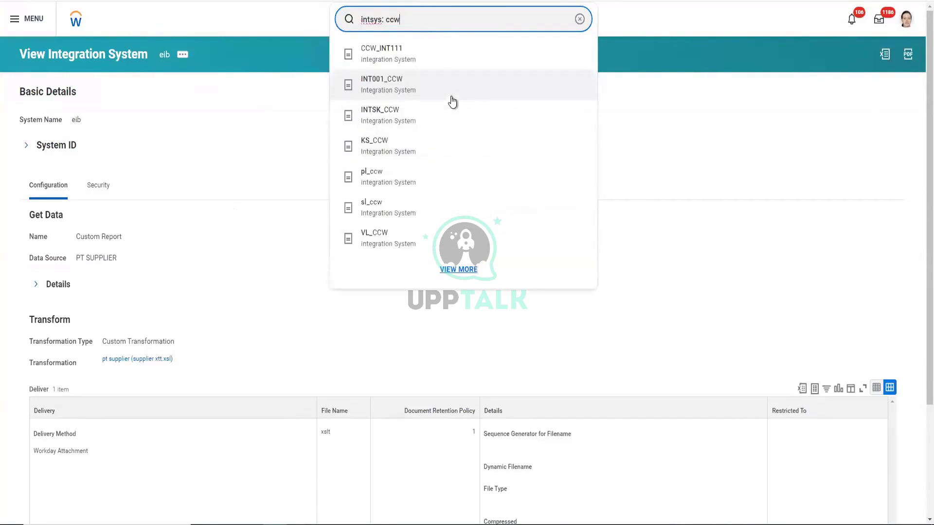
Step: Open INTSK_CCW, review its Core Connector: Worker services, and show its related actions
click(399, 117)
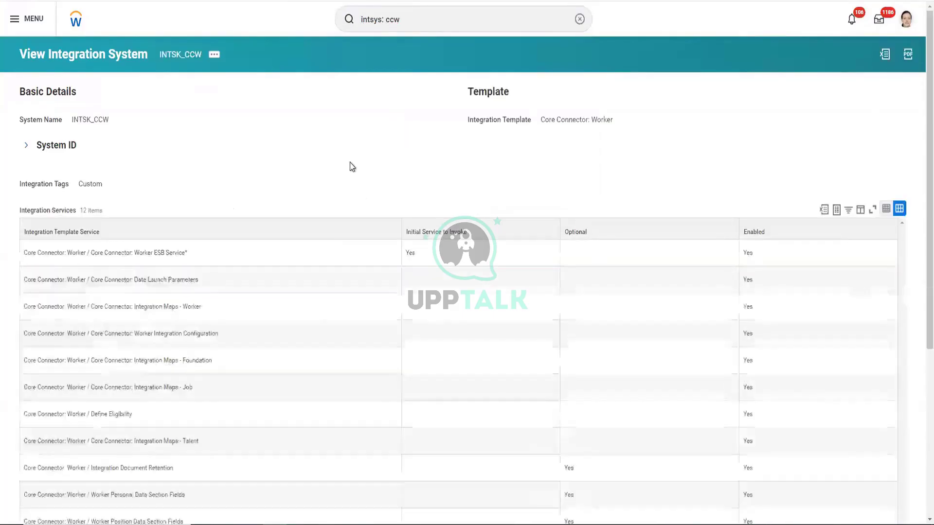
scroll(347, 173, down, 5)
scroll(349, 175, up, 10)
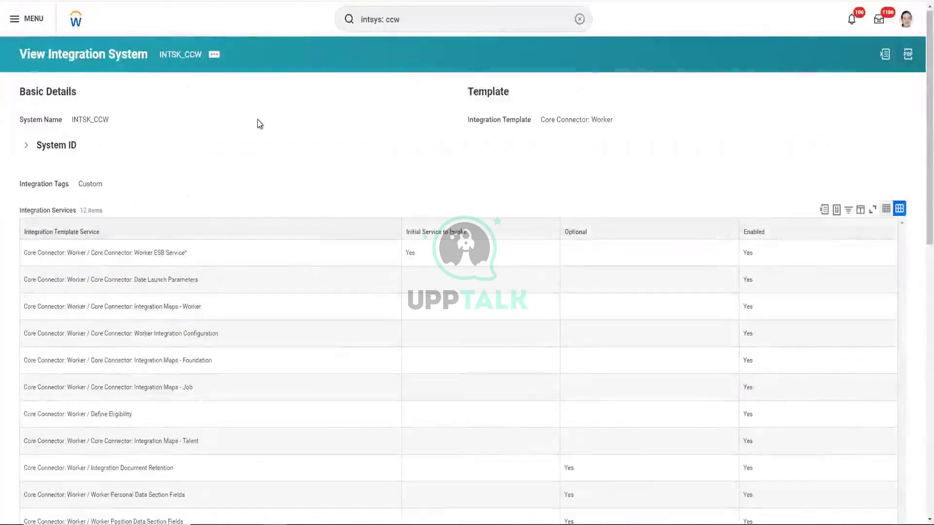
scroll(258, 123, down, 5)
scroll(24, 401, down, 4)
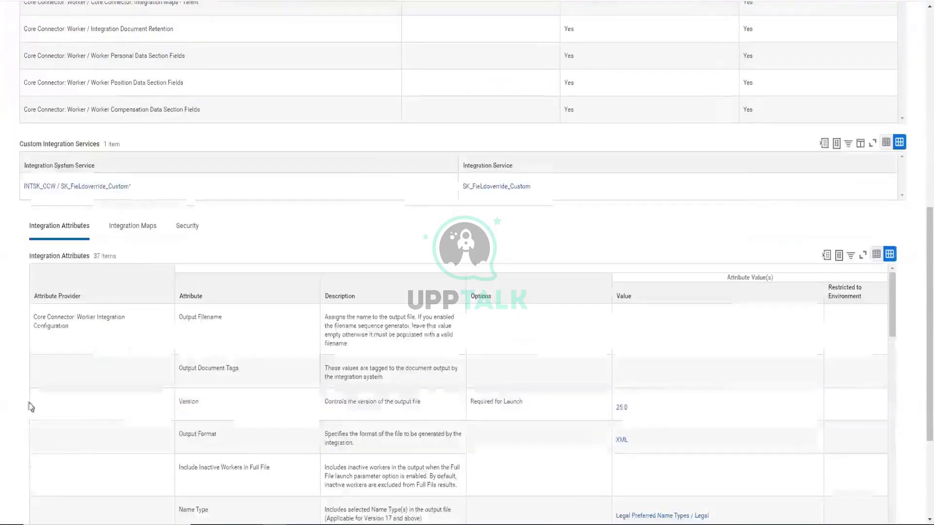
scroll(500, 241, up, 1)
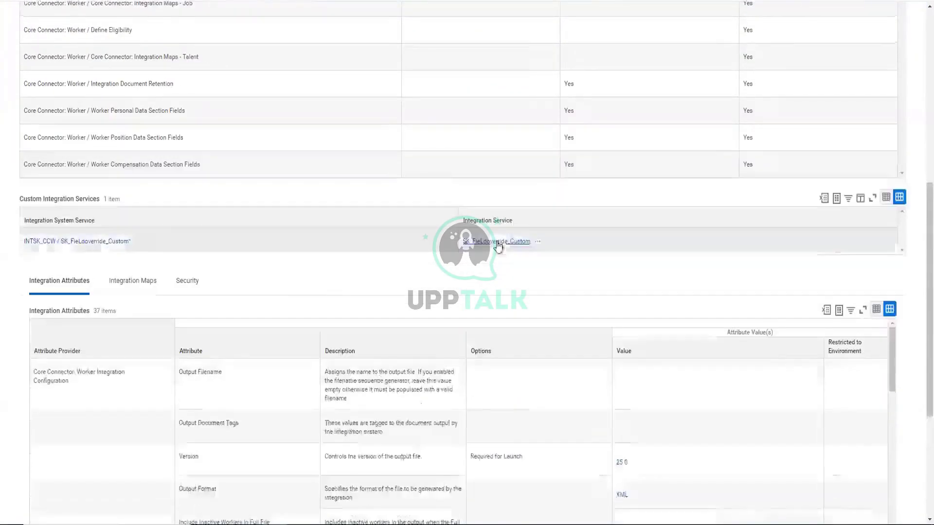
scroll(287, 273, up, 1)
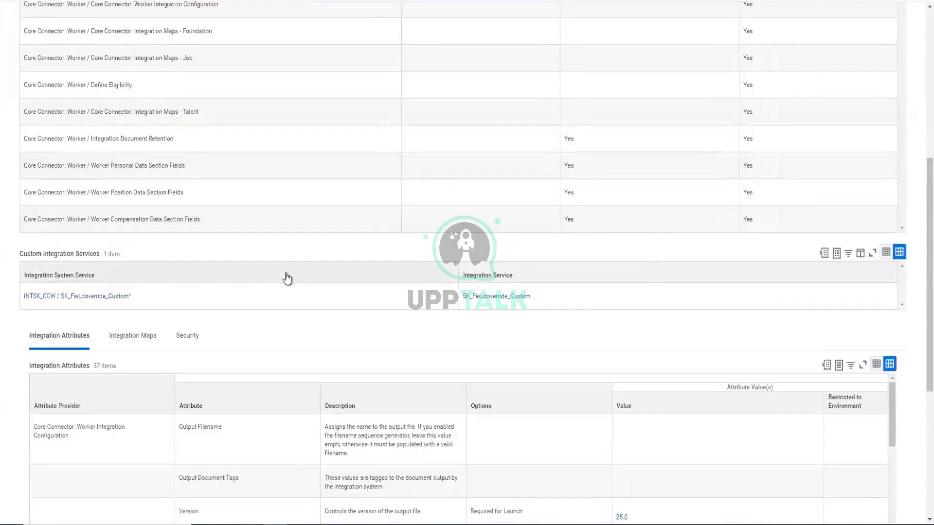
scroll(271, 314, up, 1)
scroll(261, 323, down, 3)
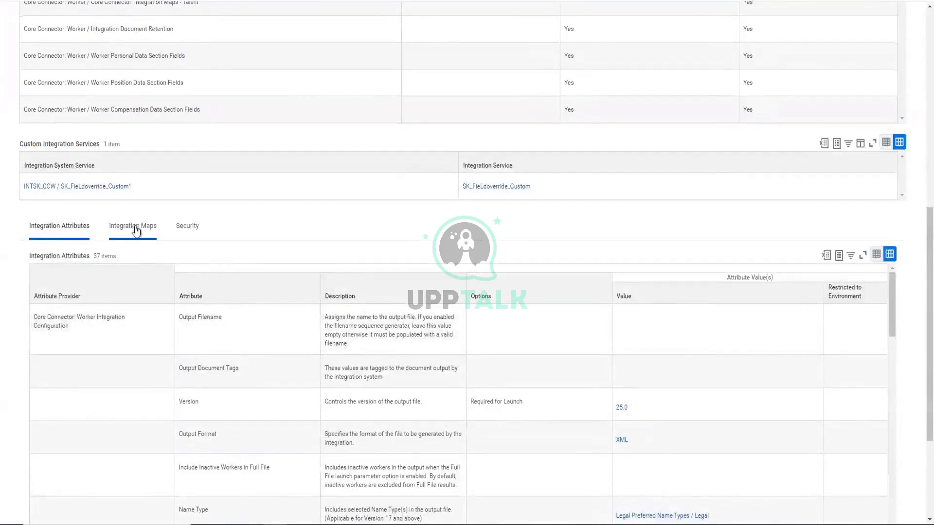
scroll(235, 246, up, 1)
scroll(237, 248, up, 2)
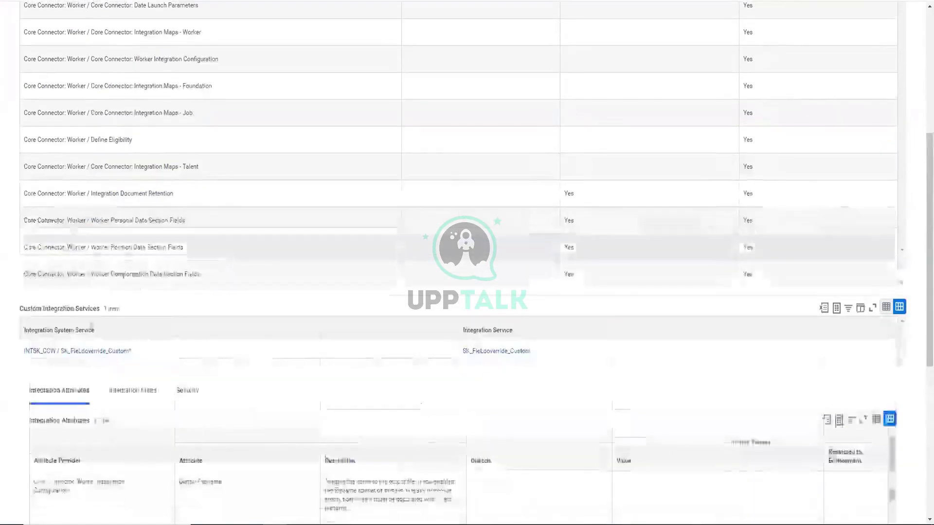
scroll(298, 314, up, 4)
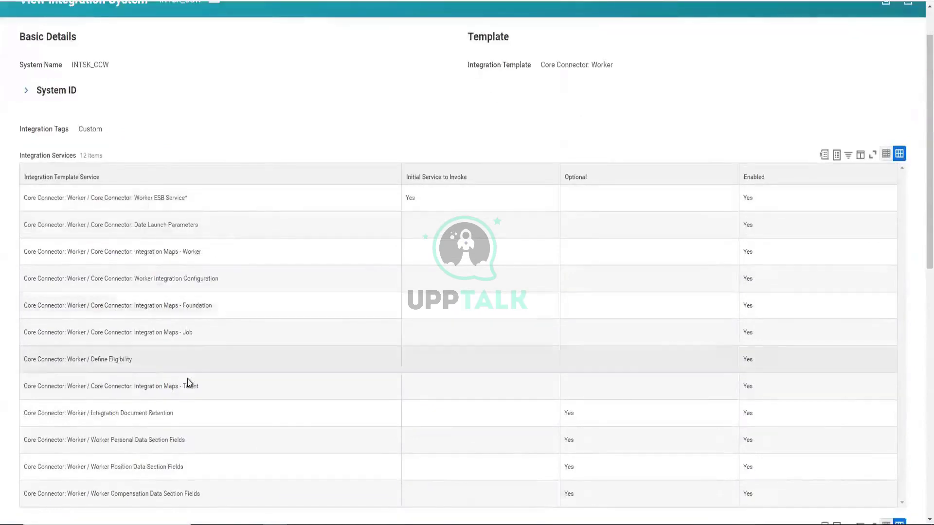
scroll(207, 105, up, 1)
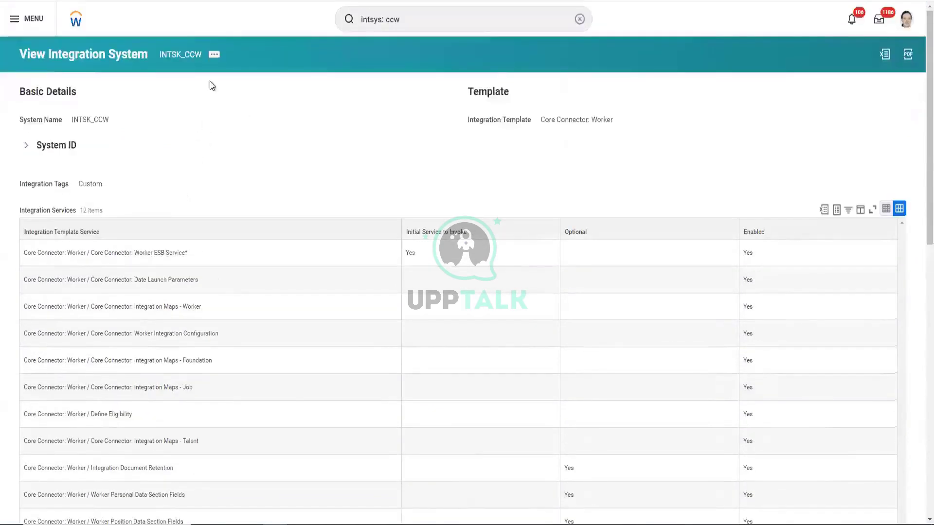
click(214, 56)
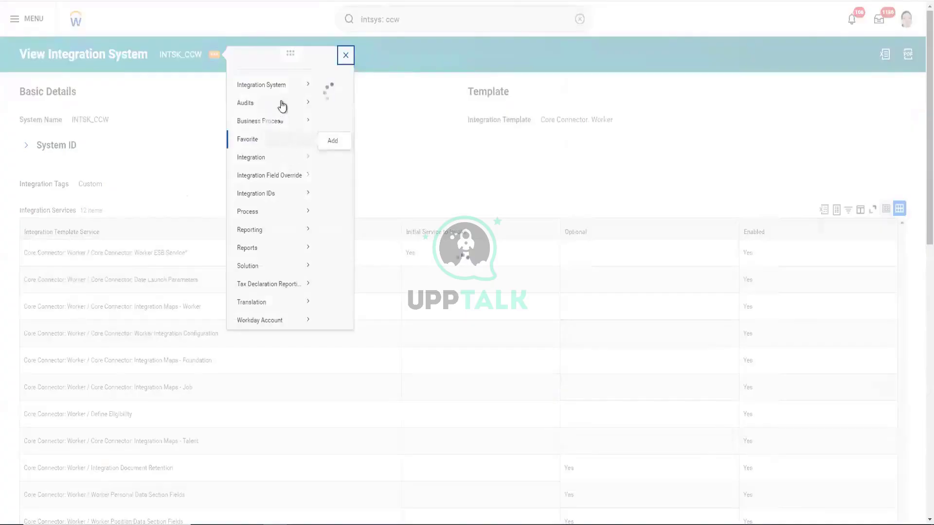
Step: Close the INTSK_CCW related-actions popup, returning to its integration system page
mouse_move(282, 98)
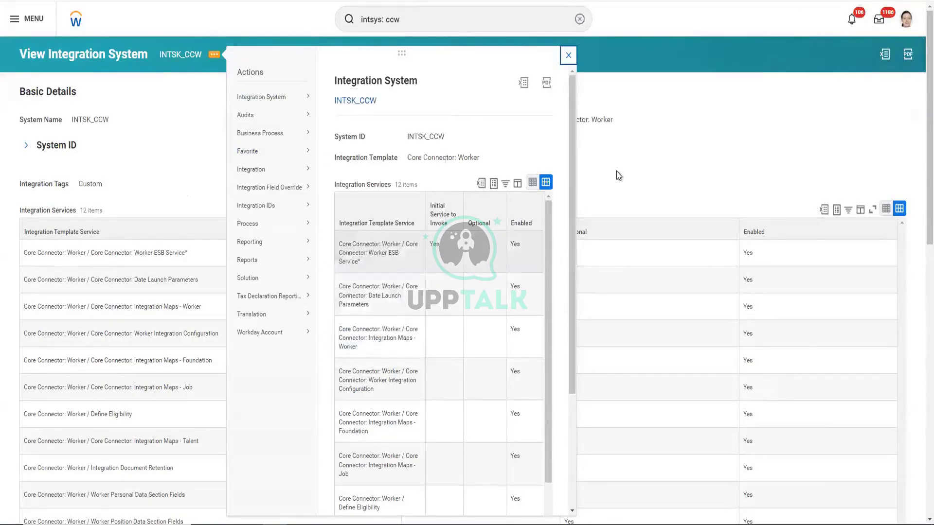
click(162, 106)
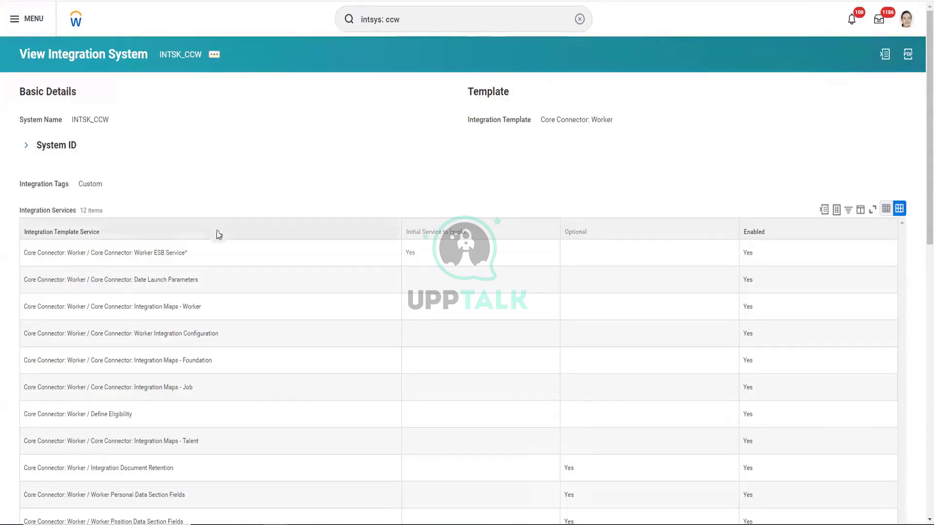
scroll(217, 236, down, 7)
scroll(215, 237, up, 7)
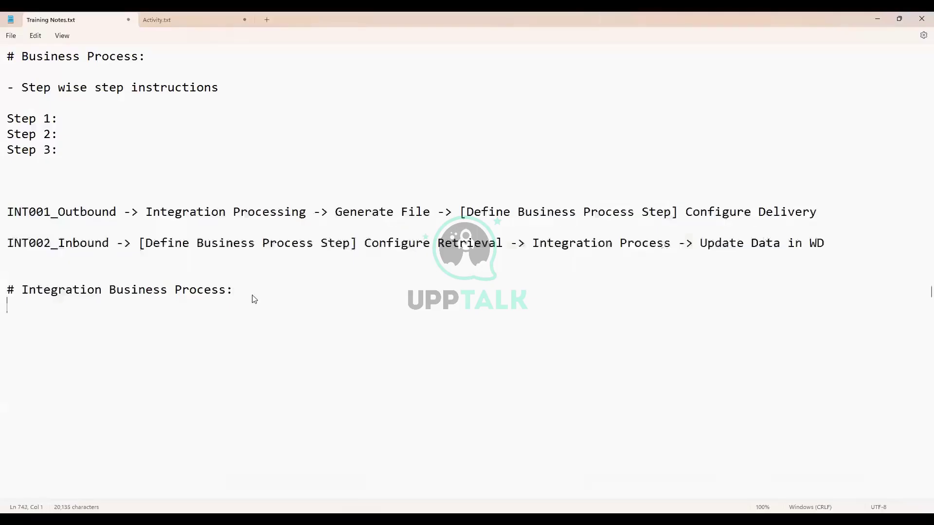
Step: Add an 'Initiation Fire Integration' note in Notepad, select those lines, and return to Workday
key(Return)
text(Initiation )
text(Fire )
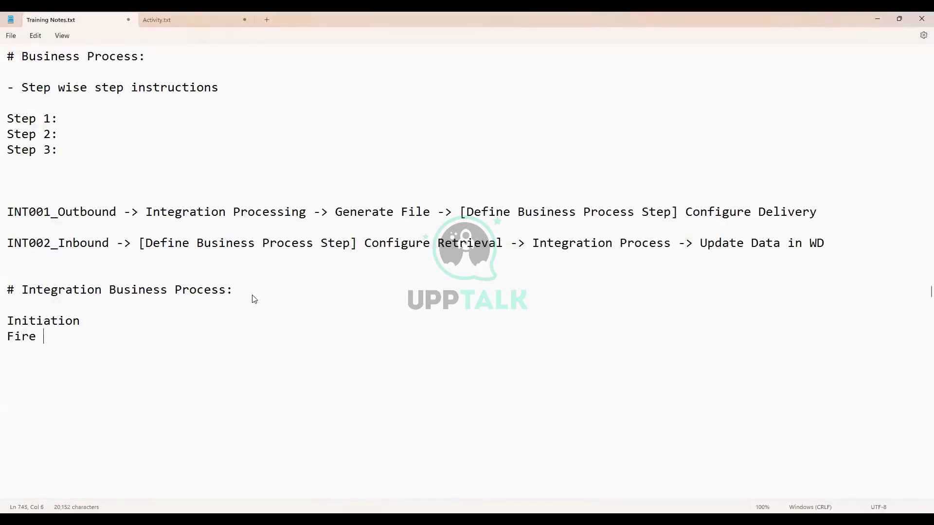
text(Integration)
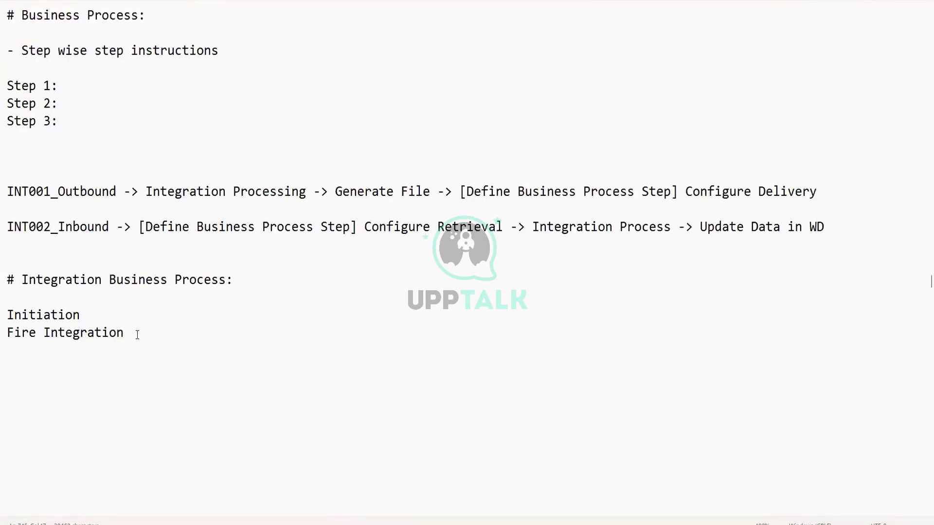
drag(124, 334, 8, 317)
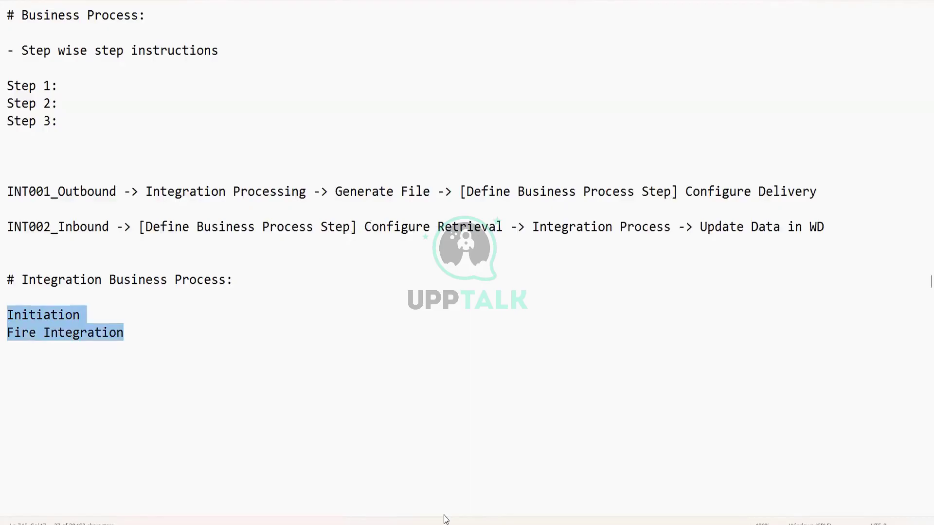
key(alt+Tab)
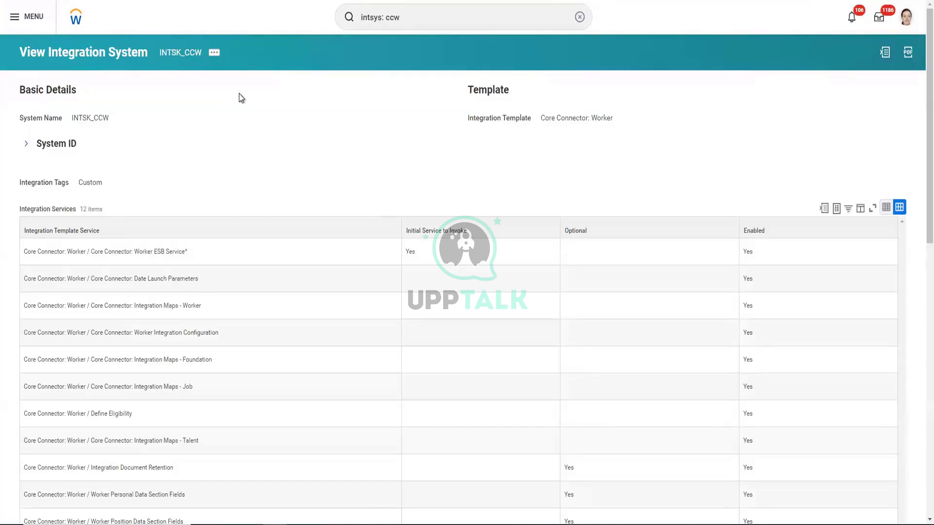
scroll(220, 117, down, 2)
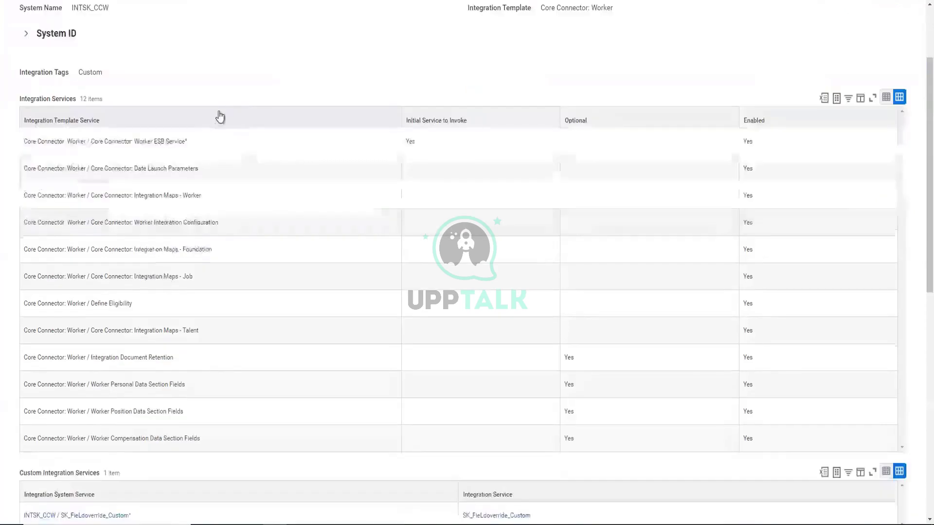
scroll(254, 52, up, 2)
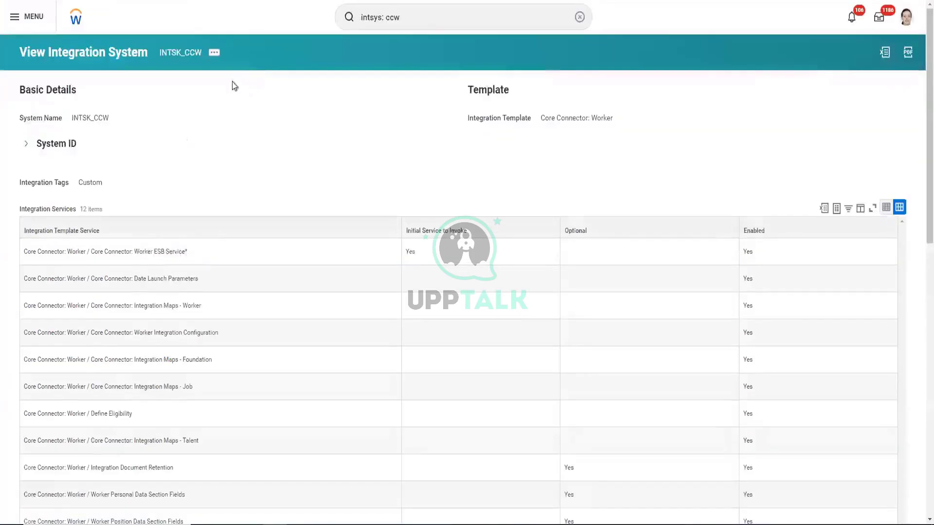
click(216, 56)
click(213, 55)
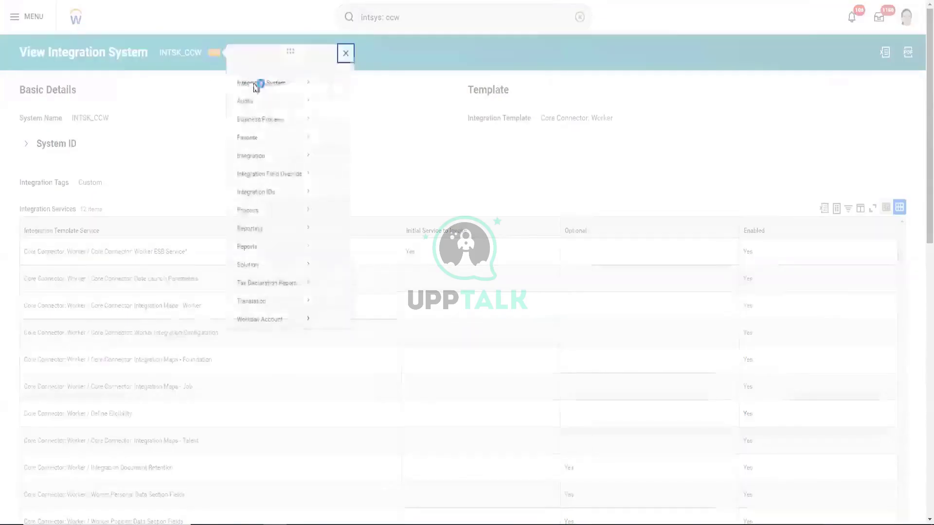
mouse_move(290, 137)
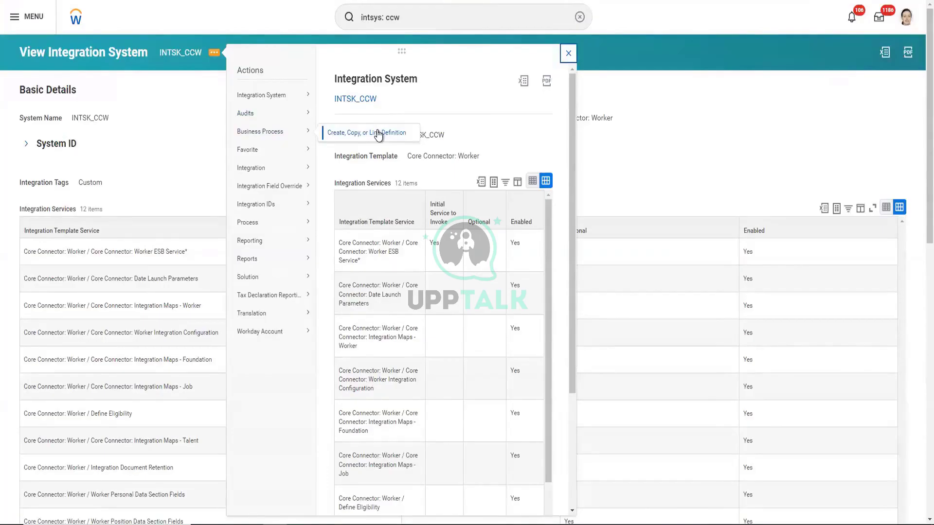
click(568, 53)
scroll(171, 154, down, 7)
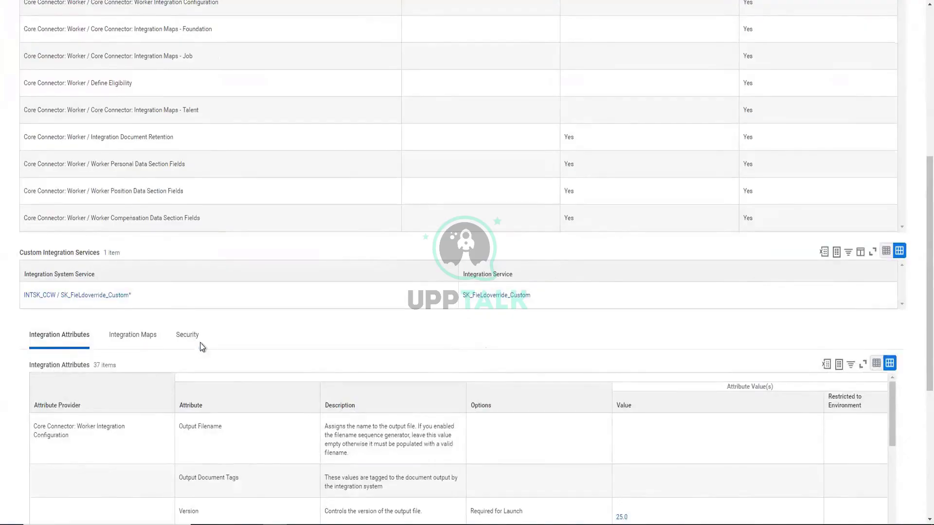
scroll(359, 309, down, 1)
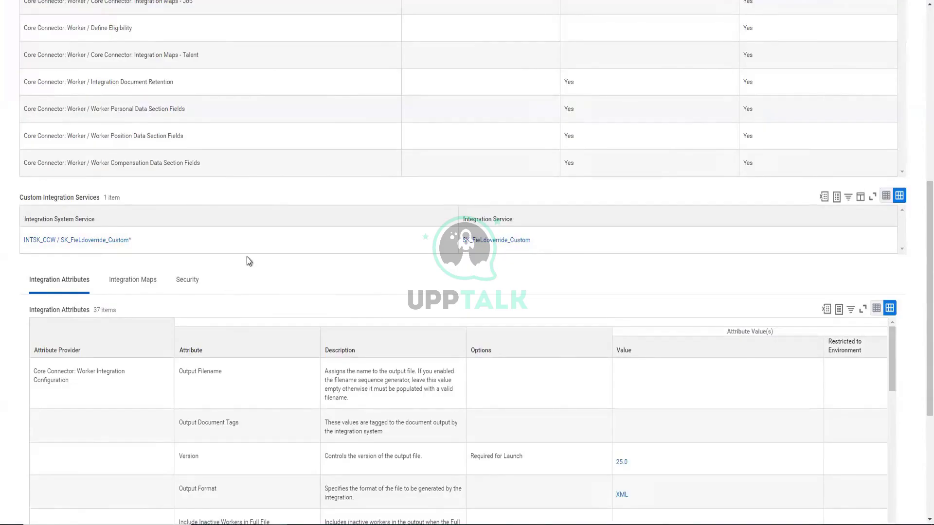
scroll(247, 261, up, 8)
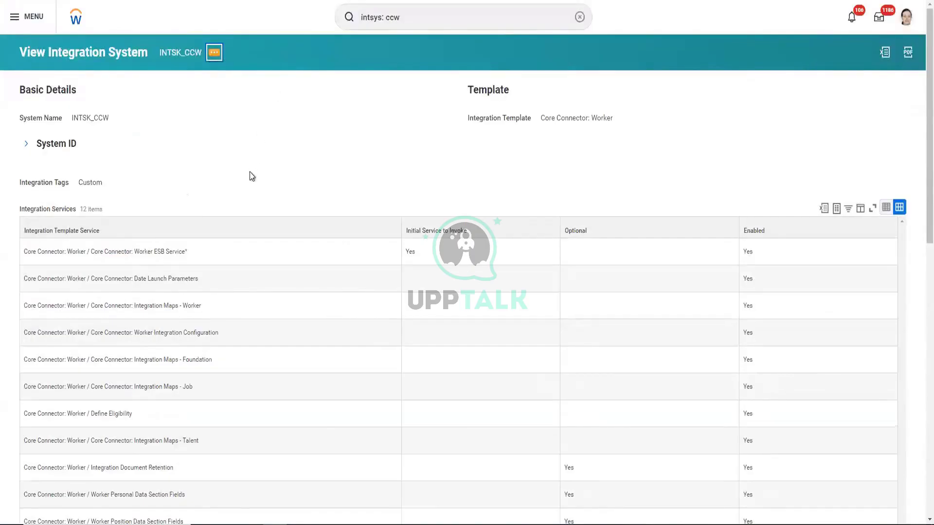
Step: Create a new Integration Process Event definition for INTSK_CCW, choosing None of the above
click(214, 61)
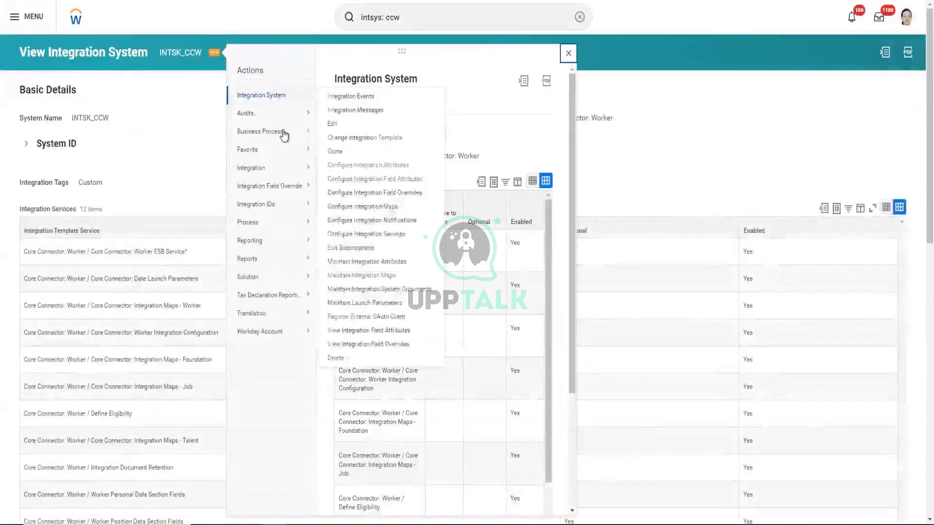
click(346, 132)
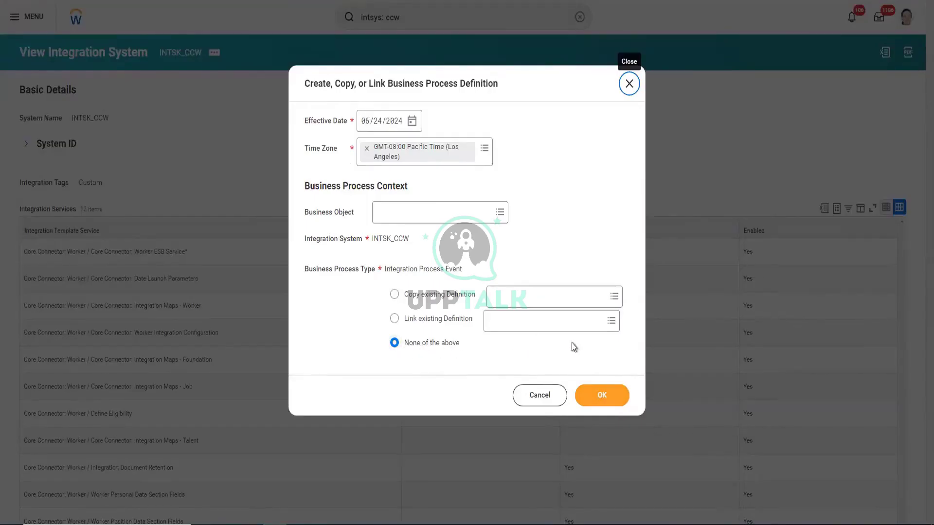
click(613, 398)
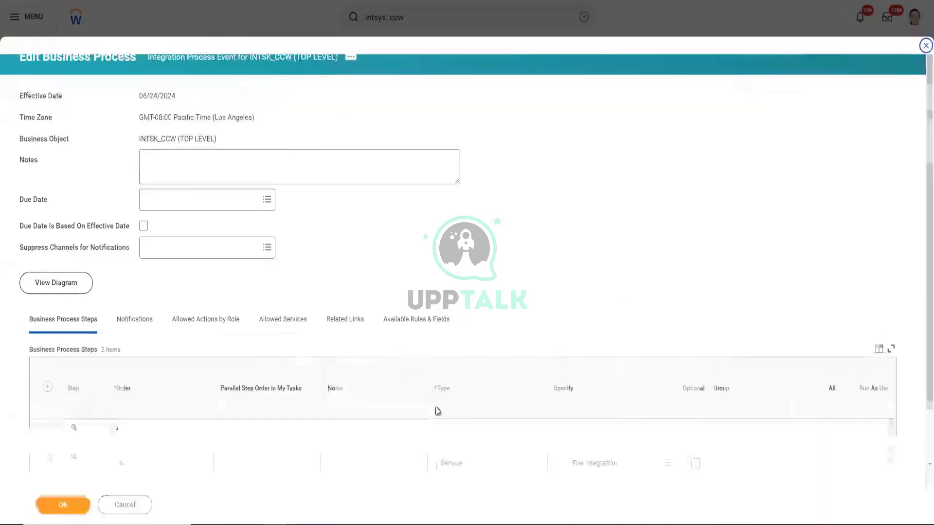
Step: Review the Initiation and Fire Integration step rows, then save the INTSK_CCW business process
scroll(556, 255, down, 2)
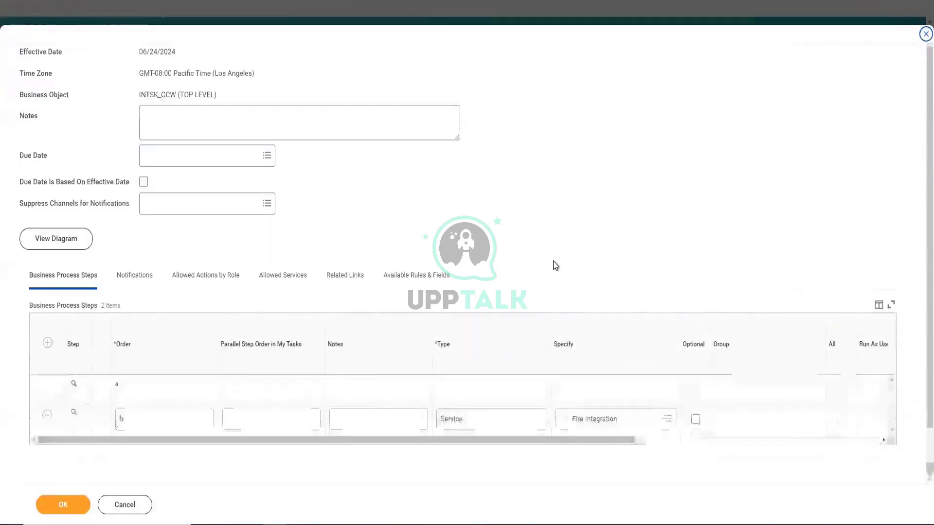
scroll(553, 267, up, 2)
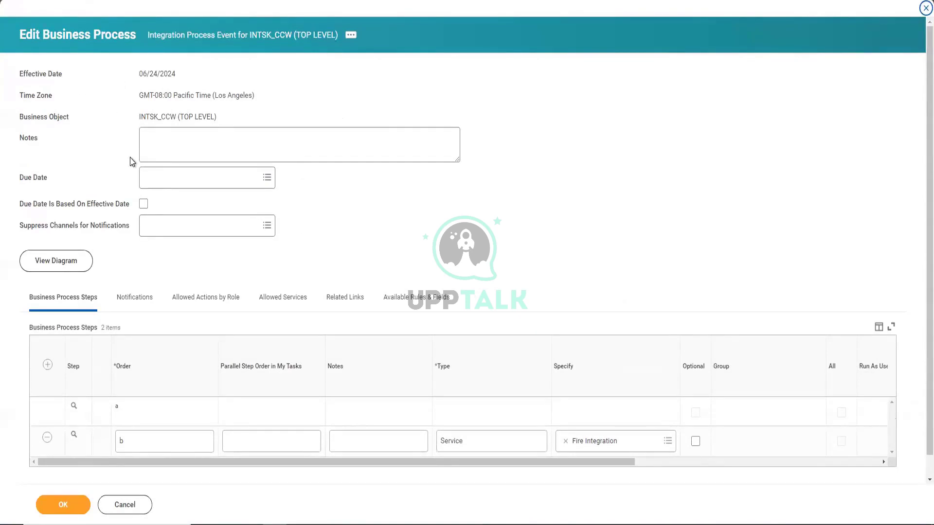
scroll(516, 196, down, 1)
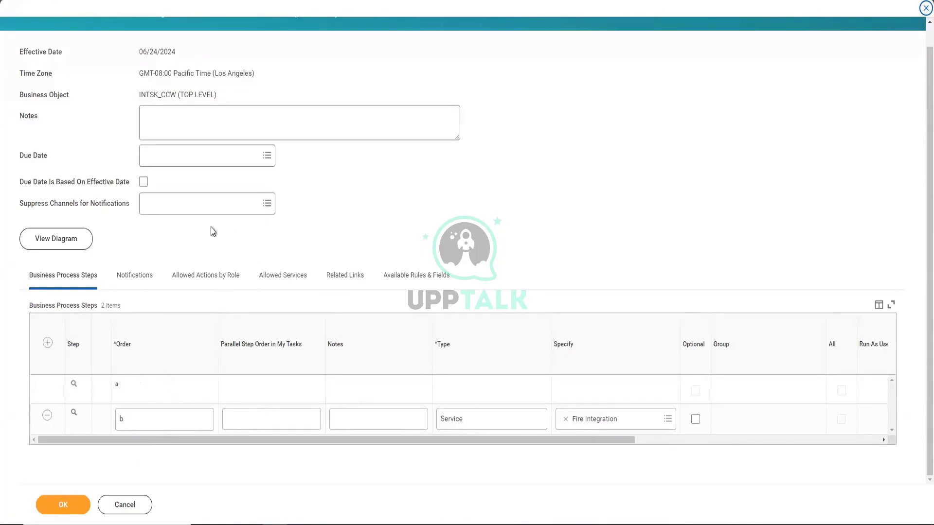
scroll(282, 252, up, 1)
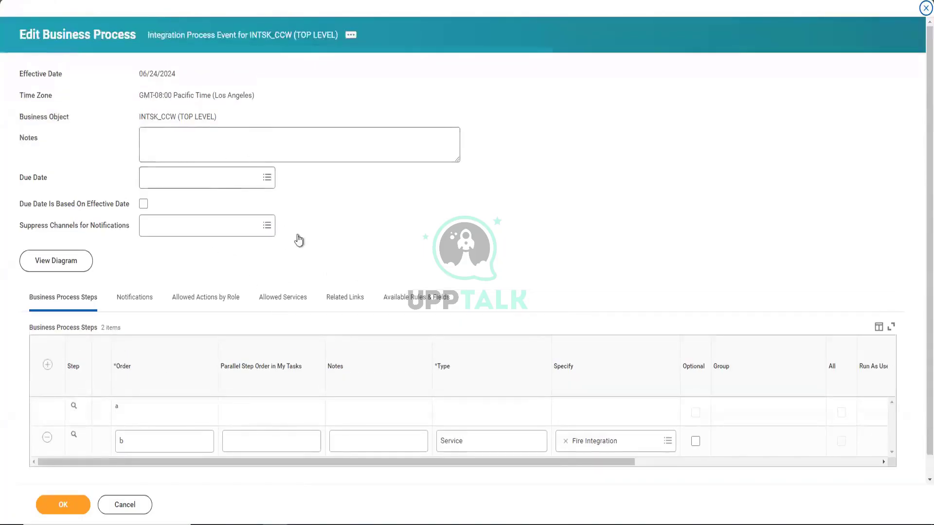
scroll(304, 248, down, 1)
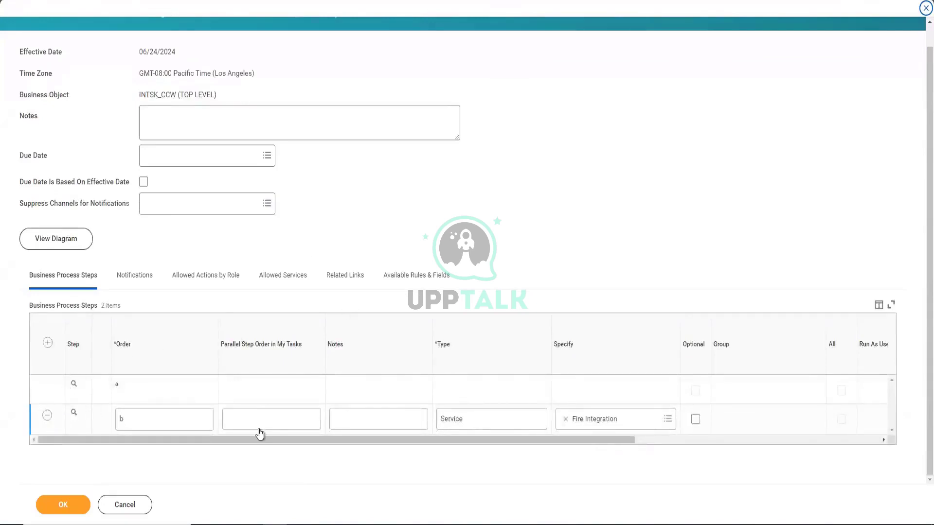
drag(329, 440, 119, 417)
click(70, 506)
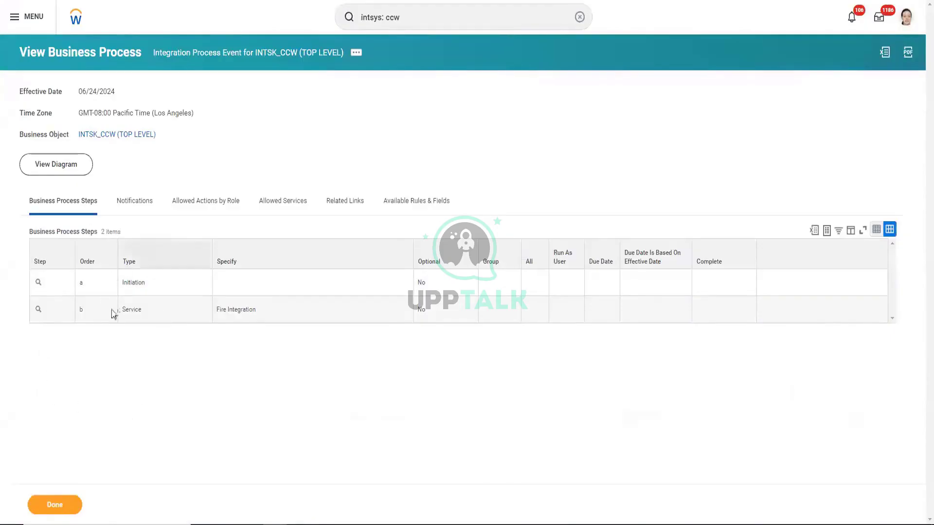
Step: Highlight the Initiation step type plus step b's Fire Integration name and Service type
double_click(124, 283)
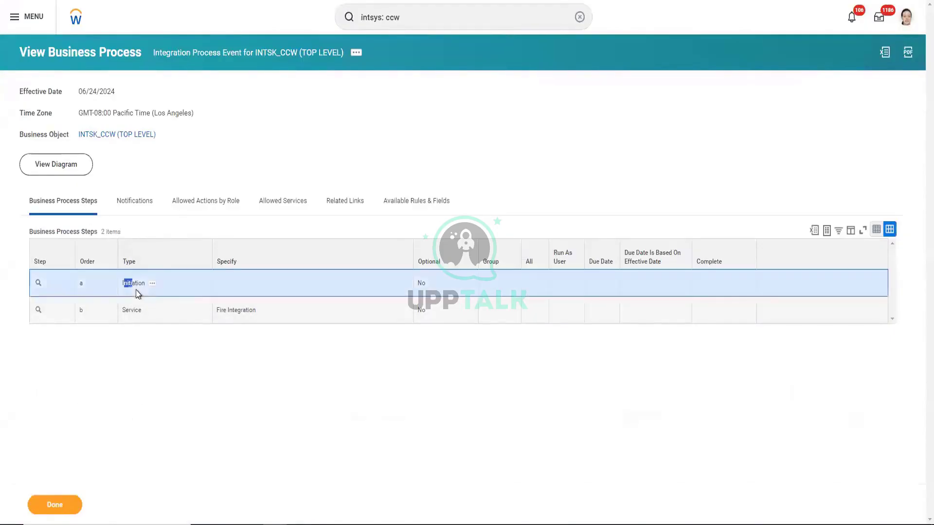
drag(216, 310, 254, 312)
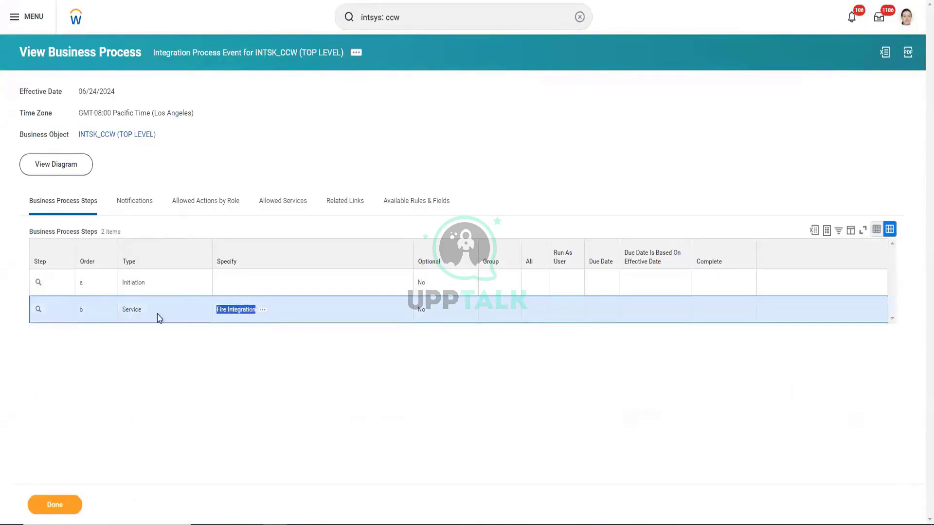
drag(123, 309, 137, 312)
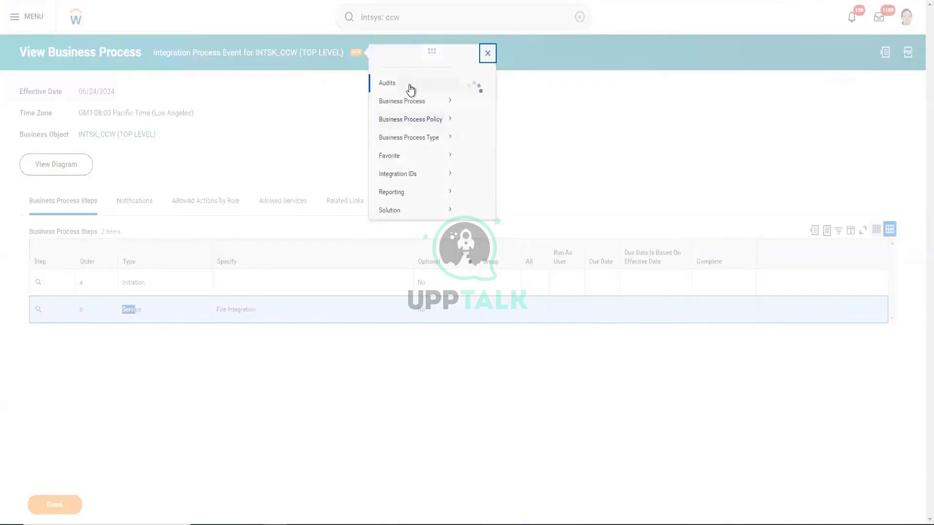
Step: Edit the INTSK_CCW process definition, keeping the 06/24/2024 effective date
mouse_move(420, 117)
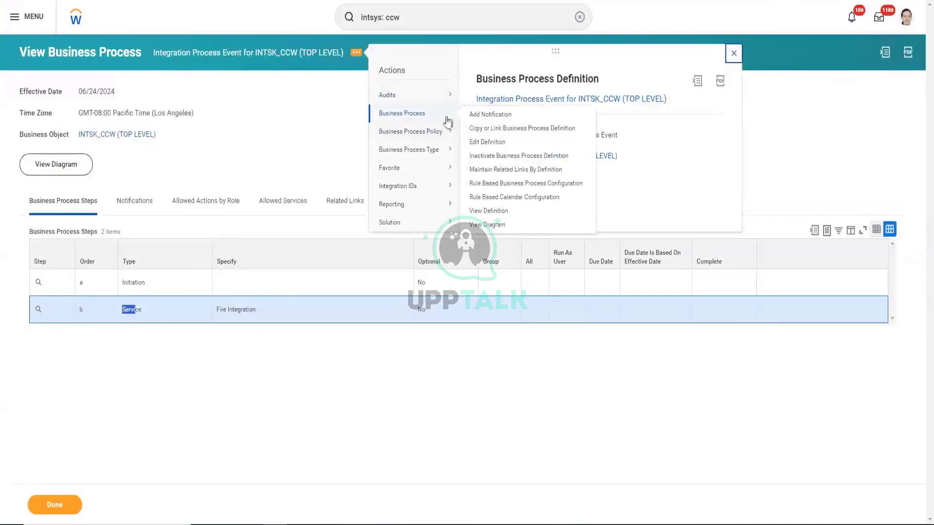
click(488, 142)
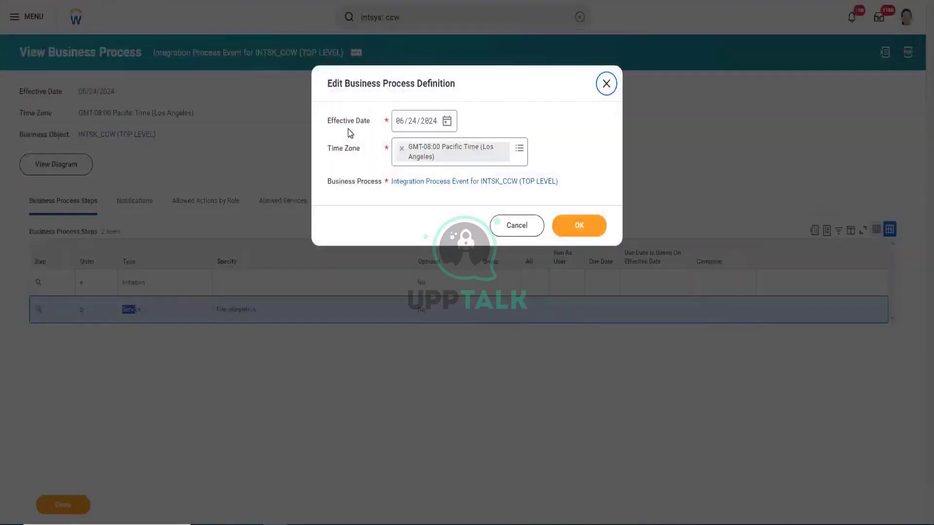
click(596, 238)
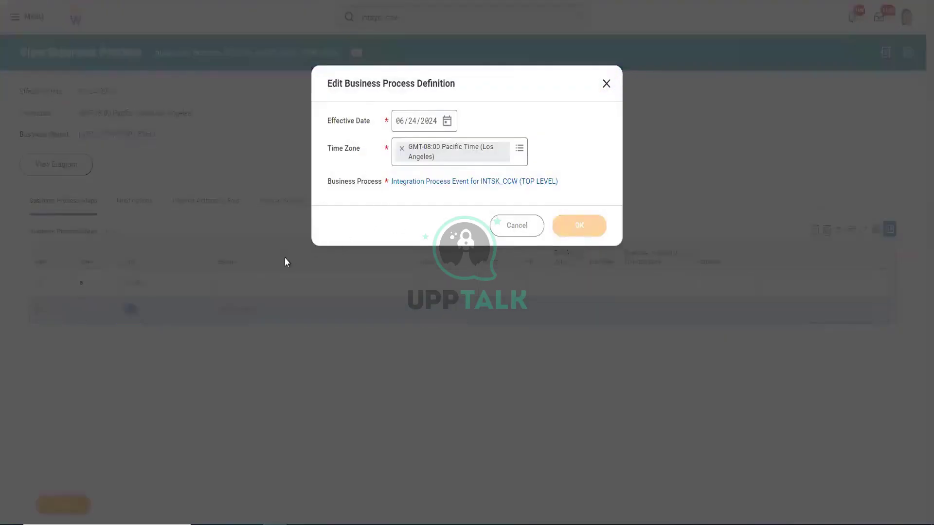
scroll(565, 246, down, 2)
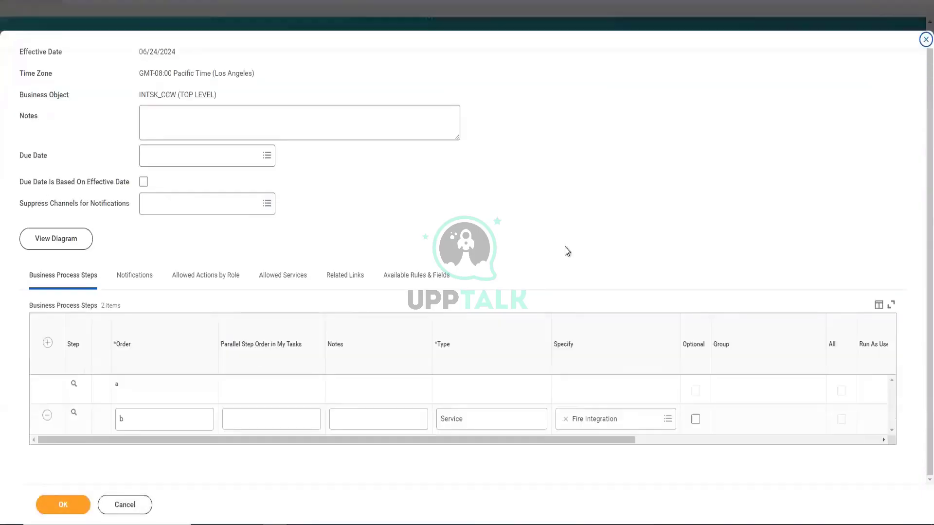
Step: Add a third step row with order 'c' and open its Type dropdown
click(47, 344)
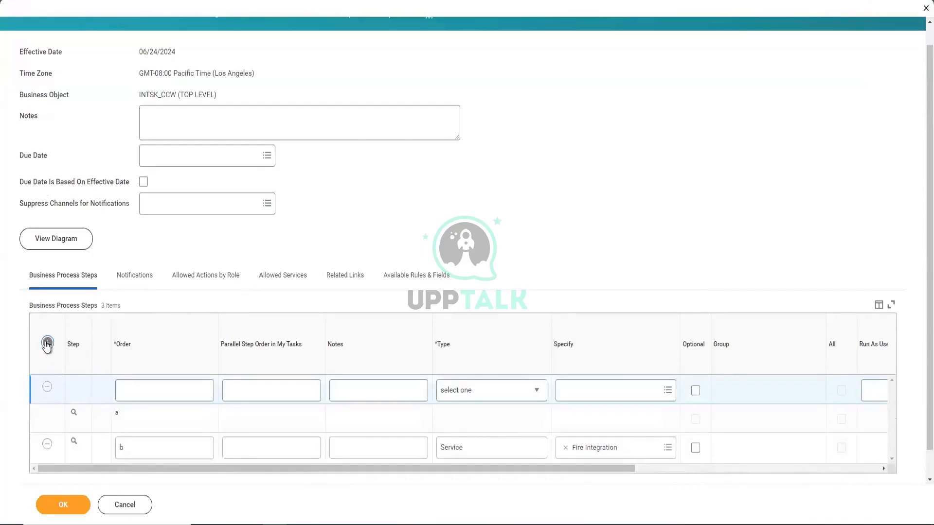
click(173, 393)
click(598, 399)
click(141, 390)
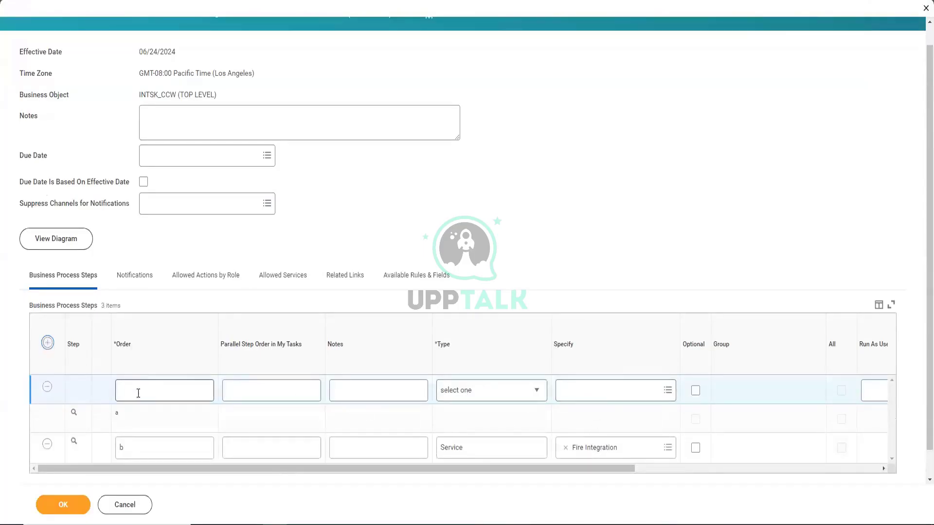
click(138, 389)
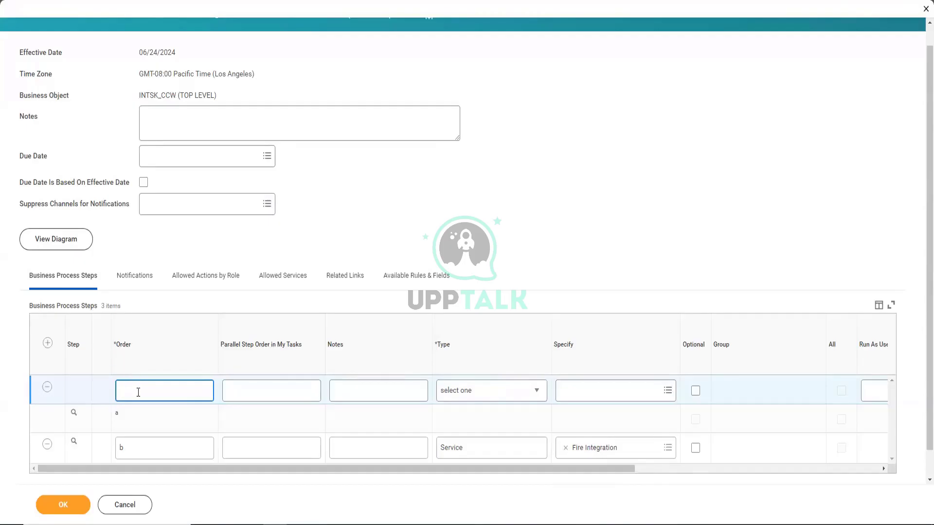
text(c)
click(537, 391)
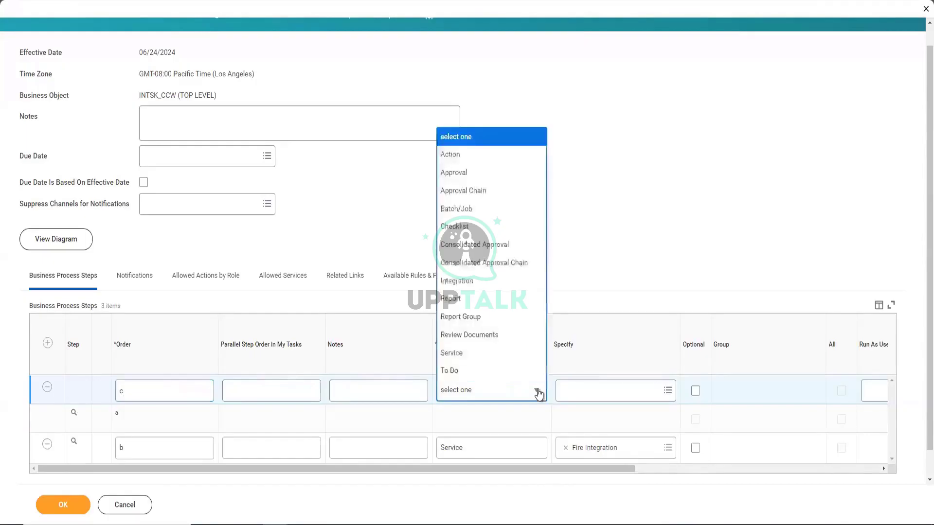
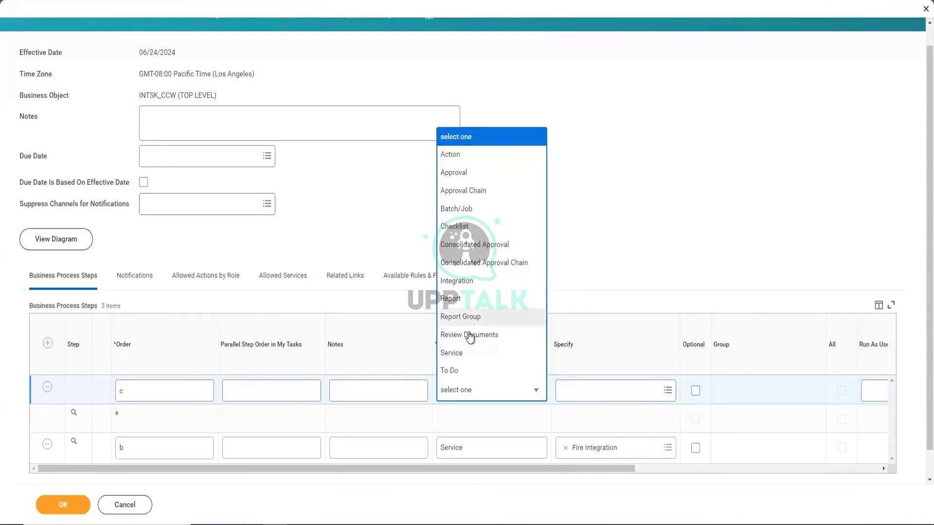
Step: Make step c a Service step that runs Document Delivery and submit it with OK
click(455, 354)
click(651, 245)
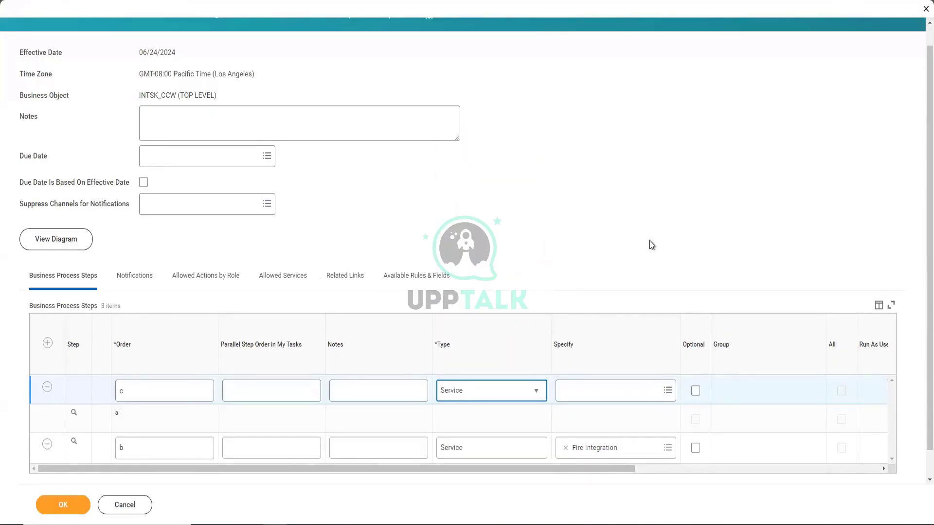
scroll(652, 245, down, 1)
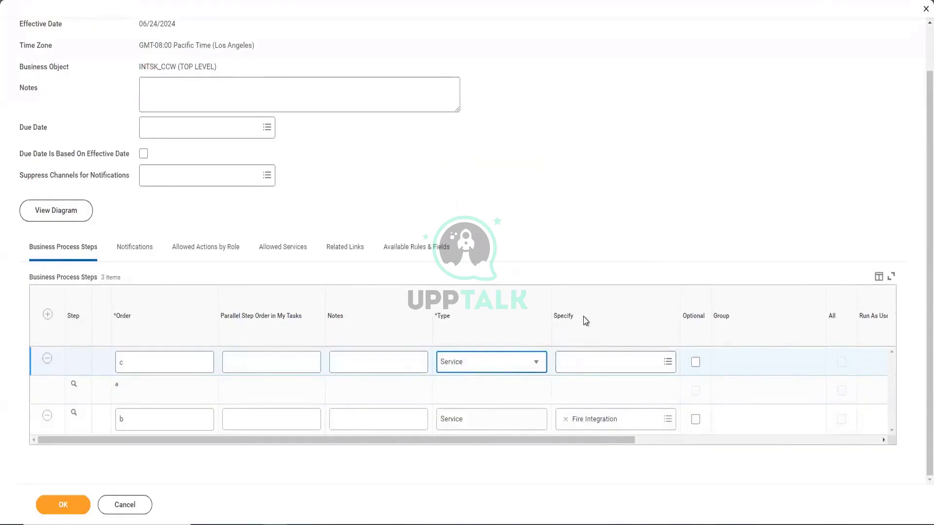
click(554, 315)
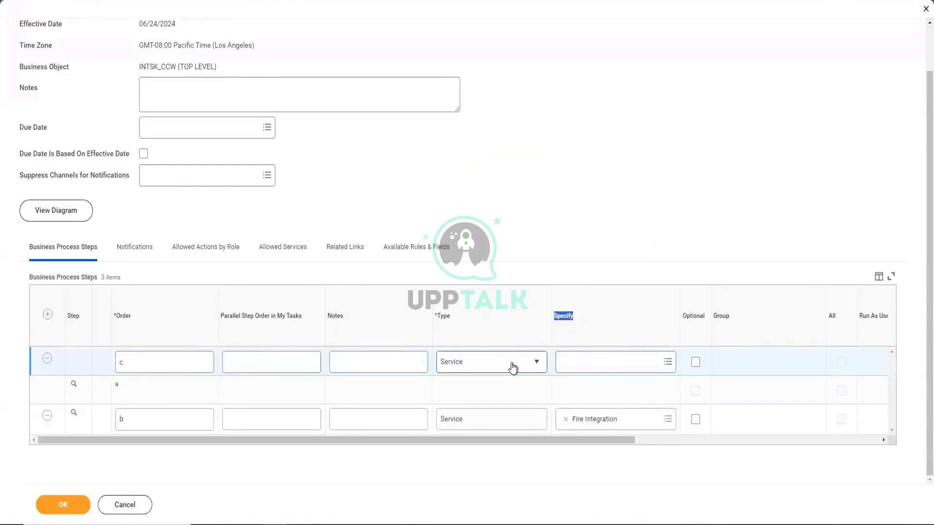
click(609, 364)
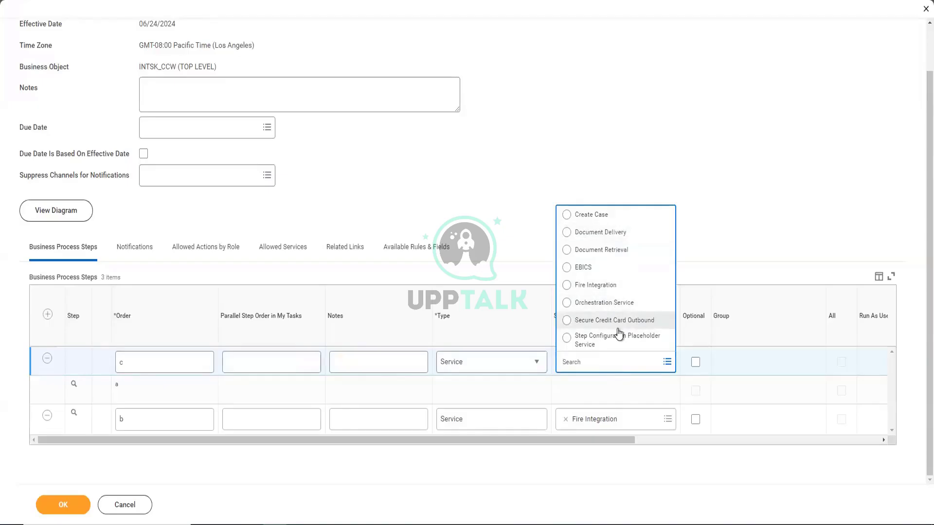
click(602, 233)
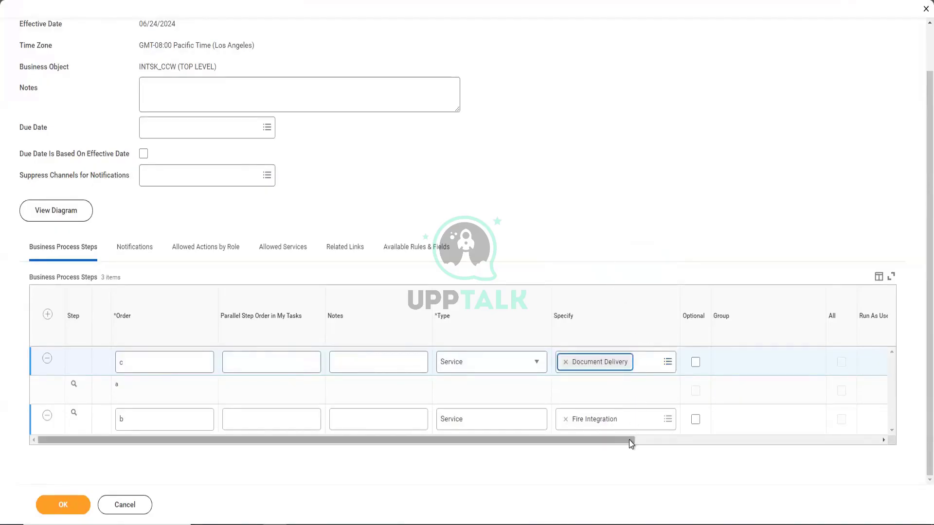
drag(629, 440, 912, 446)
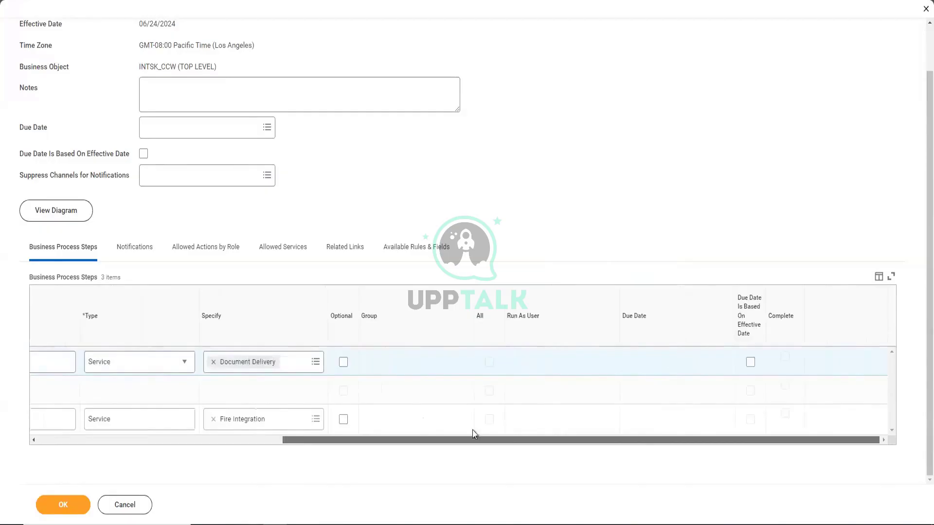
drag(473, 430, 2, 429)
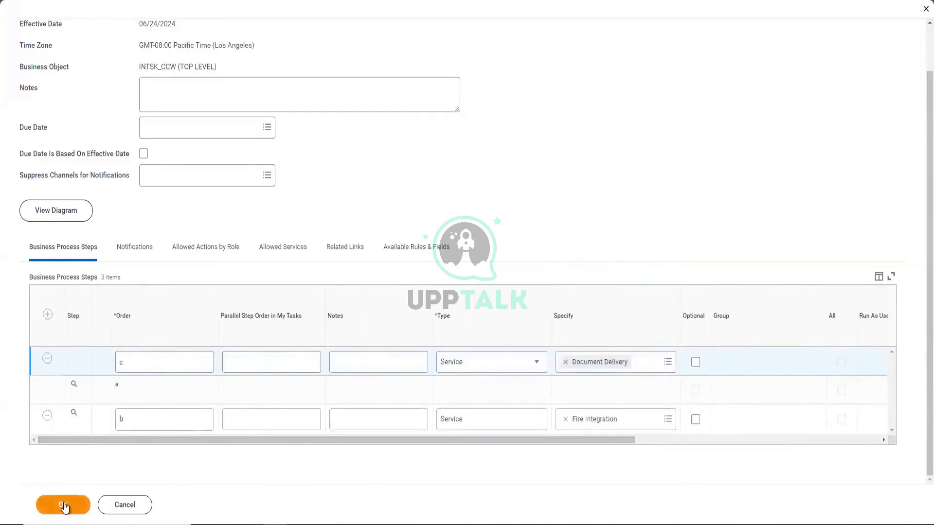
click(66, 504)
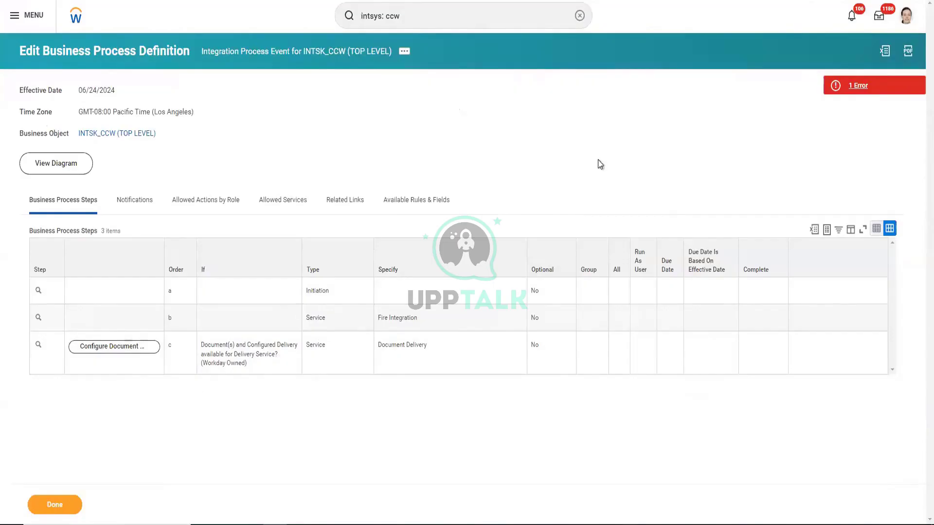
Step: Open the 1 Error details, read that step c's Document Delivery isn't configured, then close it
click(850, 86)
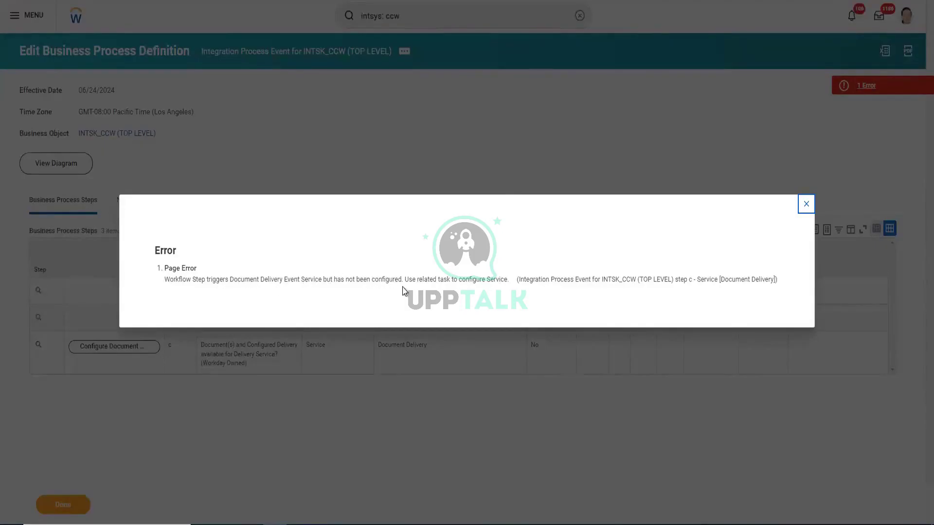
click(805, 203)
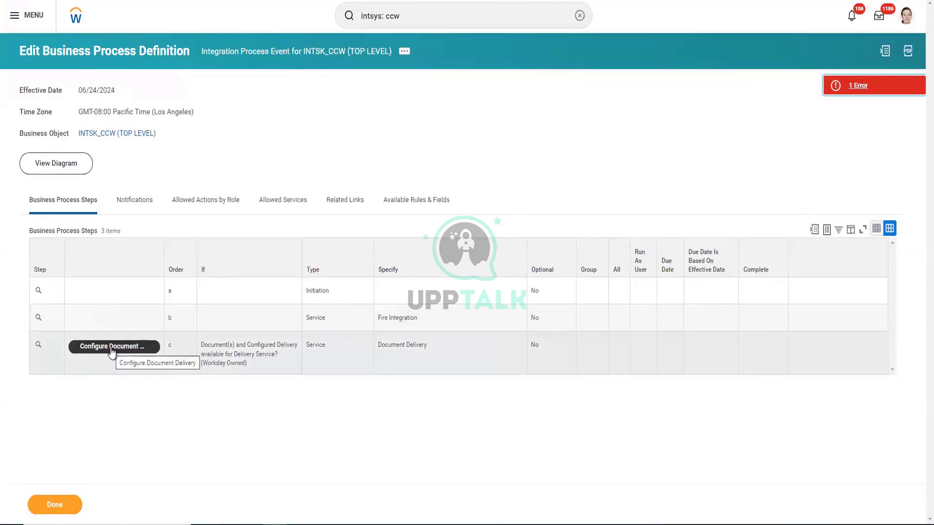
Step: Start configuring step c's Document Delivery, trying an effective date of 06/19/2024
click(112, 352)
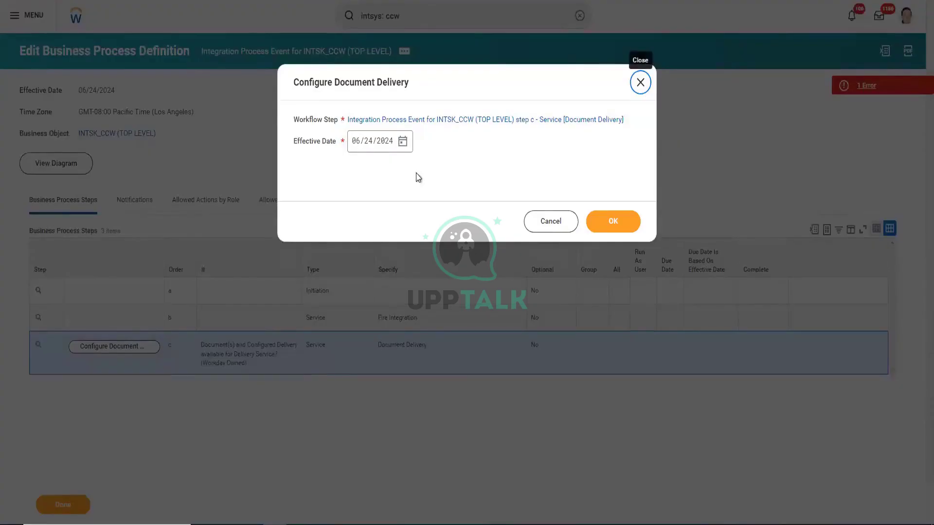
click(402, 143)
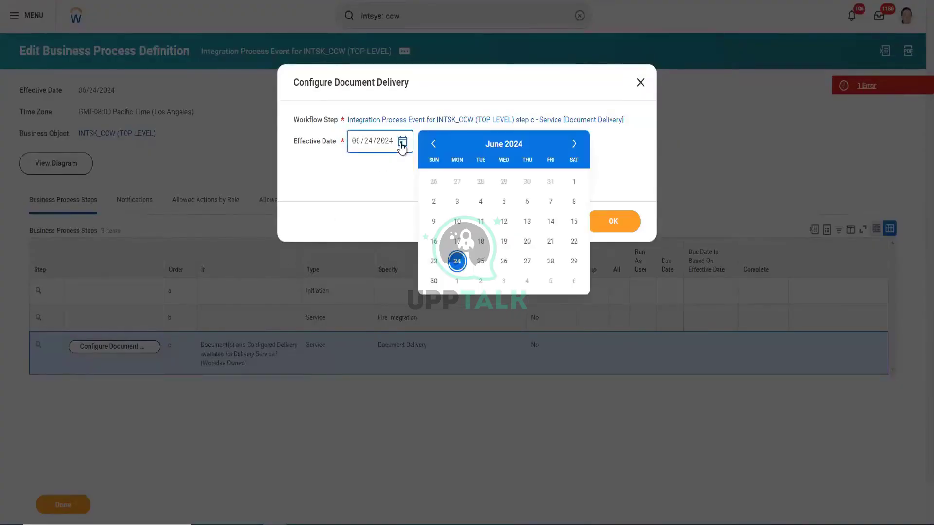
click(505, 241)
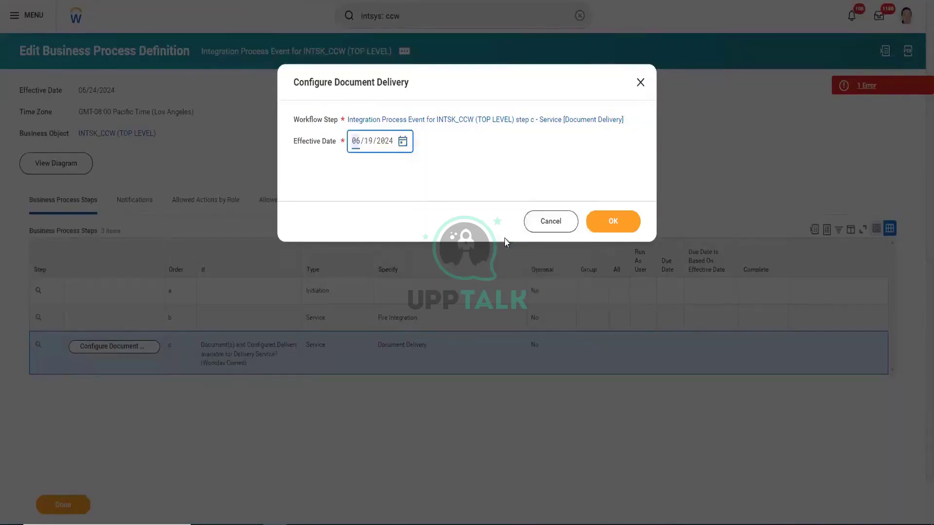
click(441, 181)
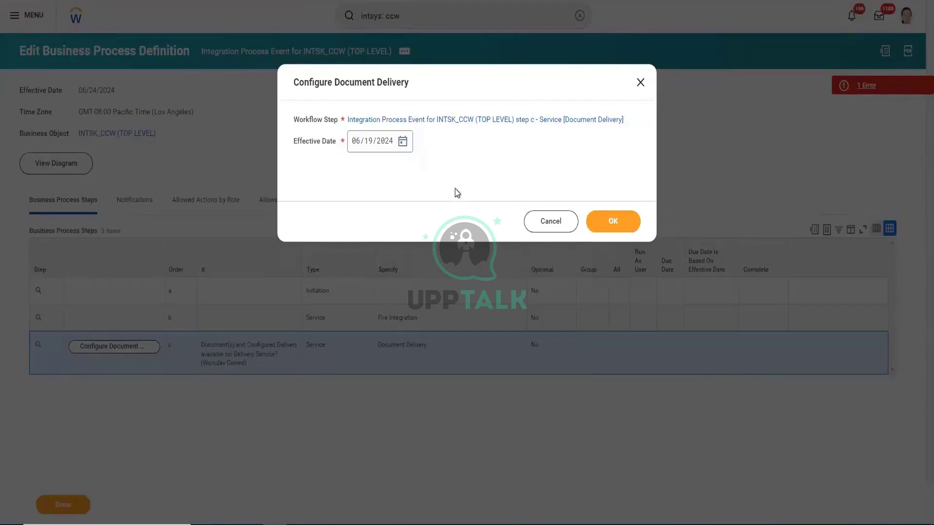
click(600, 223)
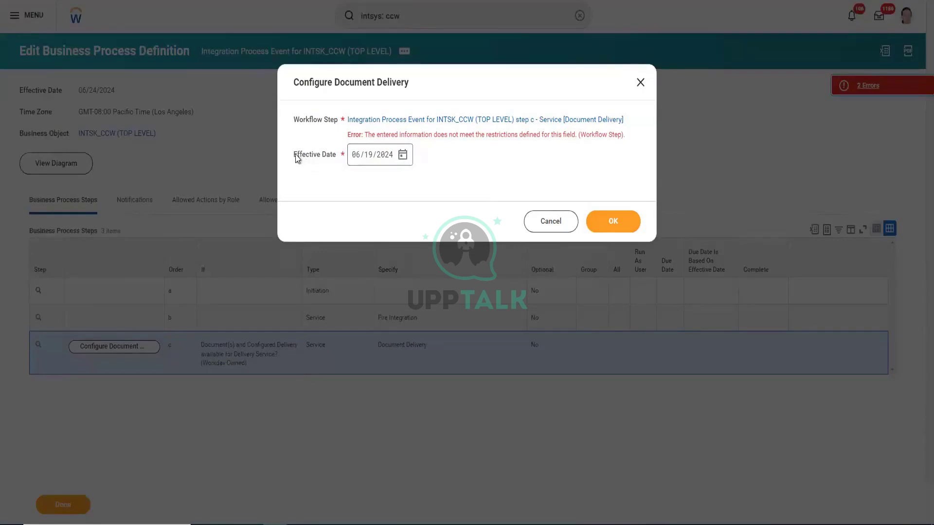
Step: Highlight the date restriction error, then continue with effective date 06/24/2024 instead
drag(294, 156, 344, 163)
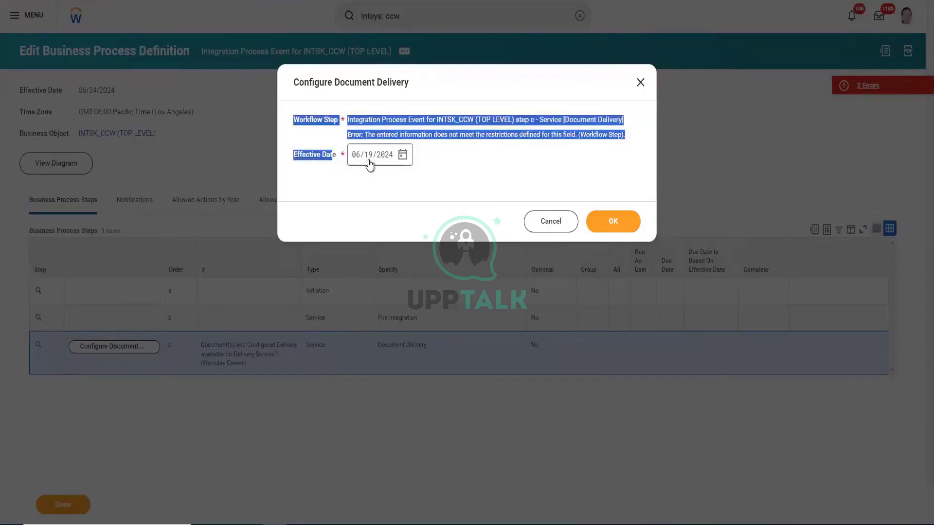
drag(436, 134, 530, 142)
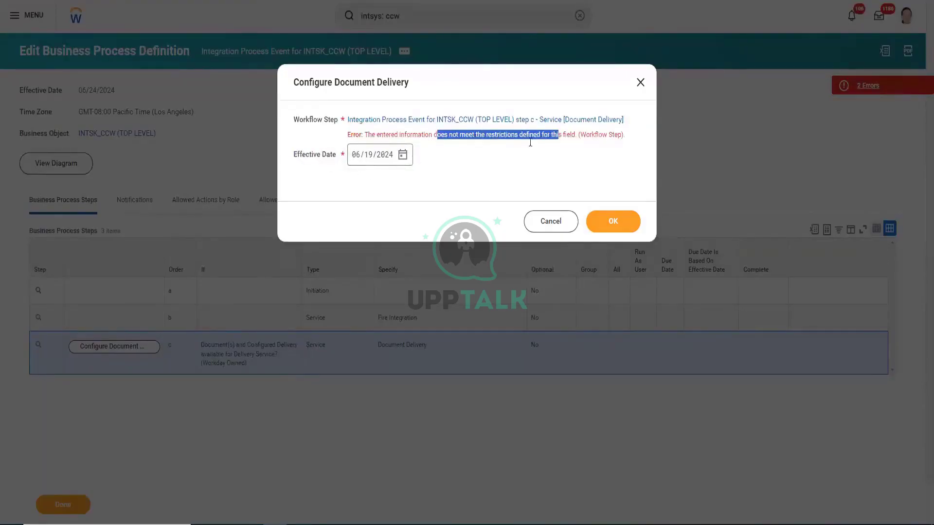
click(403, 154)
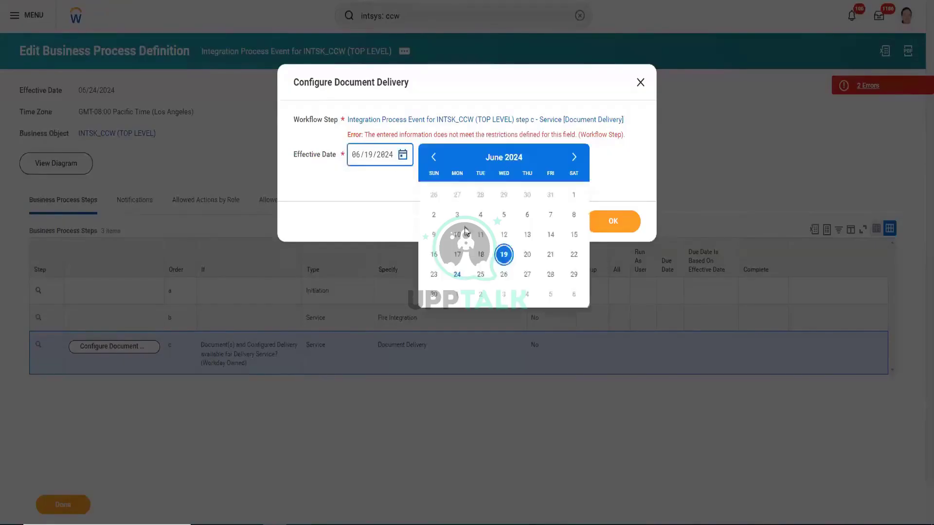
click(461, 275)
click(609, 227)
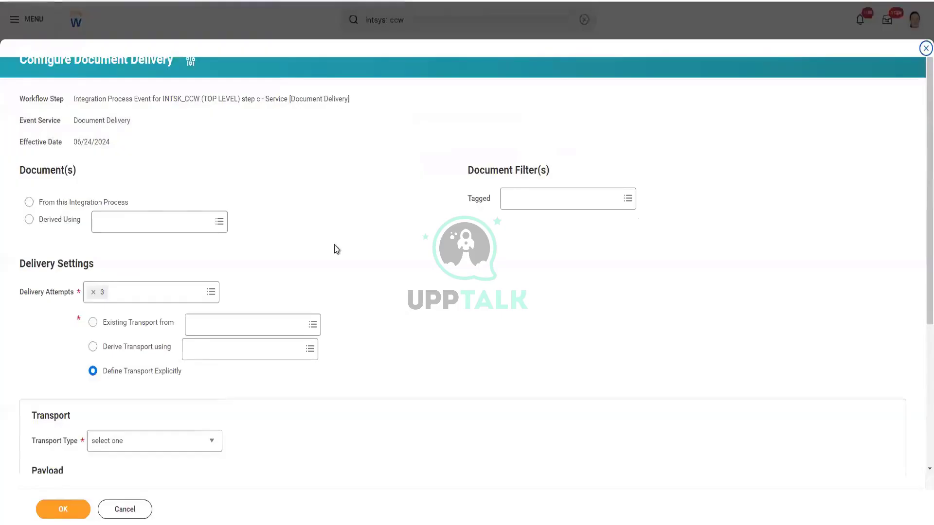
scroll(334, 243, down, 4)
scroll(334, 235, up, 4)
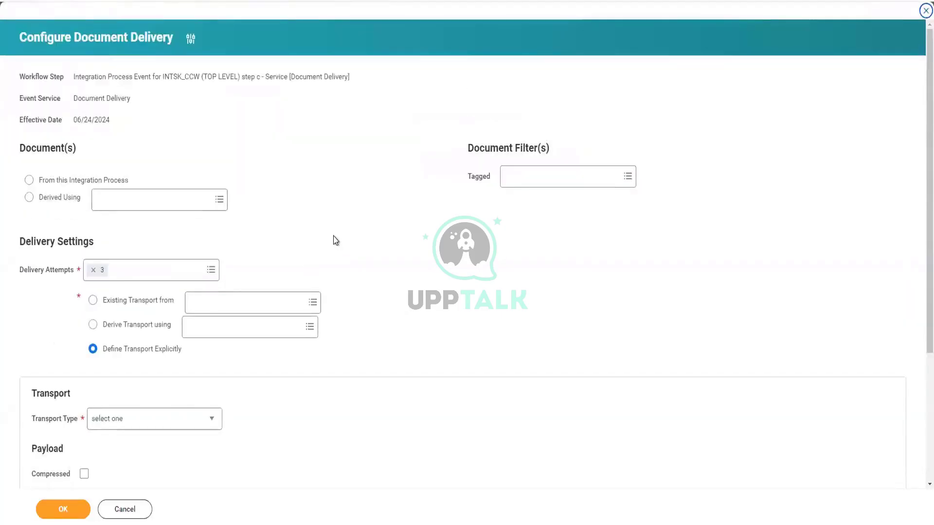
scroll(273, 178, down, 2)
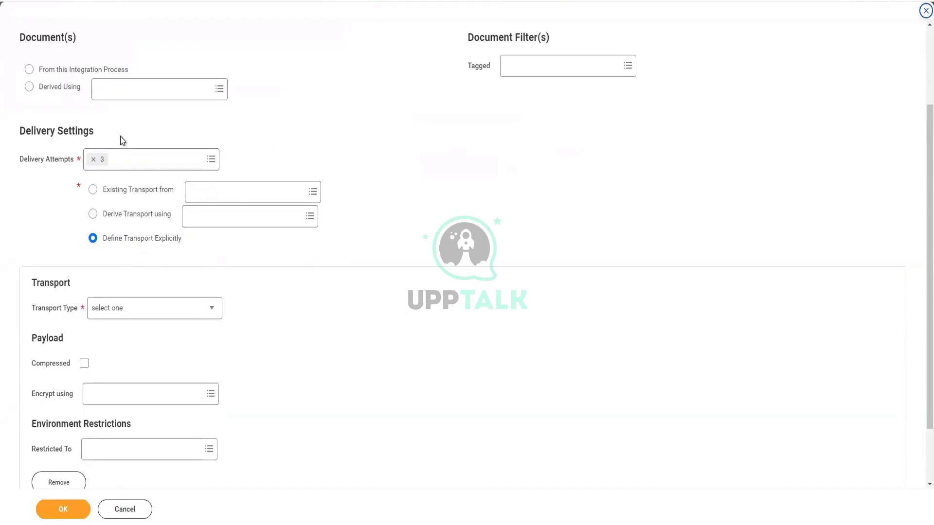
scroll(396, 183, down, 2)
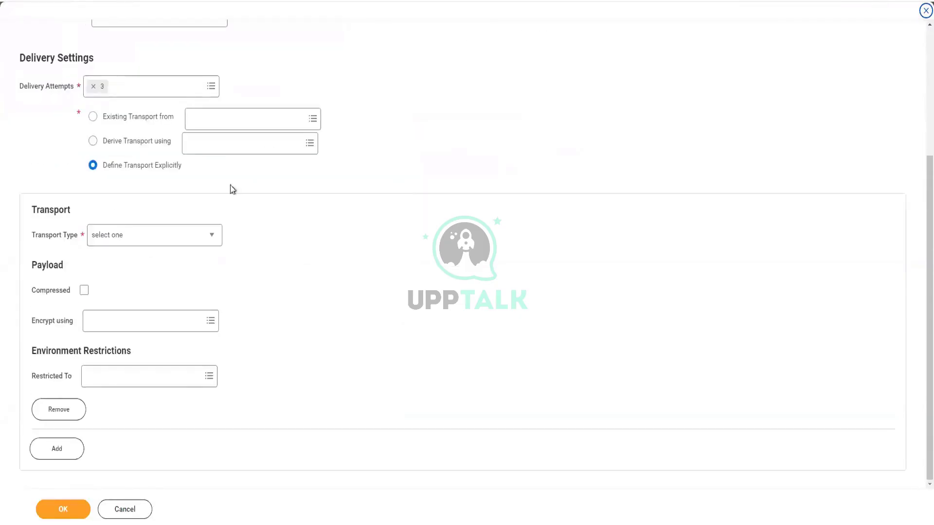
drag(34, 239, 87, 242)
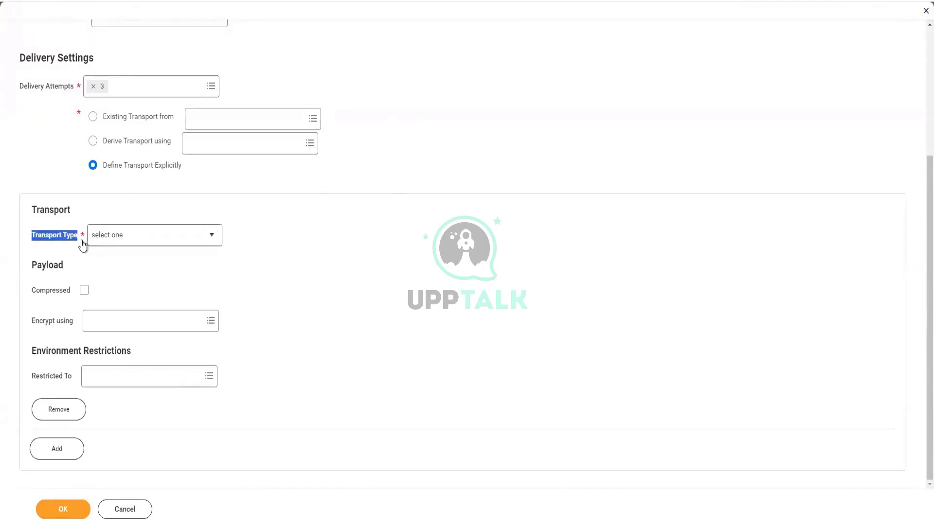
click(36, 239)
drag(34, 238, 79, 237)
click(83, 237)
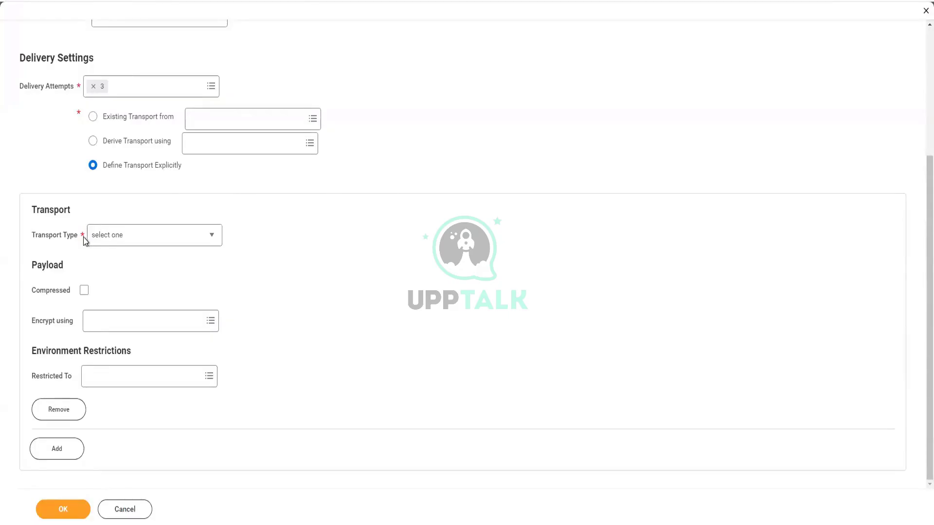
click(212, 239)
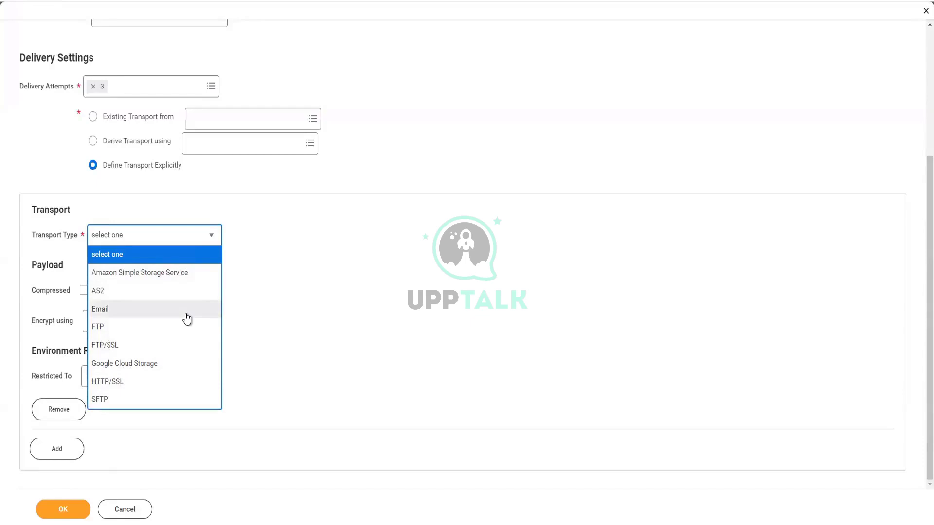
click(104, 400)
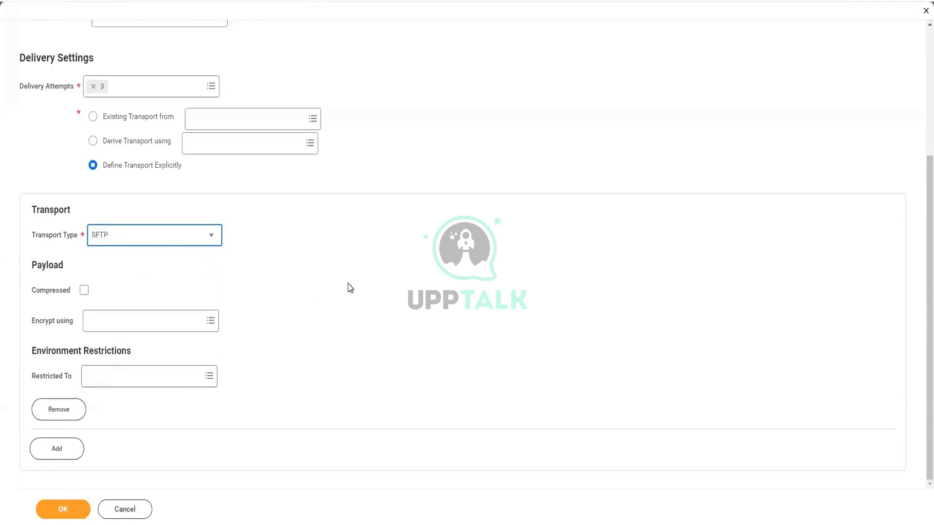
click(395, 273)
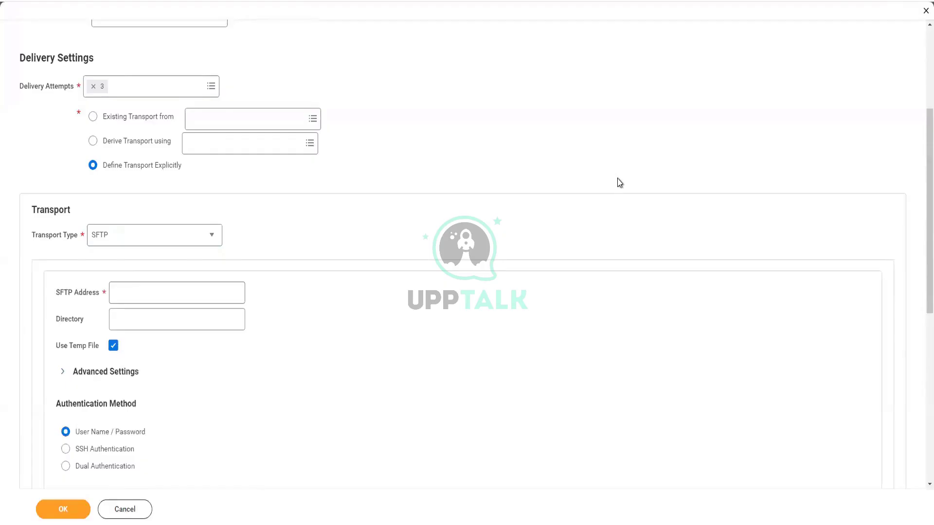
scroll(619, 183, down, 2)
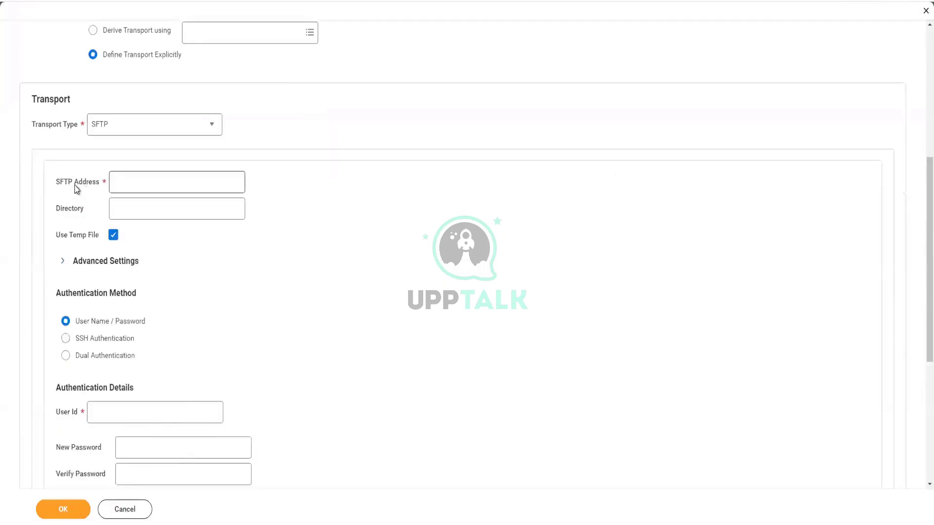
triple_click(105, 184)
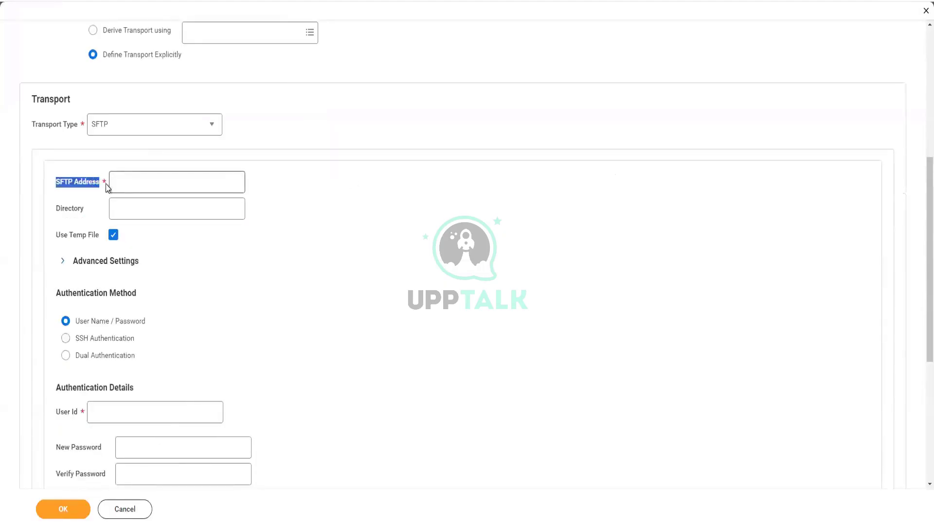
double_click(75, 212)
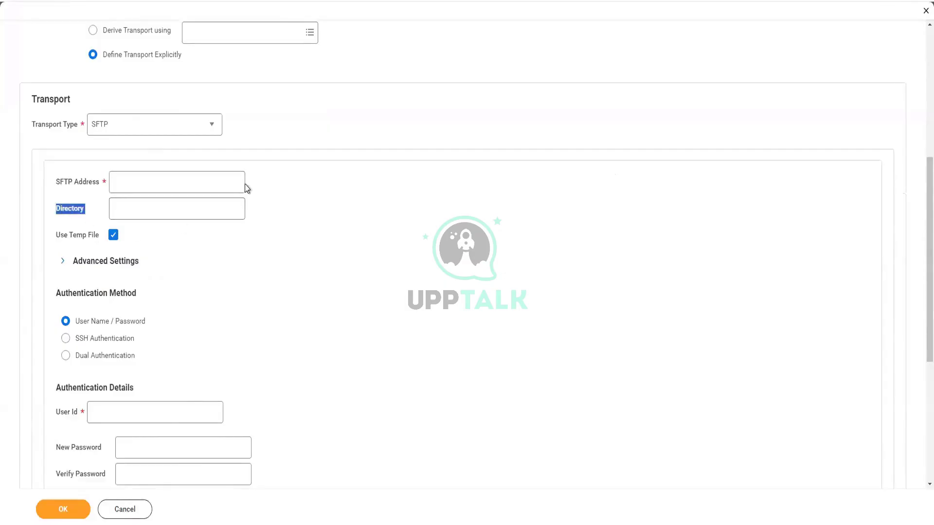
scroll(248, 188, down, 2)
scroll(219, 190, up, 1)
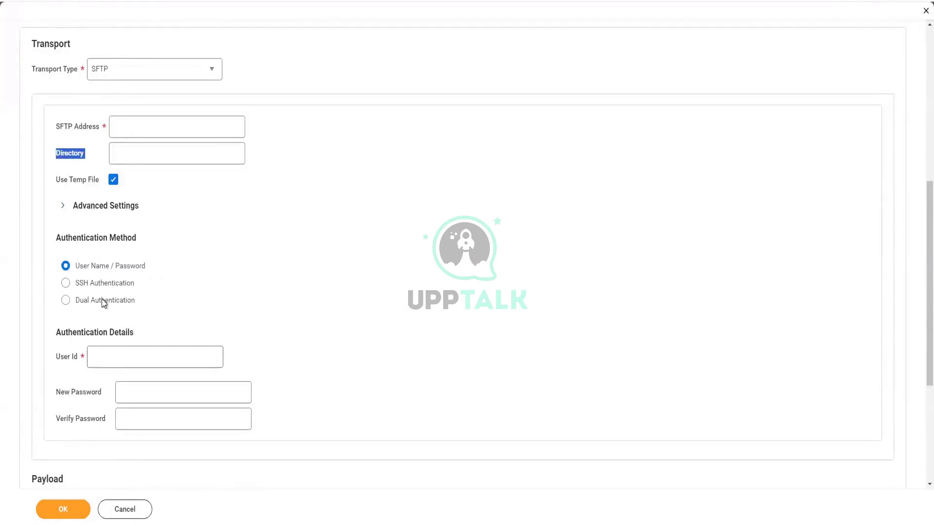
scroll(212, 402, down, 4)
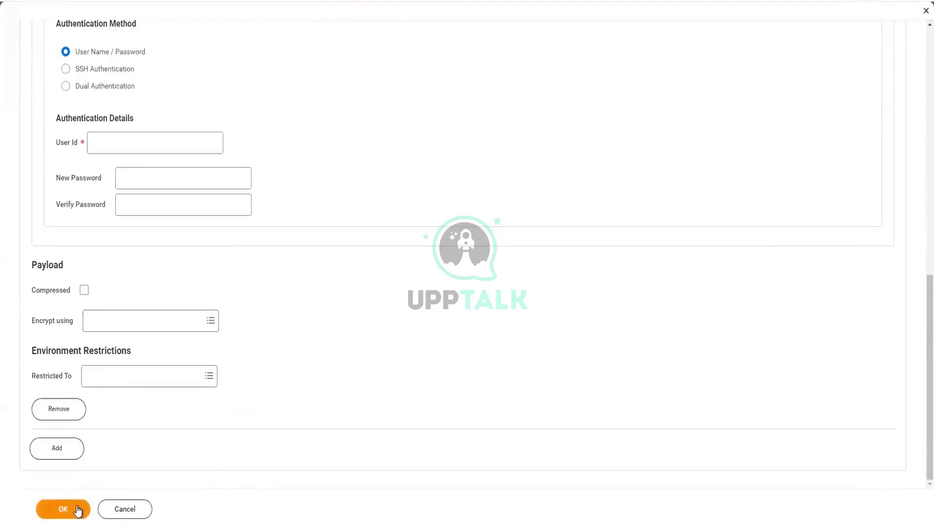
scroll(299, 256, up, 4)
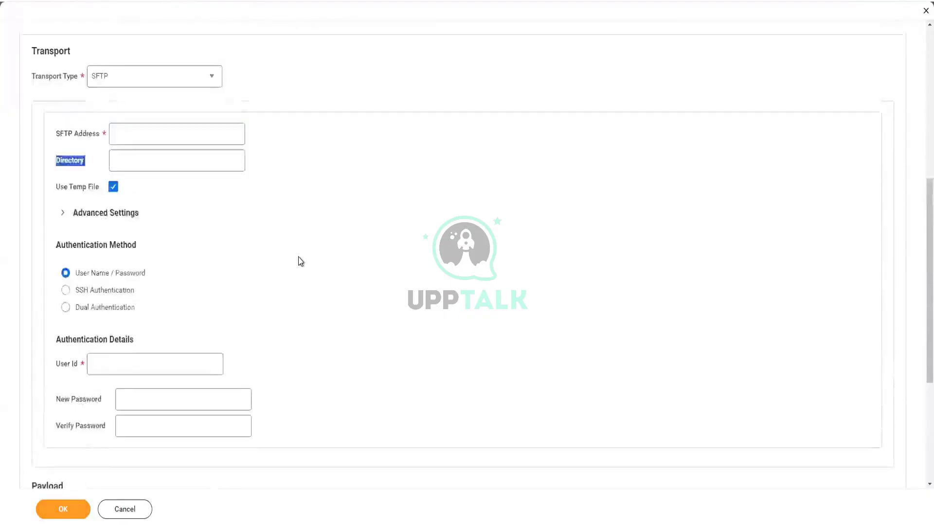
scroll(299, 257, up, 5)
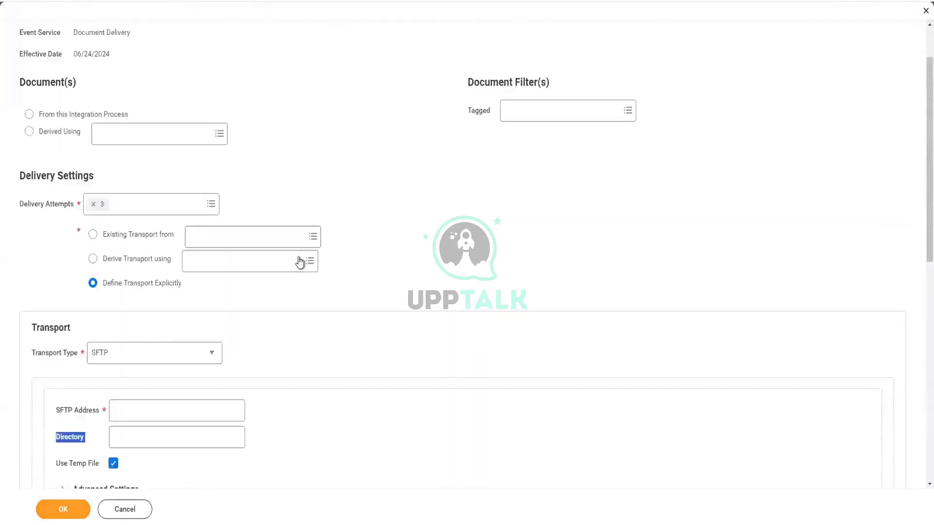
scroll(299, 262, up, 2)
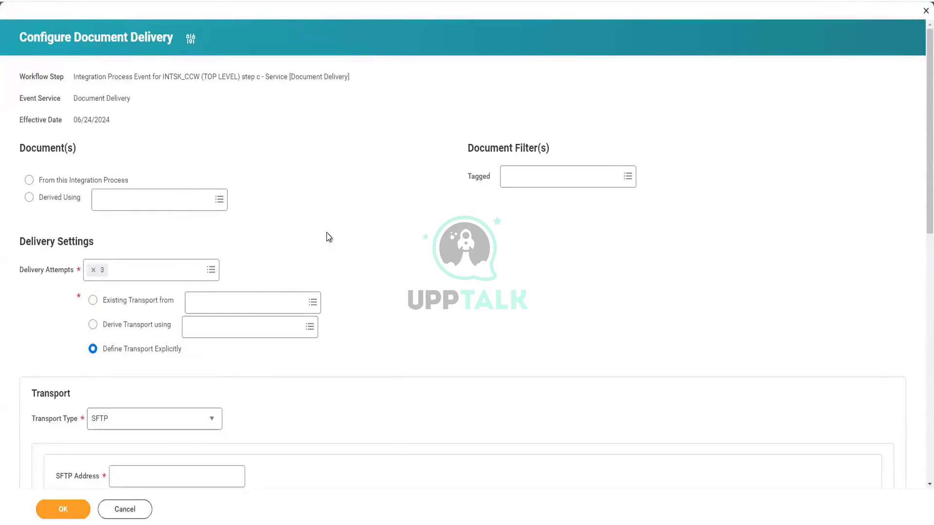
scroll(238, 282, down, 3)
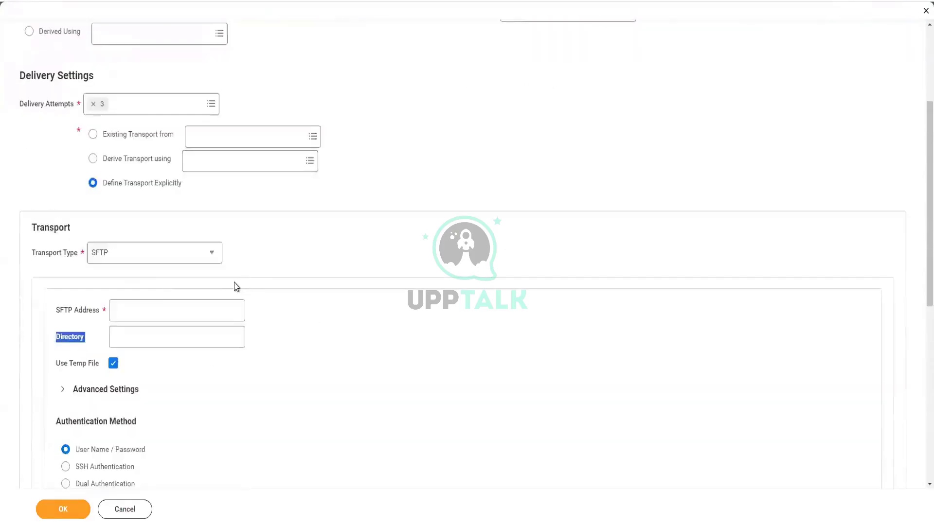
mouse_move(139, 308)
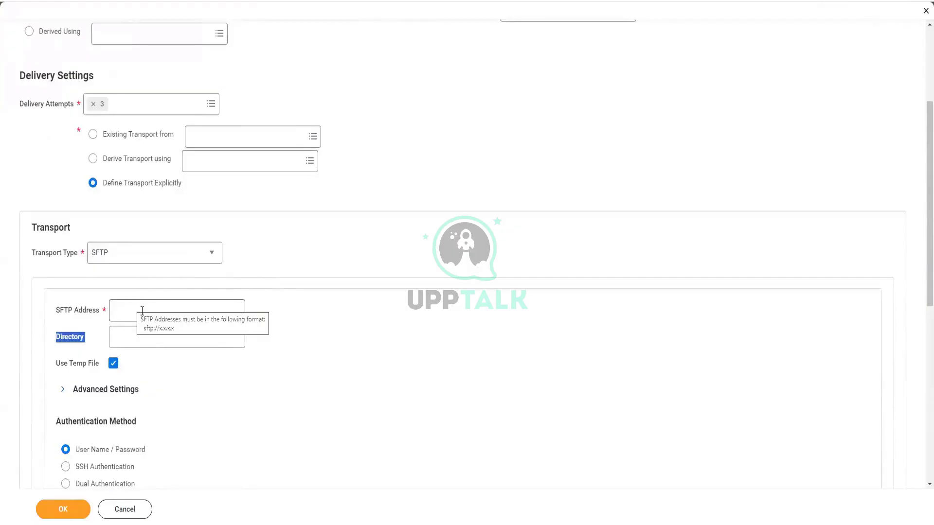
scroll(142, 310, down, 2)
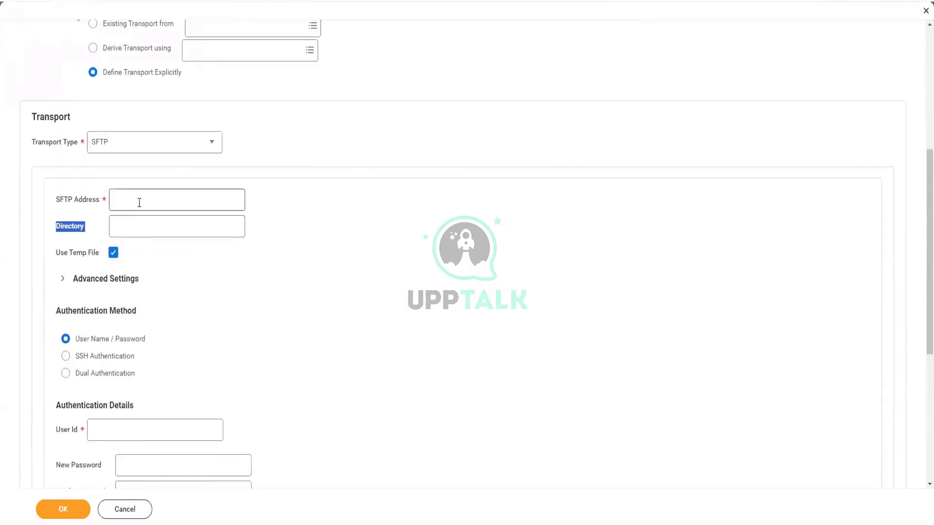
mouse_move(139, 206)
scroll(340, 200, up, 5)
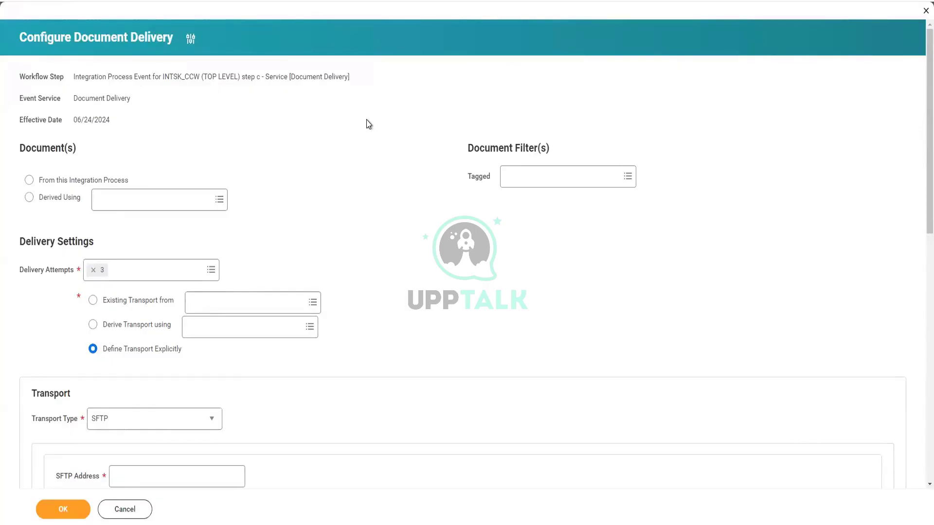
scroll(261, 399, down, 2)
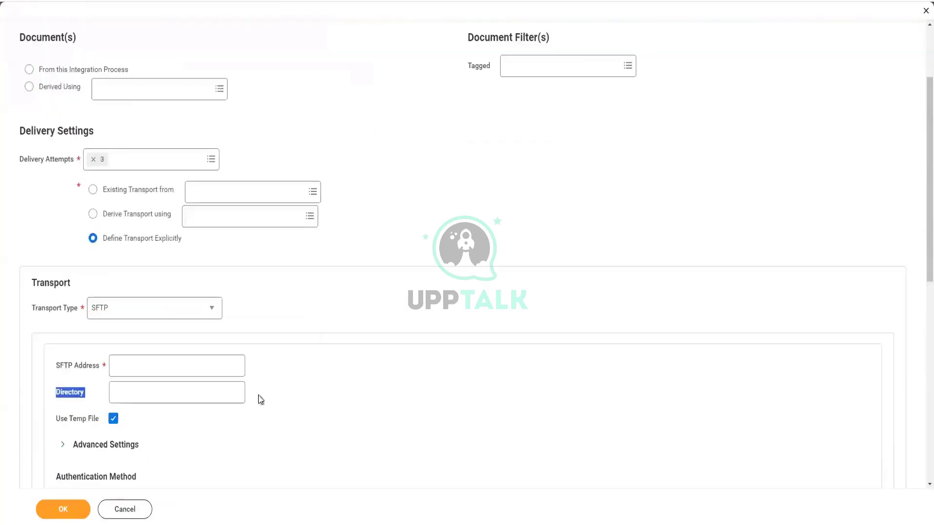
scroll(299, 380, up, 1)
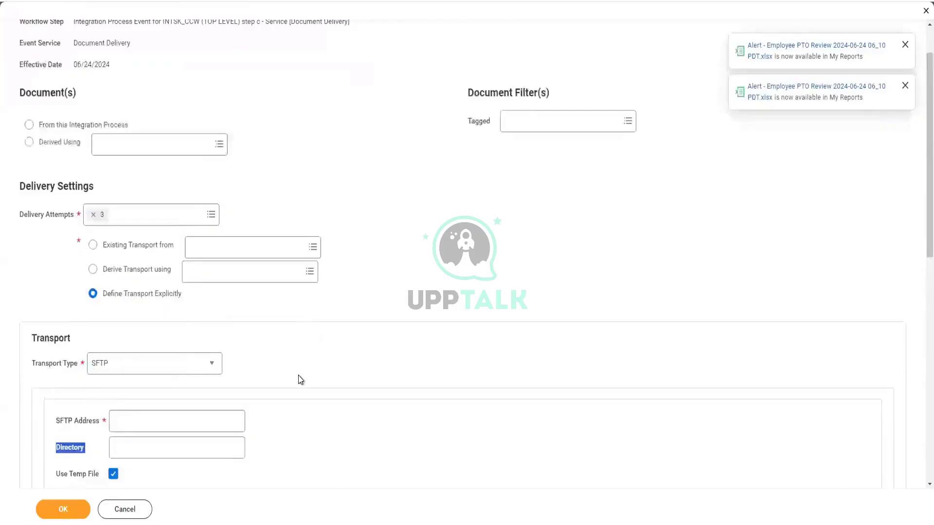
scroll(301, 380, up, 1)
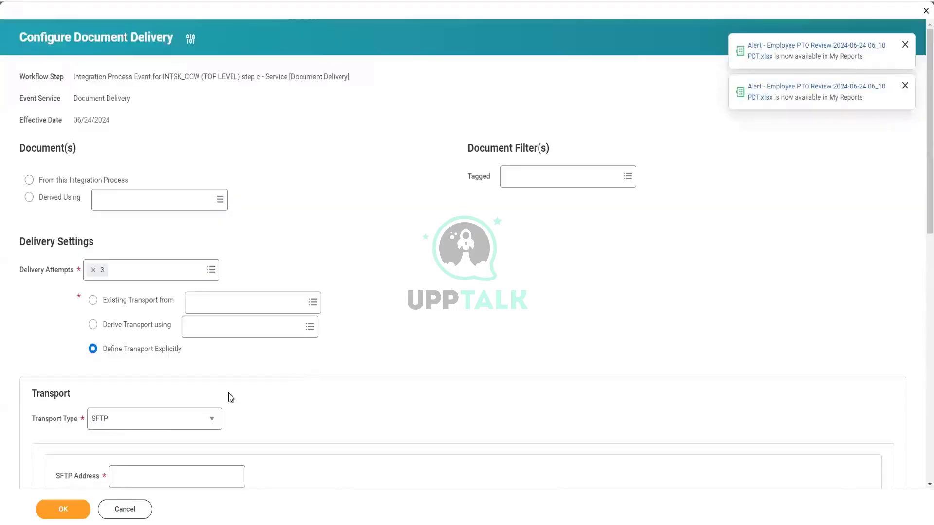
Step: Discard the unsaved delivery changes, cancel the process definition dialogs, and close the form
click(124, 512)
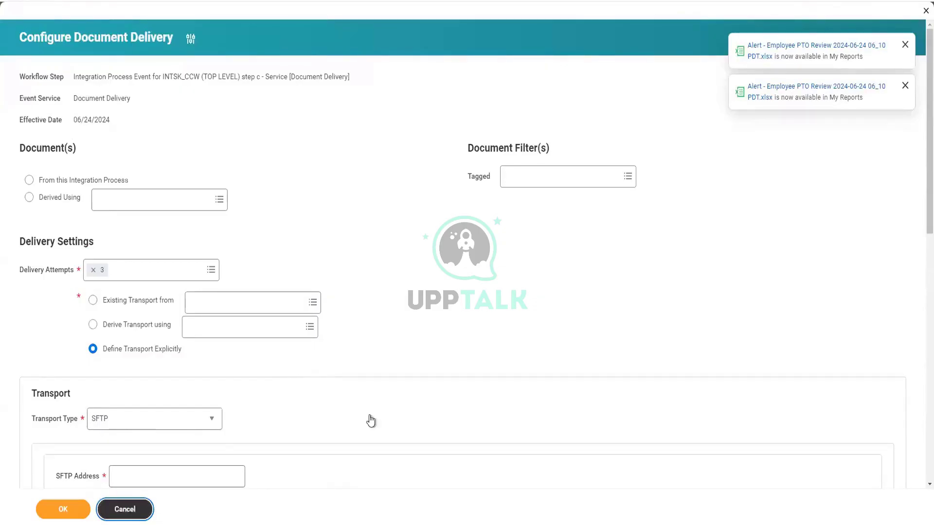
click(130, 510)
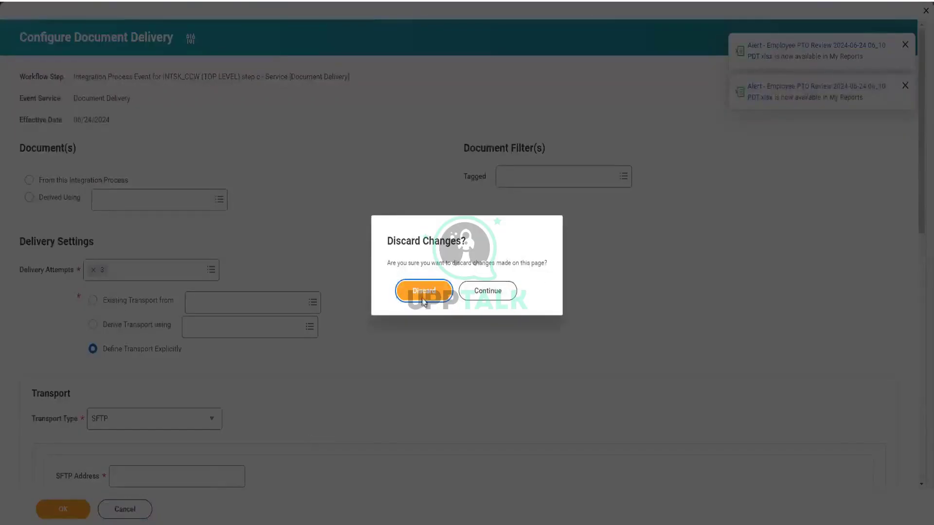
click(433, 293)
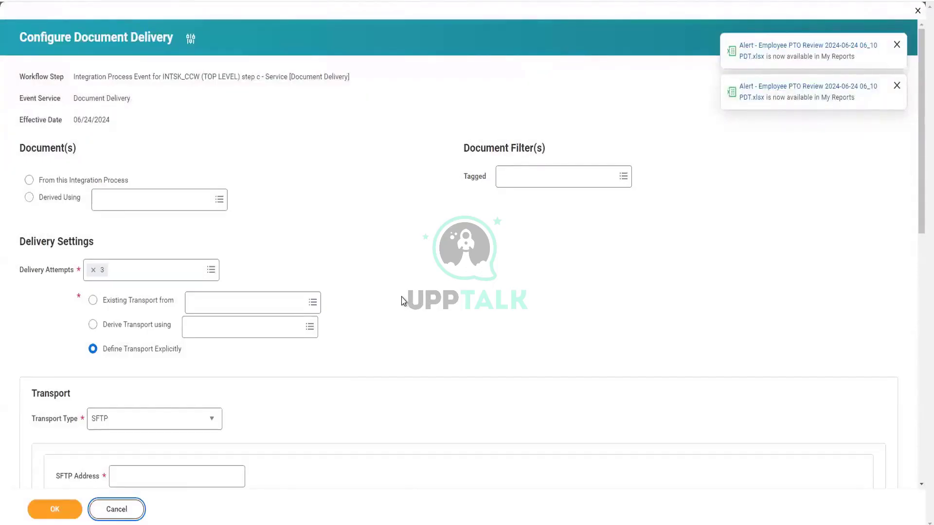
click(118, 515)
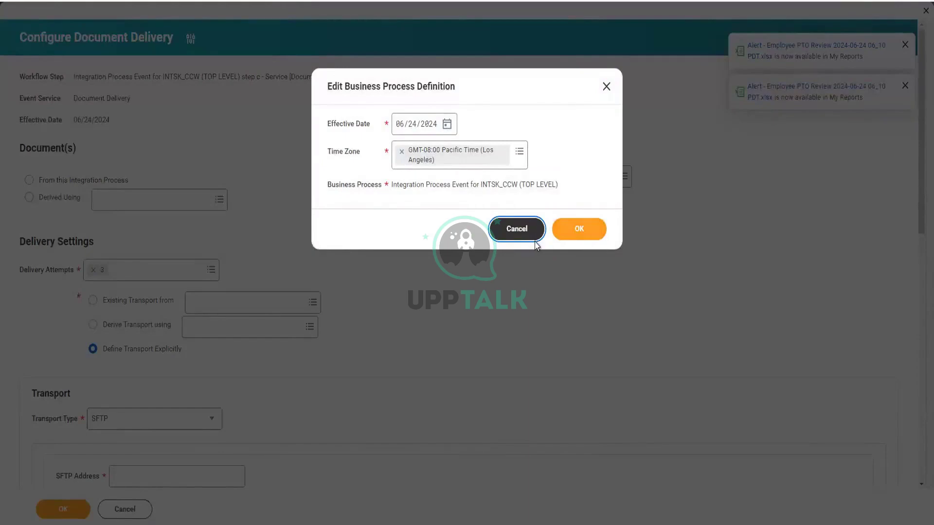
click(535, 241)
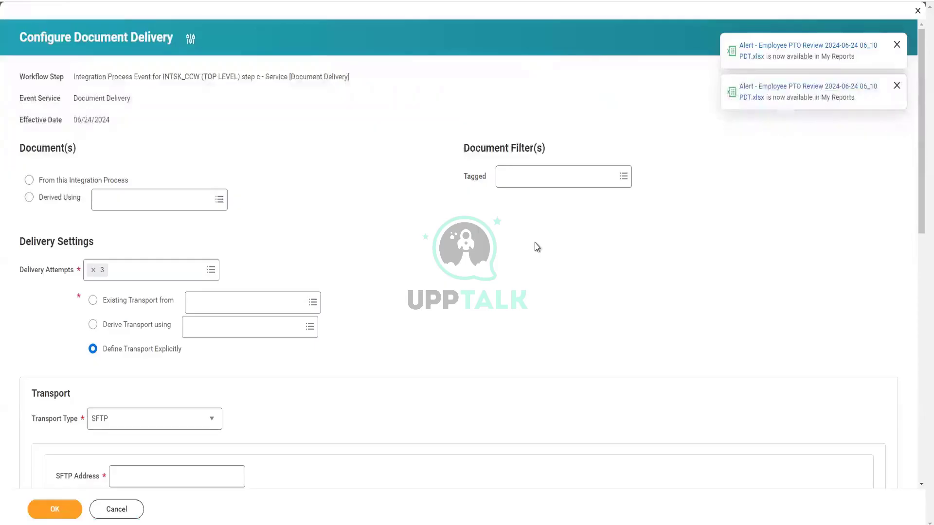
click(116, 511)
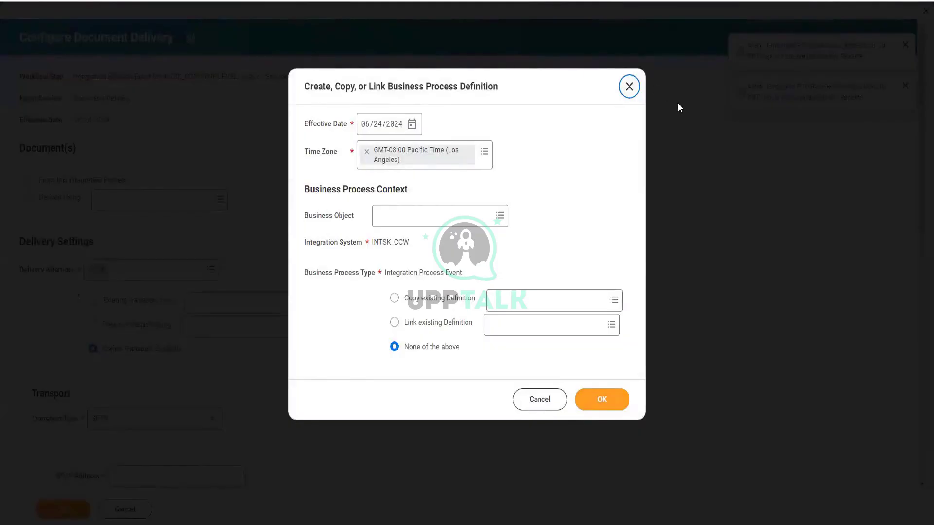
click(629, 87)
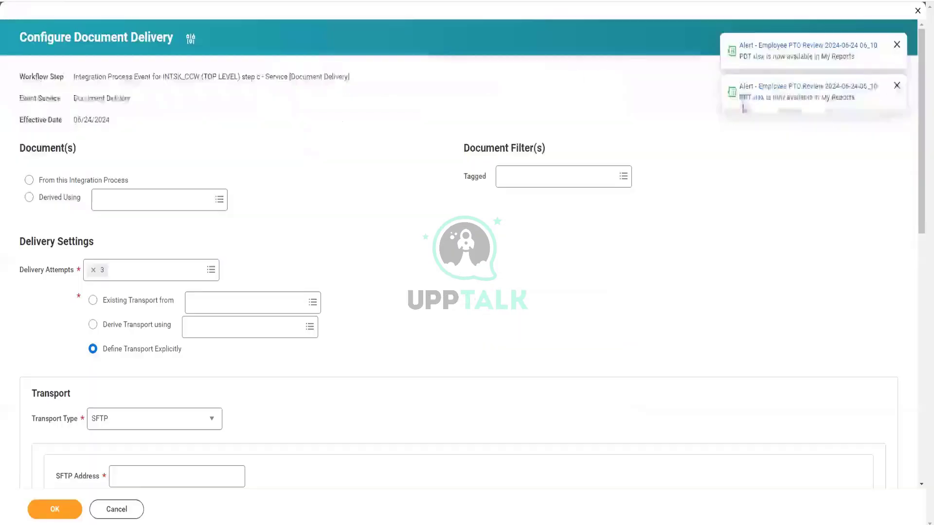
click(917, 11)
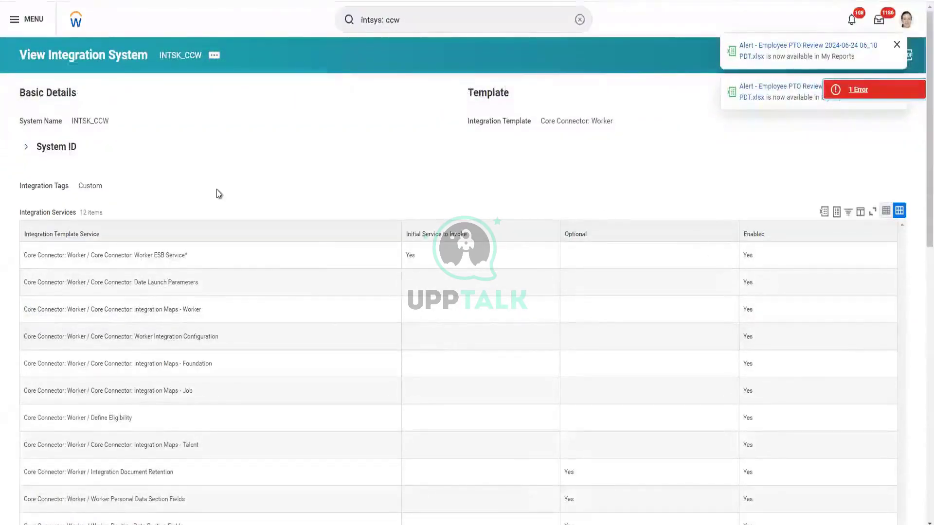
Step: Scroll the INTSK_CCW integration system page down to its Integration Attributes section
scroll(313, 267, down, 3)
scroll(37, 248, up, 3)
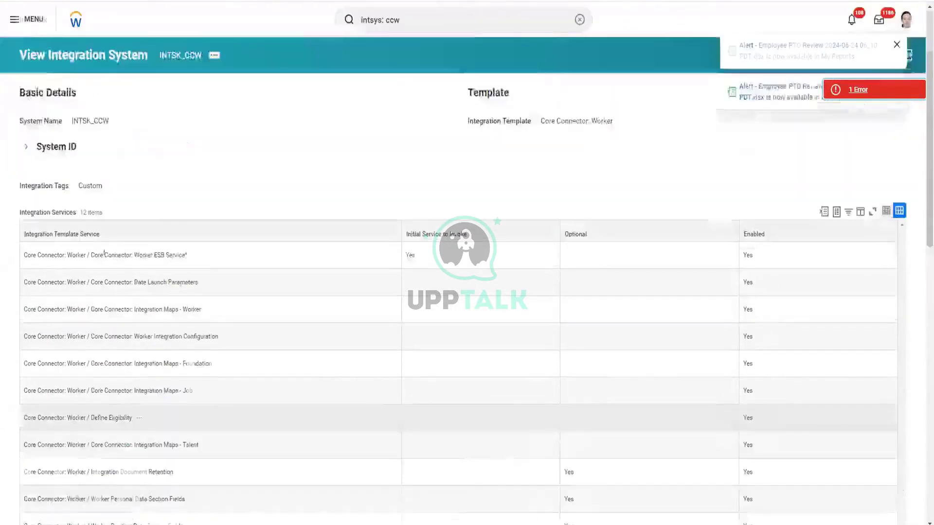
scroll(419, 136, down, 2)
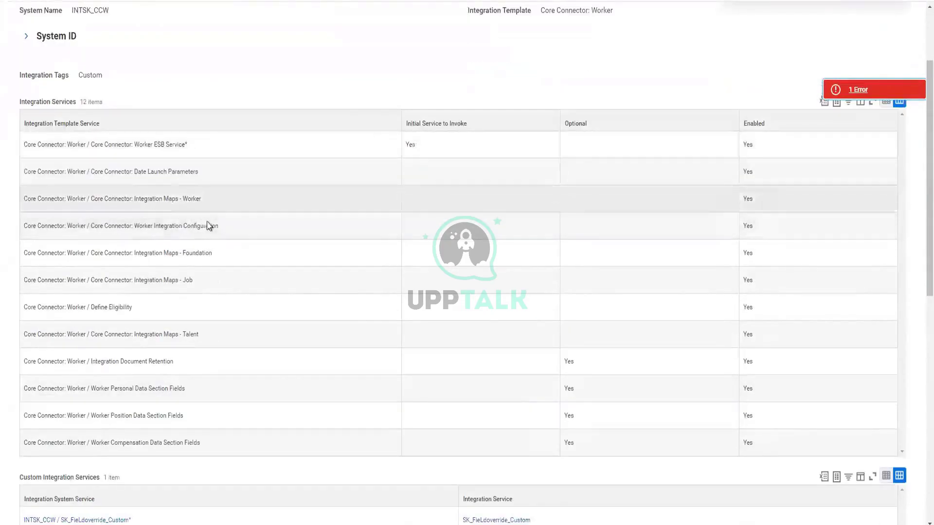
scroll(209, 226, down, 3)
scroll(208, 225, down, 4)
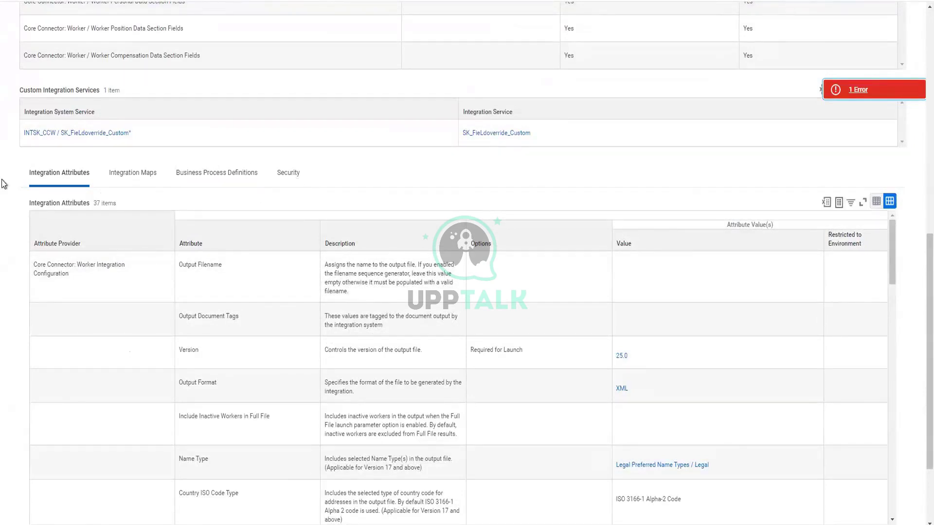
click(223, 174)
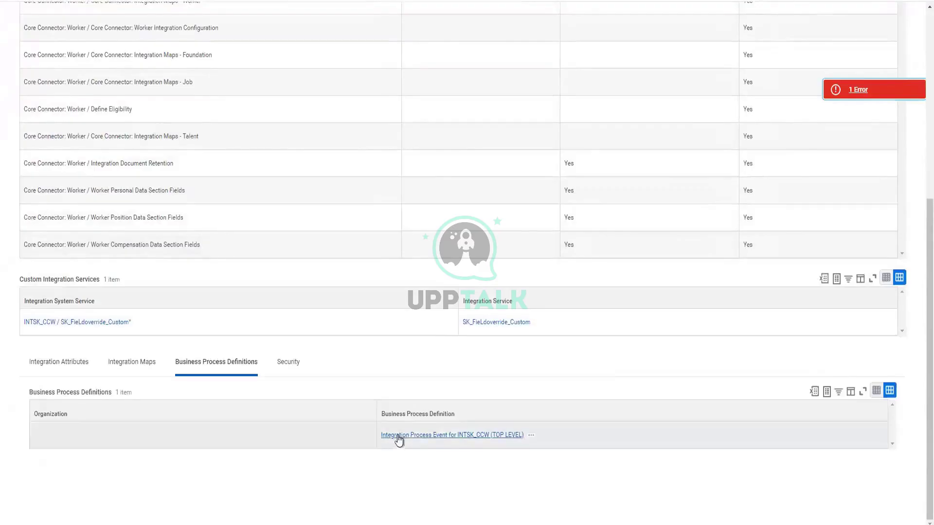
right_click(470, 440)
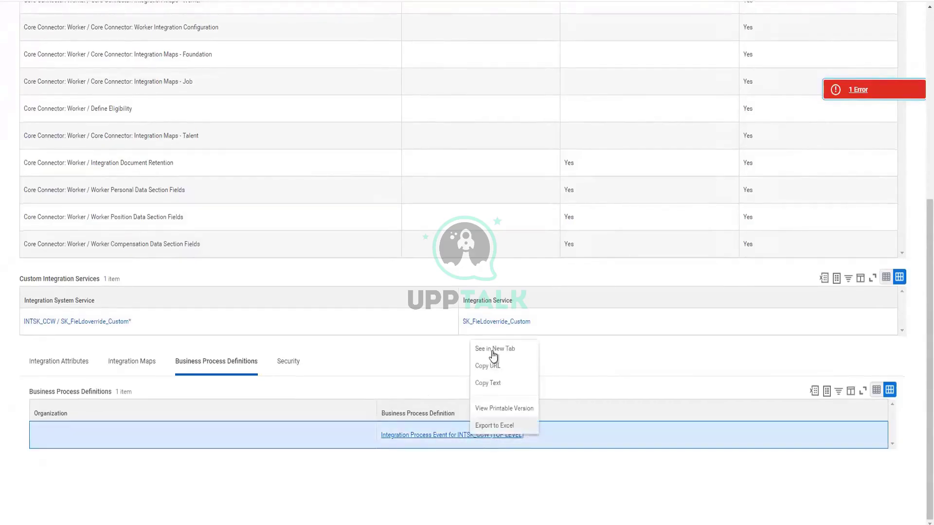
click(493, 351)
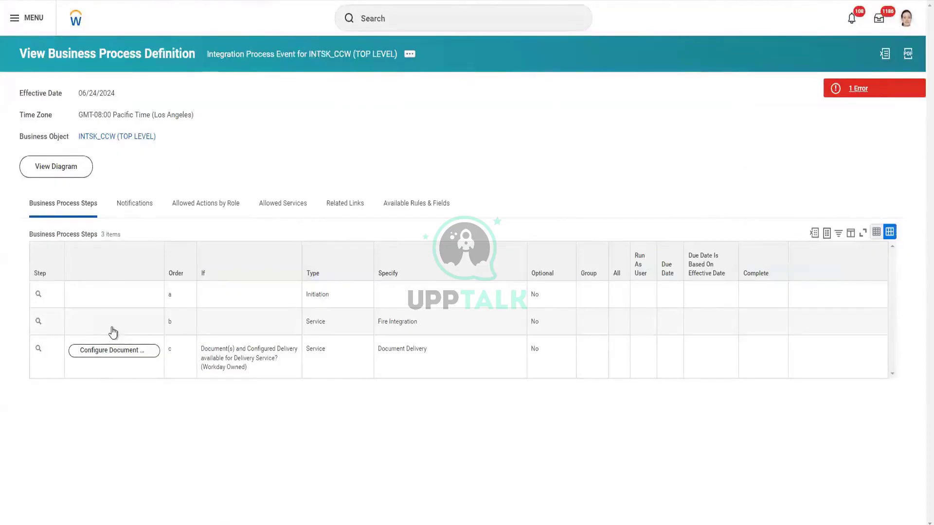
click(112, 350)
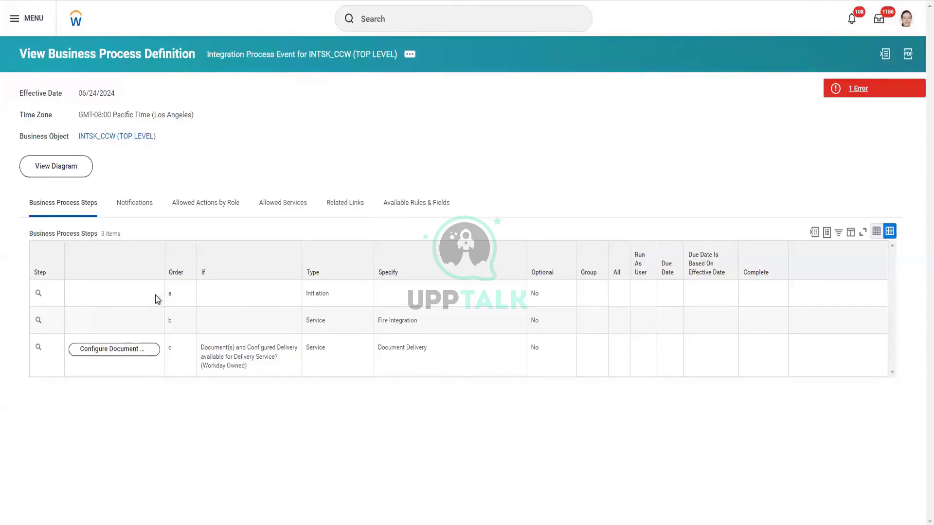
click(214, 297)
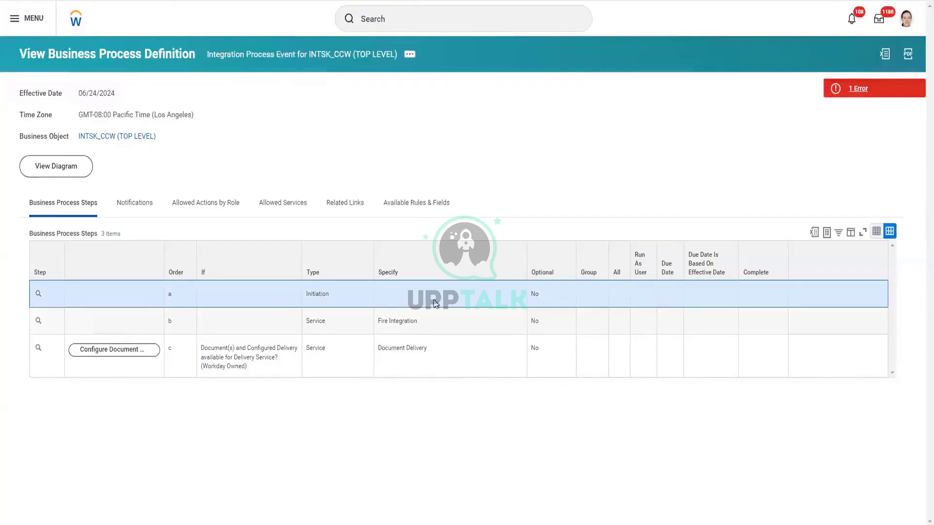
drag(330, 296, 270, 302)
drag(168, 296, 166, 296)
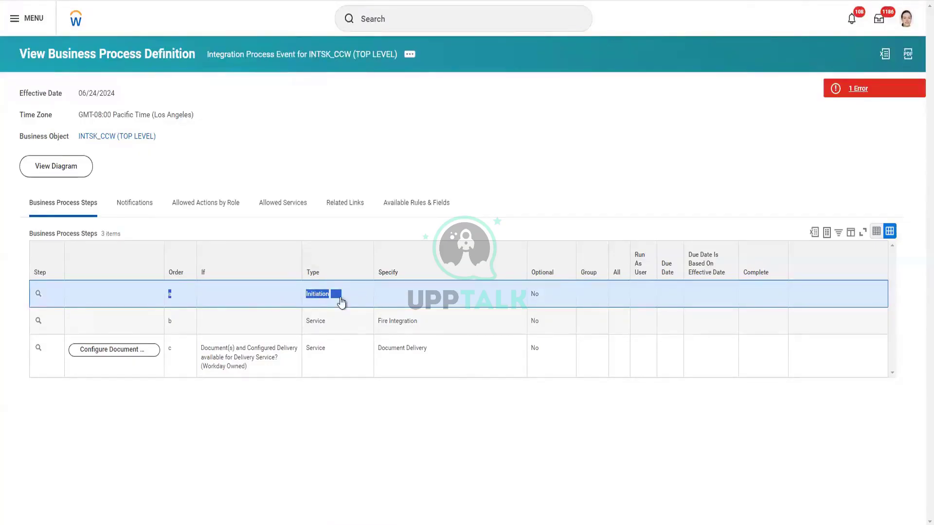
click(426, 435)
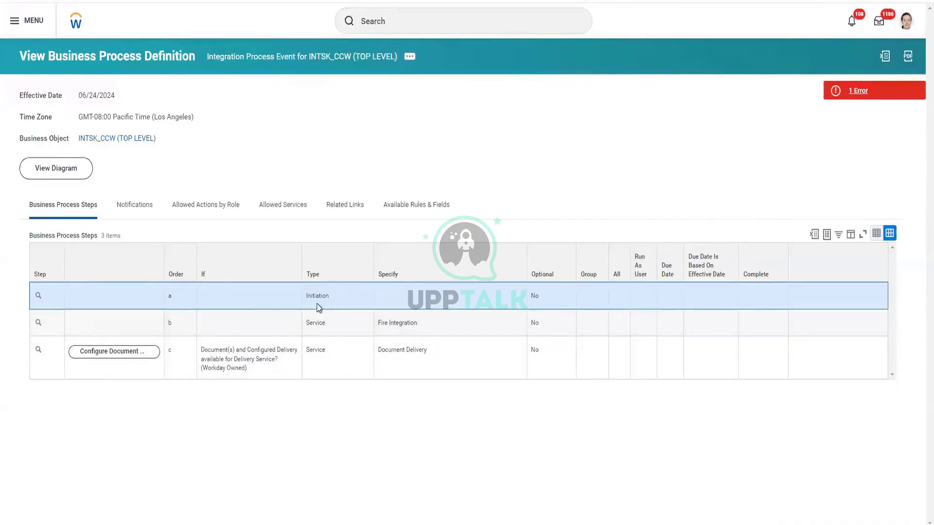
drag(317, 304, 72, 305)
drag(378, 322, 411, 335)
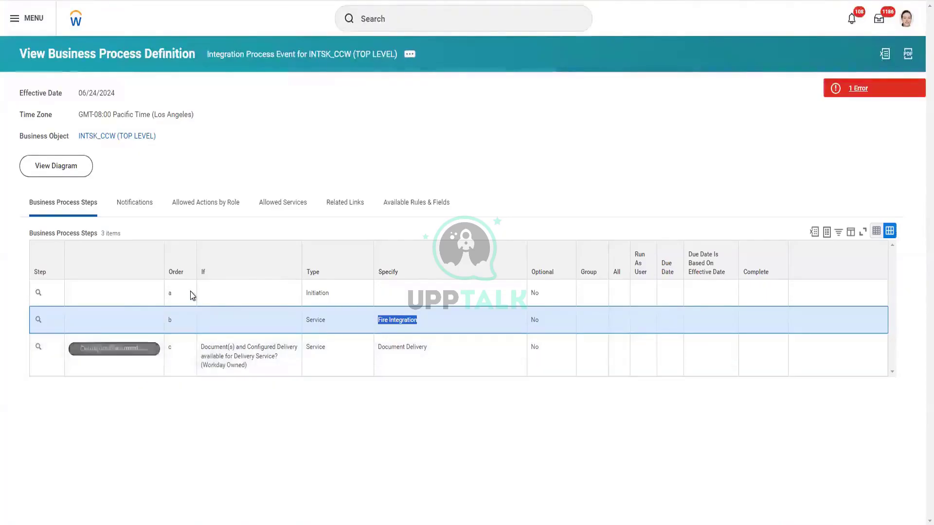
Step: Reopen step c's Document Delivery form and expand the explicitly defined Transport Type list
click(136, 354)
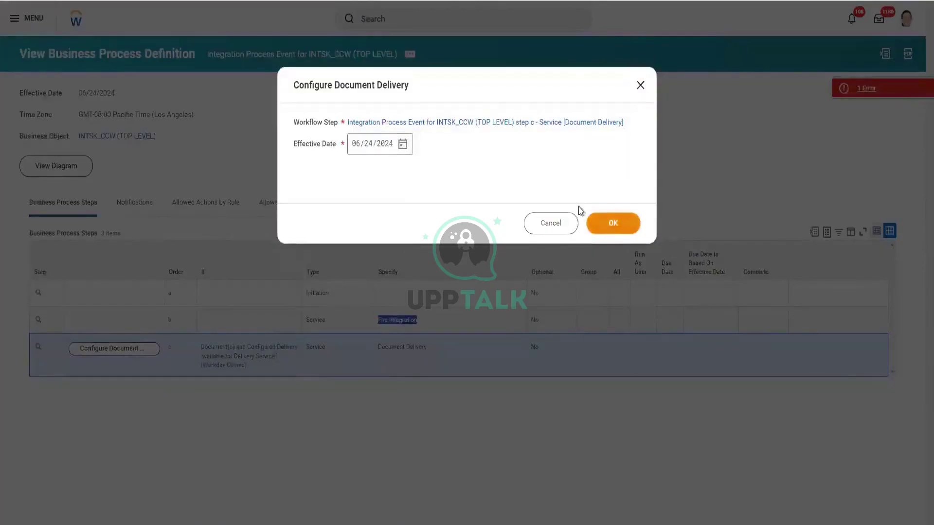
click(589, 216)
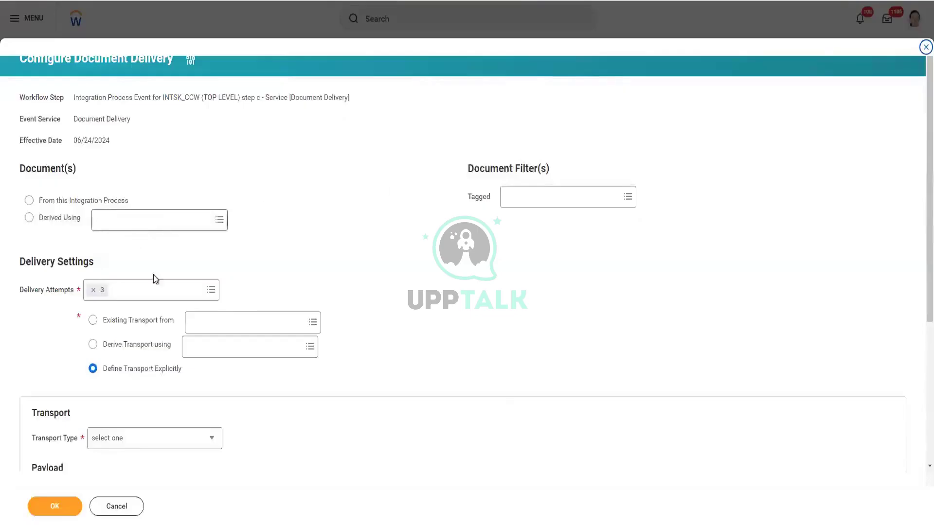
scroll(195, 287, down, 3)
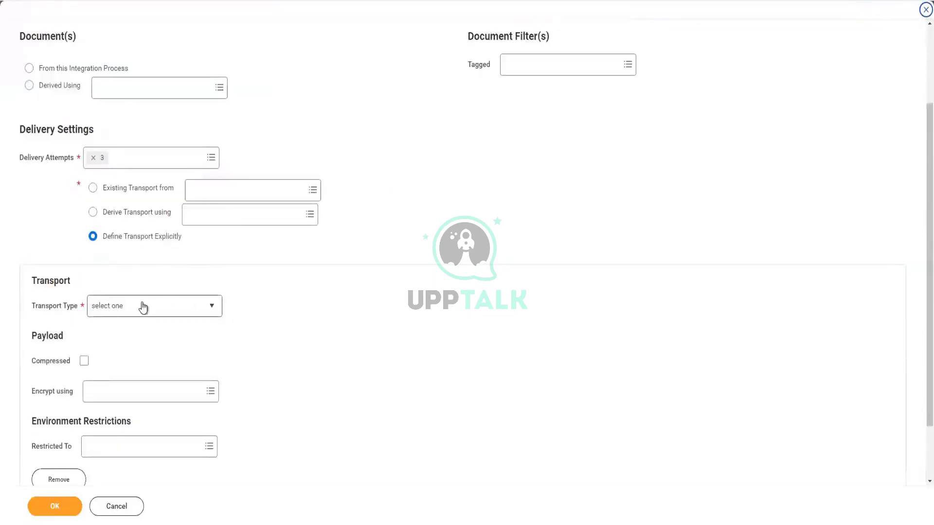
scroll(275, 309, down, 1)
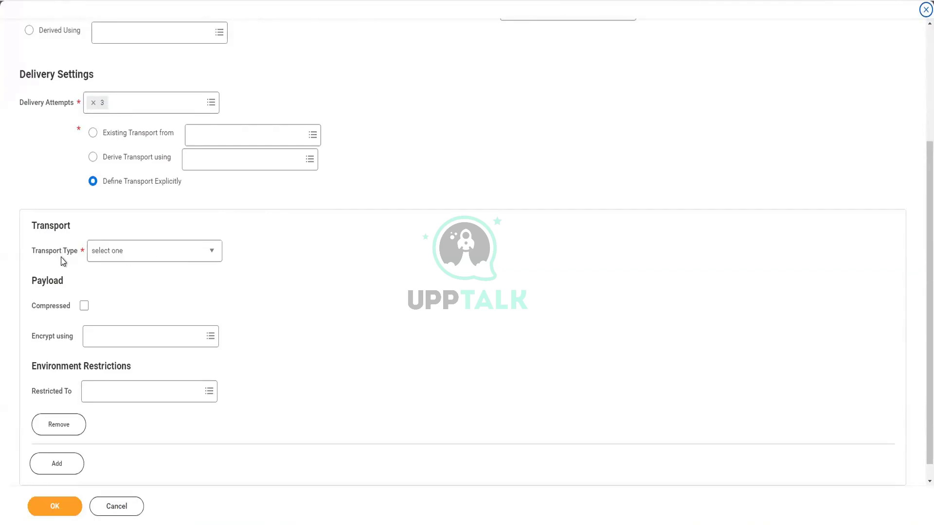
click(211, 249)
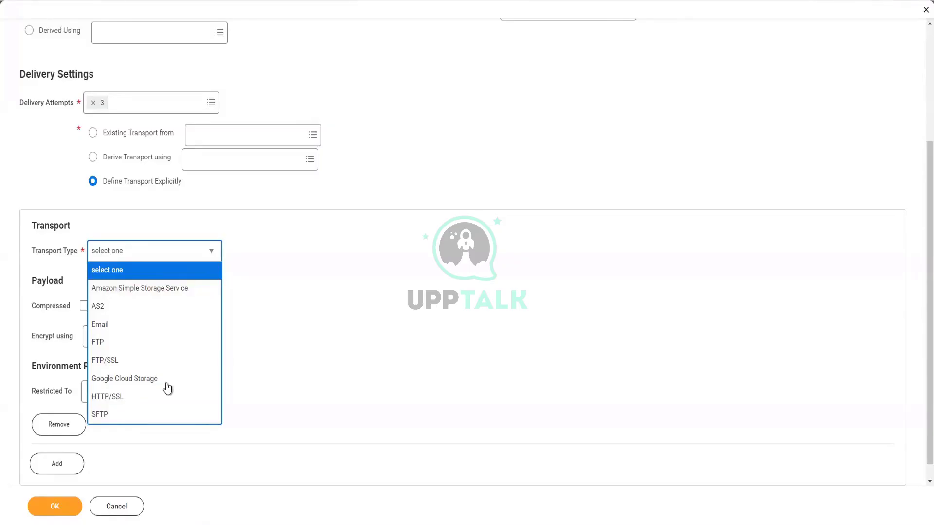
Step: Choose SFTP as the transport type and review its address, directory and authentication fields
click(122, 418)
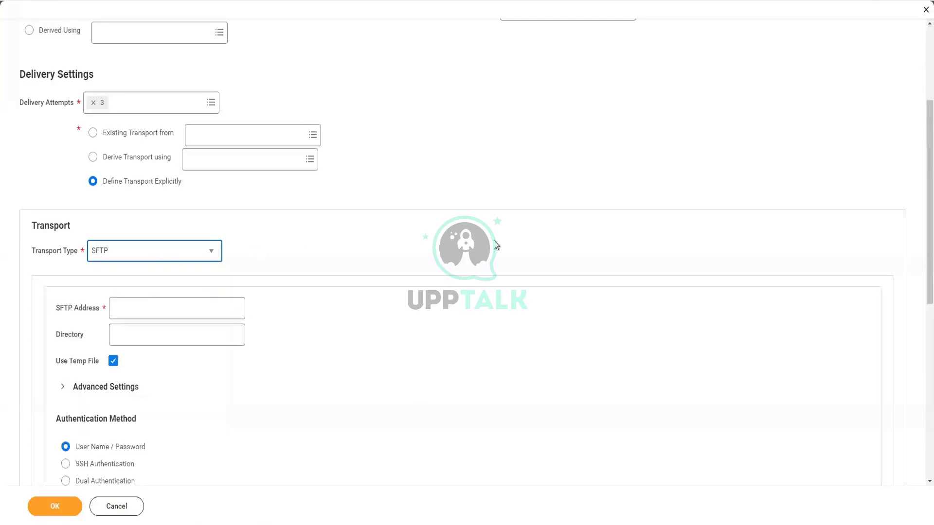
scroll(497, 247, down, 3)
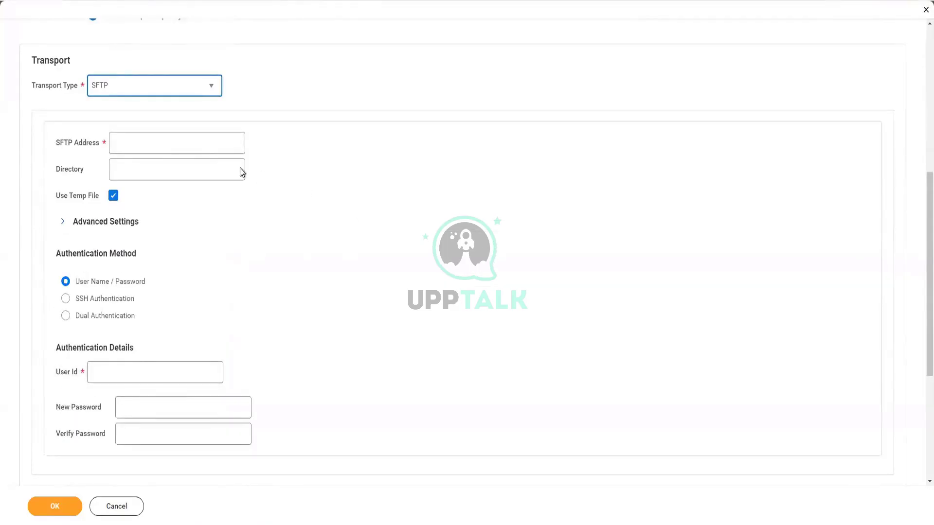
click(149, 138)
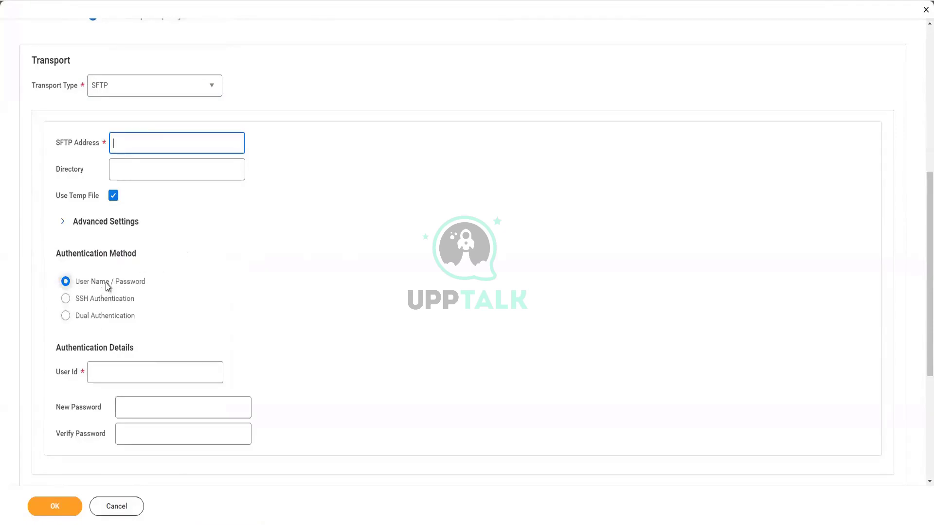
scroll(367, 264, up, 2)
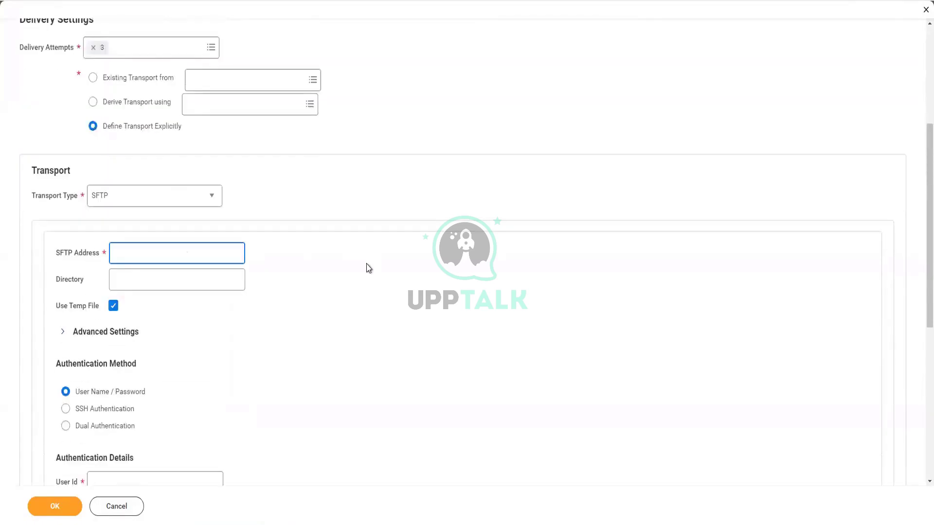
scroll(367, 267, up, 1)
scroll(367, 267, down, 1)
scroll(152, 385, down, 1)
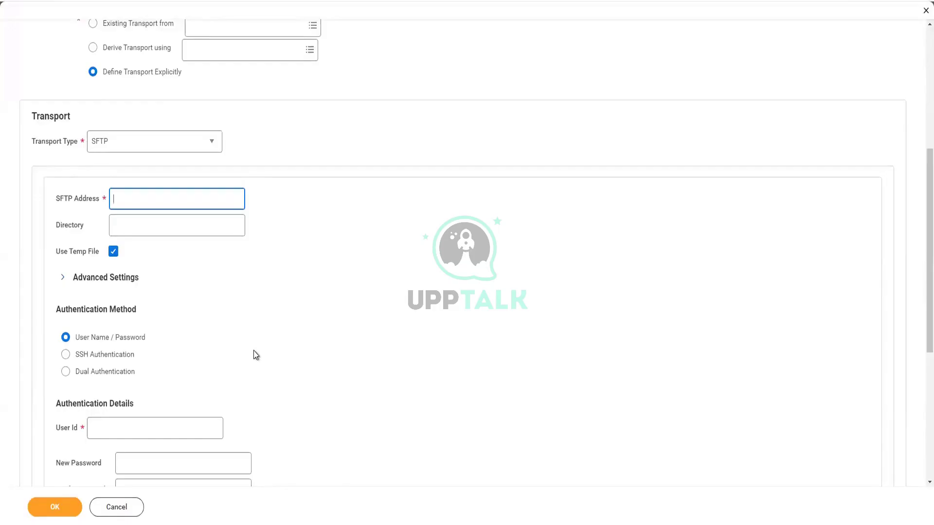
scroll(183, 317, down, 1)
scroll(183, 317, up, 2)
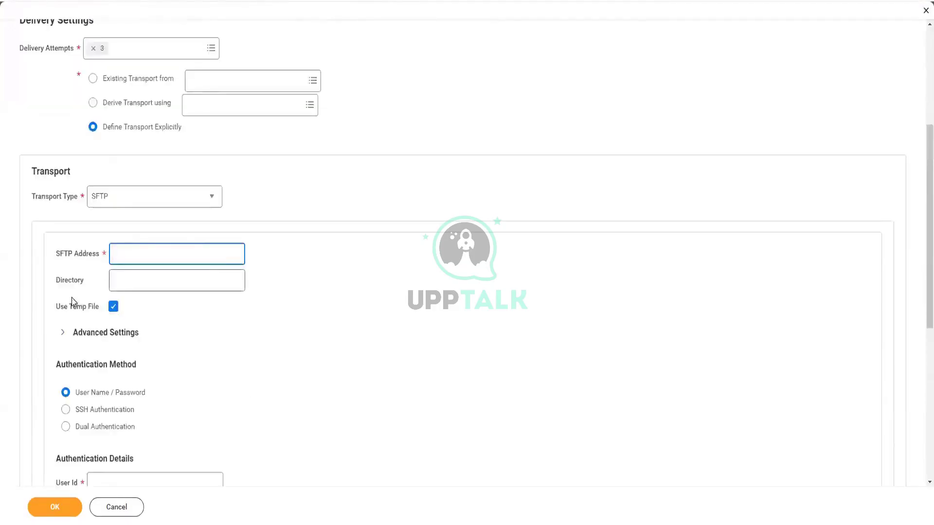
scroll(205, 380, up, 1)
scroll(205, 380, up, 1)
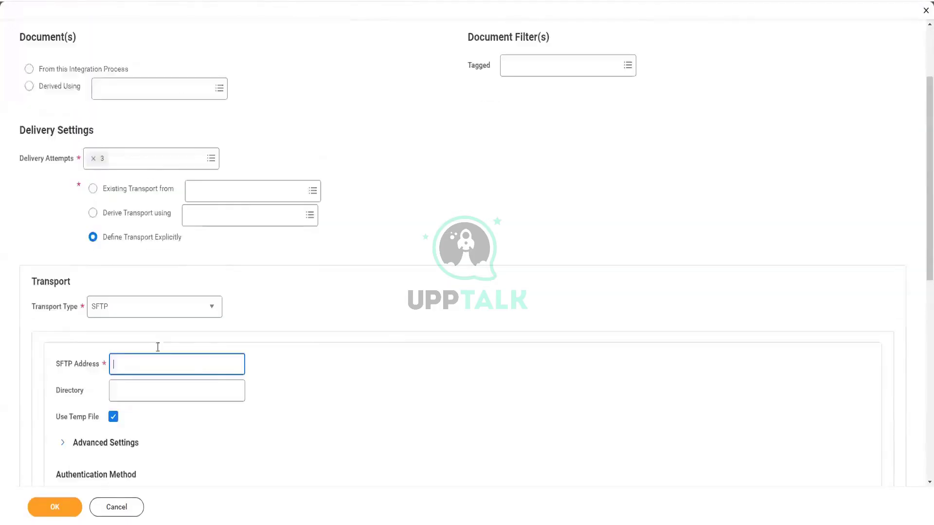
scroll(392, 347, down, 1)
scroll(391, 346, down, 2)
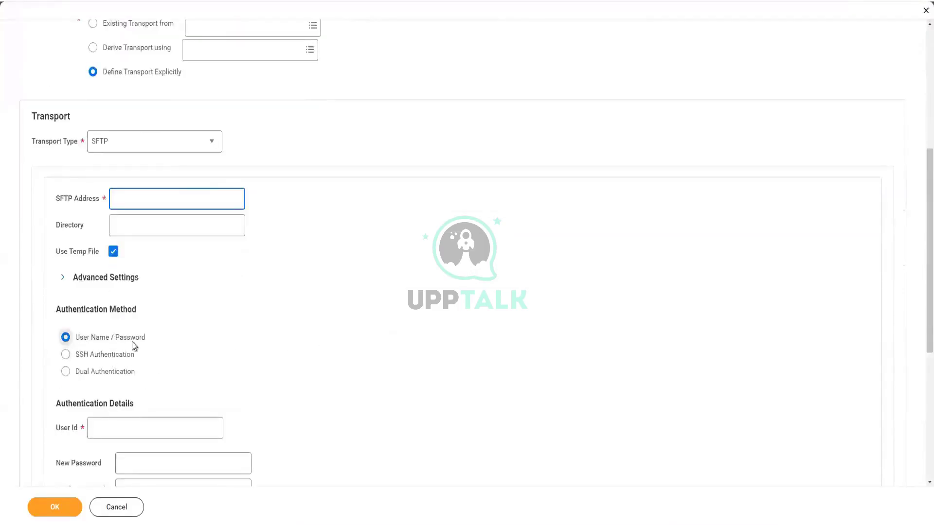
scroll(357, 294, down, 2)
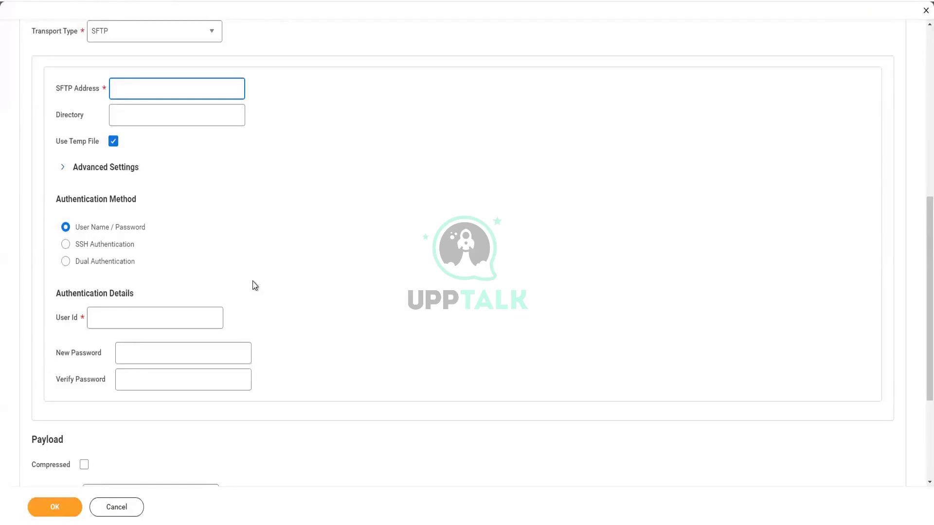
Step: Select SSH Authentication and highlight the SSH Authentication Key Pair field it introduces
click(112, 244)
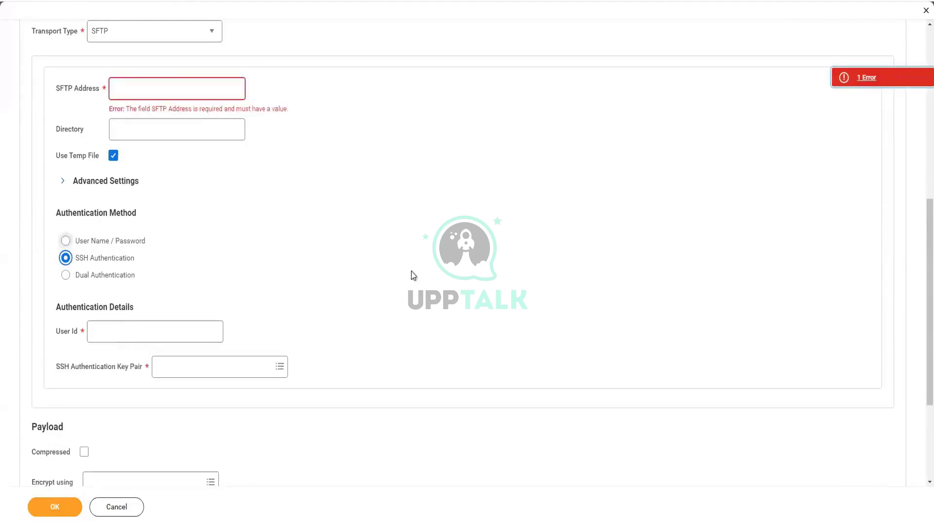
scroll(427, 269, down, 1)
scroll(428, 270, down, 1)
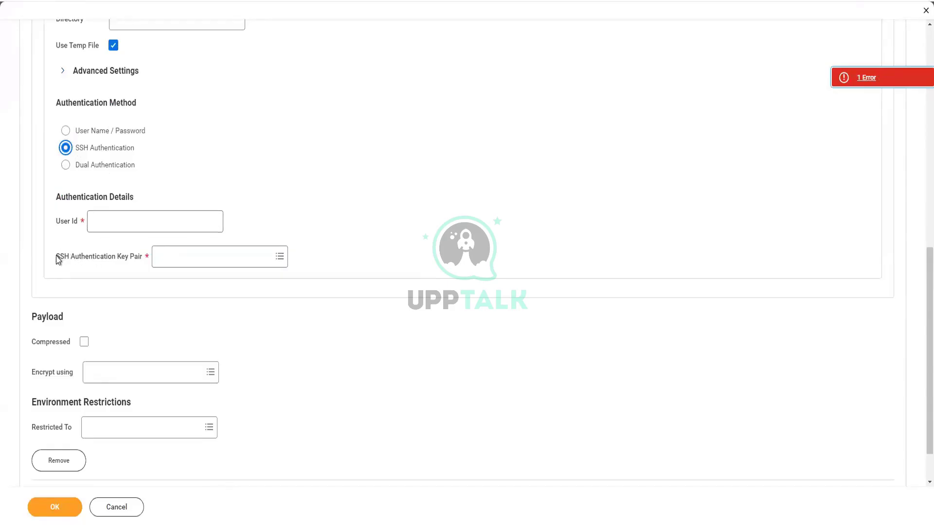
drag(57, 258, 103, 262)
click(144, 258)
triple_click(142, 257)
click(426, 242)
drag(60, 257, 150, 258)
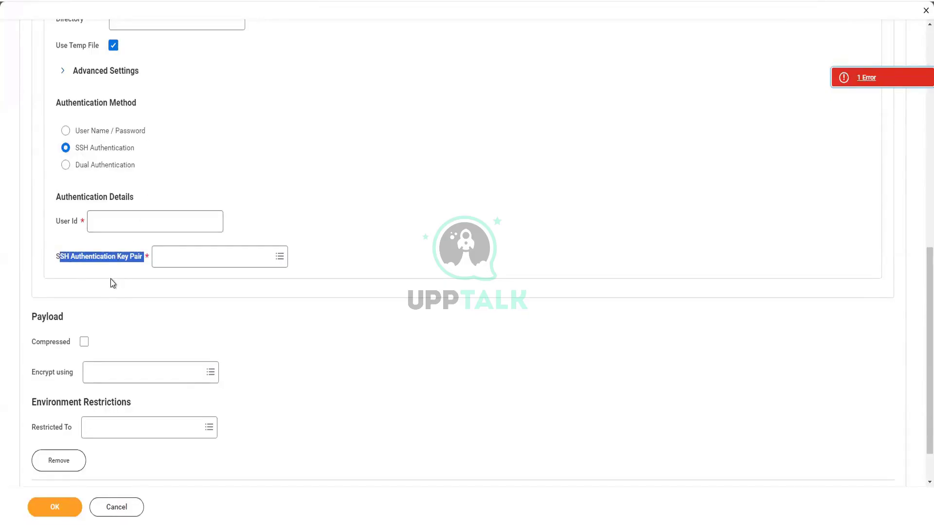
click(180, 219)
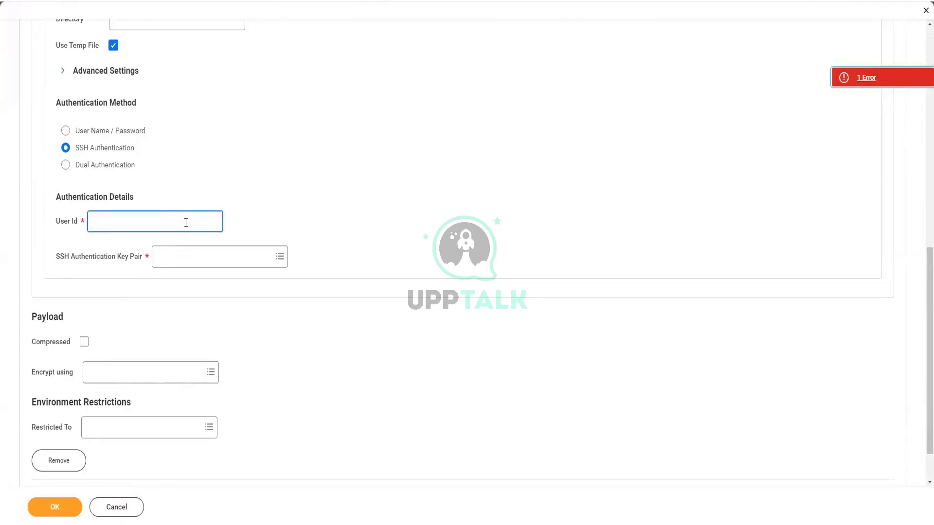
drag(57, 258, 151, 271)
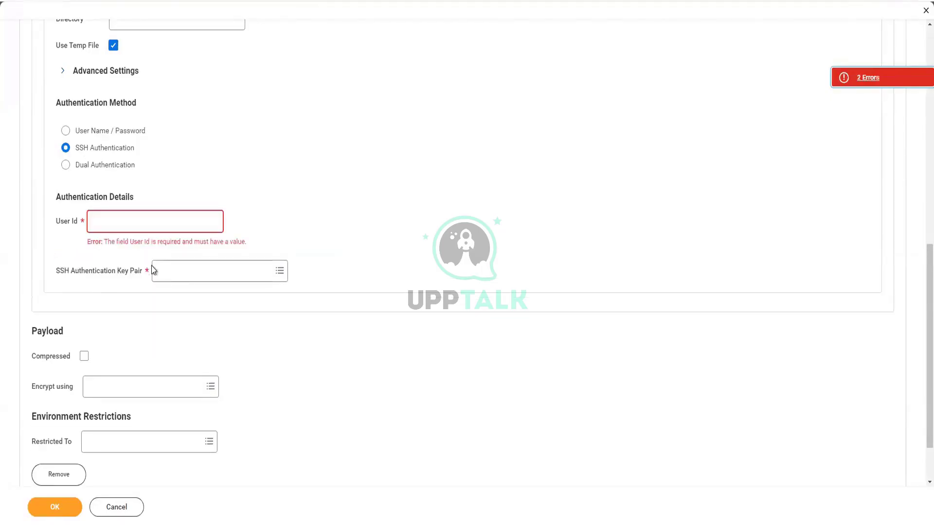
click(520, 232)
scroll(215, 246, up, 2)
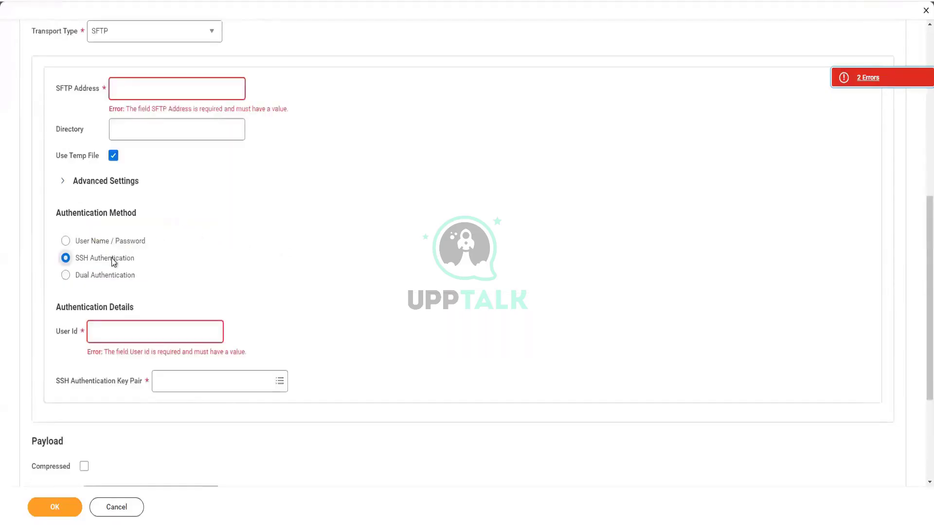
click(111, 240)
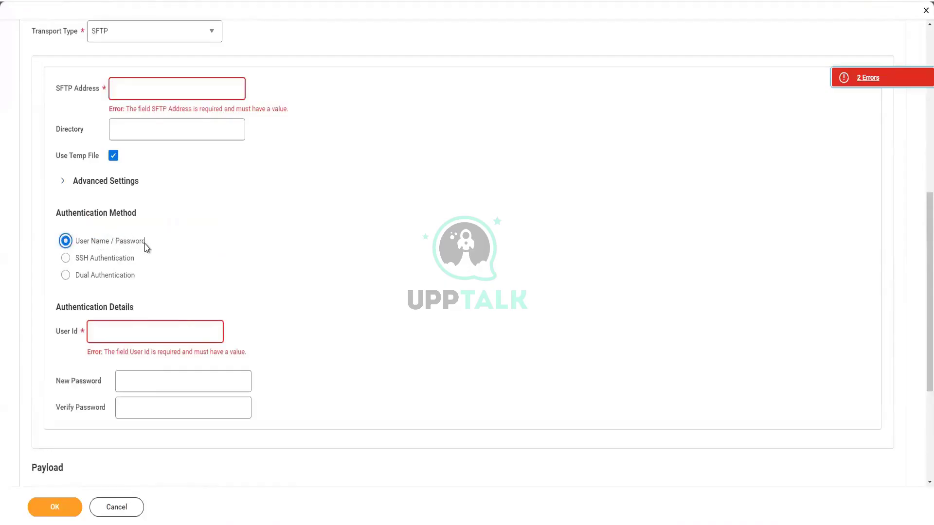
click(103, 261)
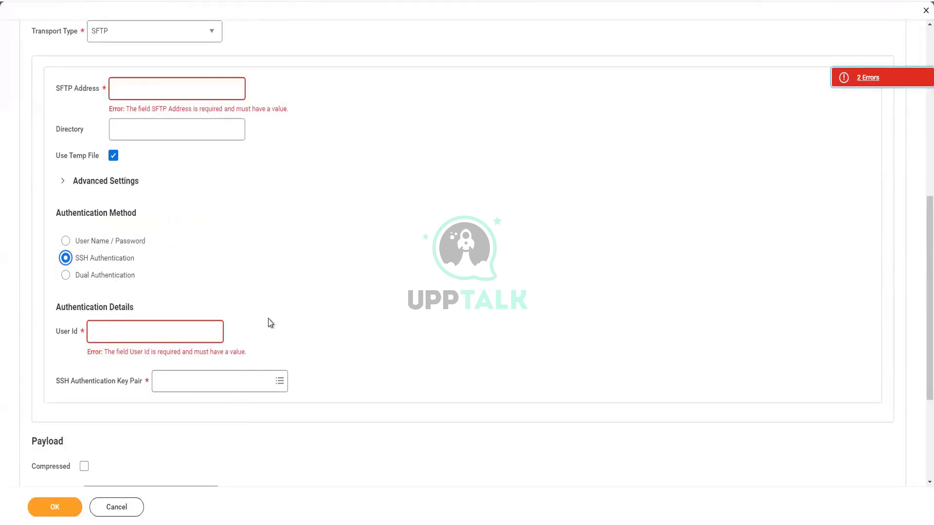
click(108, 274)
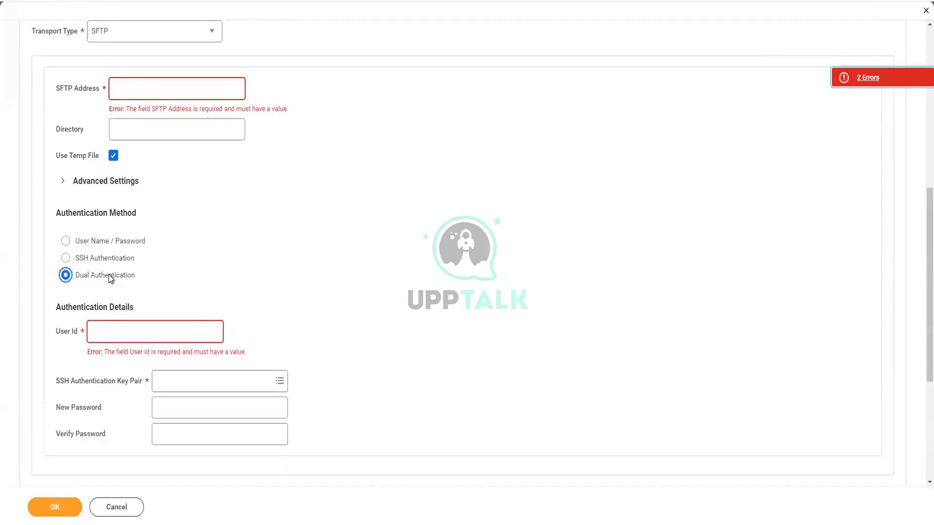
scroll(385, 267, down, 2)
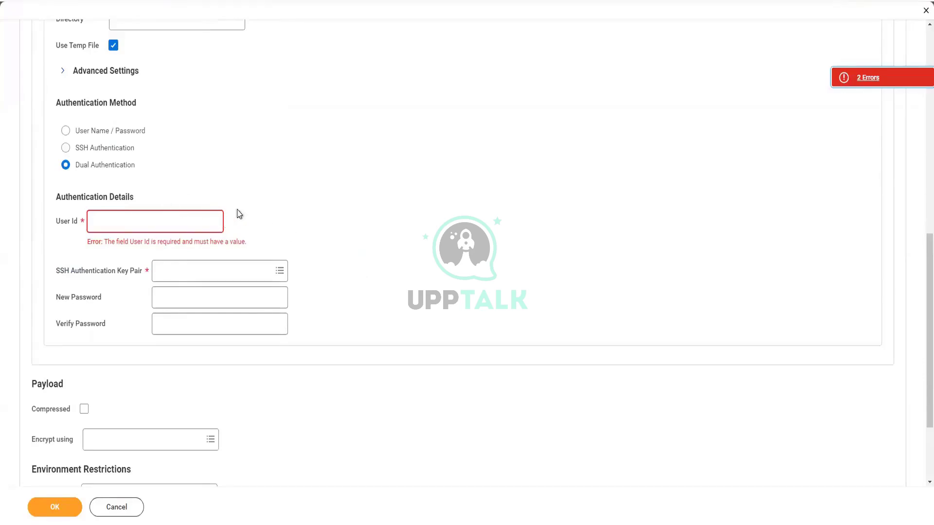
scroll(238, 214, up, 5)
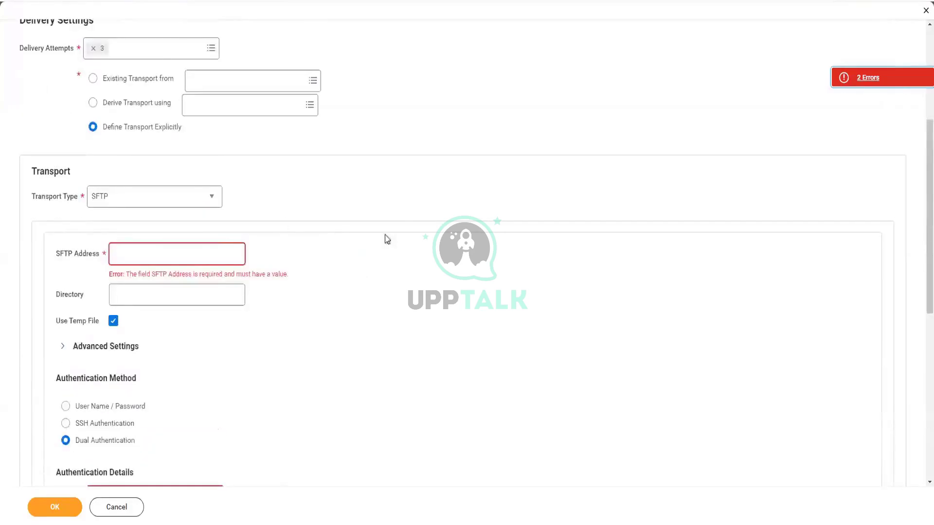
scroll(390, 228, down, 2)
scroll(393, 231, up, 1)
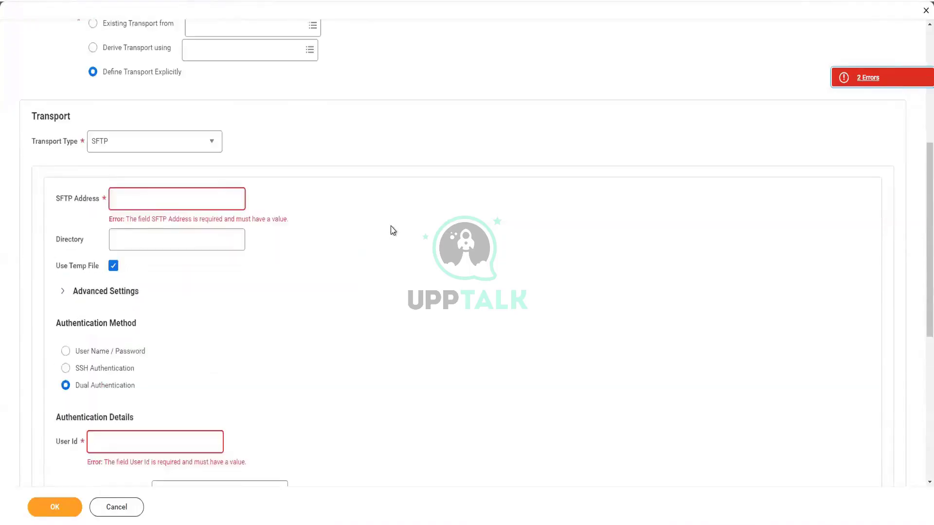
click(211, 141)
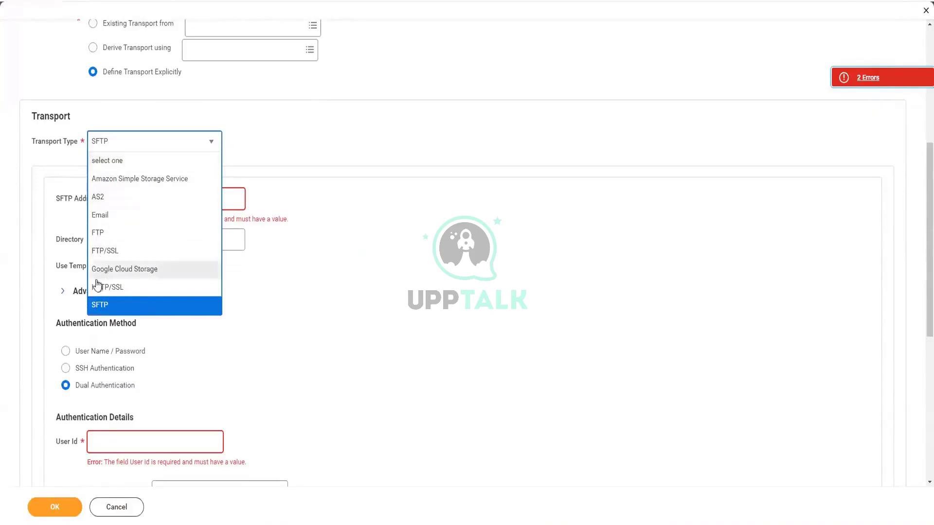
scroll(206, 265, down, 1)
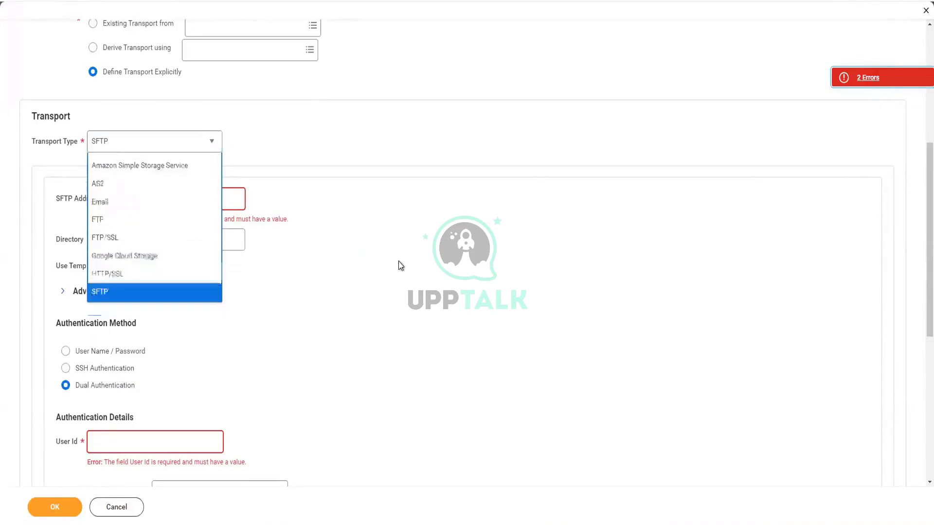
click(398, 261)
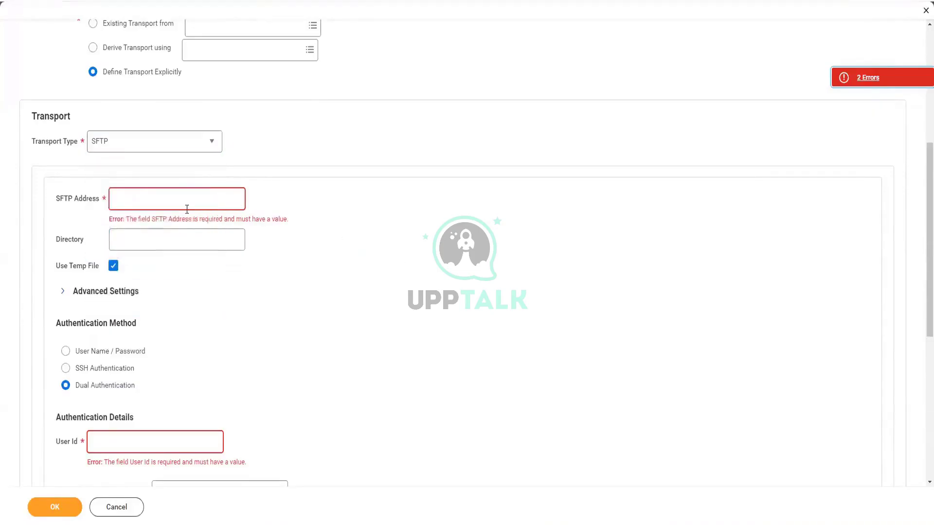
click(211, 146)
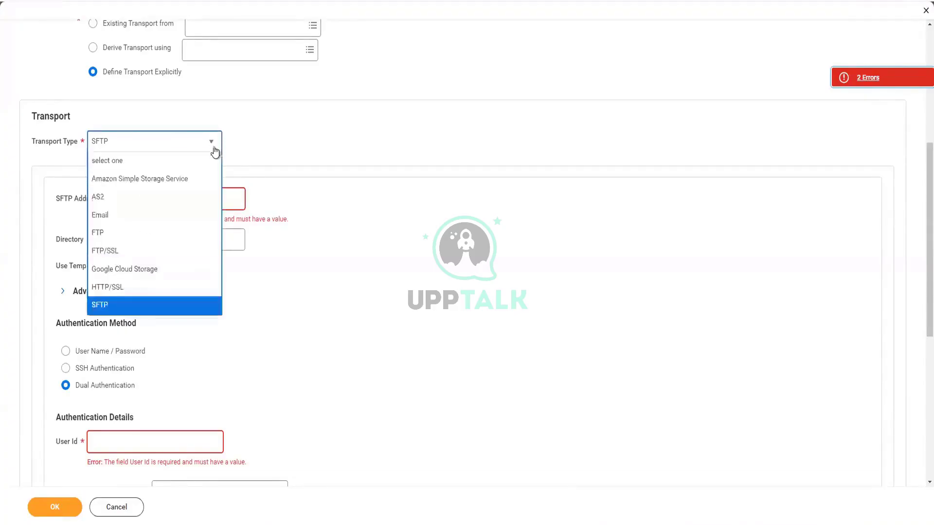
click(119, 307)
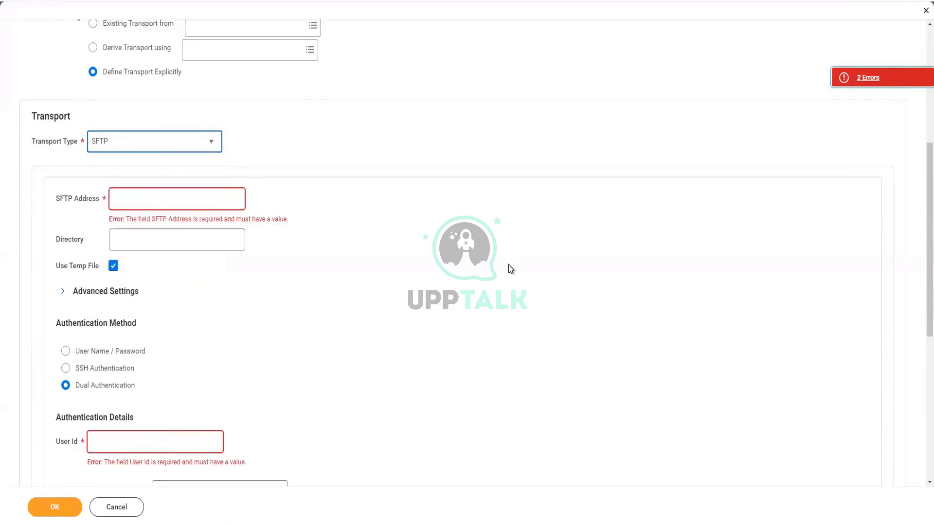
click(508, 265)
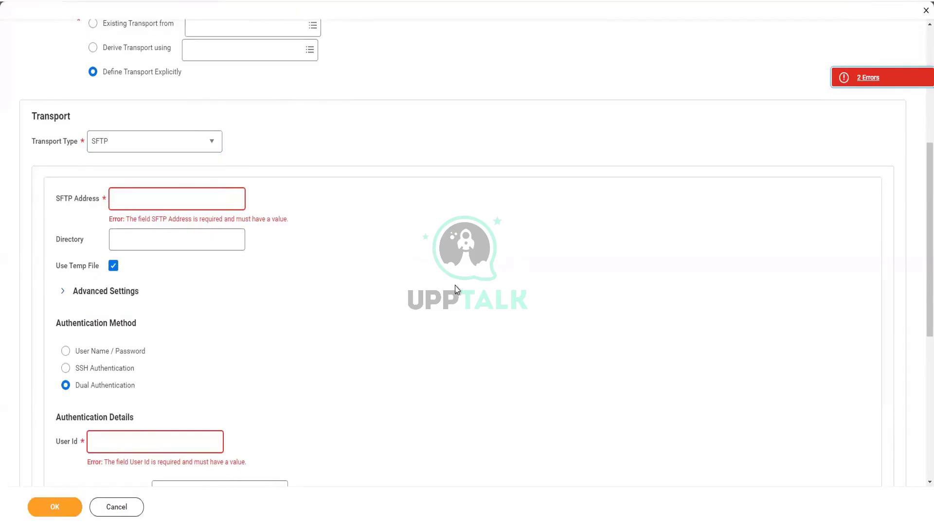
scroll(454, 285, down, 5)
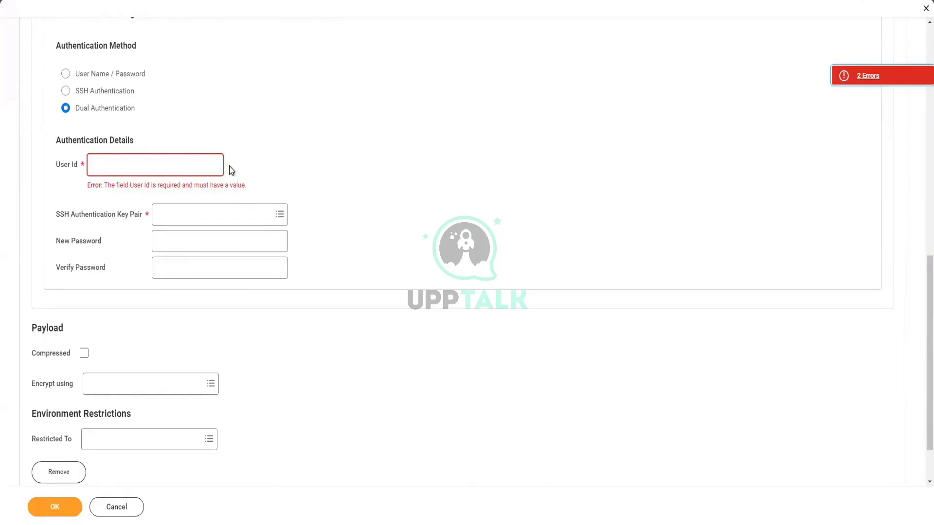
scroll(284, 140, up, 6)
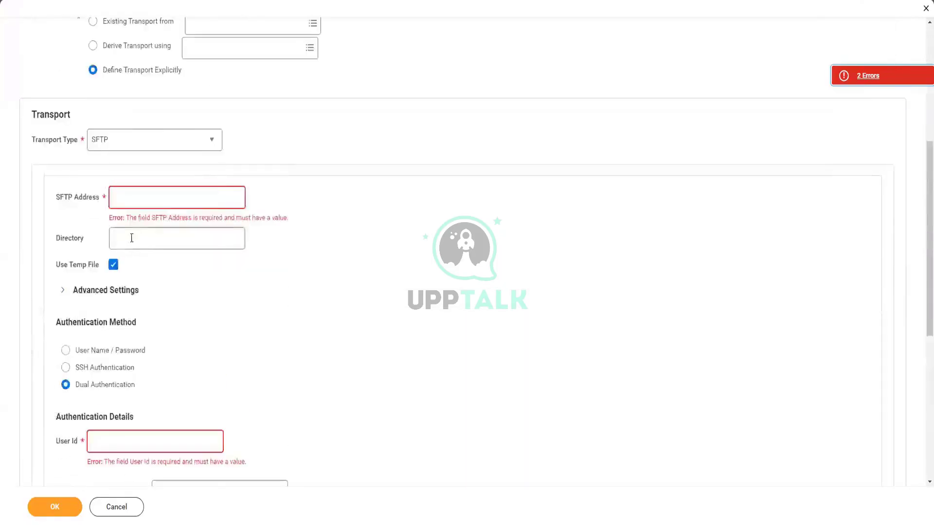
scroll(162, 210, up, 4)
scroll(239, 209, down, 3)
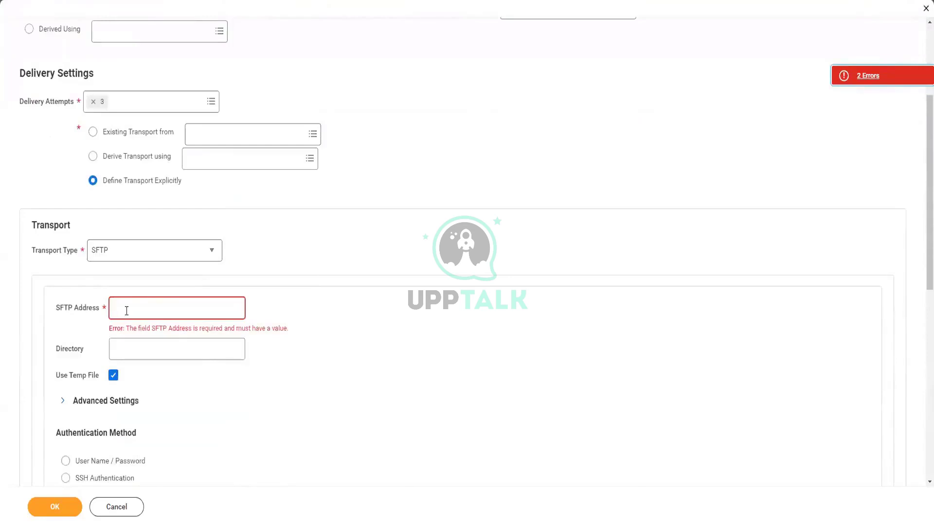
Step: Enter sftp://abc.xyx as the SFTP Address and A/B as the Directory
click(127, 311)
text(sft)
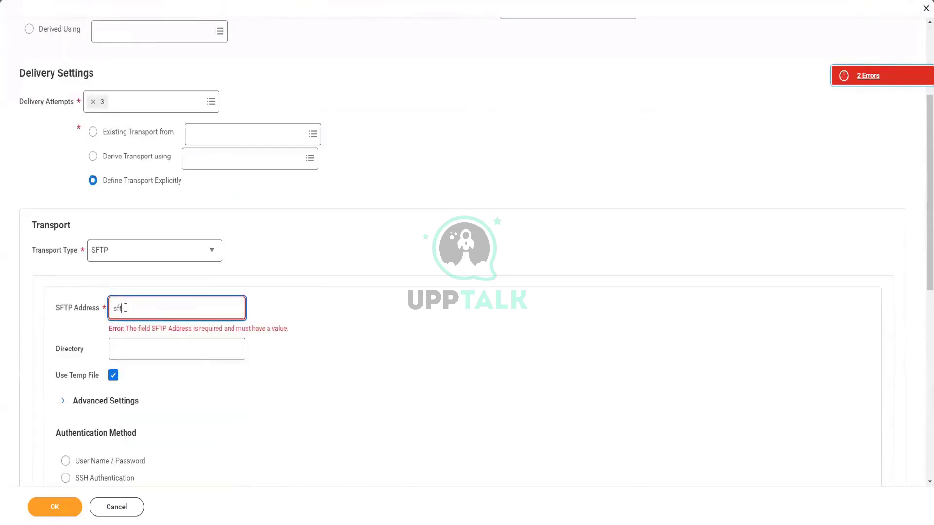
text(p:/.abc.xyx//)
click(155, 348)
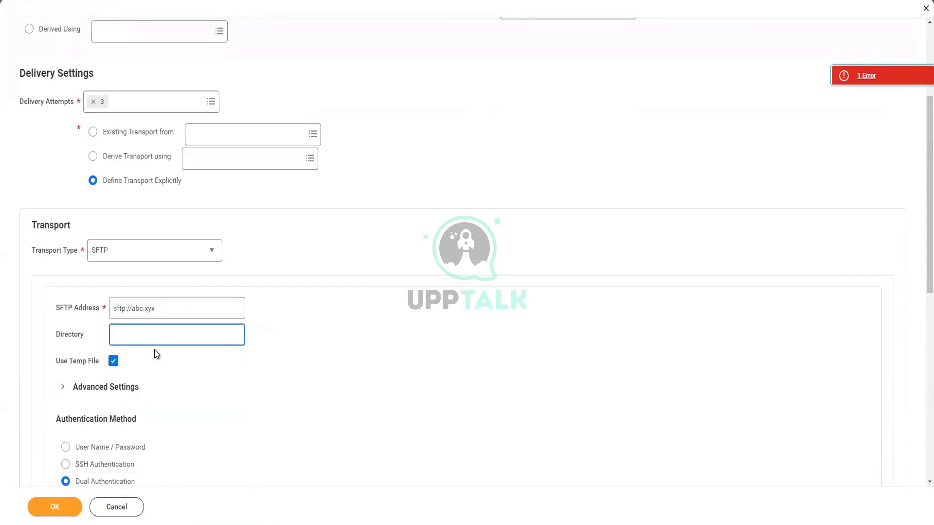
text(A/B)
scroll(121, 360, down, 2)
scroll(121, 351, down, 1)
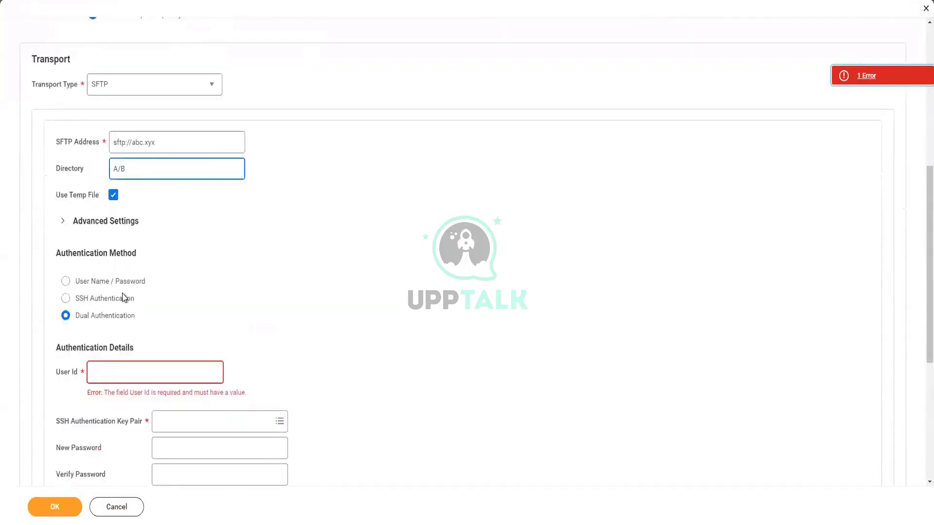
Step: Use User Name / Password authentication, entering the user id and the password in both fields
click(103, 286)
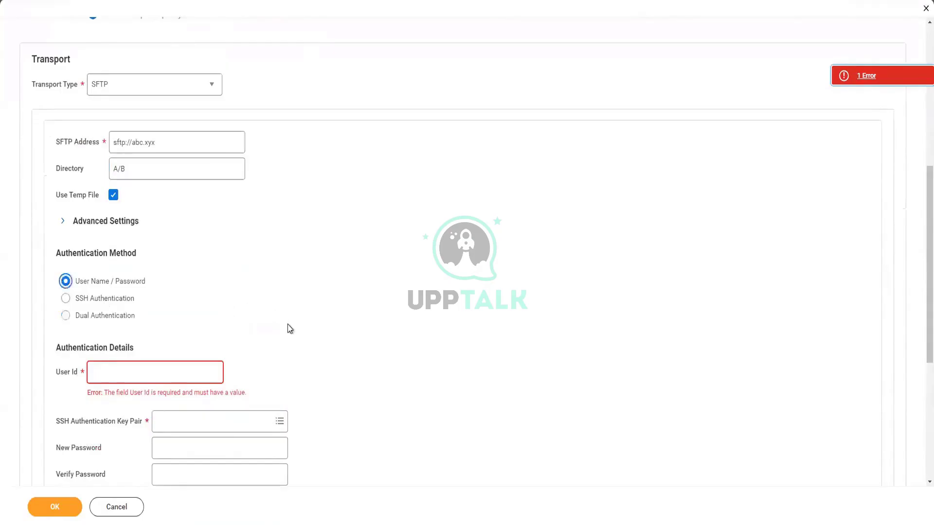
scroll(290, 328, down, 3)
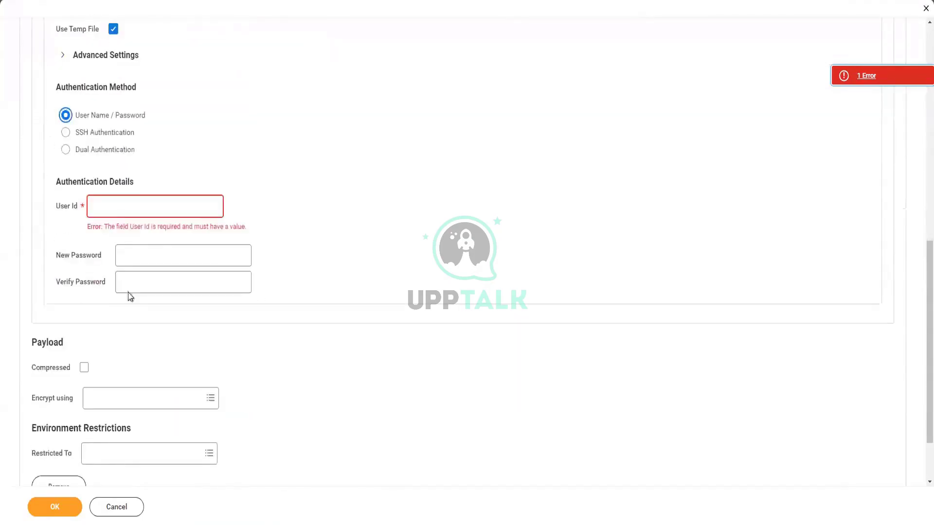
click(118, 205)
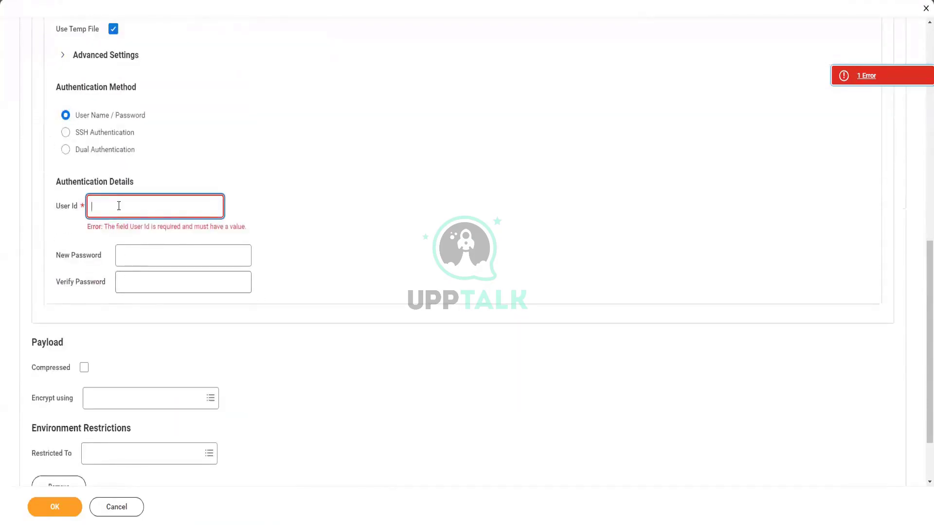
text(Workday)
click(131, 259)
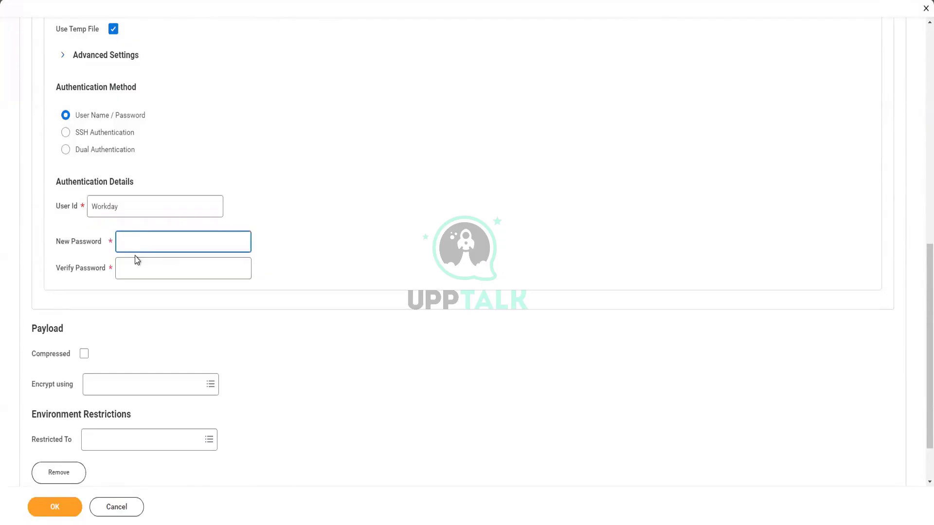
text(•••••••••••)
click(153, 269)
text(•••••••)
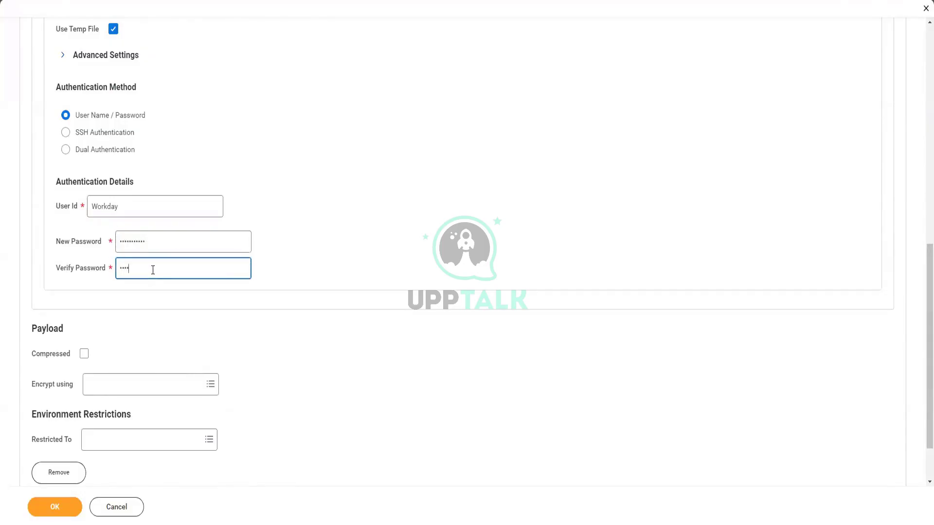
text(•••)
scroll(183, 250, up, 3)
scroll(202, 283, down, 5)
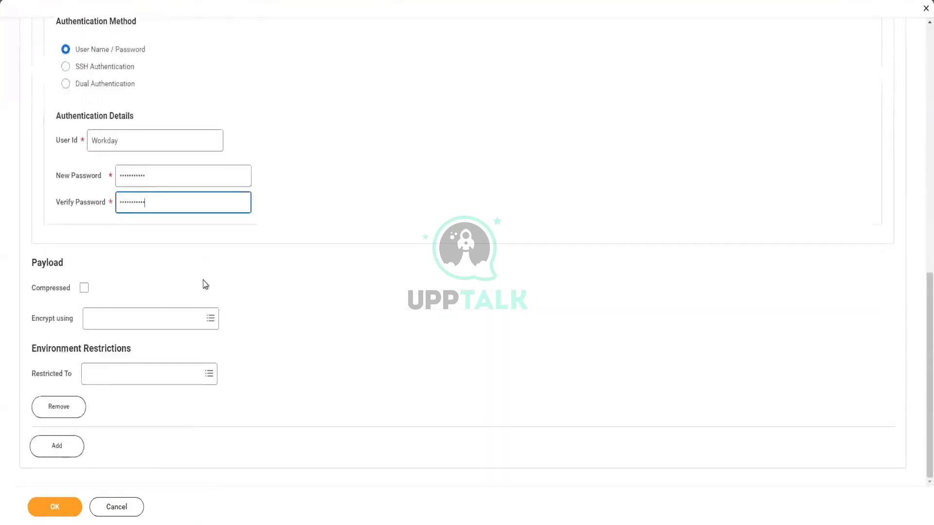
Step: Show the Restricted To environment choices: Implementation, Production, Sandbox and Testing
drag(30, 375, 74, 377)
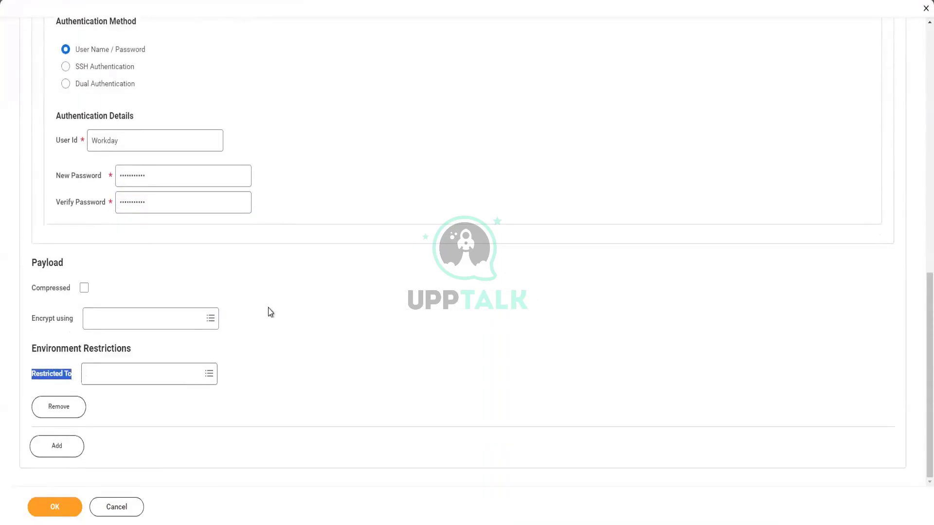
scroll(233, 282, up, 3)
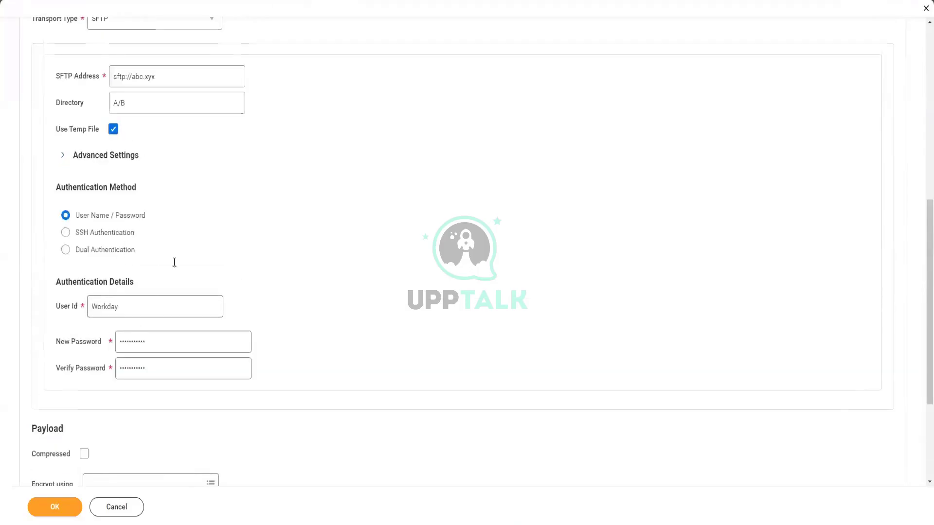
scroll(173, 263, down, 3)
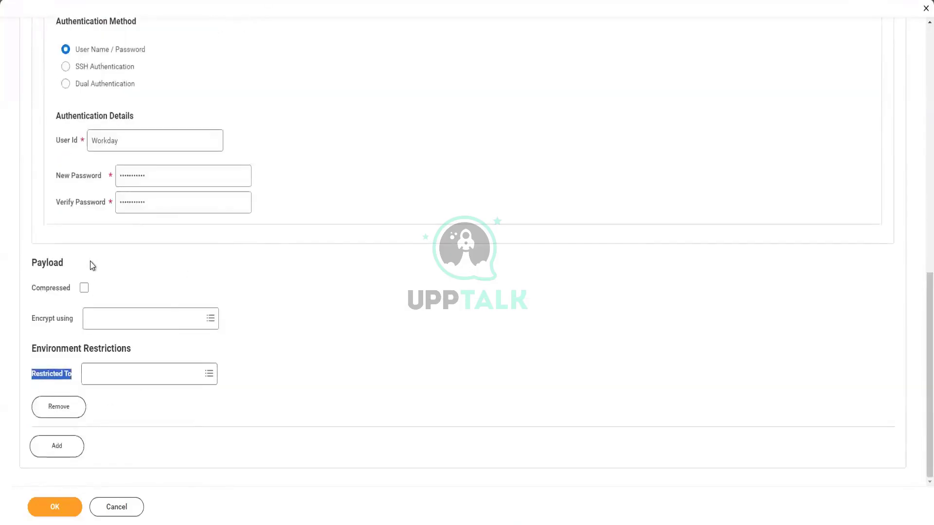
scroll(163, 170, up, 2)
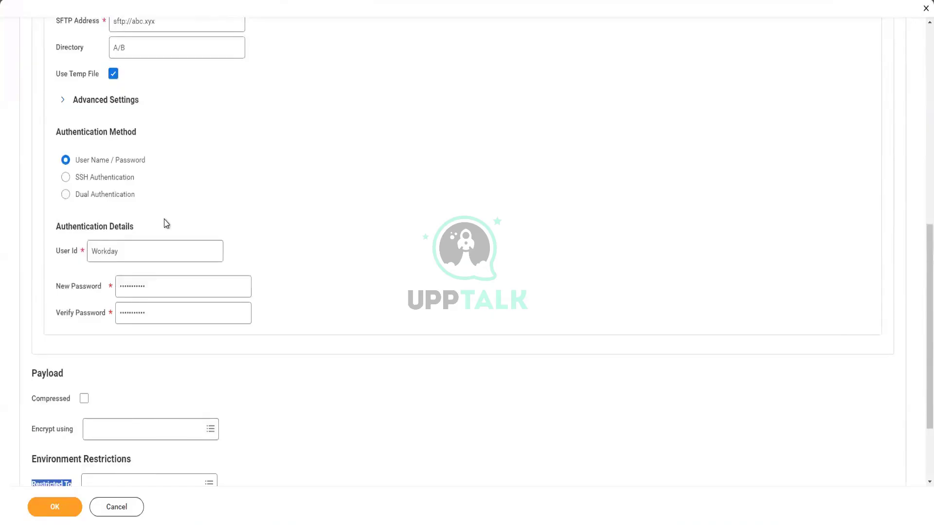
scroll(167, 224, down, 2)
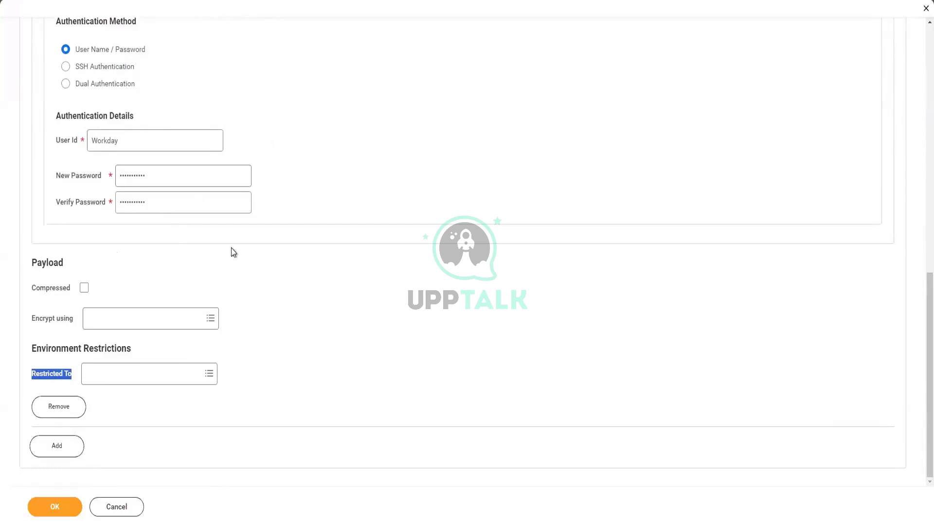
click(121, 376)
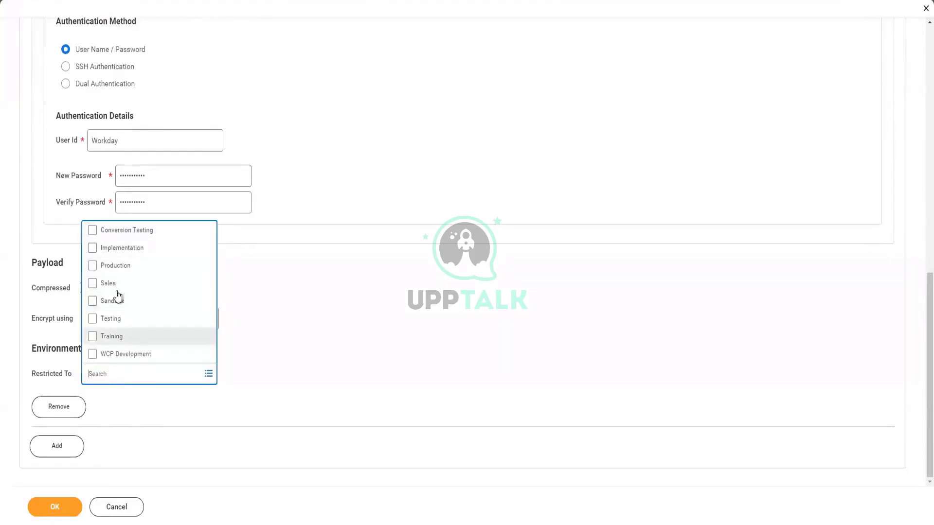
Step: Restrict delivery to Implementation, try saving, and review the missing Document(s) source error
click(118, 249)
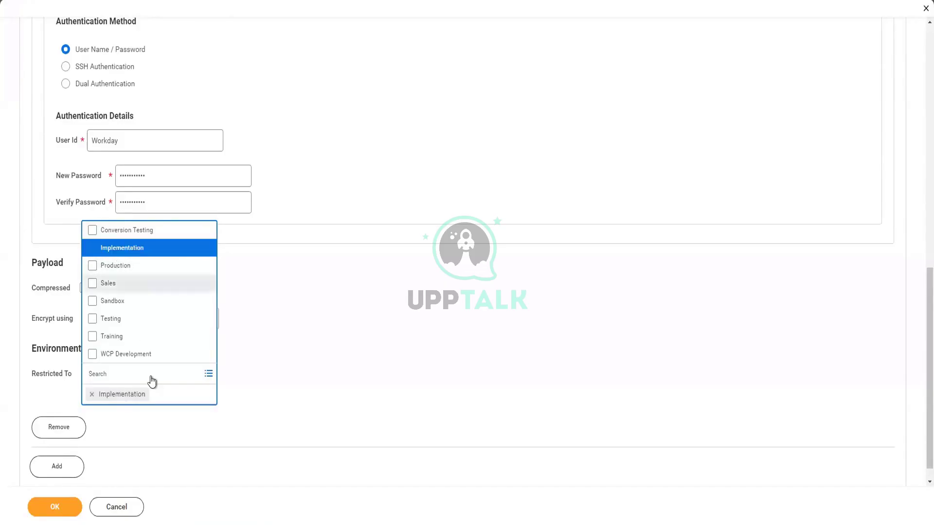
click(50, 513)
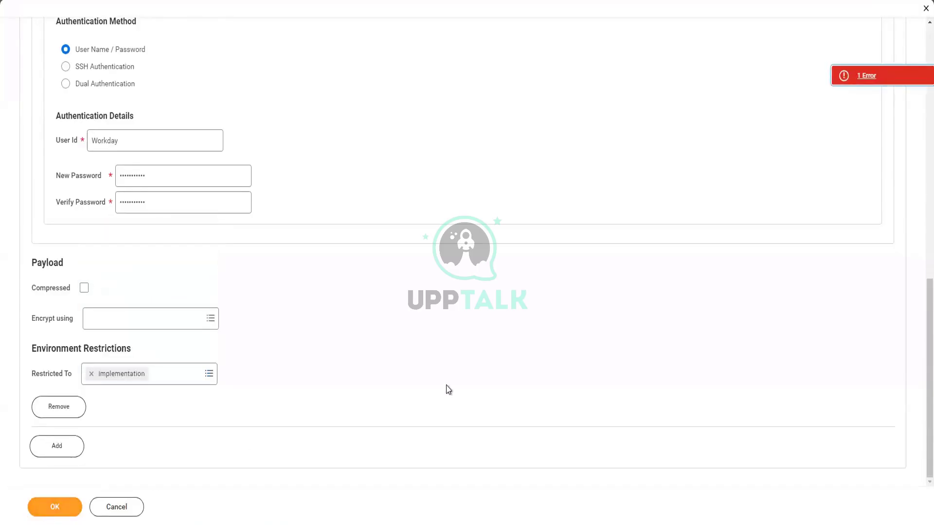
click(855, 80)
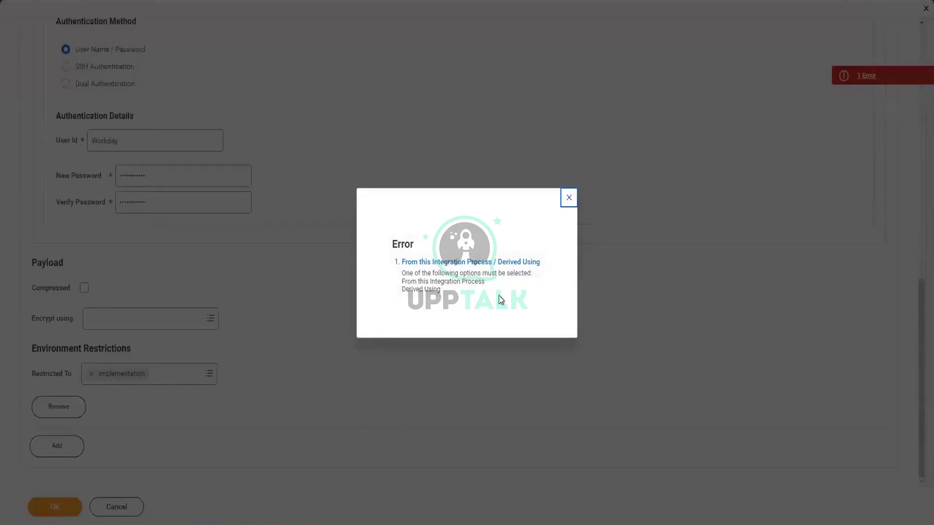
click(567, 202)
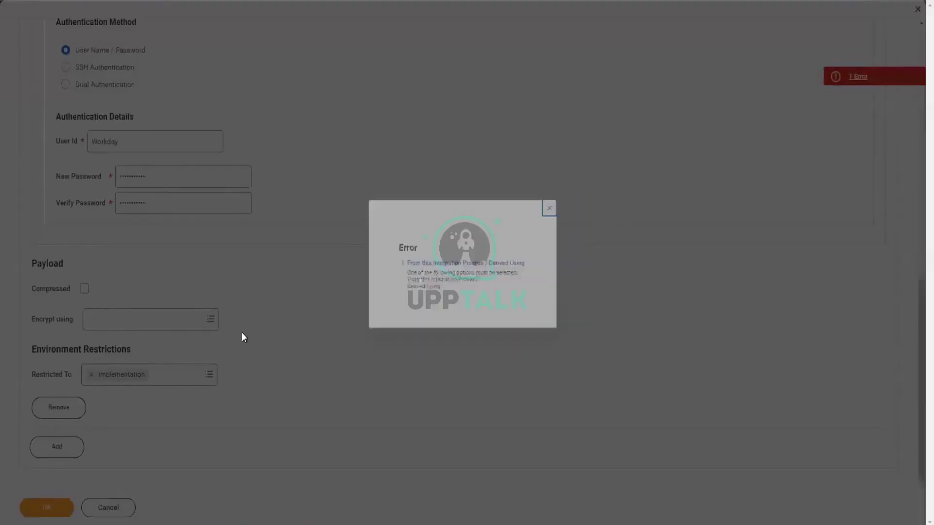
Step: Try the Derive Transport using option, then go back to defining the transport explicitly
scroll(241, 333, up, 6)
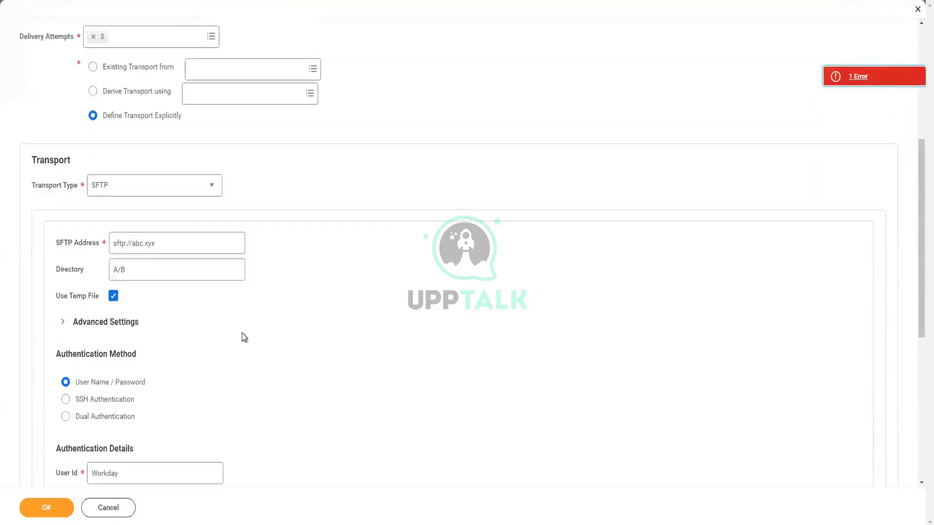
scroll(245, 337, up, 2)
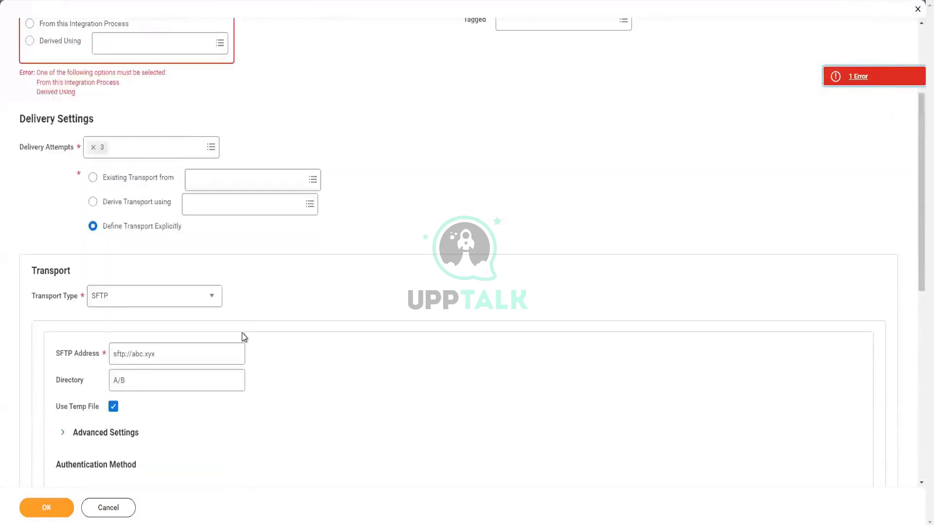
click(139, 202)
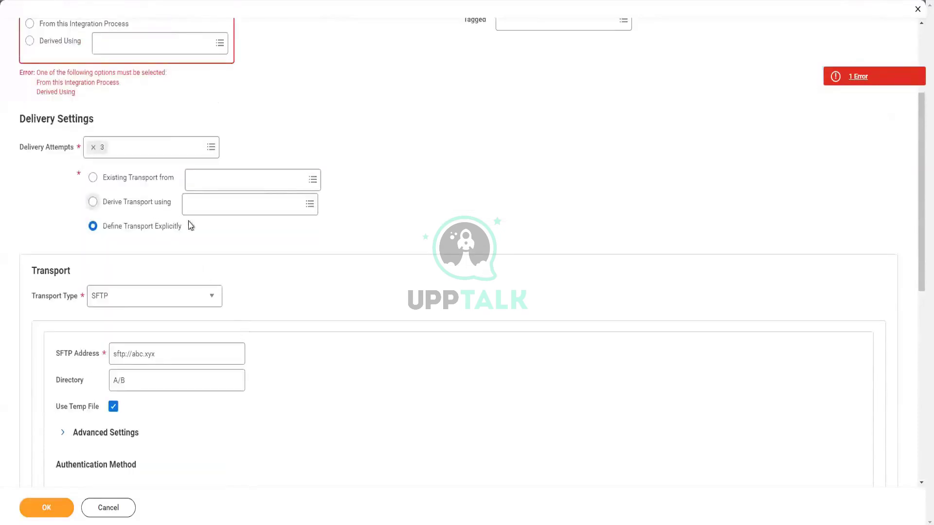
click(254, 203)
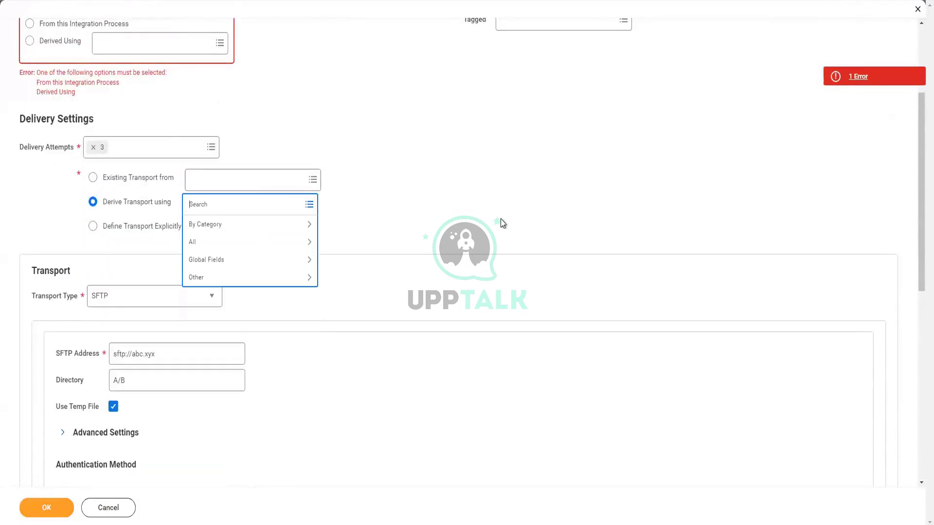
scroll(292, 243, up, 1)
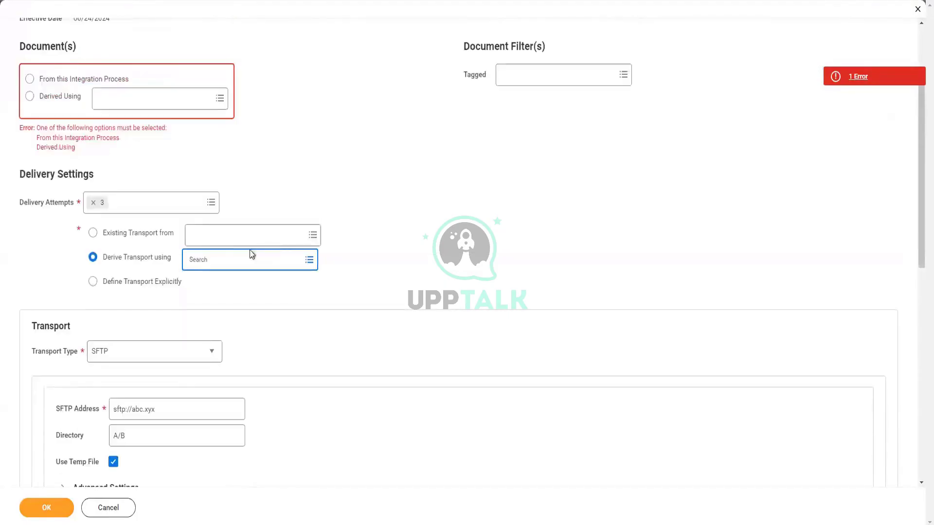
click(165, 284)
Step: Take documents from this integration process and set the transport type to SFTP
click(56, 97)
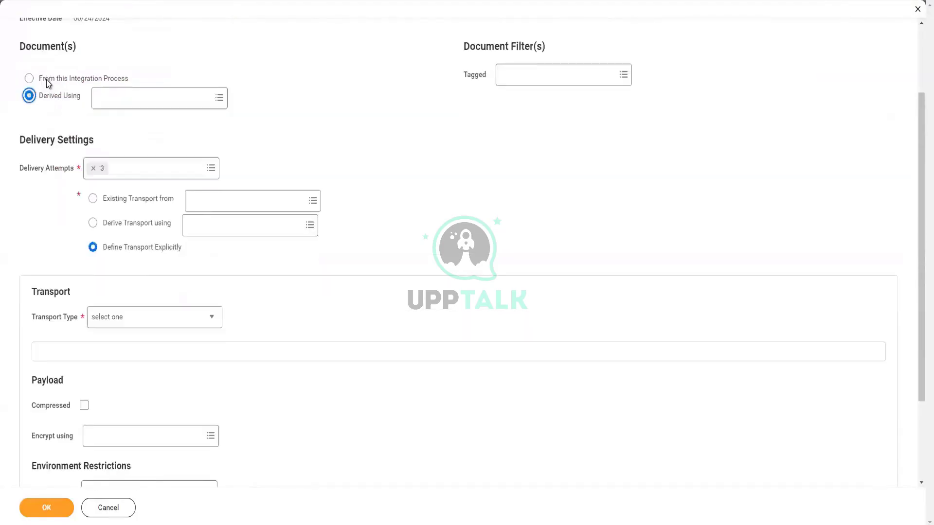
click(47, 79)
scroll(503, 244, down, 3)
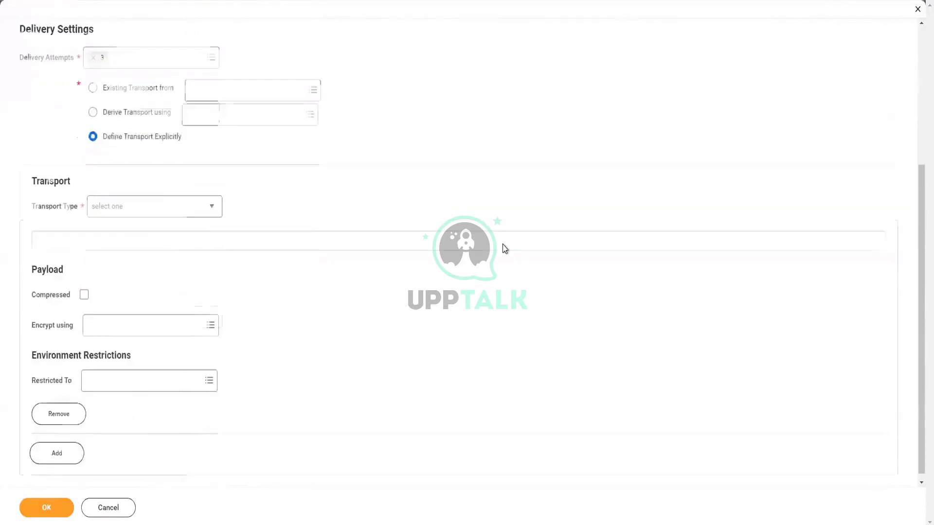
click(213, 199)
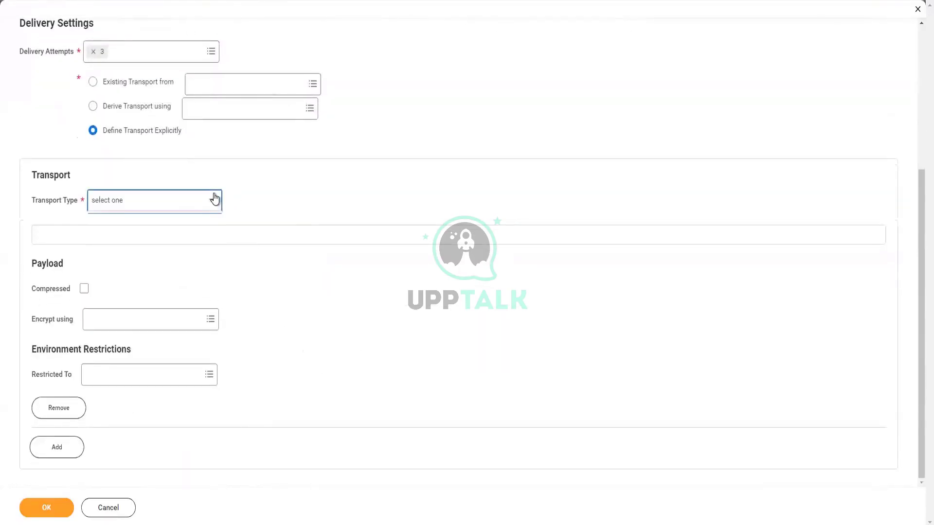
click(137, 365)
Step: Enter SFTP address sftp://abc.xyz, directory A/B and the login user id
scroll(403, 224, down, 3)
click(172, 149)
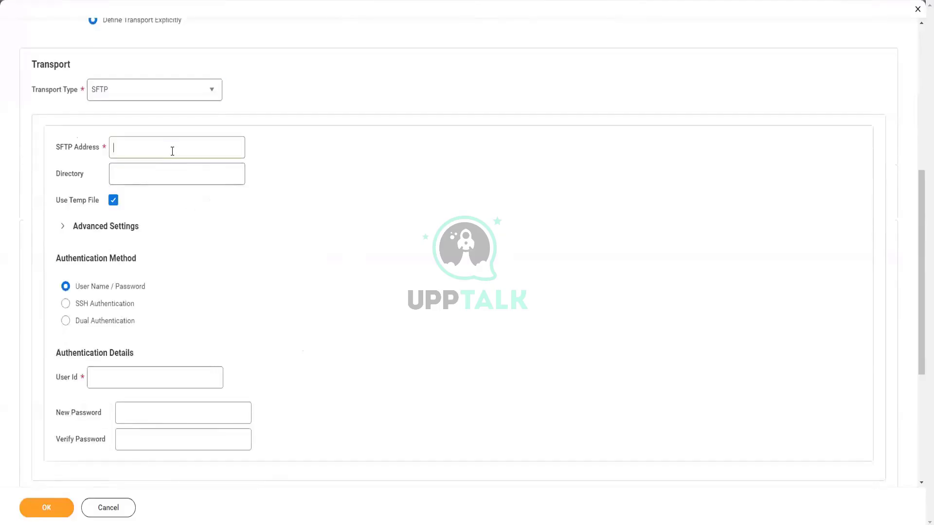
text(sftp:/)
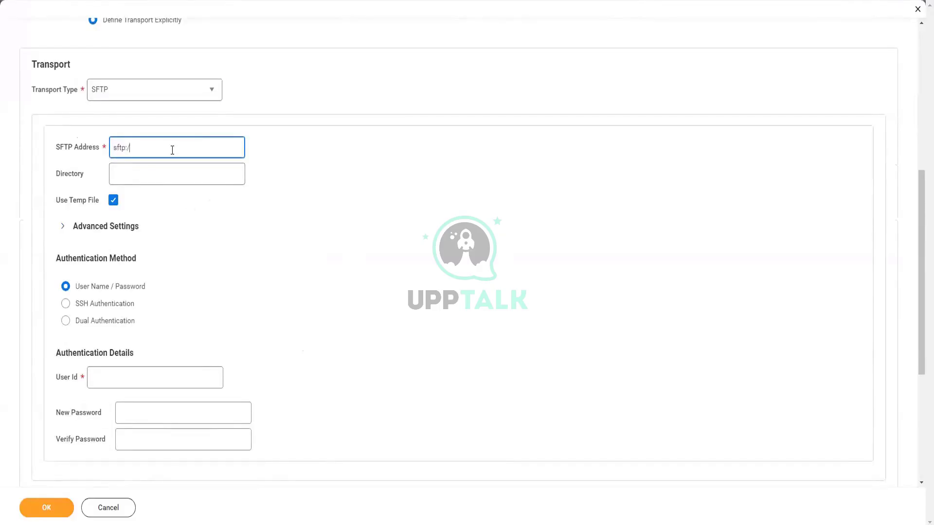
text(/abc.xyz)
click(157, 178)
text(A)
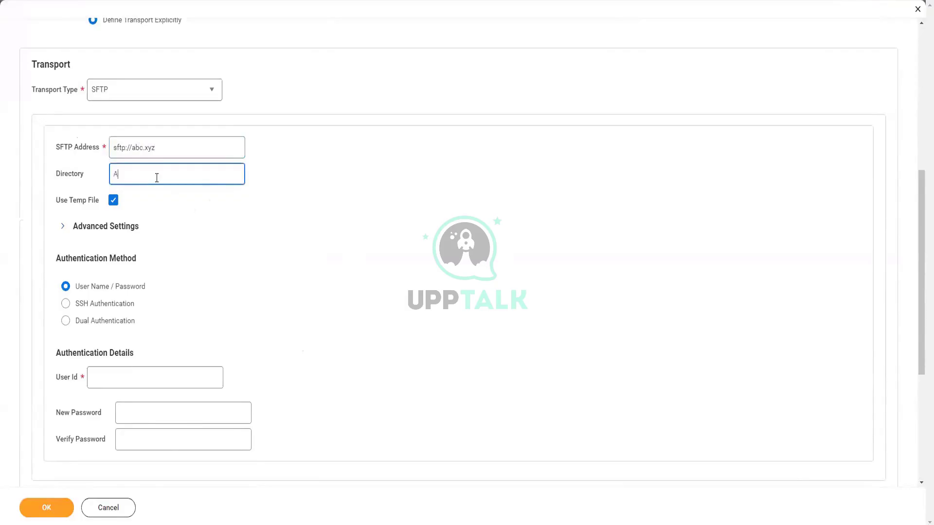
text(/B)
click(134, 375)
text(Worlda)
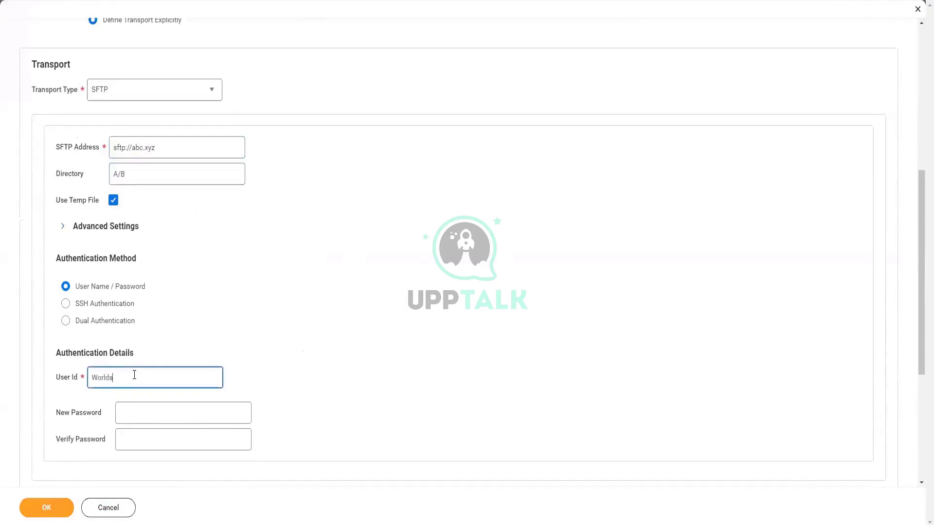
key(BackSpace)
key(BackSpace)
text(kday)
Step: Enter and confirm the account password, and restrict delivery to Implementation
scroll(154, 284, down, 3)
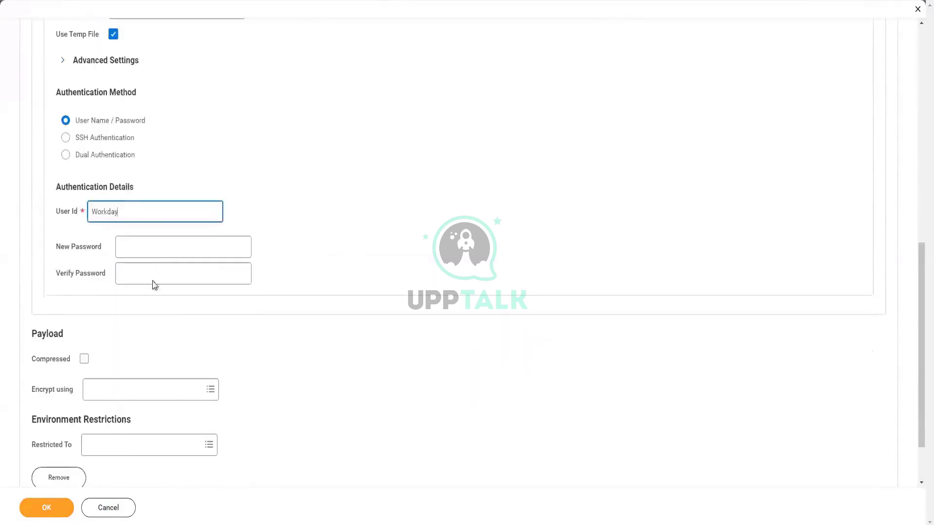
click(147, 248)
text(••••••••••••)
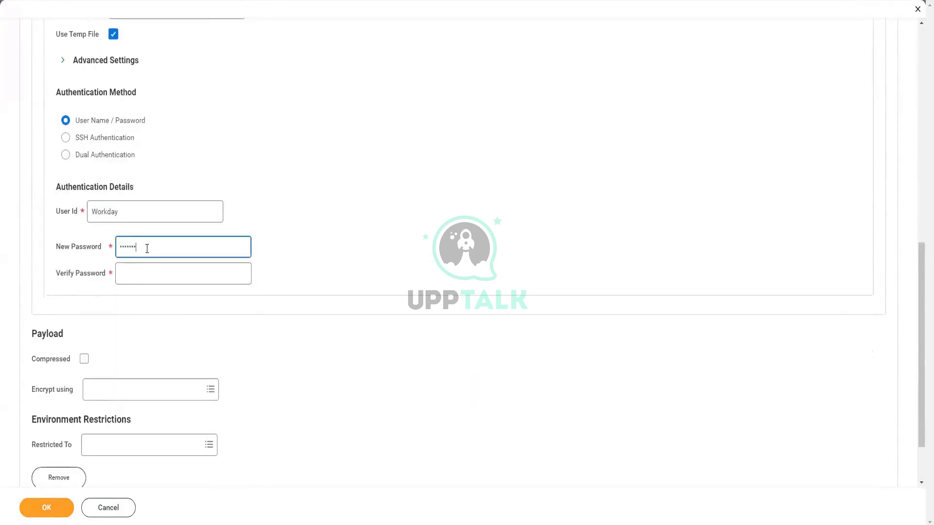
click(175, 274)
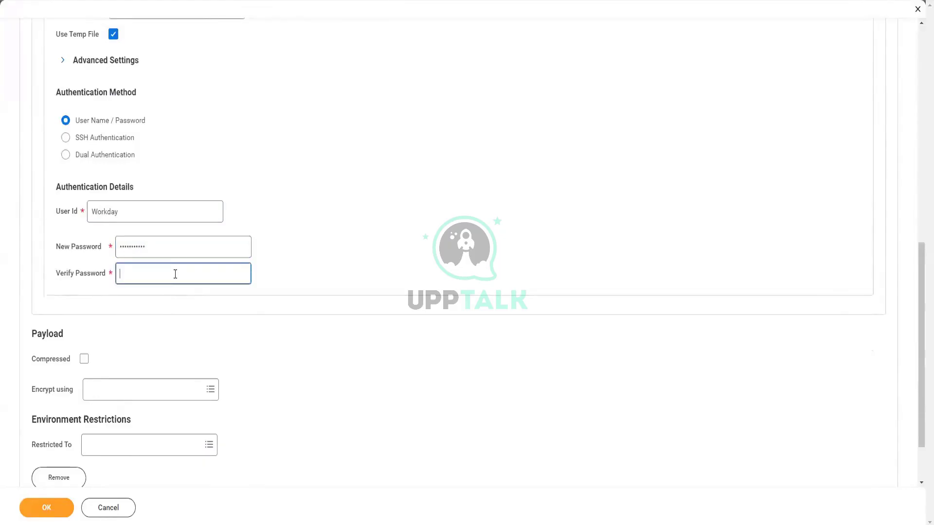
text(•••••••••••)
scroll(168, 389, down, 2)
click(132, 380)
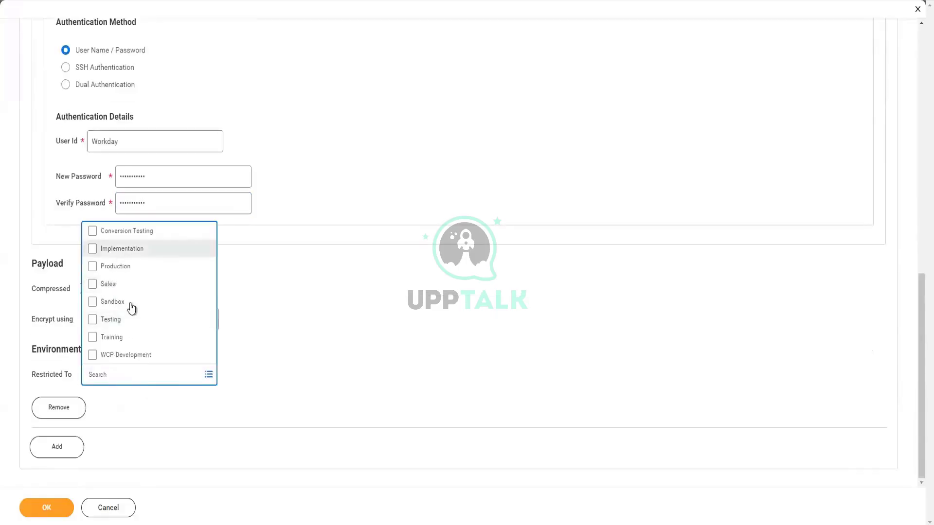
click(121, 249)
Step: Save the delivery settings and review the summary: SFTP to sftp://abc.xyz, directory A/B, Implementation only
click(58, 506)
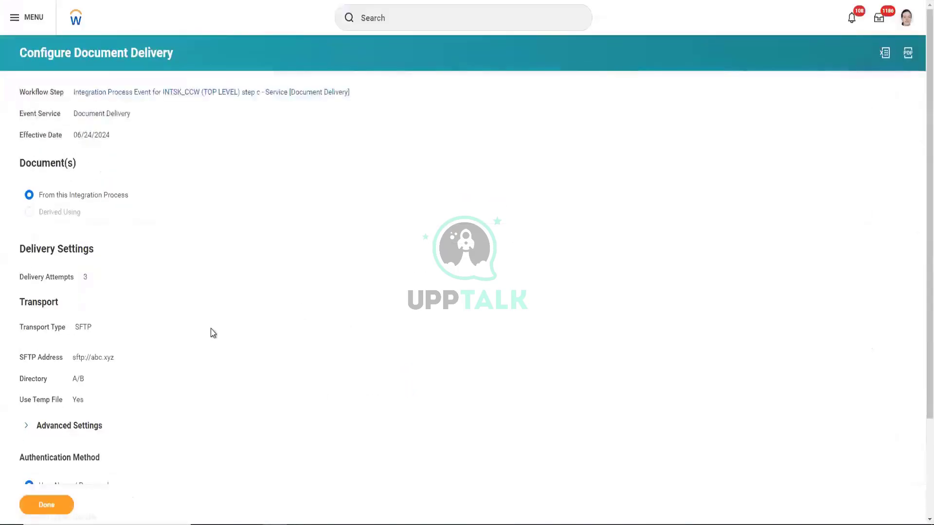
scroll(151, 294, down, 3)
scroll(184, 406, up, 3)
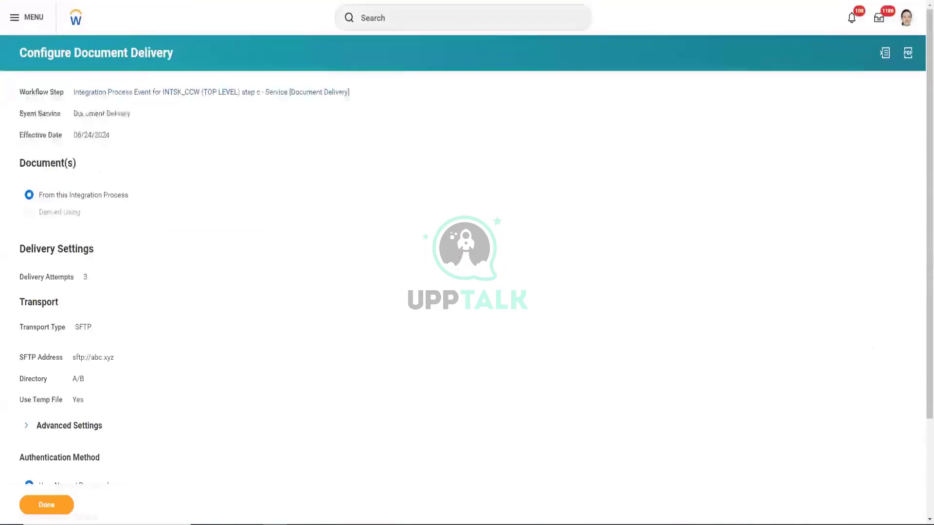
scroll(29, 368, down, 2)
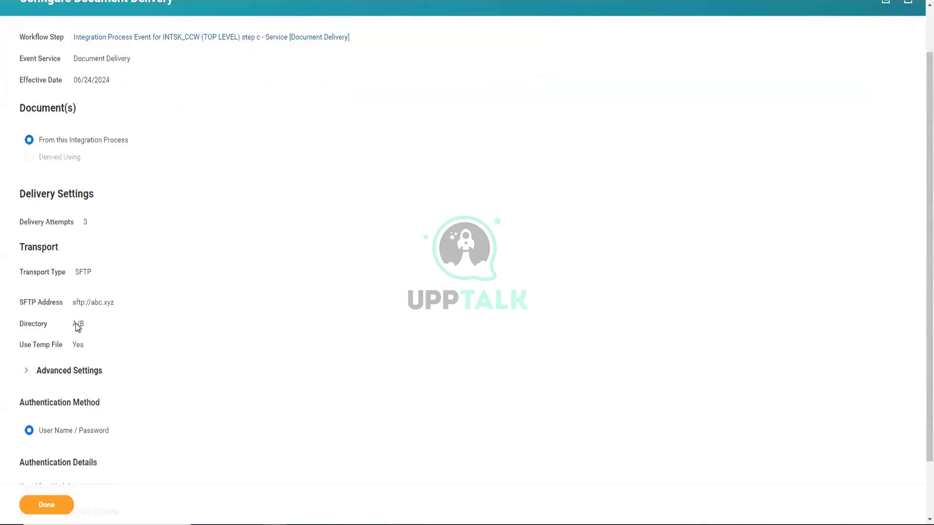
scroll(129, 197, up, 2)
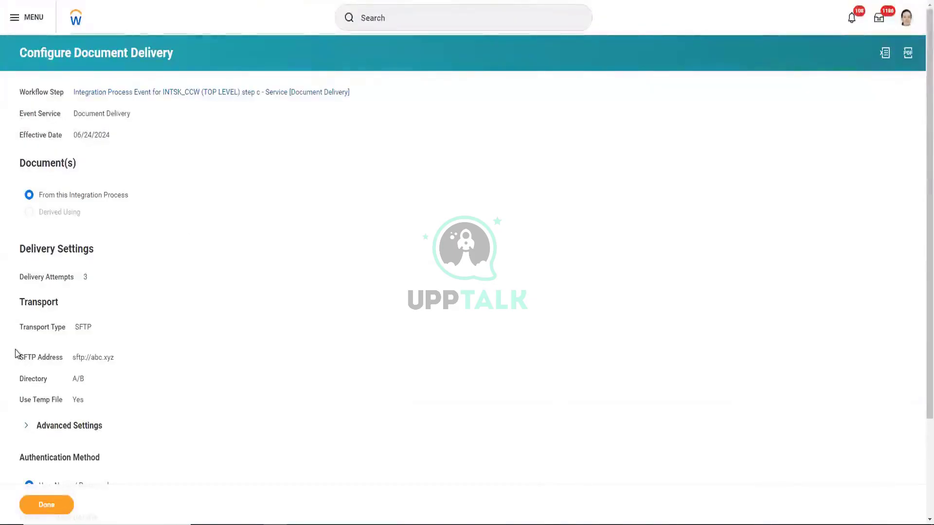
scroll(103, 274, down, 3)
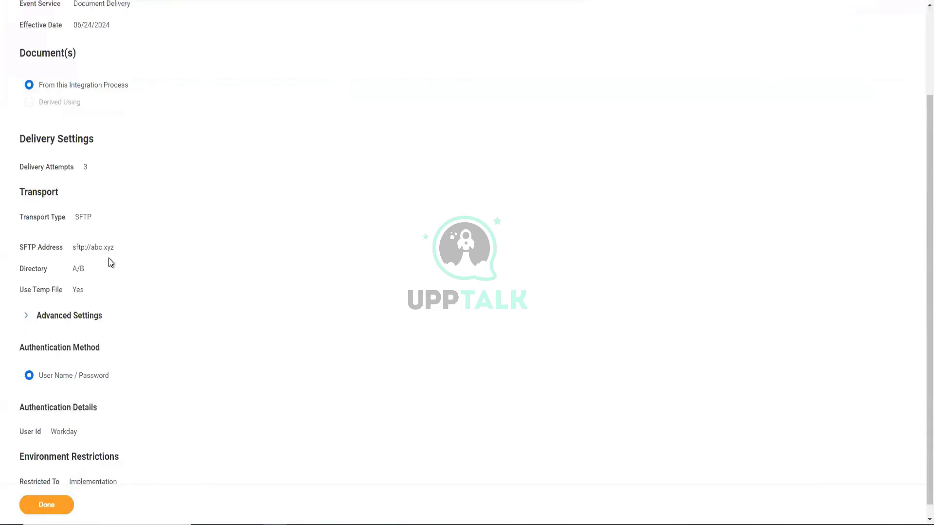
scroll(111, 262, up, 3)
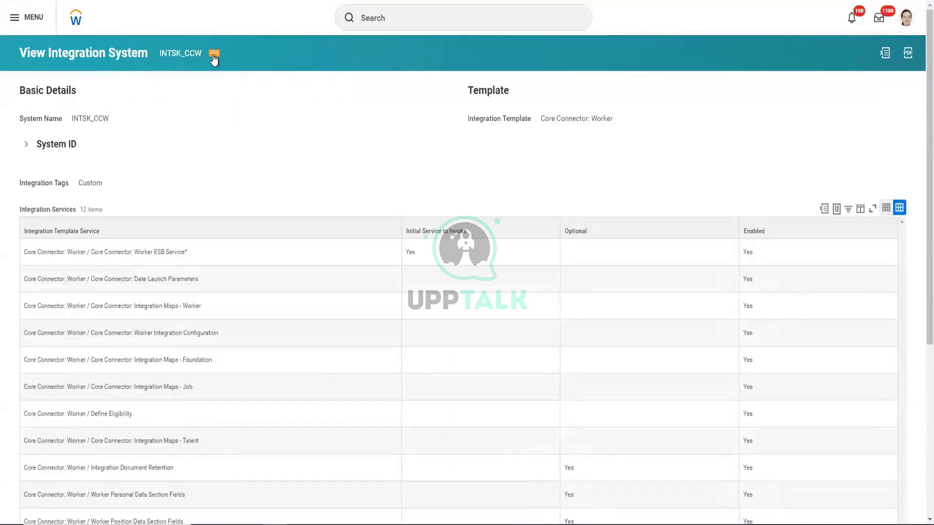
Step: Start a Test Transport from INTSK_CCW's related actions and confirm the SFTP transport
click(214, 55)
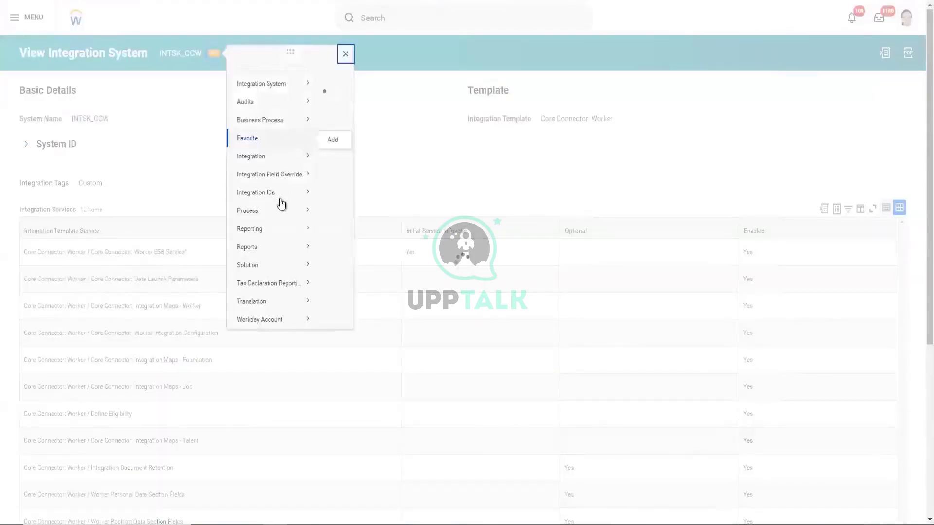
mouse_move(278, 169)
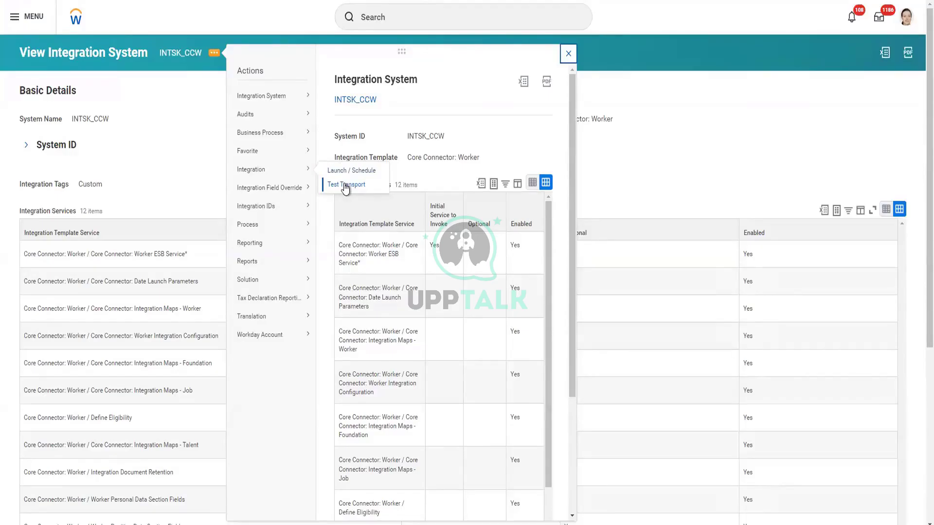
click(345, 185)
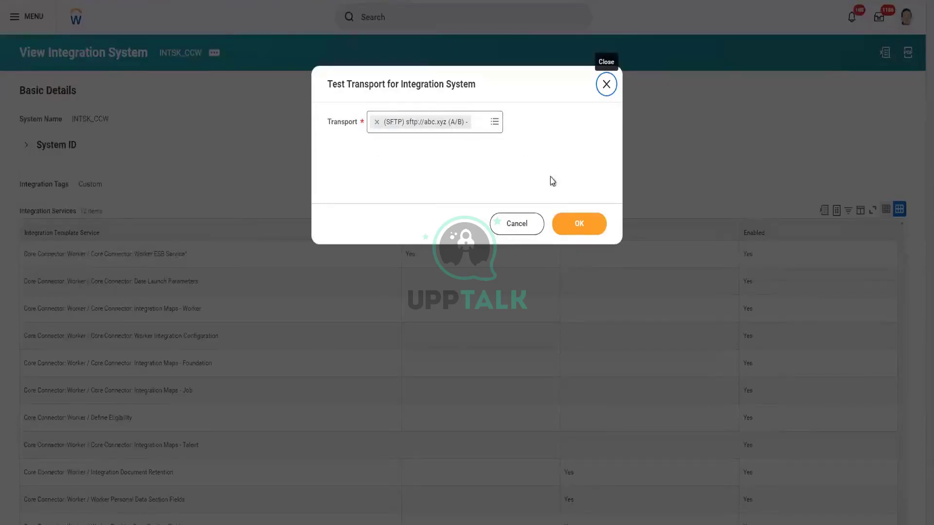
click(564, 222)
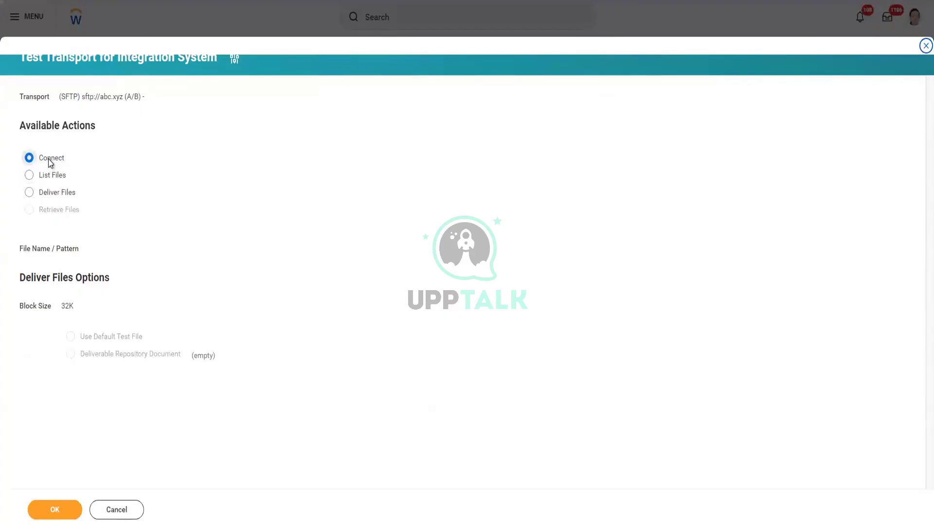
Step: Run the Connect test against the sftp://abc.xyz transport
click(62, 509)
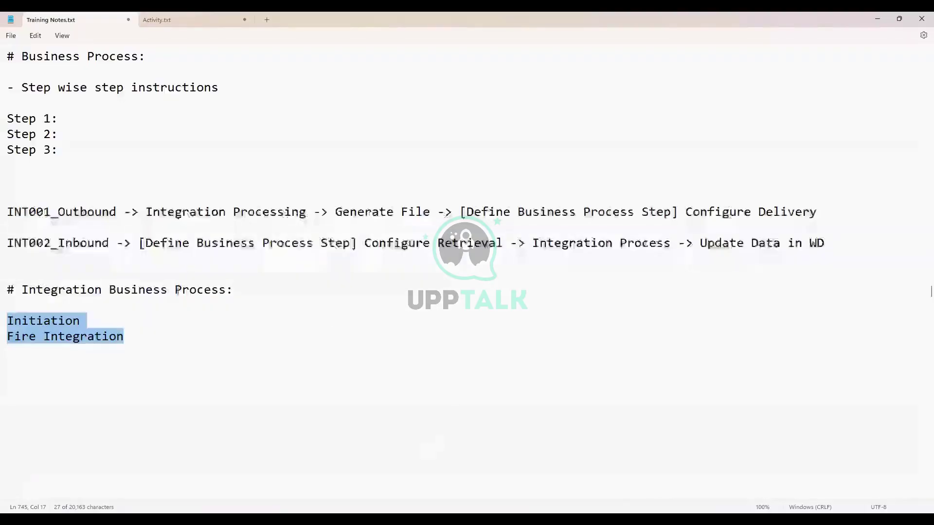
Step: Below Fire Integration, start an Outbound: section with Initiation as its first line
click(138, 336)
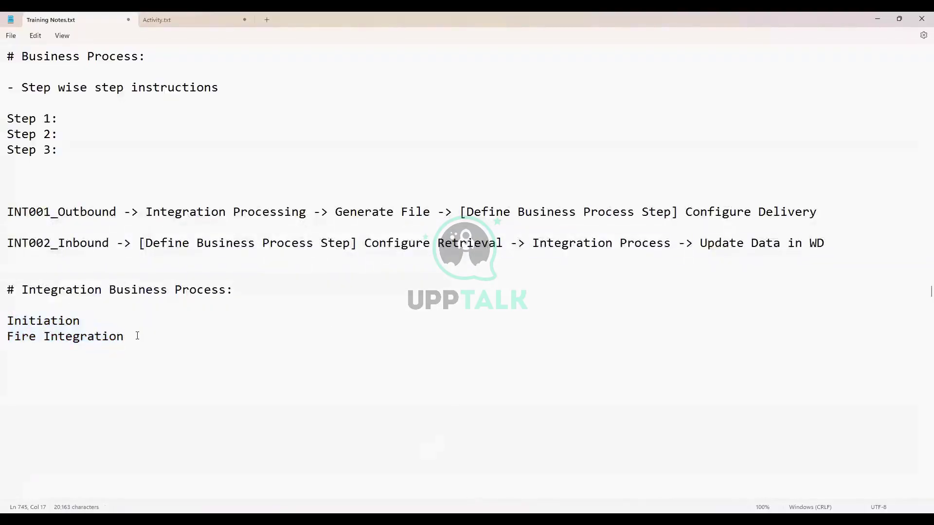
key(Return)
key(Return)
key(Return)
text(Do)
key(BackSpace)
key(BackSpace)
text(Outbound:)
key(Return)
key(Return)
text(Initiation)
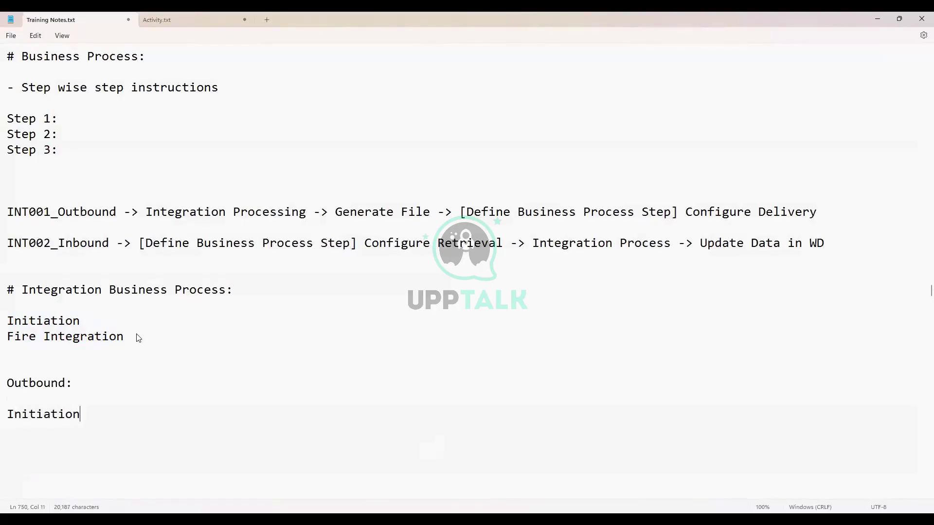
key(Return)
Step: Add the lines Service -> Fire Integration and Service -> Document Delivery
text(Fire)
key(BackSpace)
key(BackSpace)
key(BackSpace)
key(BackSpace)
key(BackSpace)
text(Service -> Fire )
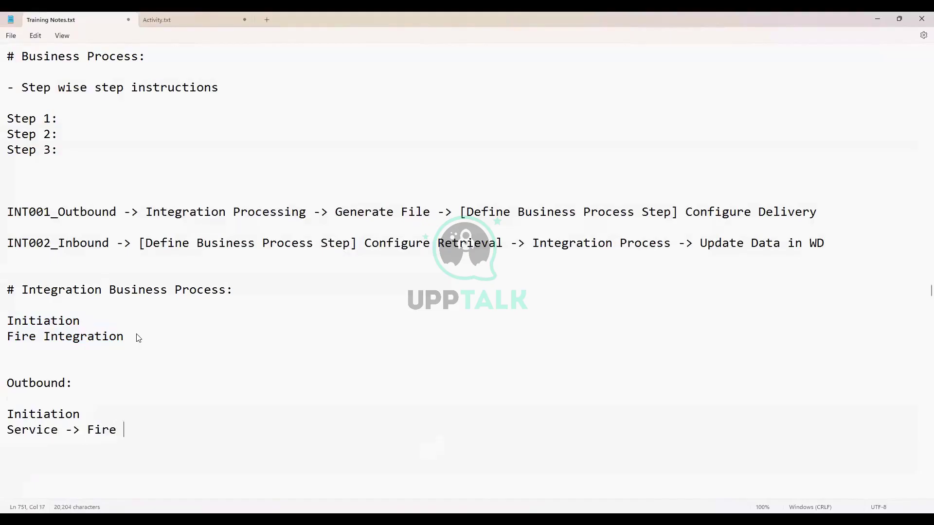
text(INtegra)
key(BackSpace)
key(BackSpace)
key(BackSpace)
key(BackSpace)
key(BackSpace)
key(BackSpace)
text(ntegration)
key(Return)
text(Servic)
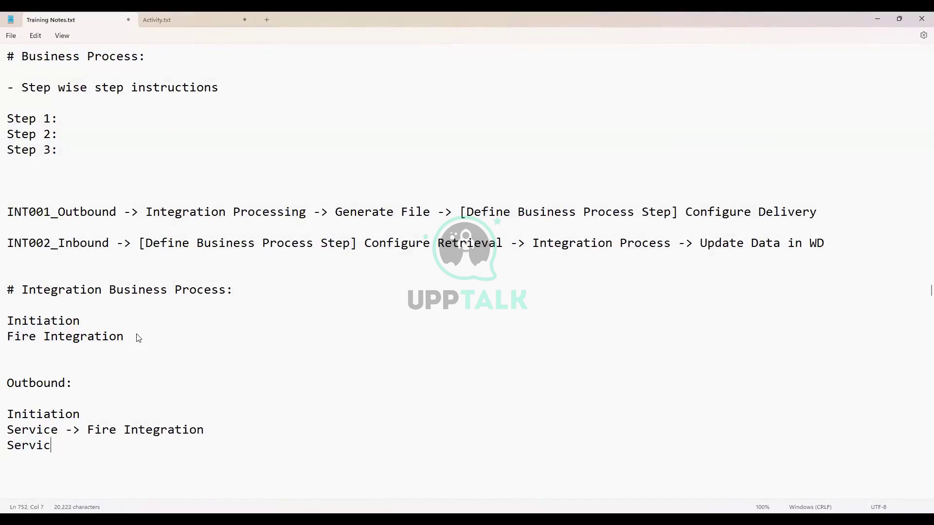
key(BackSpace)
text(ce -> Docum)
text(ent Delivery)
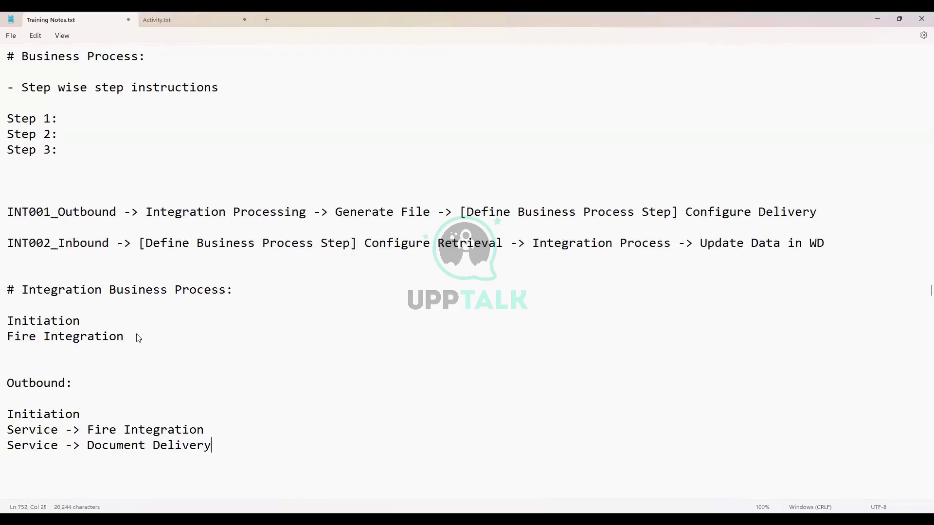
key(Return)
key(Return)
key(Return)
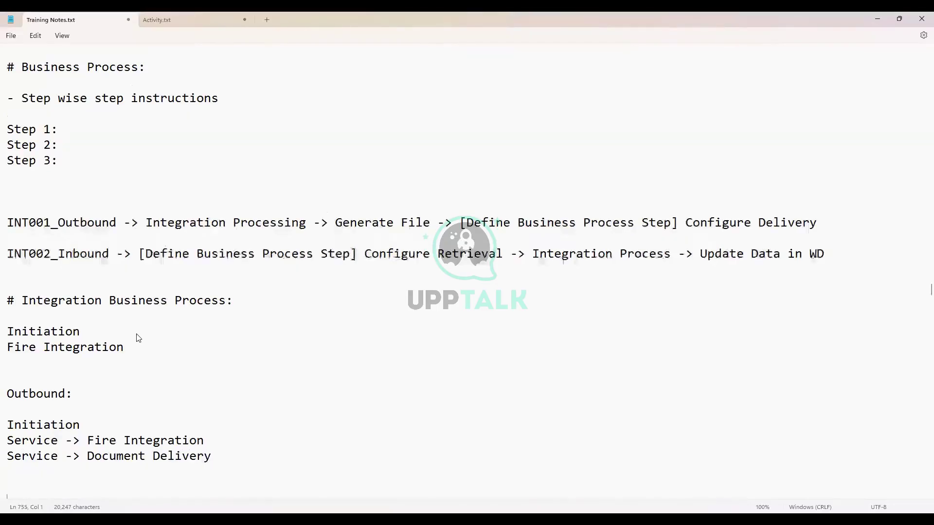
Step: Type an Inbound: heading with Initiation, Service -> Document Retrieval and Service -> Fire Integration
scroll(138, 340, down, 7)
text(In)
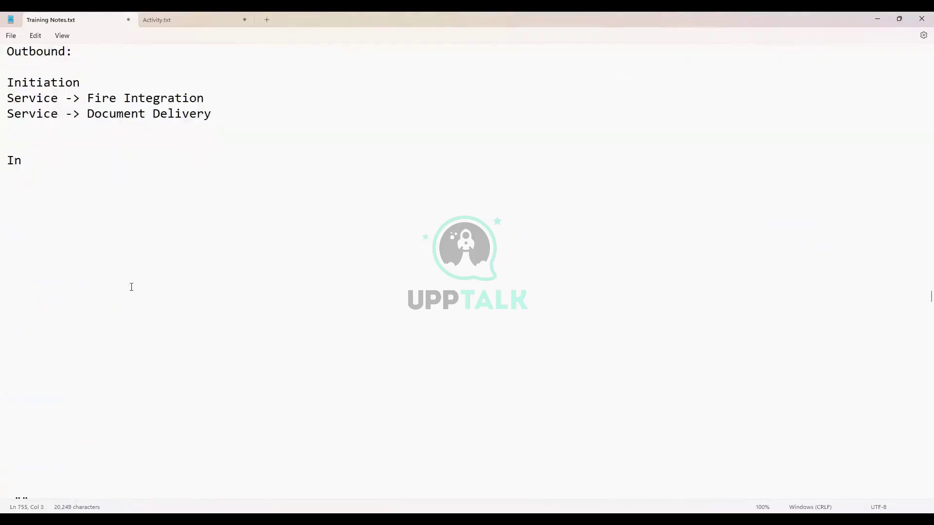
scroll(140, 274, up, 1)
scroll(139, 274, up, 1)
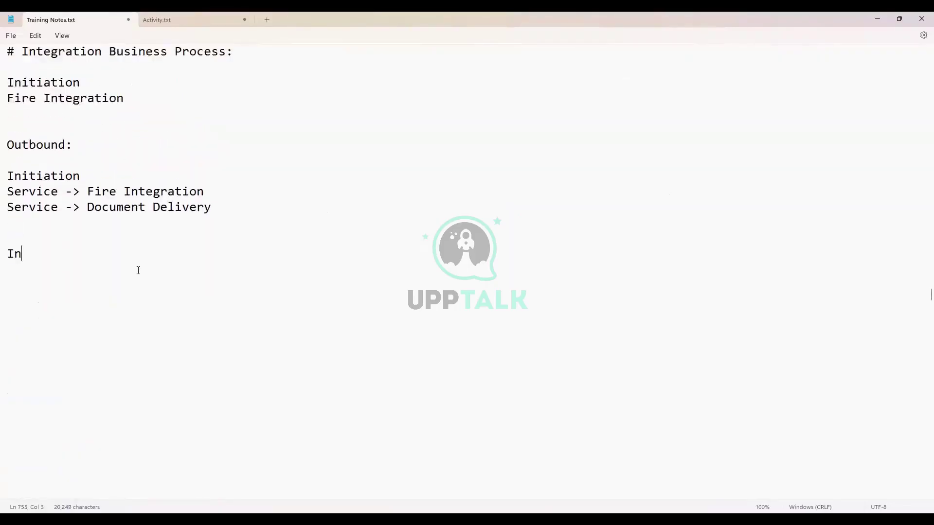
text(bound:)
key(Return)
text(Initia)
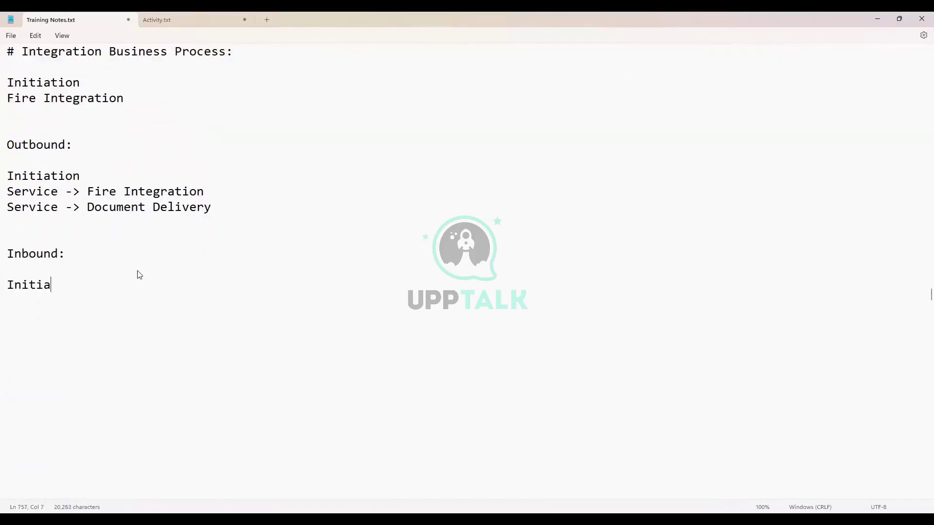
text(tio)
key(BackSpace)
text(ion)
key(Return)
text(Service -> Do)
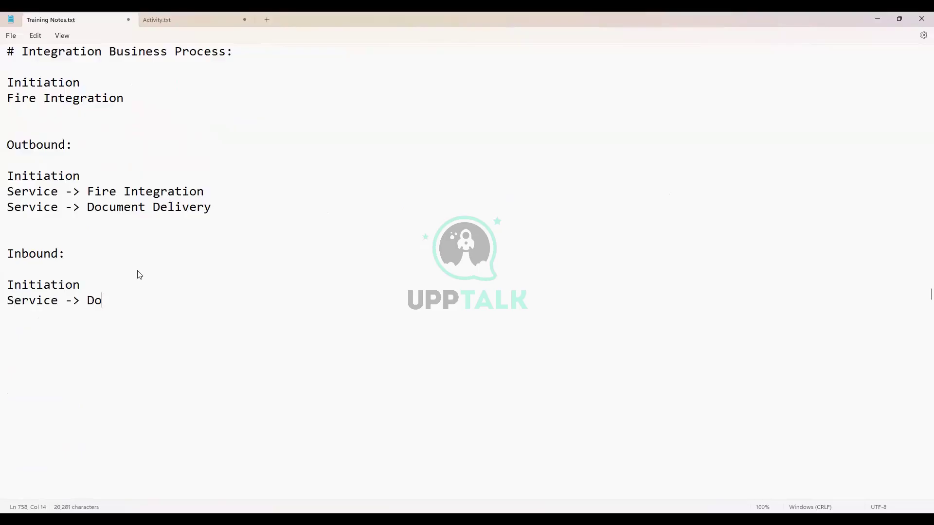
text(cument Retr)
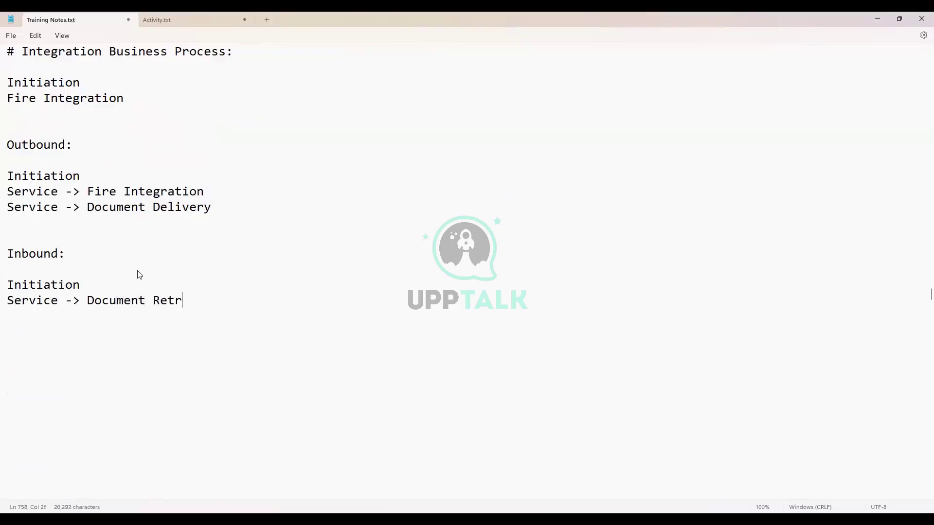
text(ieval )
text(Servive)
text( -> )
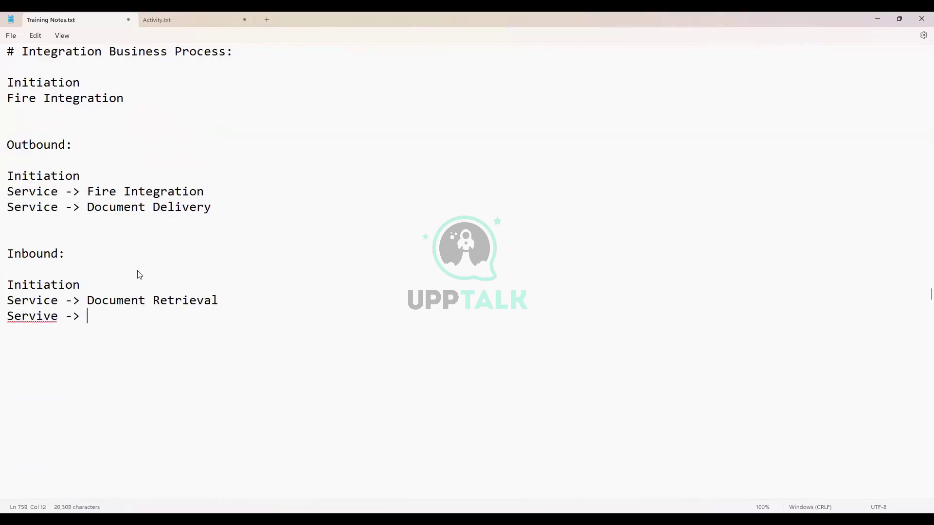
text(Fire Integration)
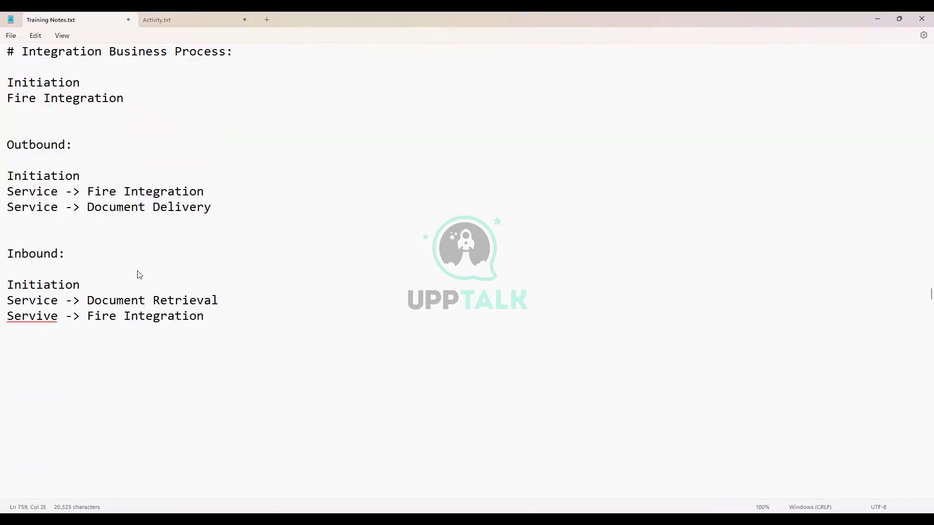
Step: Correct the misspelled Servive to Service using the spelling suggestion
click(53, 315)
right_click(53, 315)
click(20, 333)
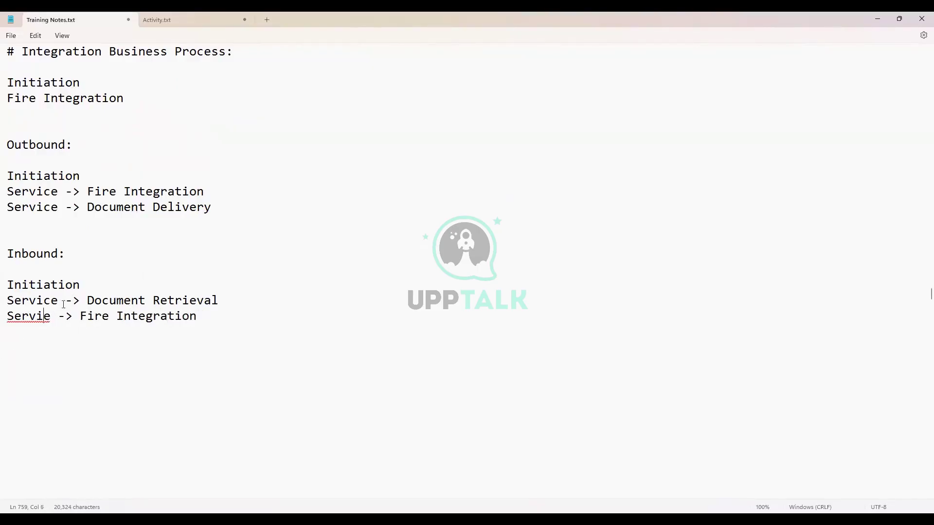
Step: Add a Test Transport: heading and begin its path line with INT (RA) ->
click(223, 321)
key(Return)
key(Return)
key(Return)
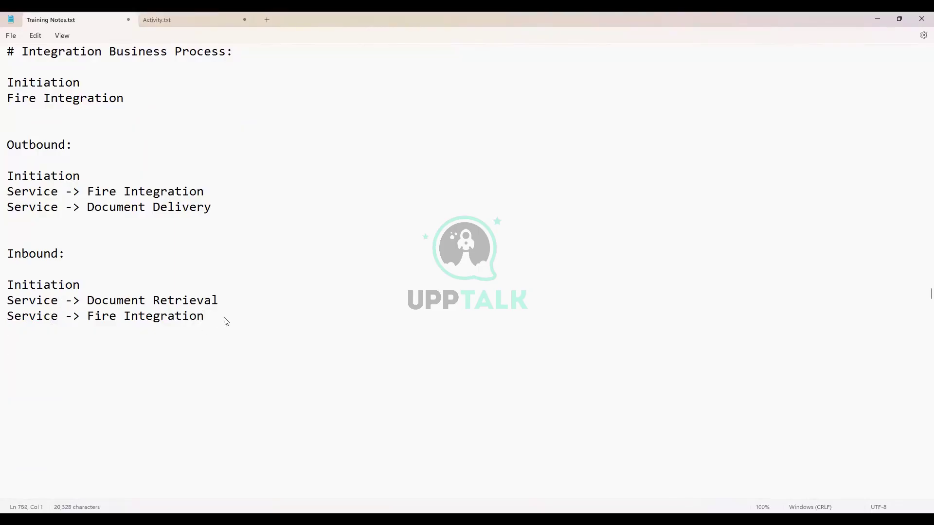
text(Test Transport:)
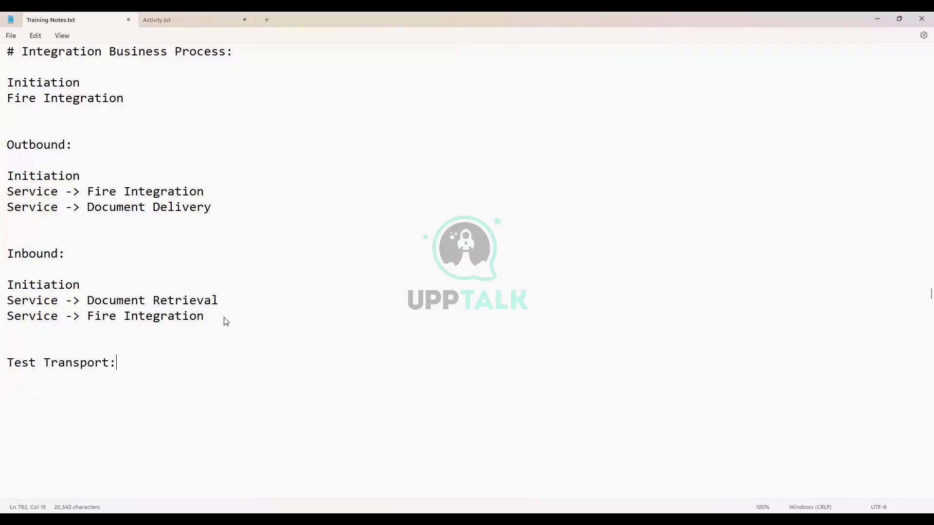
key(Return)
key(Return)
text(Integration System )
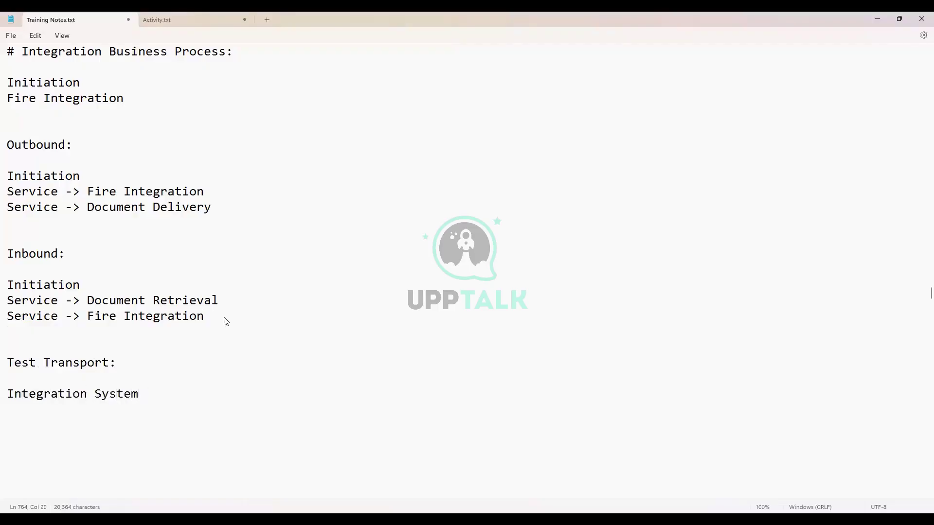
text(())
key(BackSpace)
key(BackSpace)
key(BackSpace)
text(INT )
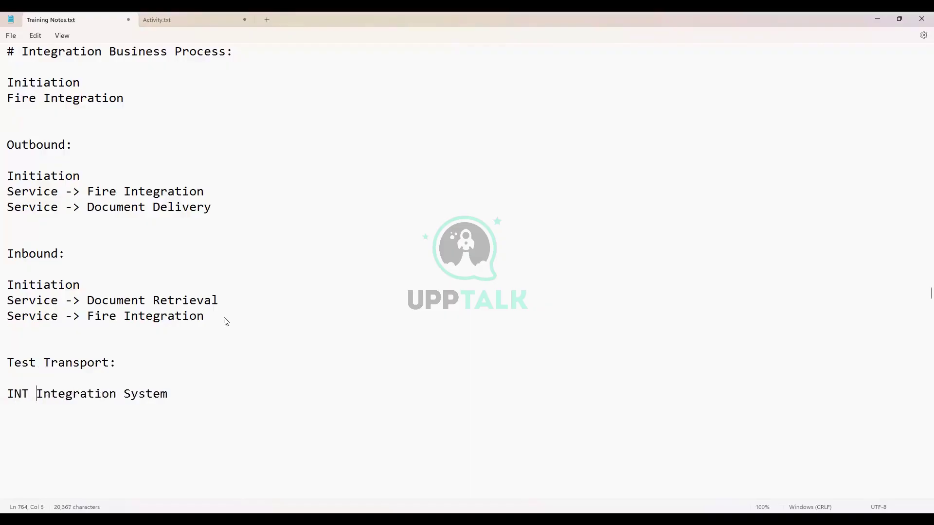
text(())
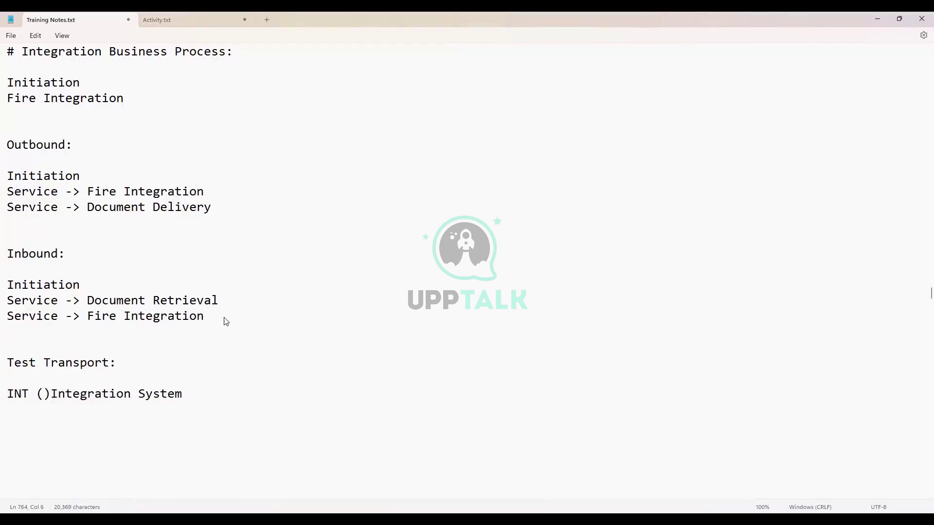
text(RA)
text( ->)
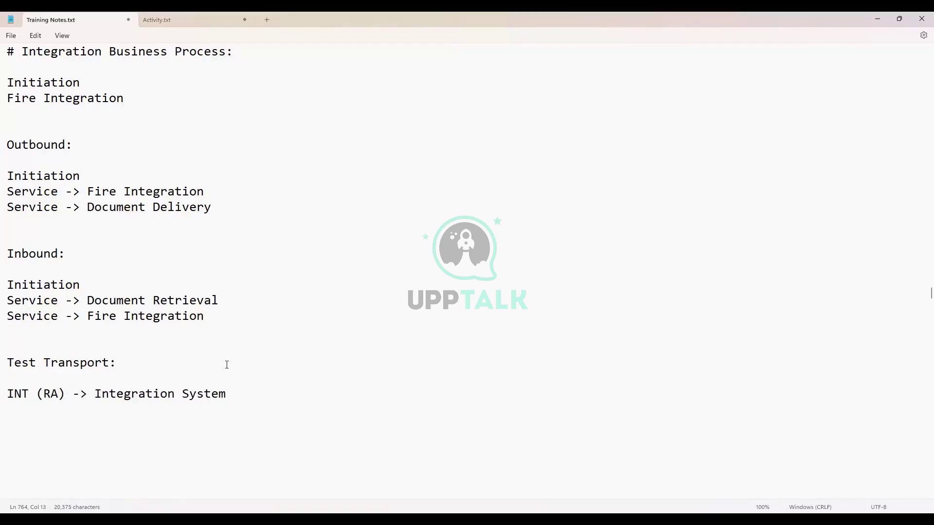
Step: Complete the path as INT (RA) -> Integration -> Test Transport
click(243, 394)
text(->  integra)
drag(196, 395, 183, 395)
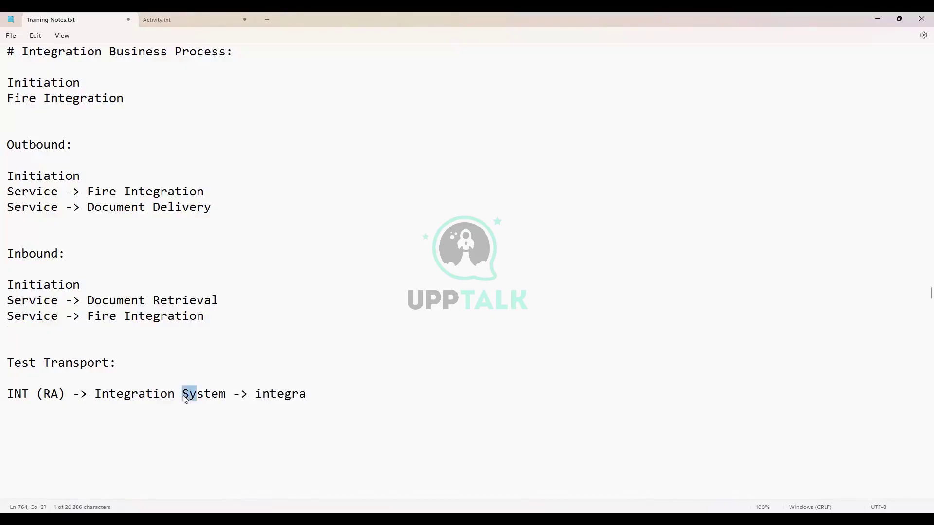
click(232, 394)
key(Left)
key(BackSpace)
key(BackSpace)
key(BackSpace)
key(BackSpace)
key(BackSpace)
key(BackSpace)
key(BackSpace)
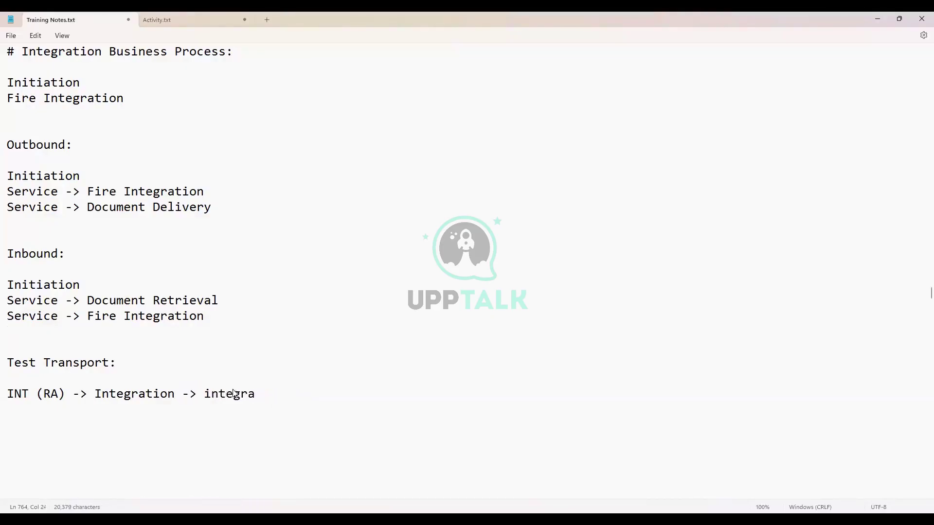
double_click(234, 394)
text(Test Transport)
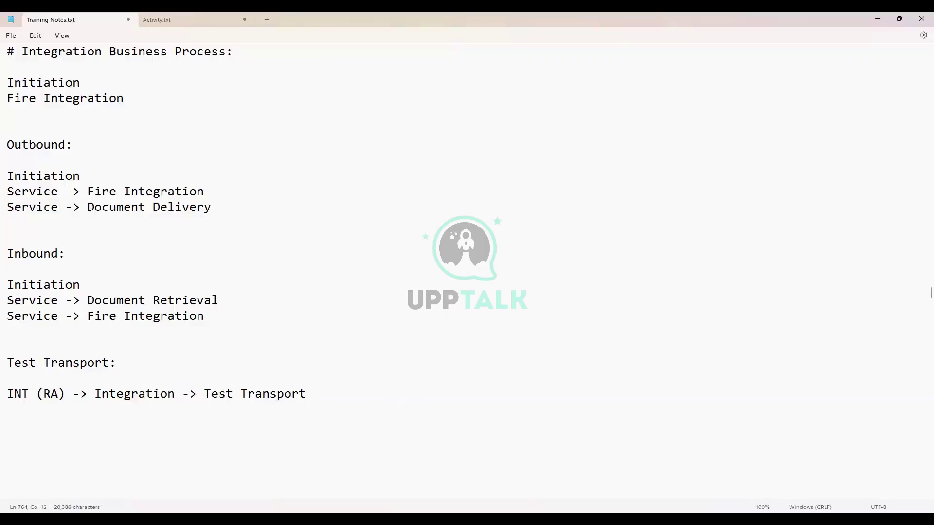
key(Return)
key(Return)
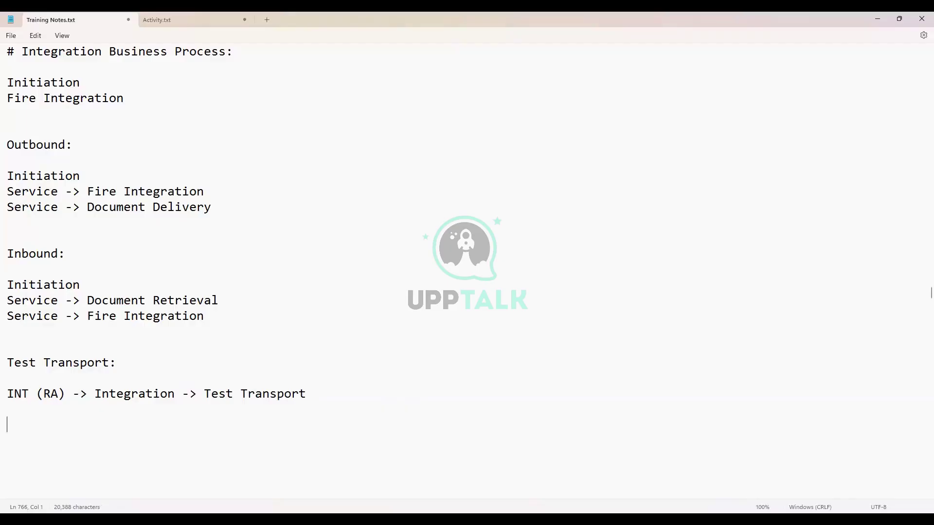
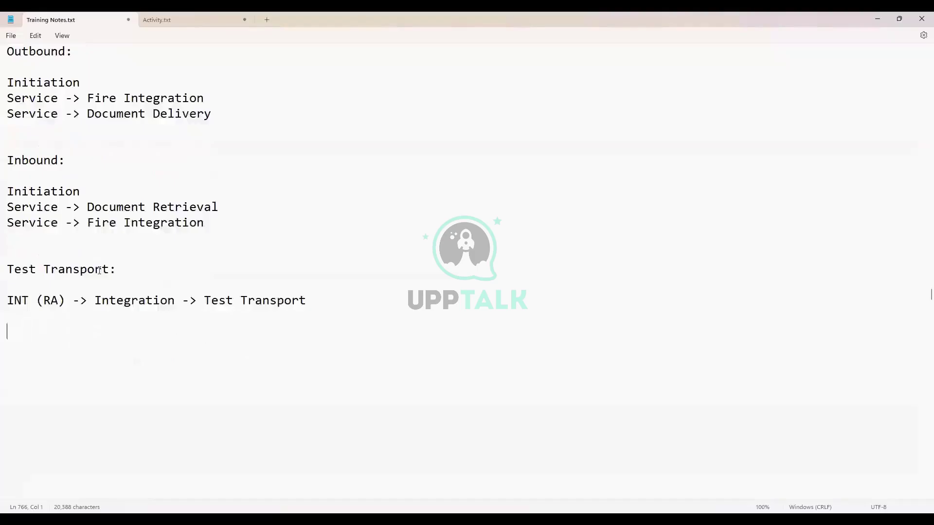
Step: Add a 'Sequence Generators:' heading with Employee.csv as the first example file name
scroll(98, 267, up, 2)
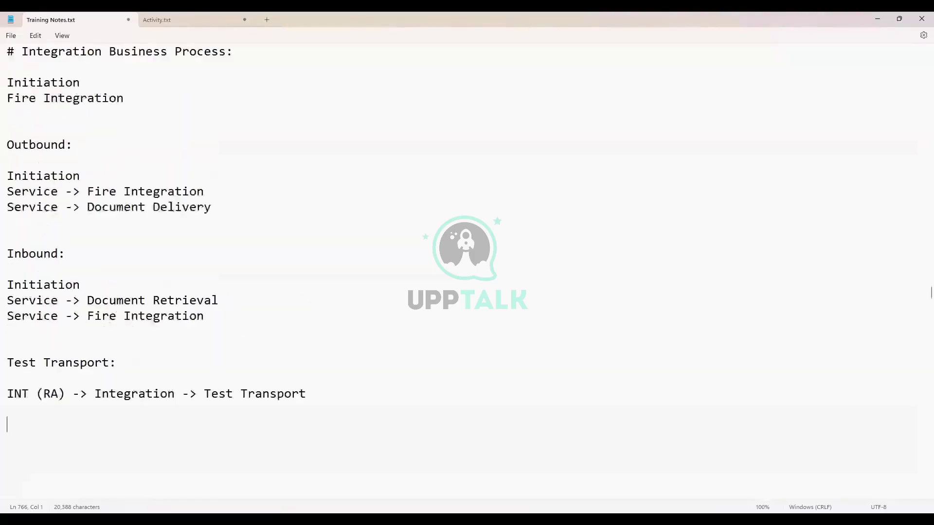
scroll(118, 248, down, 3)
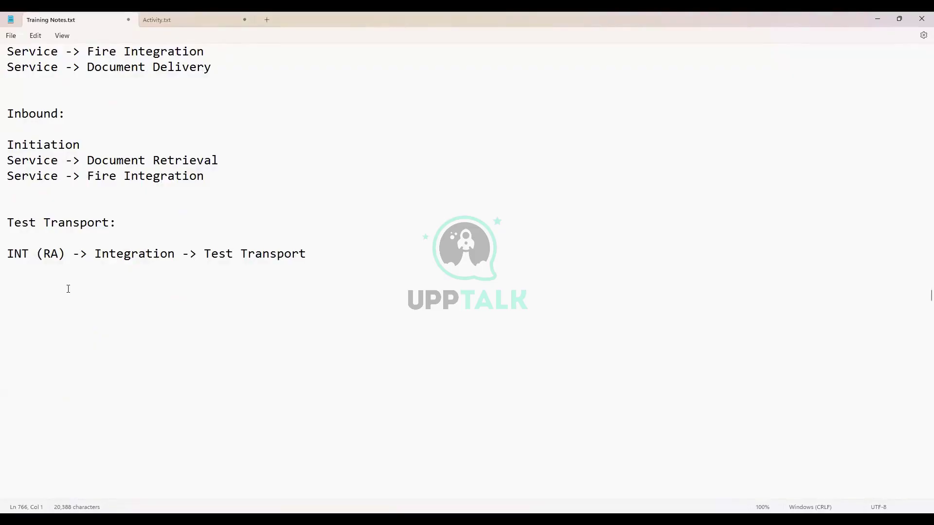
text(Integratio)
double_click(67, 289)
text(Sequence Generators:)
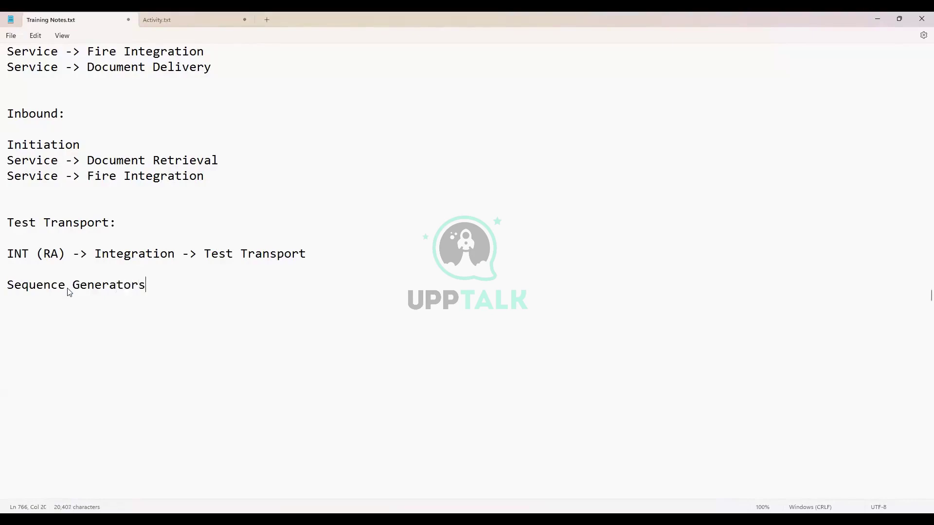
key(Return)
key(Return)
text(Employee.csv)
key(Return)
key(Return)
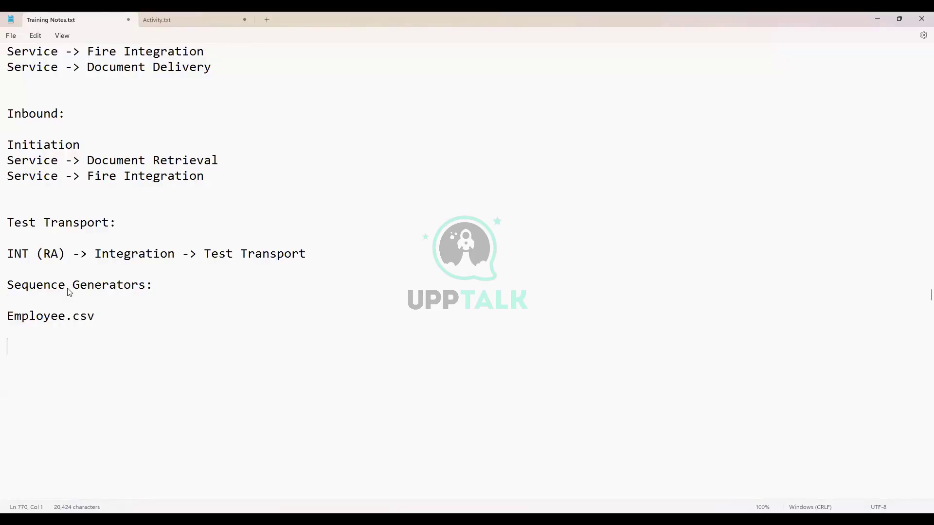
Step: List Employee_ddmmyyyy.csv, Employee_24062024.csv and Employee_25062024.csv on separate lines below it
scroll(83, 334, down, 1)
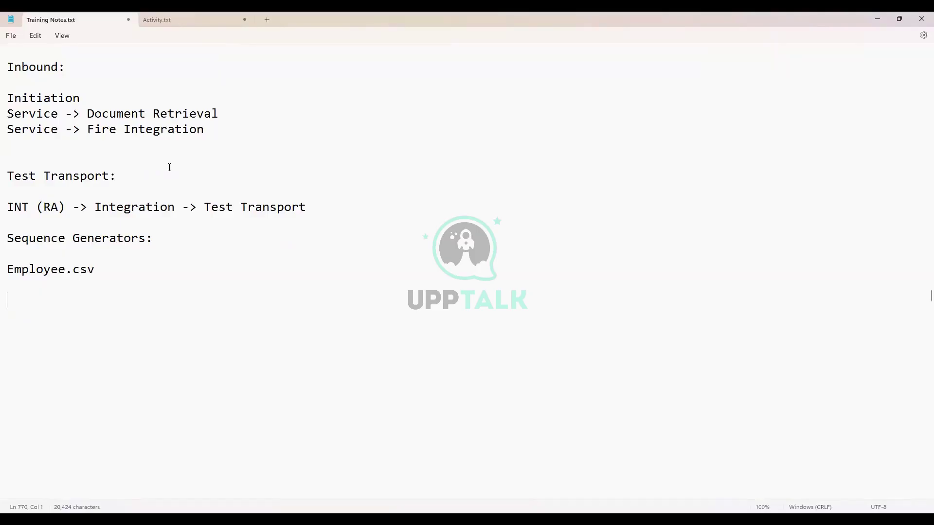
text(Employee_ddmm)
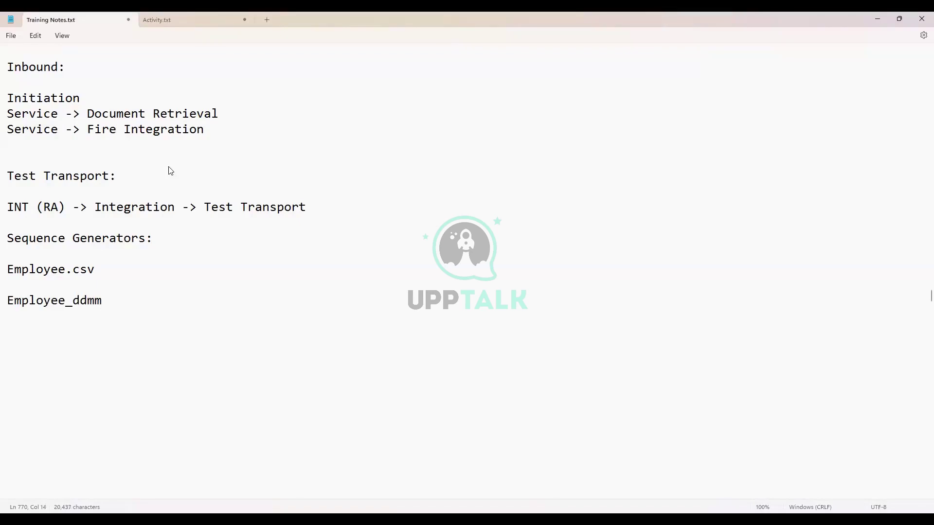
text(yyyy.csv)
key(Return)
key(Return)
text(Employee)
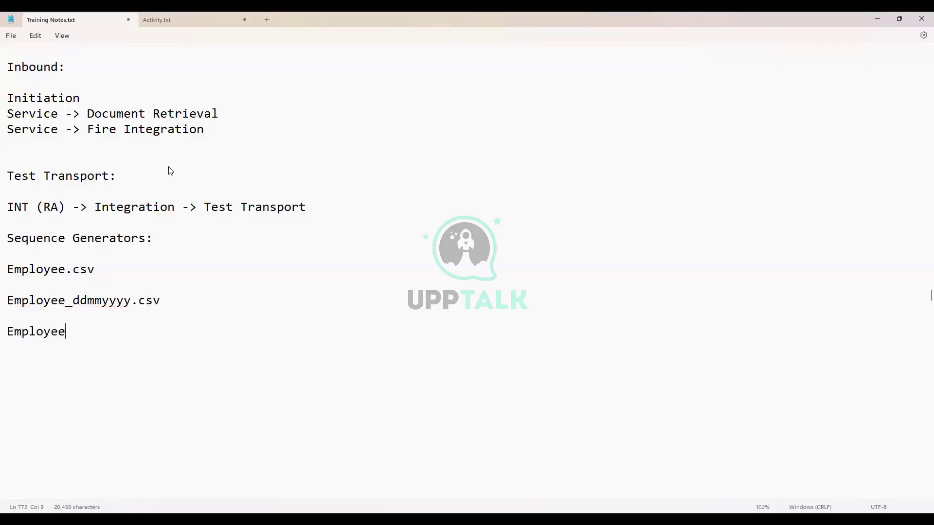
text(_)
text(/)
key(BackSpace)
text(062024.csv)
key(Return)
text(E)
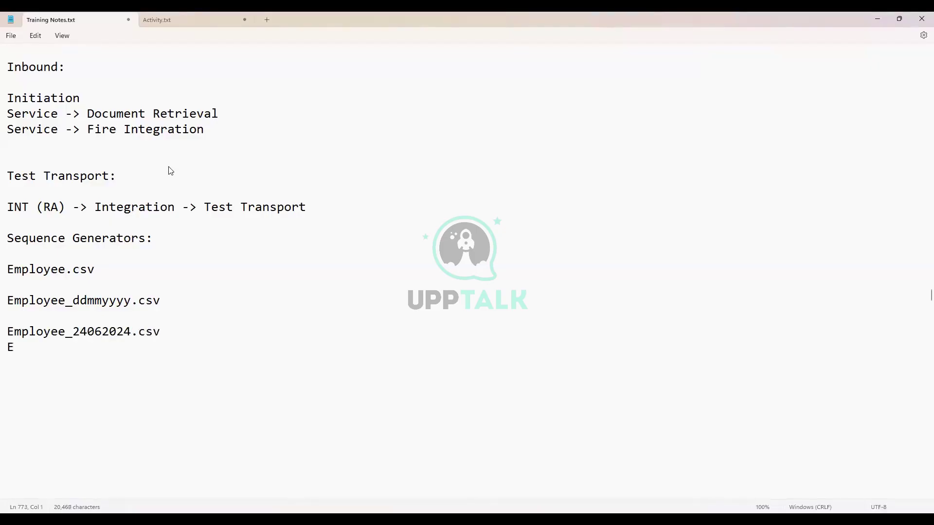
text(mployee_2506)
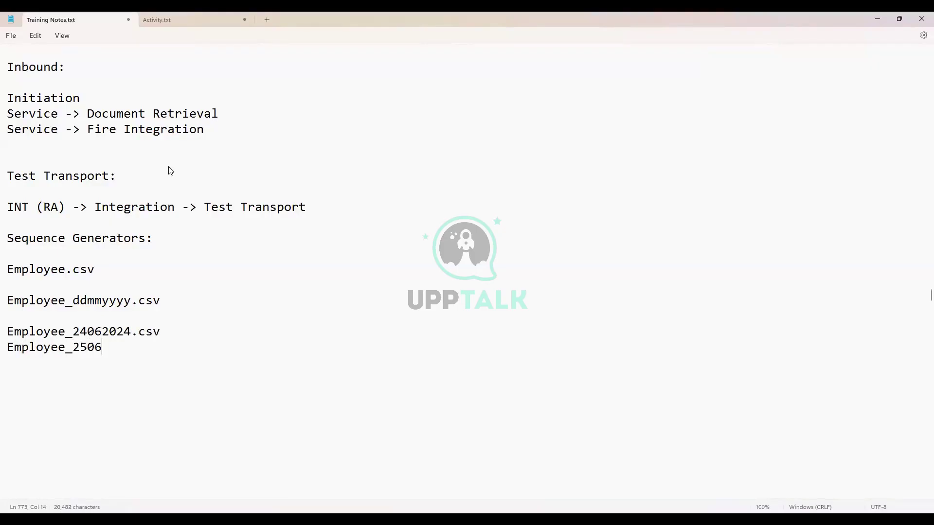
text(2024.csv)
Step: Append _1 to Employee_25062024.csv and paste a copy below it numbered _2
scroll(158, 226, down, 2)
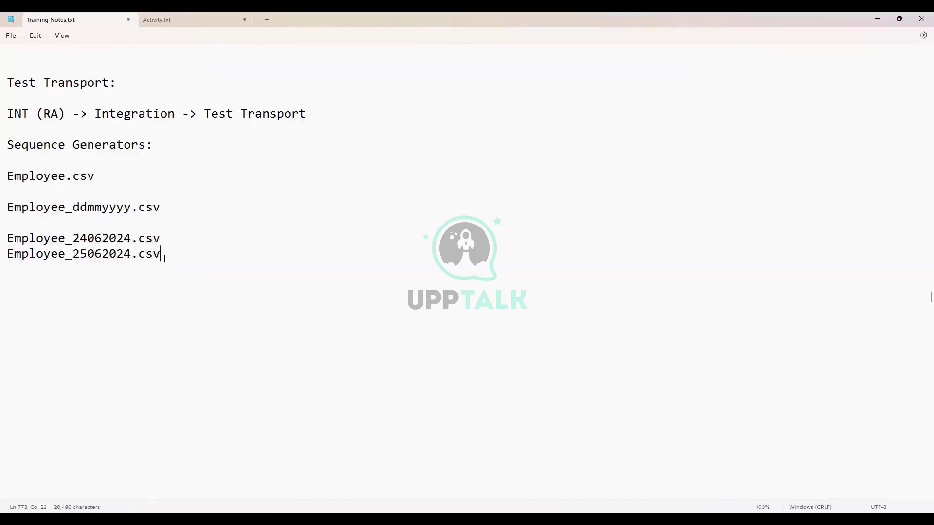
drag(73, 255, 134, 259)
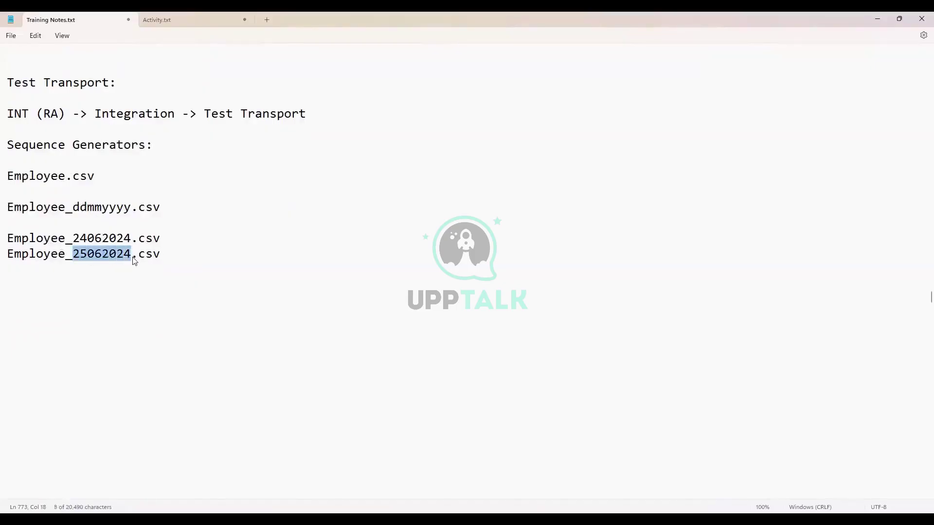
click(179, 258)
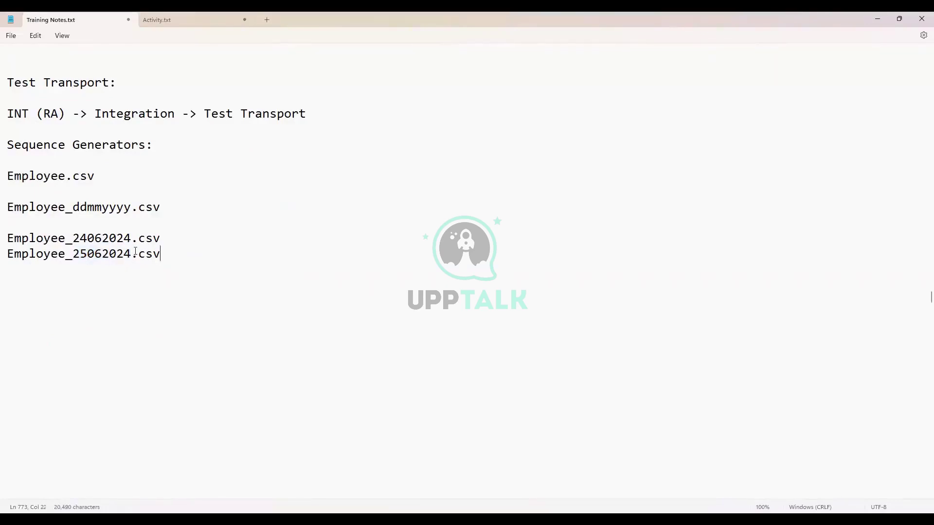
scroll(125, 290, up, 2)
scroll(125, 290, up, 1)
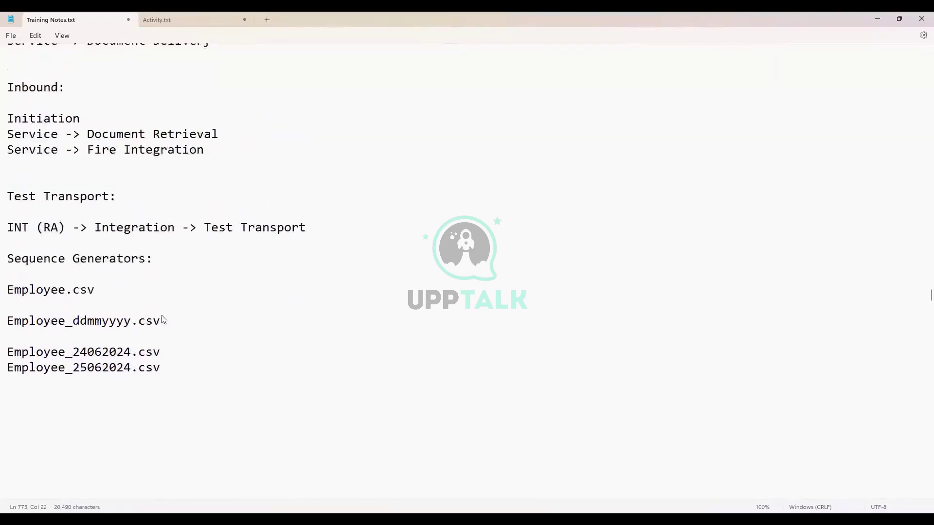
scroll(162, 318, down, 1)
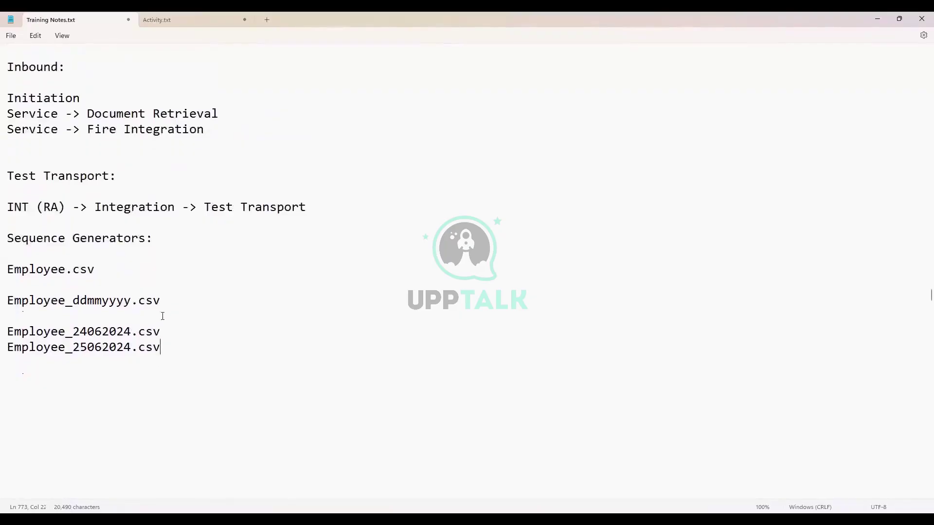
click(132, 348)
text(_1)
drag(182, 350, 7, 348)
key(ctrl+c)
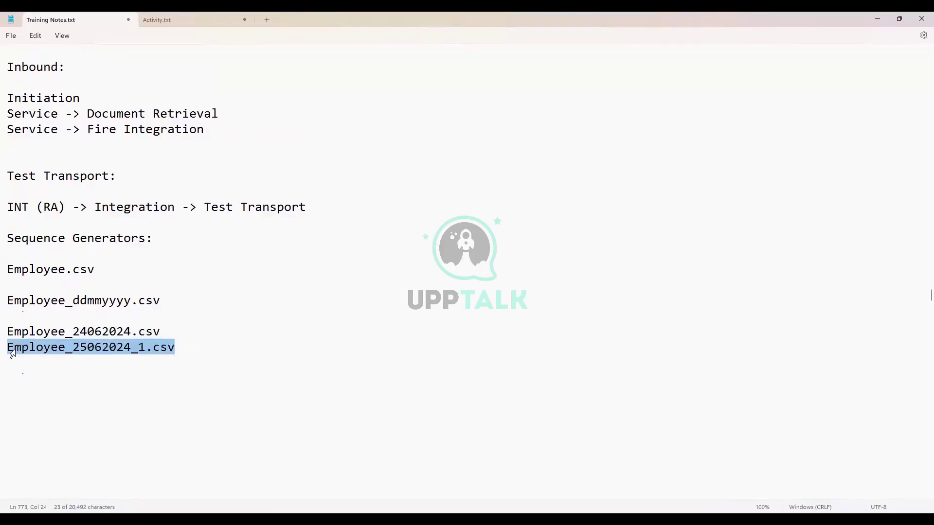
click(188, 348)
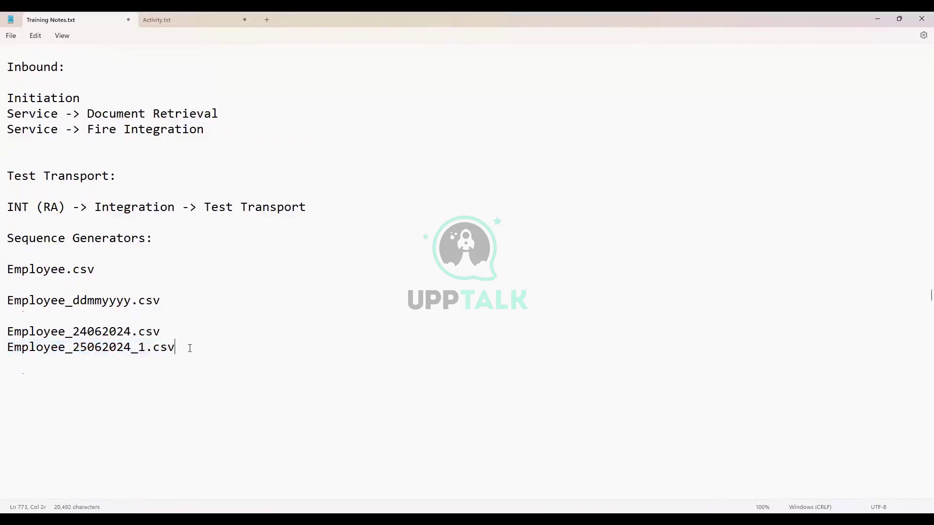
key(Return)
key(ctrl+v)
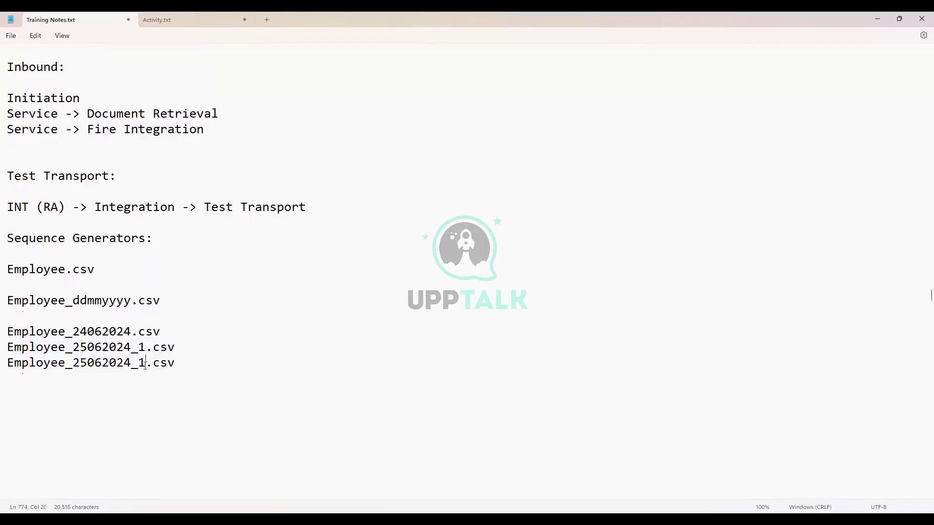
key(BackSpace)
text(2)
Step: Renumber the list as Employee_24062024_1.csv, Employee_25062024_2.csv and Employee_25062024_3.csv
click(139, 327)
key(Left)
text(_1)
key(Down)
key(BackSpace)
text(2)
key(Down)
key(BackSpace)
text(3)
Step: Search 'create seque gene' and open the Create ID Definition / Sequence Generator task
scroll(209, 368, up, 1)
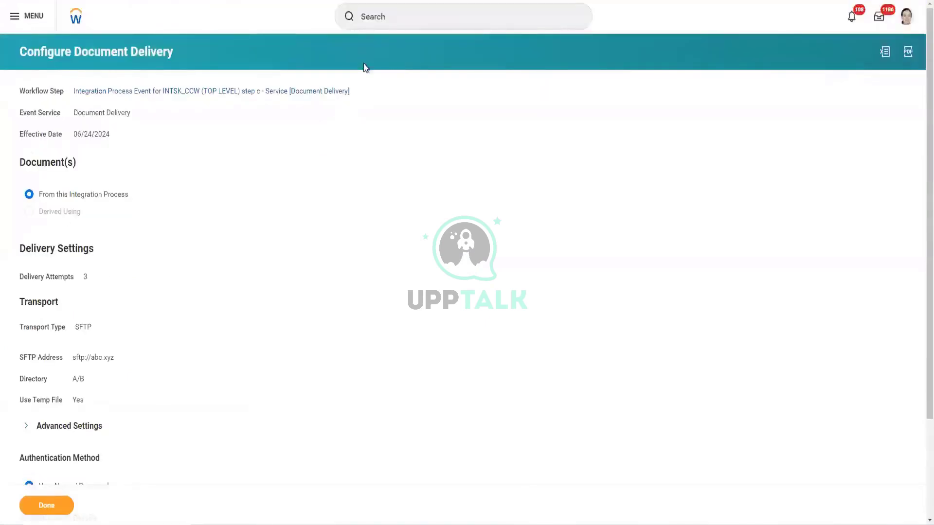
scroll(364, 68, down, 1)
scroll(370, 61, up, 1)
click(386, 17)
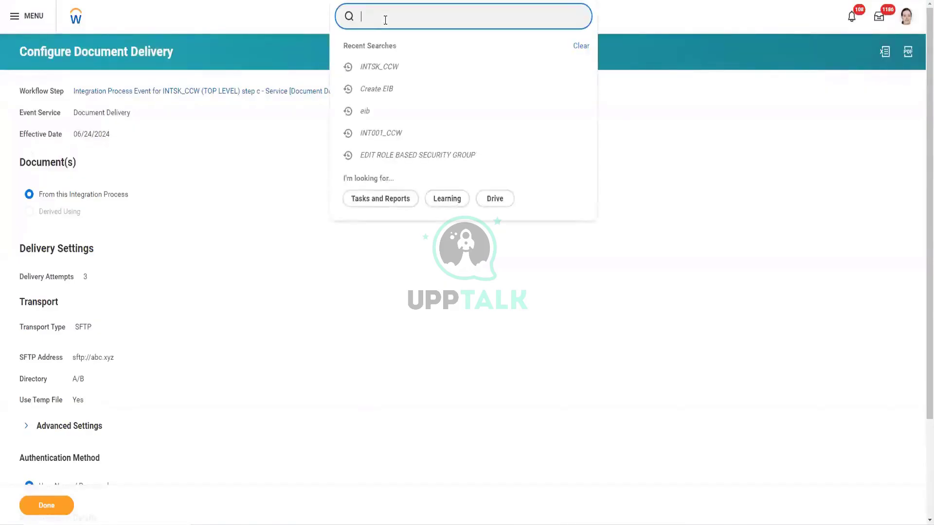
text(create s)
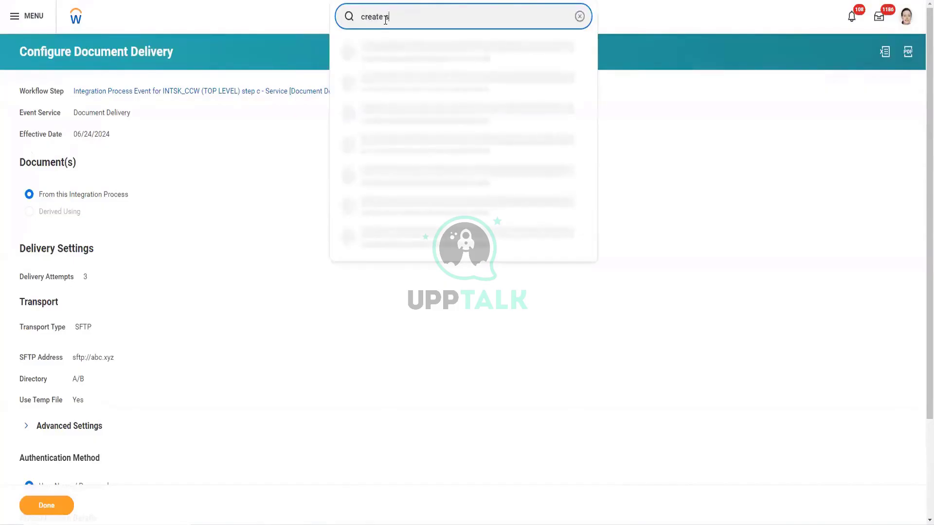
text(eque gene)
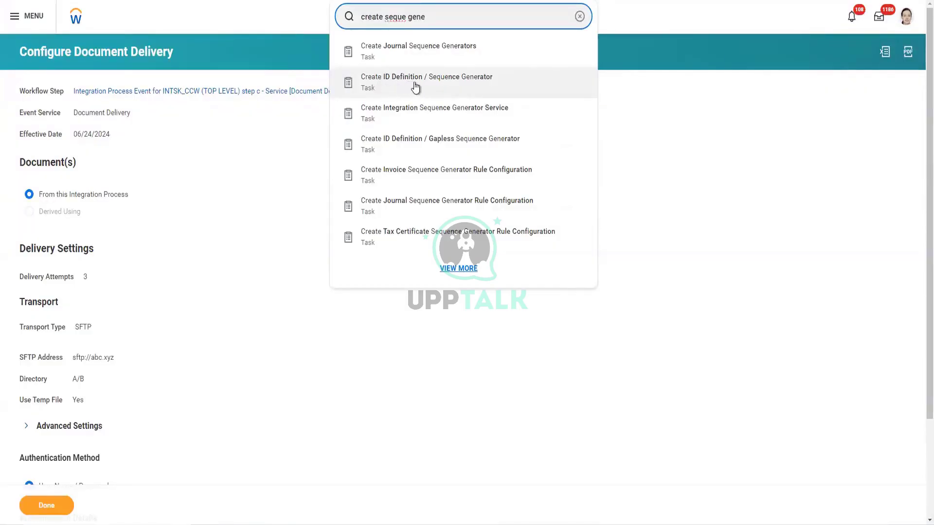
click(455, 85)
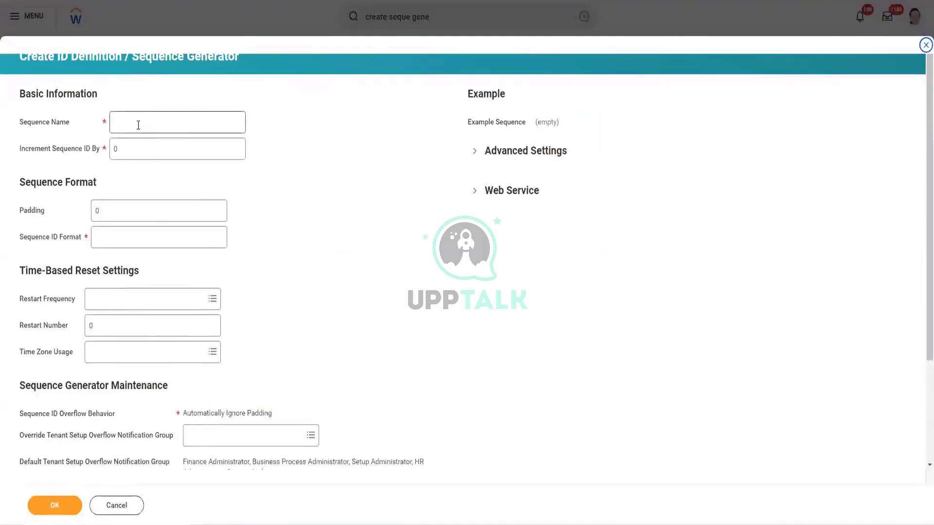
Step: Enter an INT001 batch sequence name with the trainee's name, and set the increment to 1
click(137, 125)
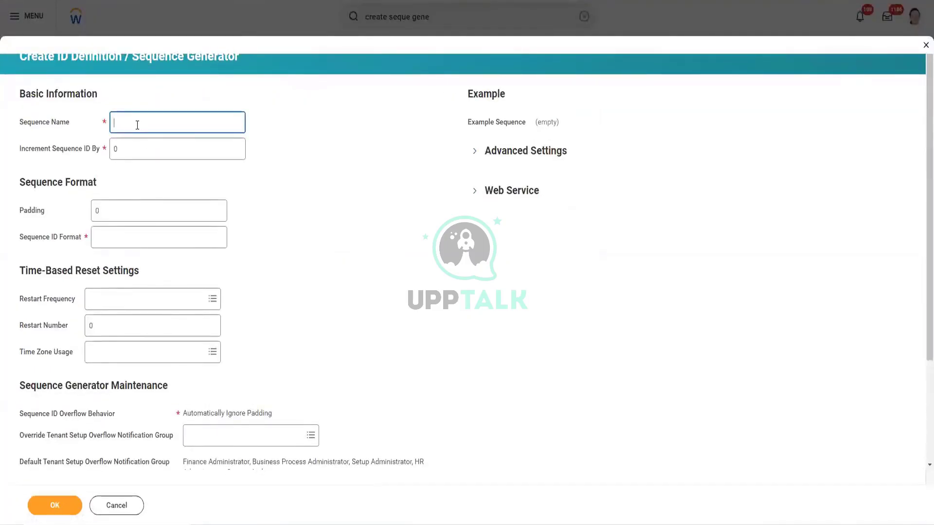
text(INT001_Ganesh_Batch2)
click(143, 148)
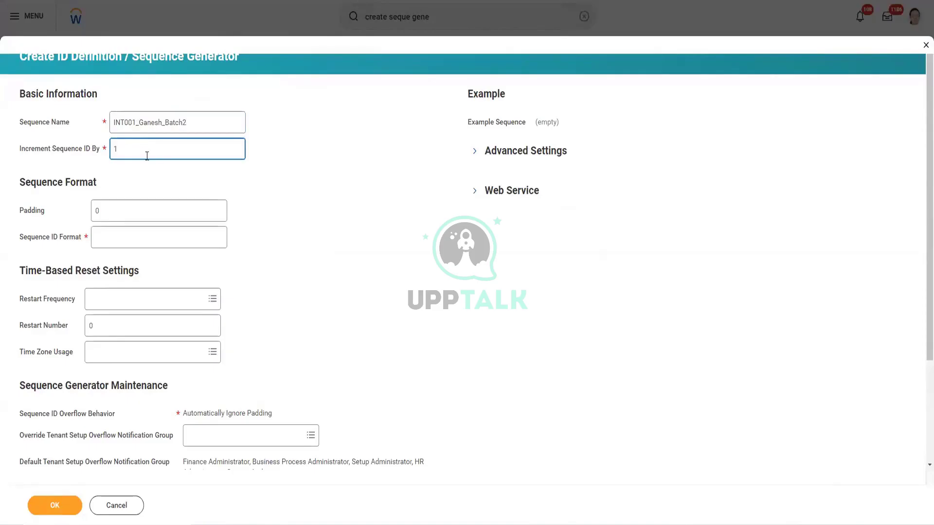
click(282, 187)
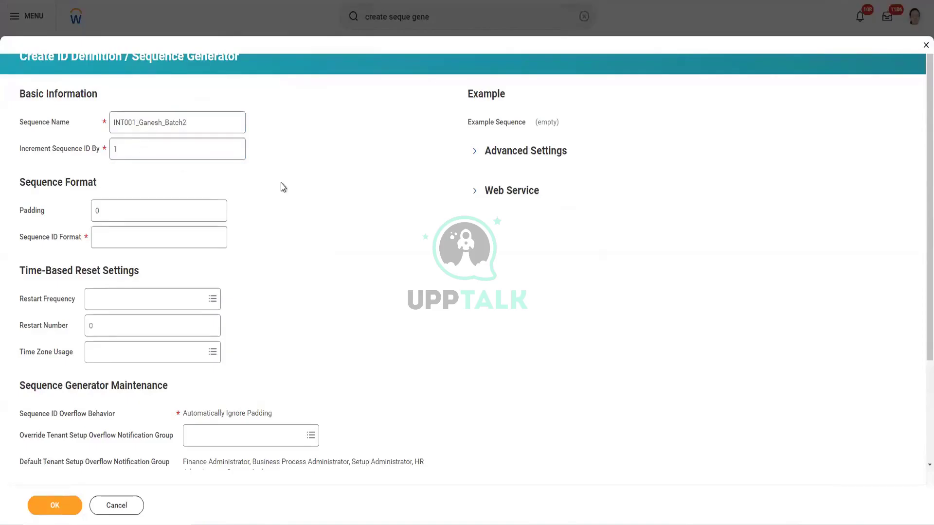
click(106, 209)
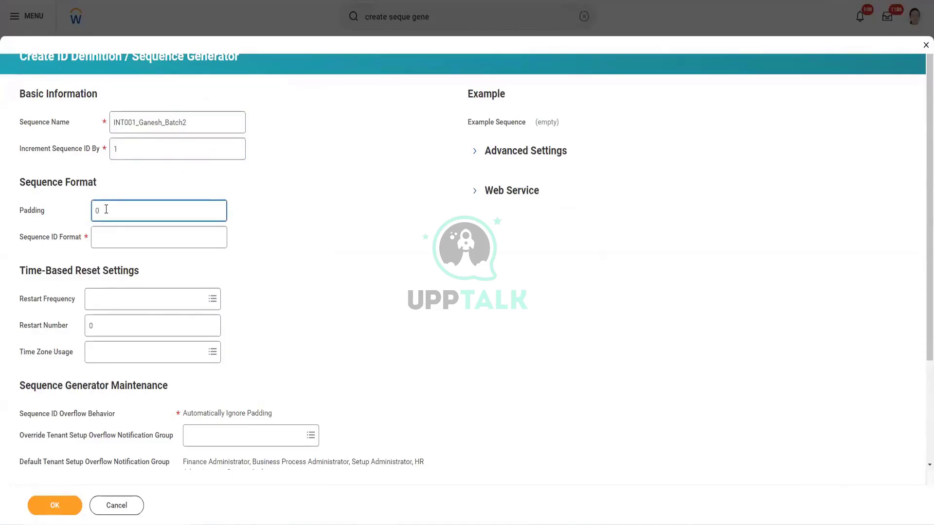
mouse_move(299, 524)
key(alt+Tab)
Step: Jot a few extra lines and pad the three file counters with 00
key(Return)
key(Return)
key(Return)
key(Return)
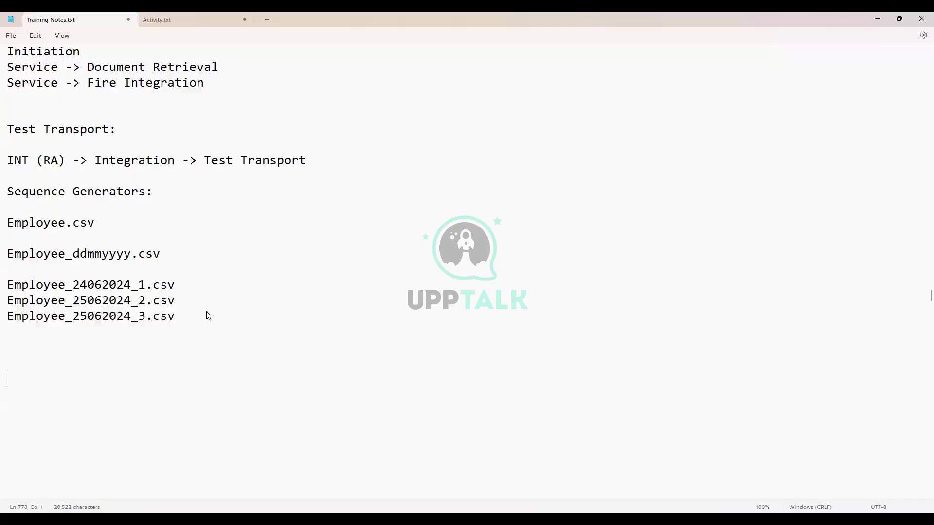
text(20)
key(Return)
key(Return)
text(Emplo)
click(138, 285)
text(00)
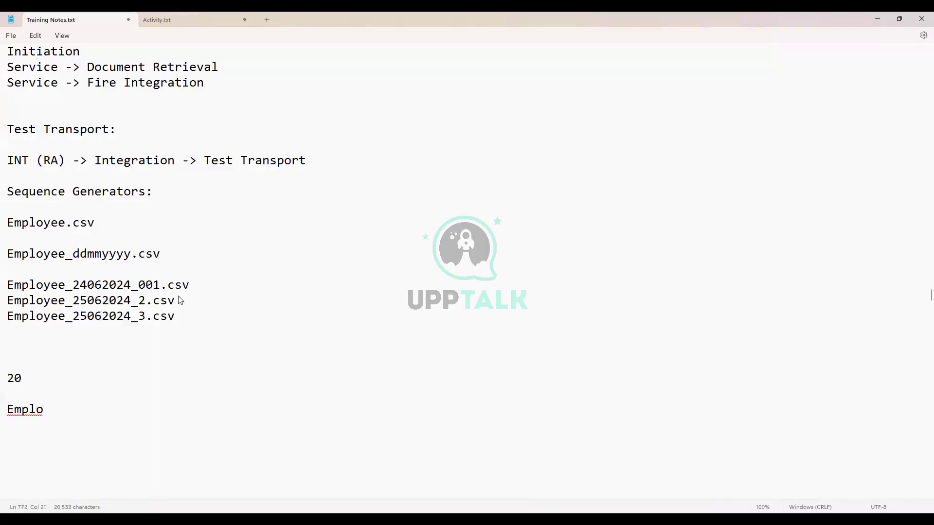
click(138, 301)
text(00)
click(137, 317)
text(00)
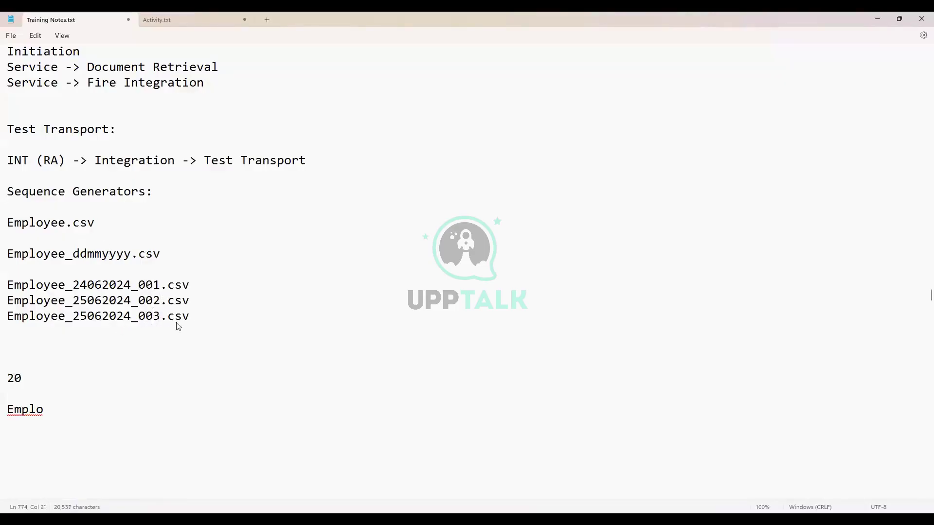
click(167, 319)
Step: Trim the first name back to Employee_24062024_1.csv and return to the Workday form
drag(154, 285, 139, 287)
key(BackSpace)
drag(178, 285, 2, 285)
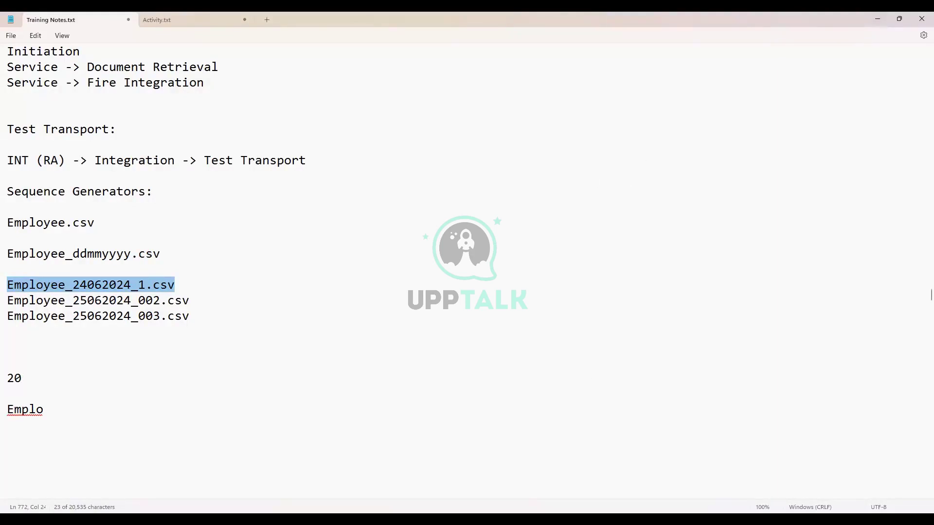
key(alt+Tab)
scroll(234, 235, down, 2)
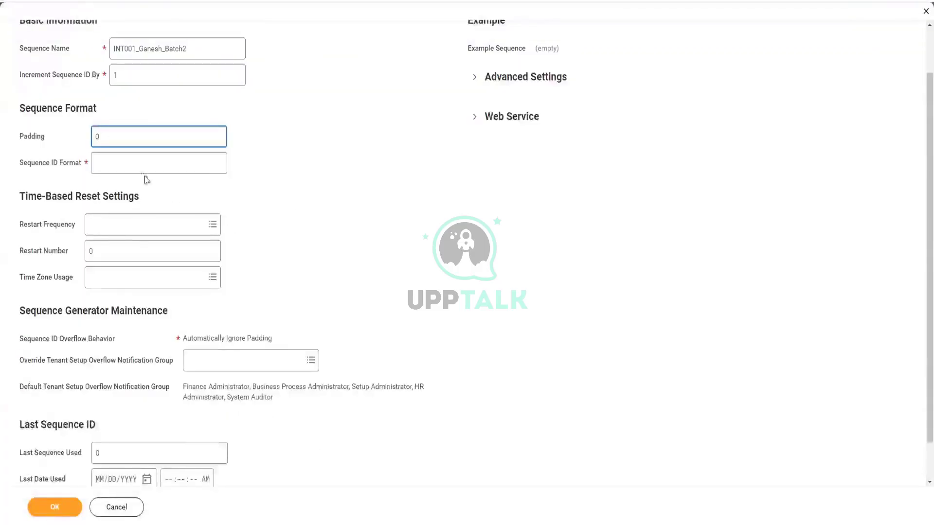
Step: Type Employee_ into the Sequence ID Format field
click(137, 162)
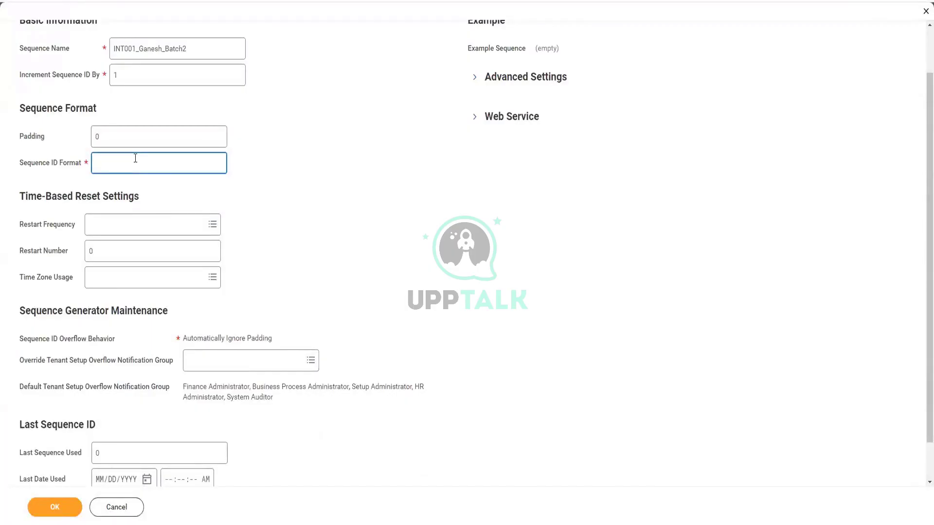
text(Employee)
text(_)
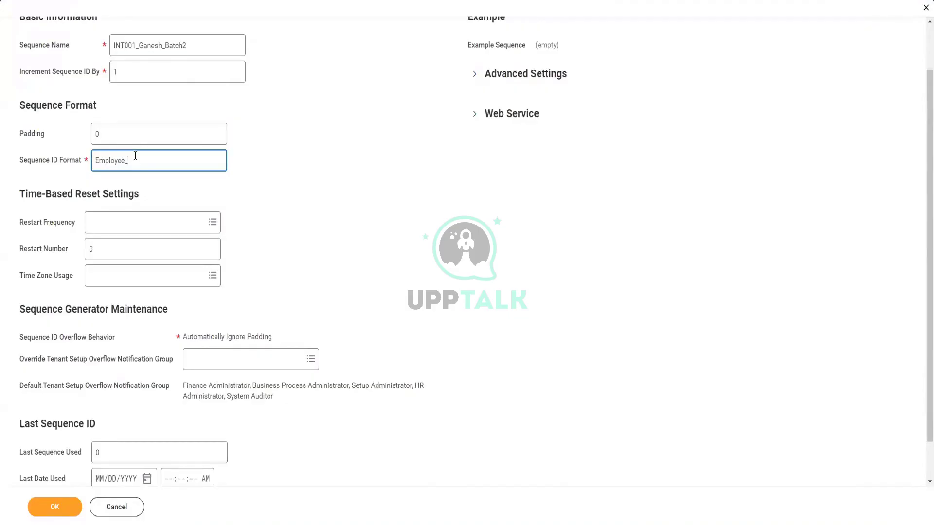
Step: Extend the Sequence ID Format to Employee_[dd][mm][yyyy].csv
click(323, 240)
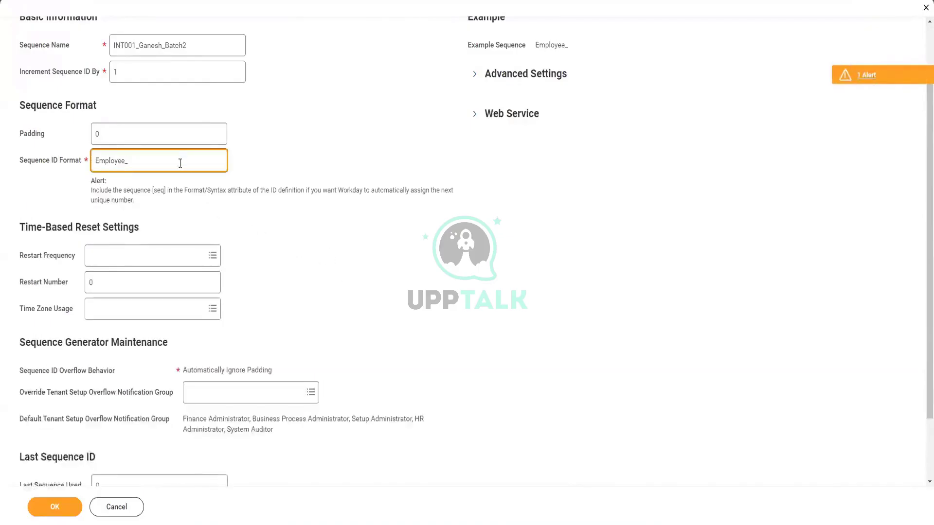
mouse_move(177, 159)
scroll(203, 237, up, 2)
click(148, 216)
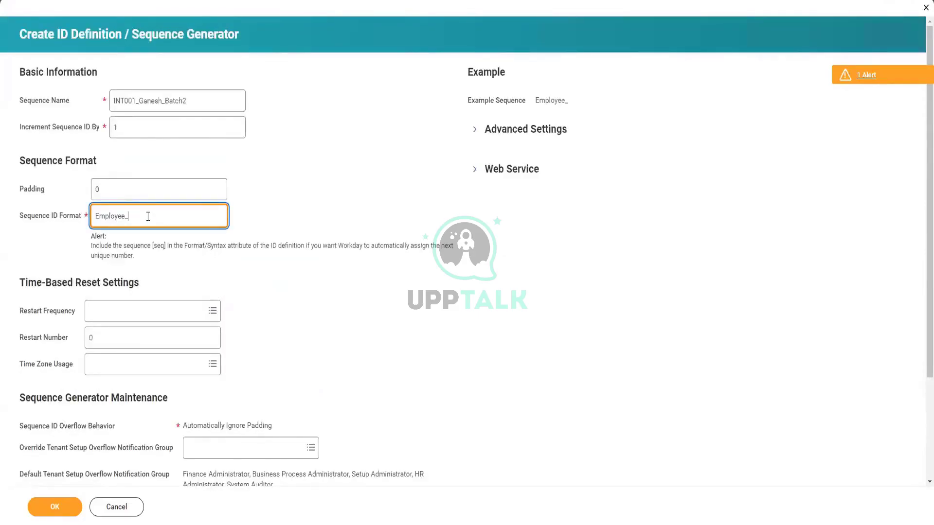
text([)
text(])
text(dd])
text([mm)
text(])
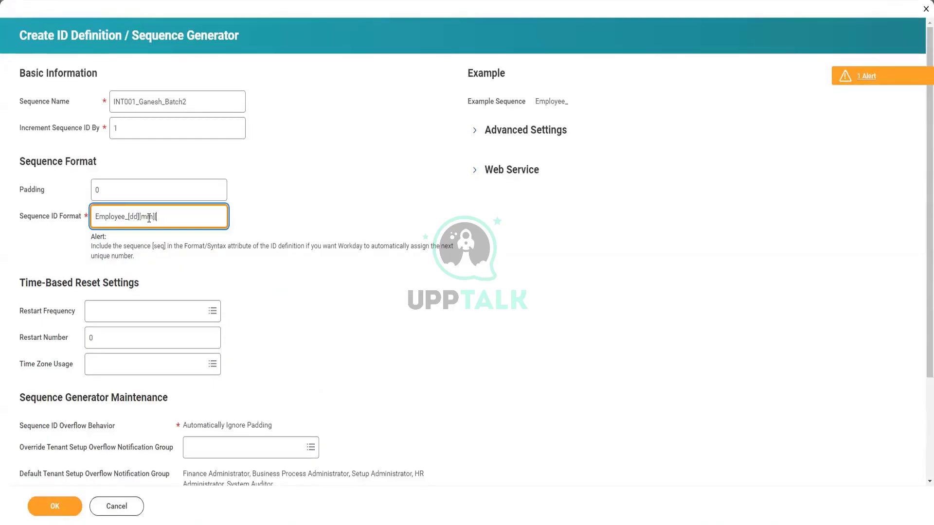
text([yyyy].csv)
Step: Apply the format and inspect the example preview Employee_24372024.csv
drag(196, 217, 85, 219)
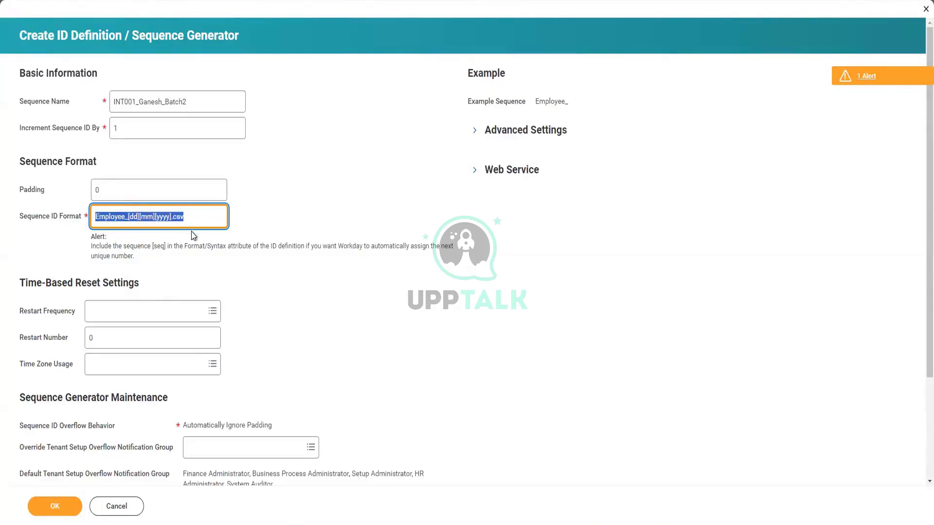
click(321, 319)
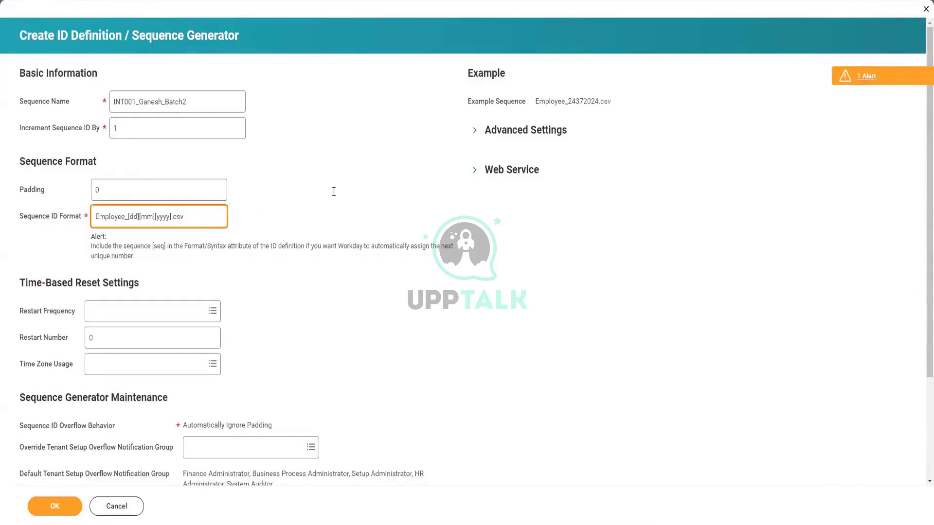
drag(479, 103, 609, 103)
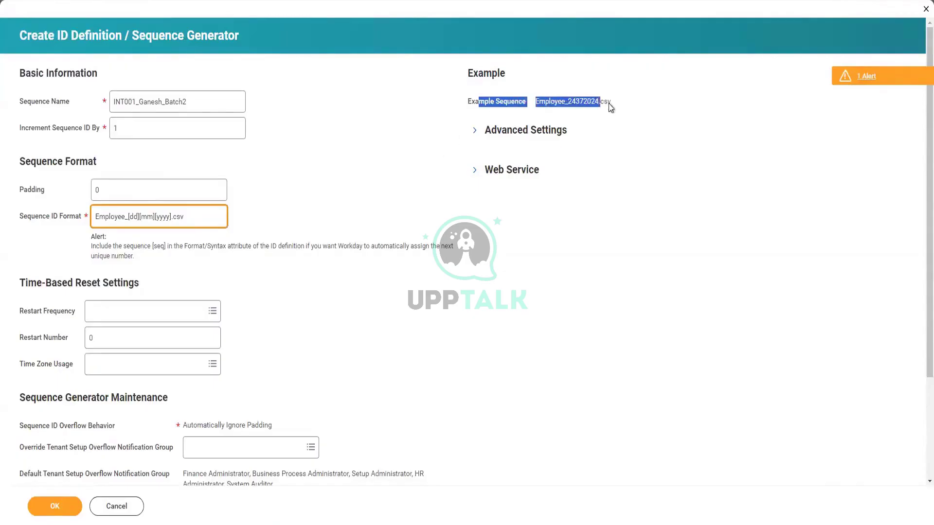
click(590, 158)
drag(538, 103, 607, 106)
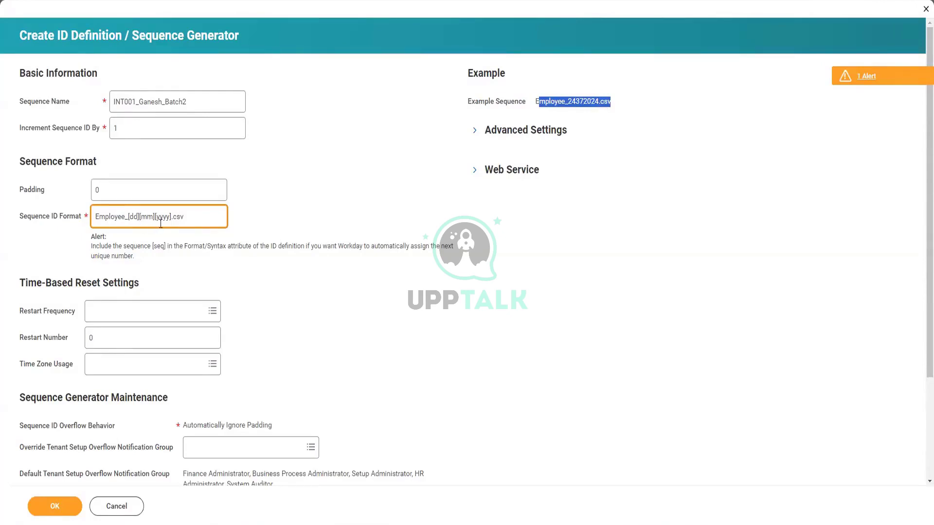
click(583, 117)
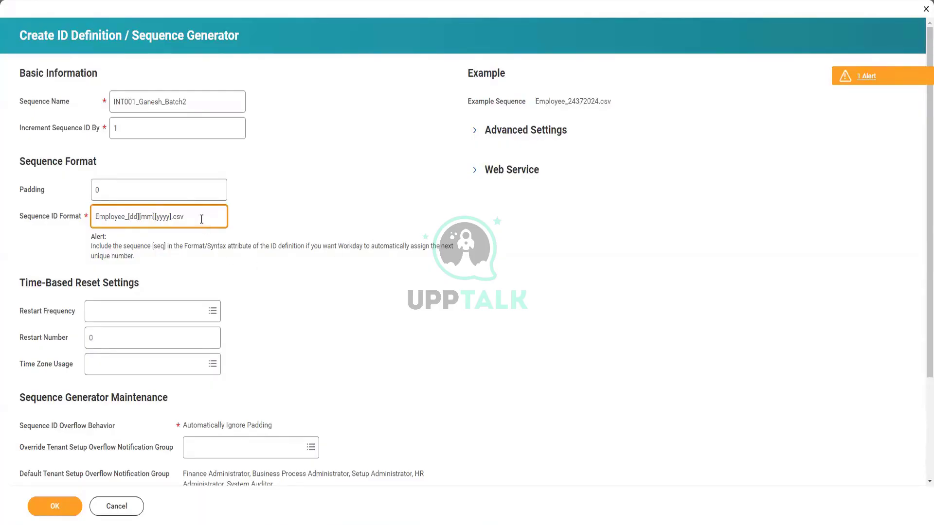
mouse_move(201, 220)
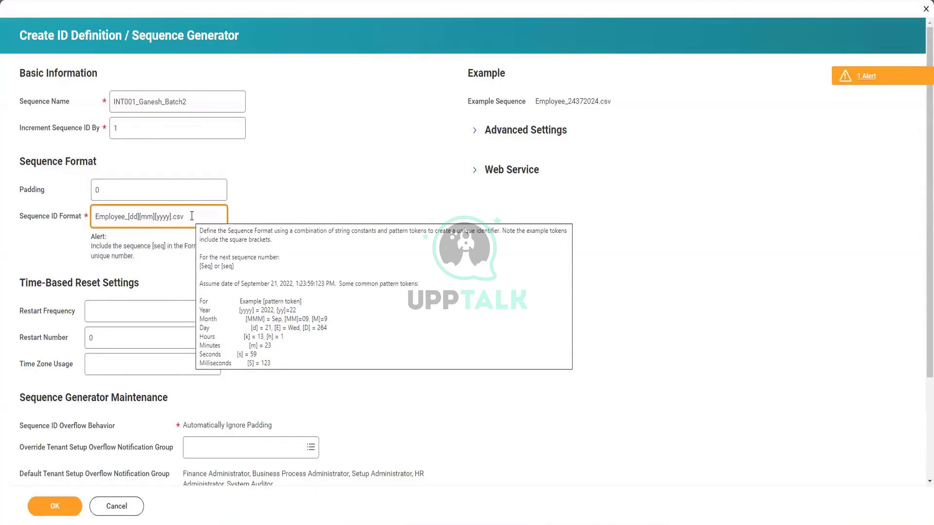
Step: Change [mm] to [MM] so the example previews Employee_24062024.csv
click(153, 217)
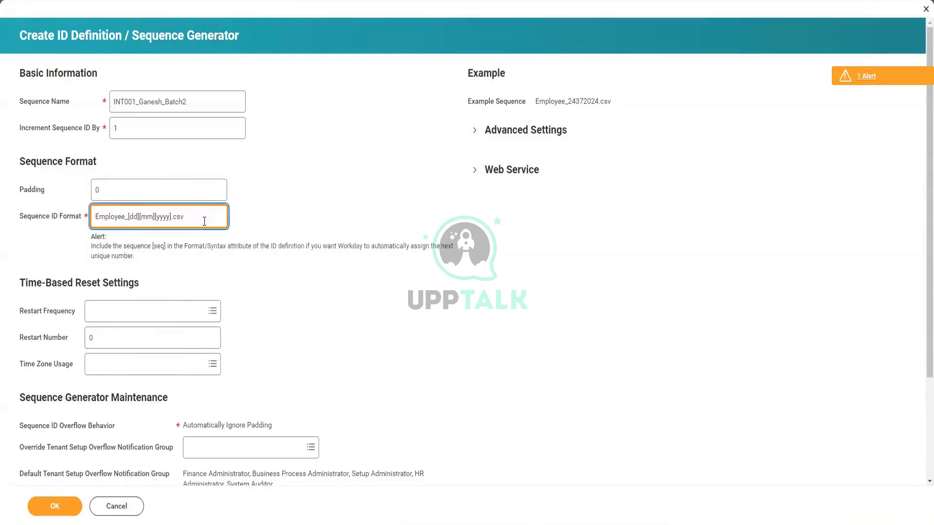
key(BackSpace)
key(BackSpace)
text(MM)
click(273, 225)
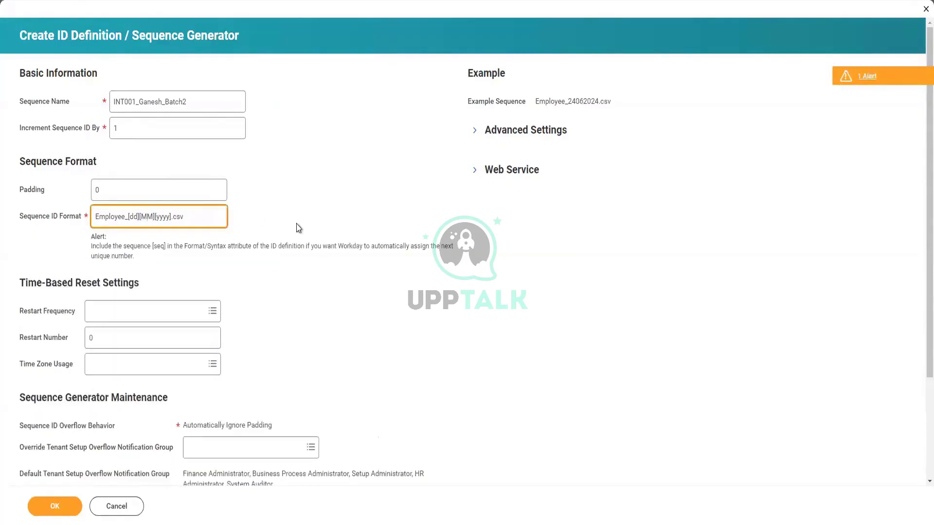
drag(568, 103, 593, 114)
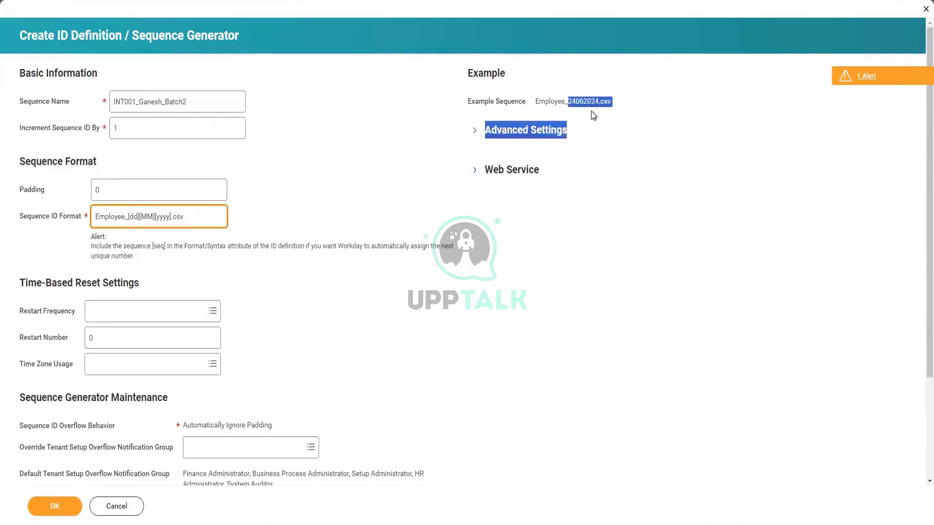
click(585, 138)
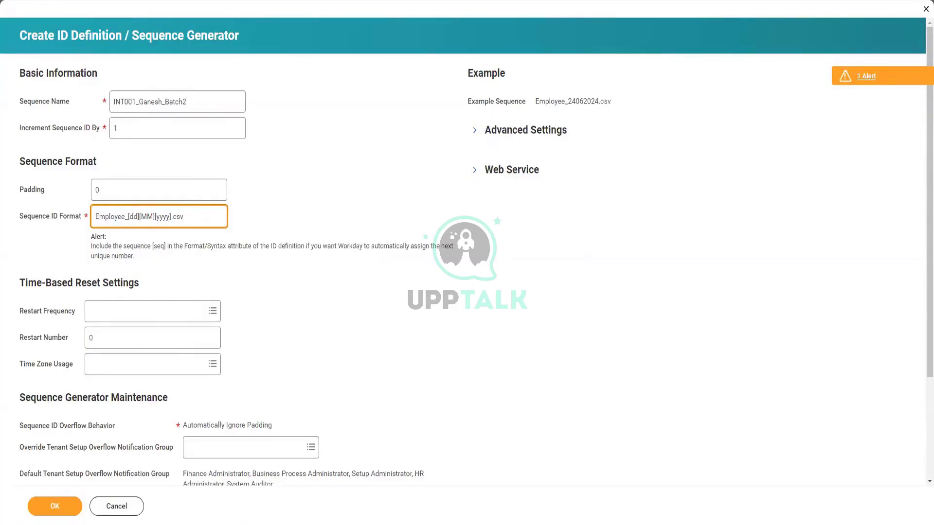
Step: Jot the dates 1062024 and 01062024 in the Notepad scratch note
mouse_move(300, 523)
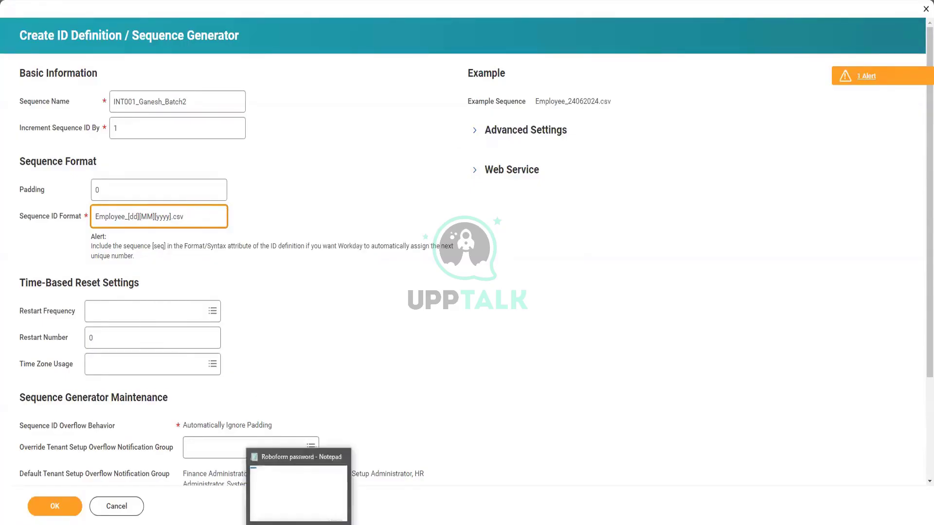
click(305, 495)
click(227, 139)
key(Return)
key(Return)
key(Return)
key(Return)
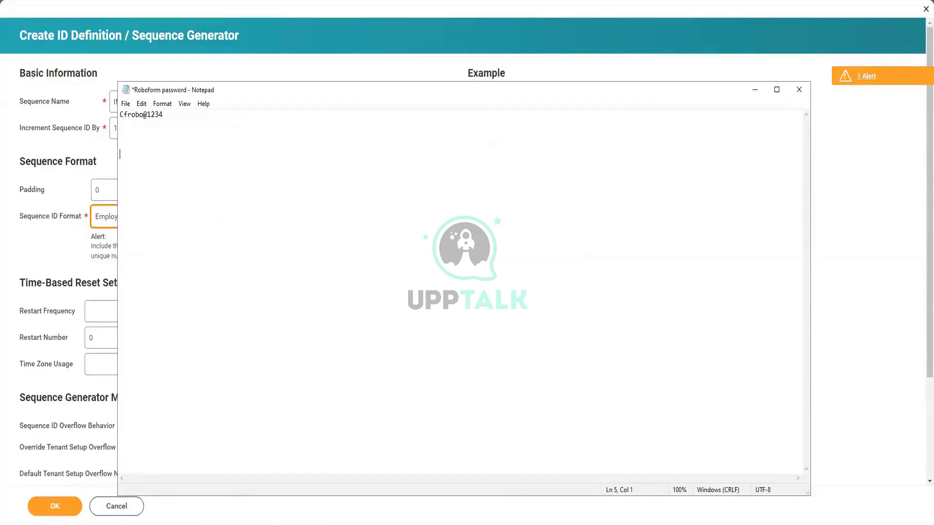
text(1062024 01062024)
drag(152, 164, 117, 163)
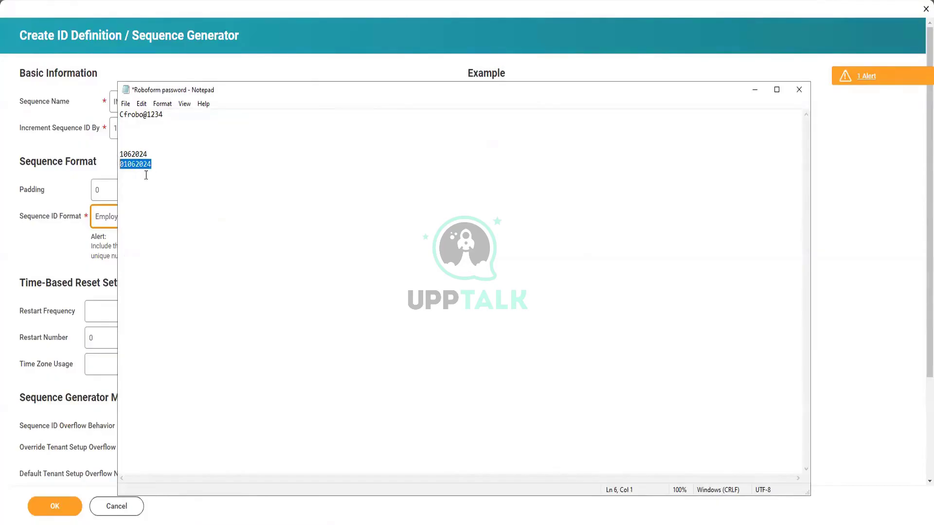
click(65, 261)
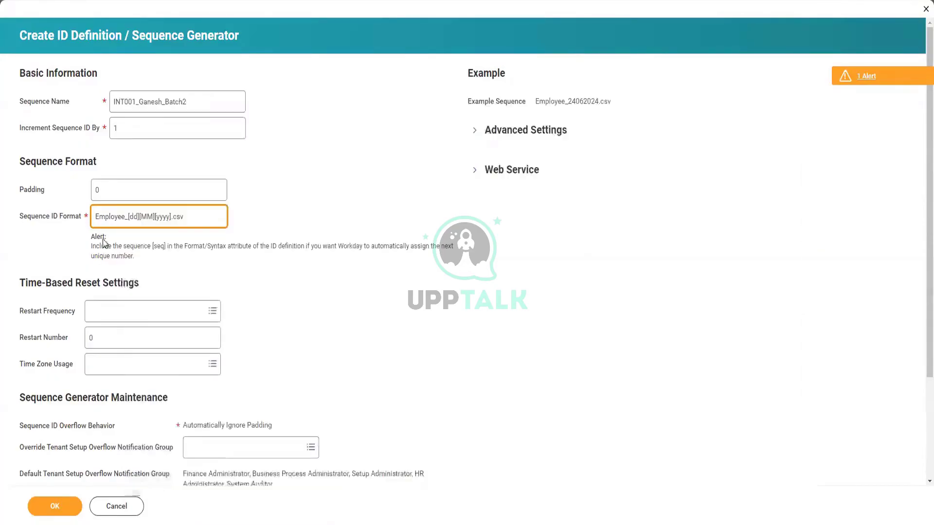
Step: Insert _[seq] before .csv in the Sequence ID Format
click(172, 217)
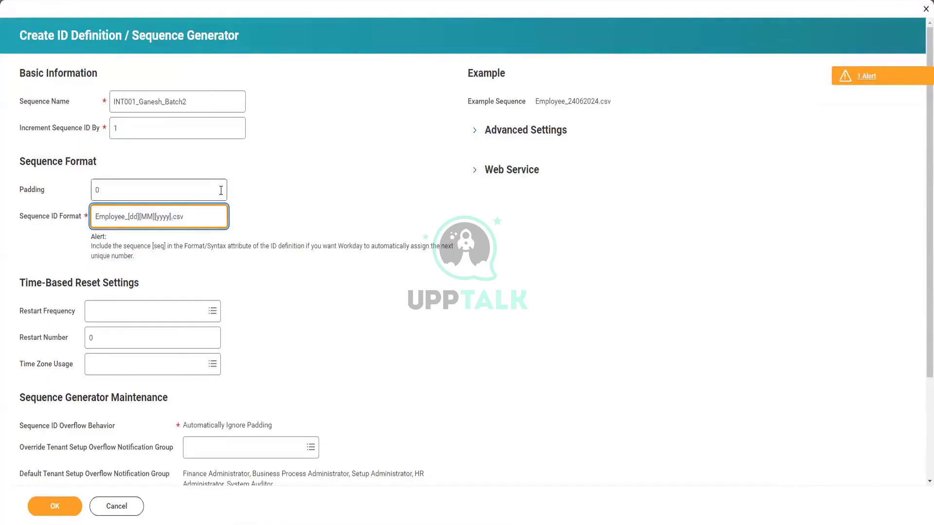
text(_[seq])
click(322, 223)
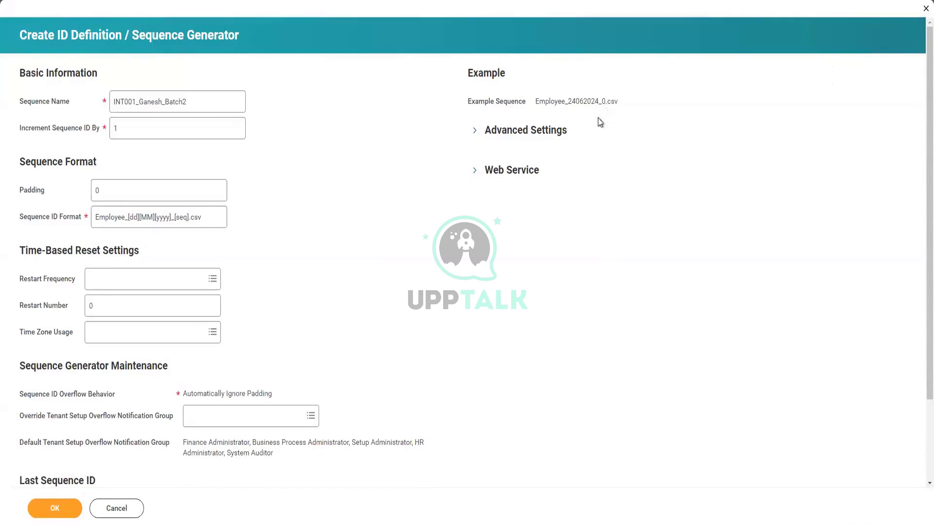
Step: Set Padding to 4 so the example reads Employee_24062024_0000.csv
click(117, 191)
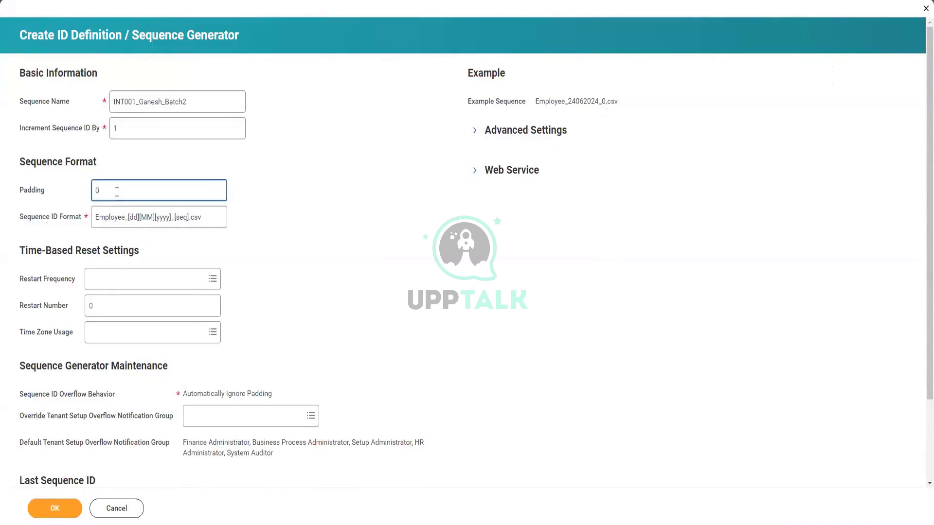
key(BackSpace)
text(4)
click(411, 226)
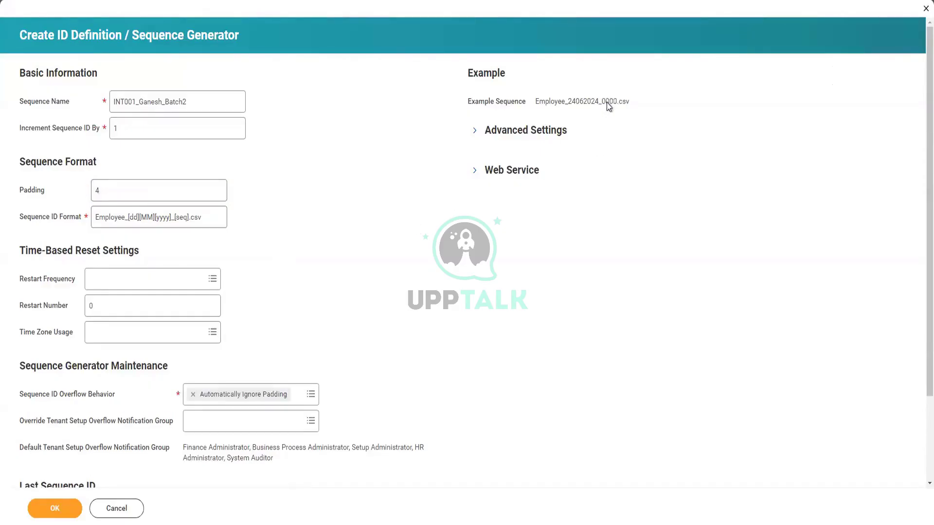
drag(602, 102, 616, 106)
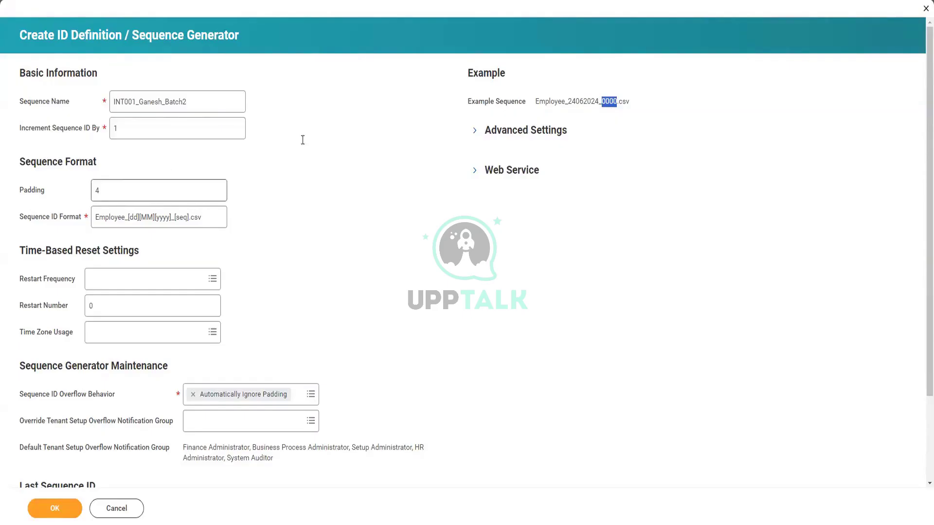
click(604, 101)
Step: Set the Padding value back to 0
click(111, 190)
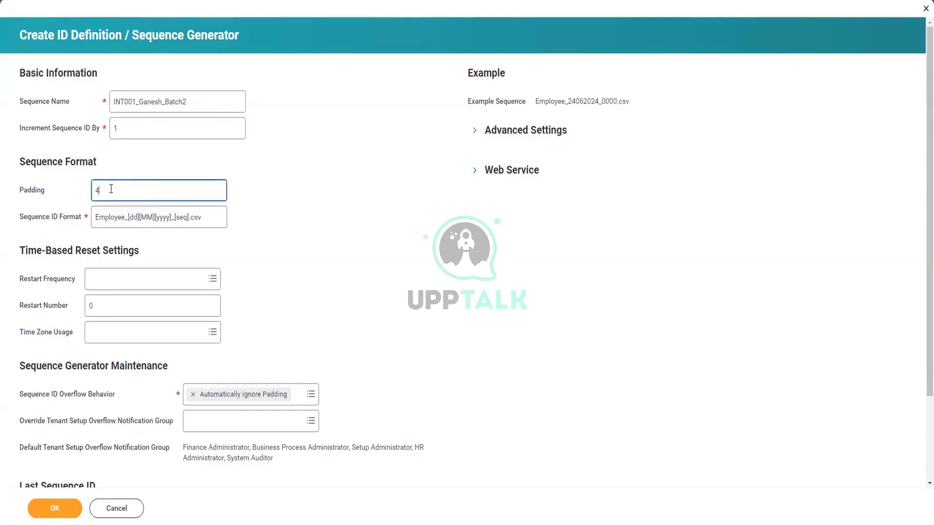
text(0)
click(346, 260)
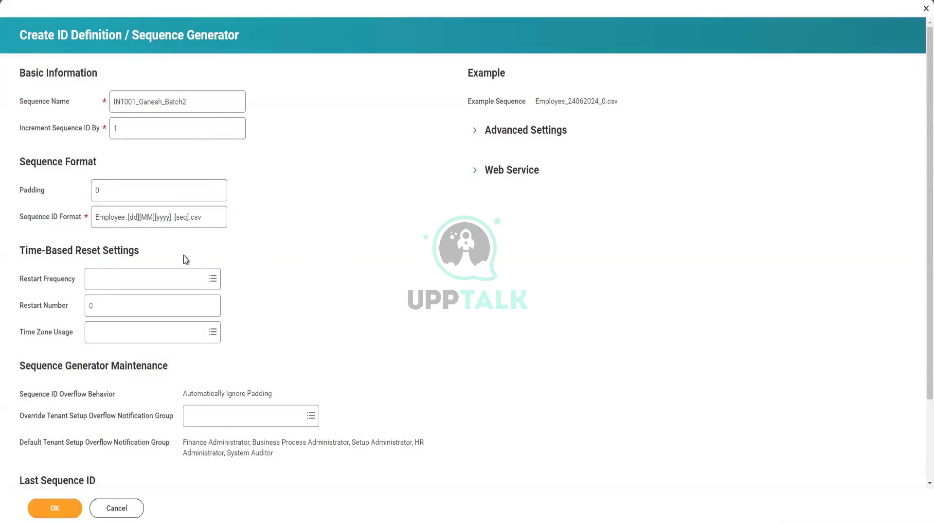
Step: Change the month token to [MMM] so the example reads Employee_24Jun2024_0.csv
click(198, 222)
mouse_move(152, 217)
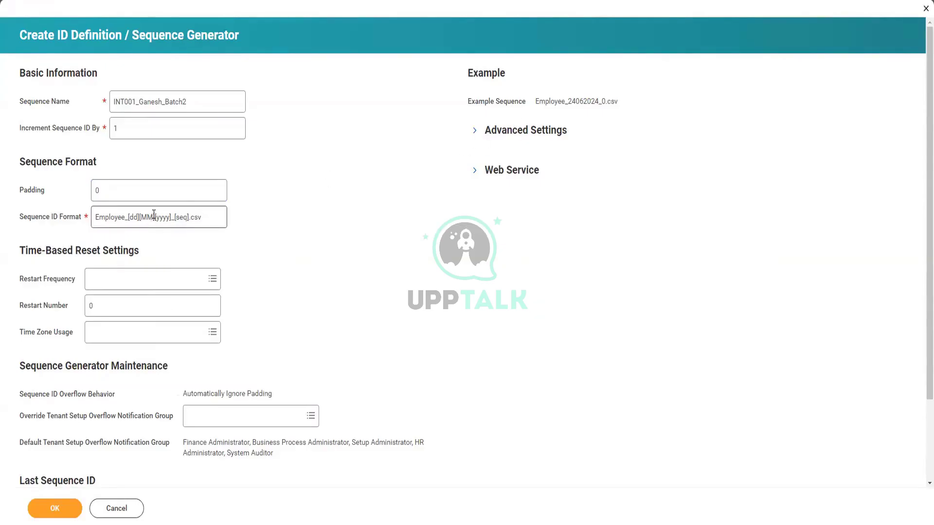
click(153, 217)
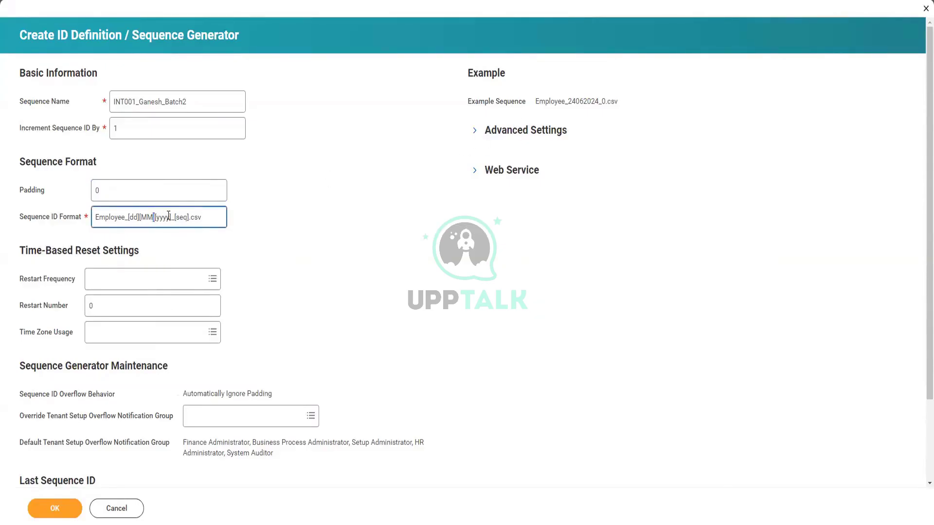
text(M)
click(304, 249)
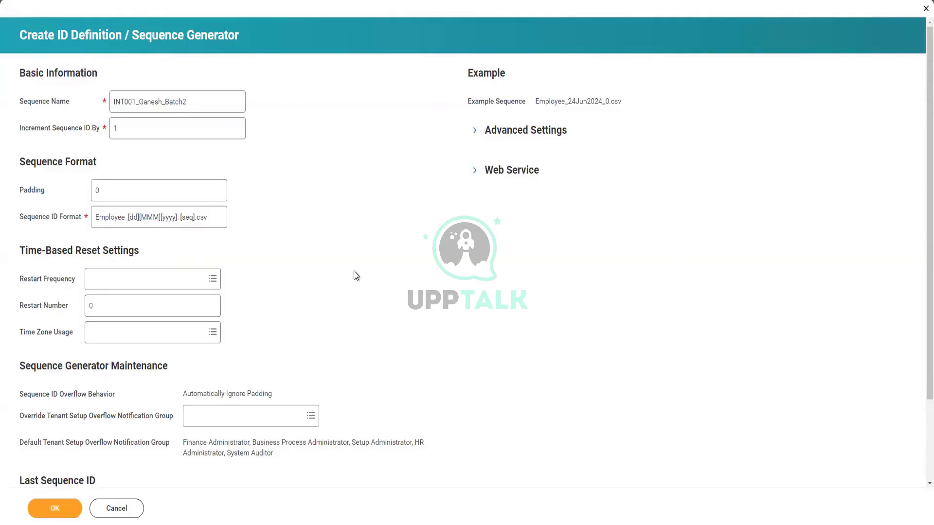
Step: Set Last Sequence Used to 101 and check the example reads Employee_24Jun2024_101.csv
scroll(355, 275, down, 2)
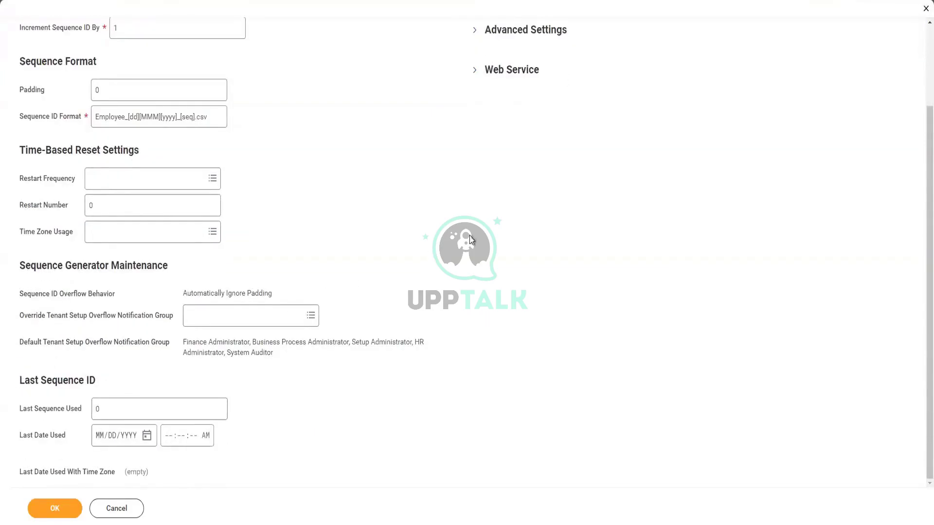
scroll(491, 219, up, 2)
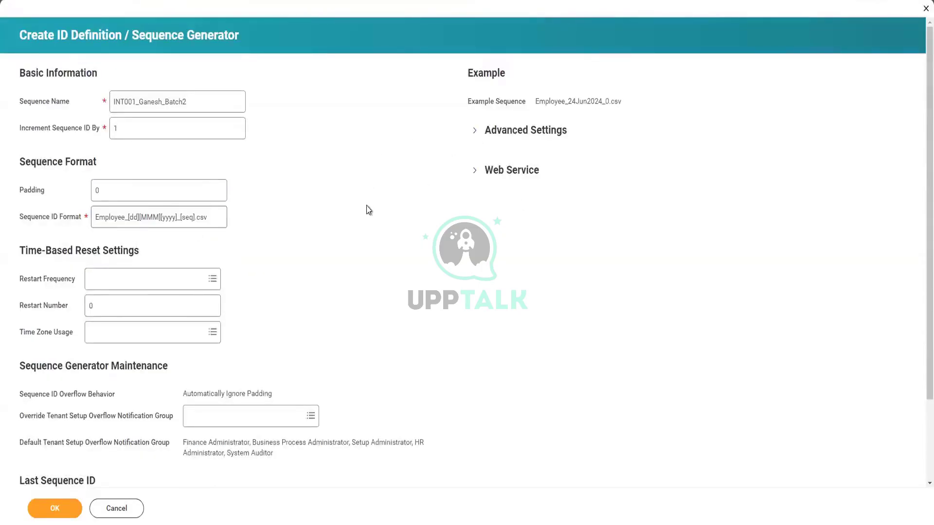
scroll(368, 211, down, 2)
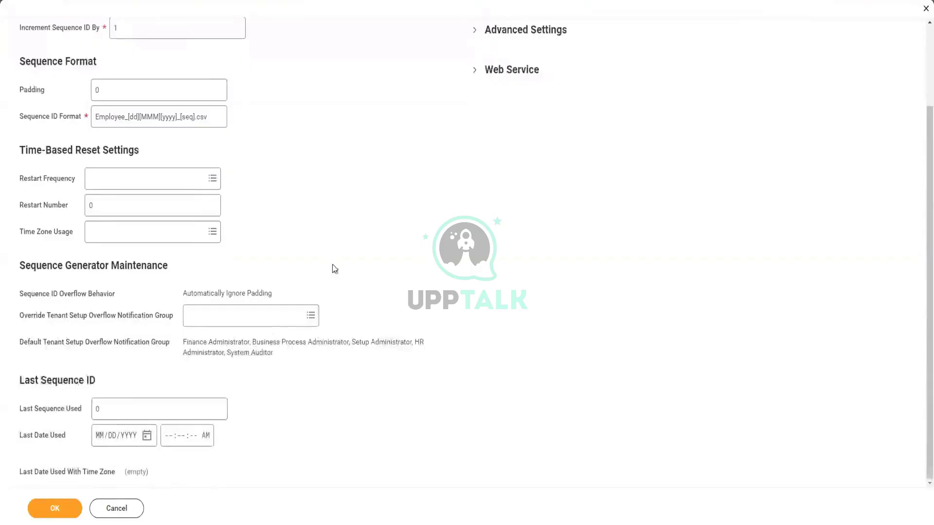
click(130, 404)
key(BackSpace)
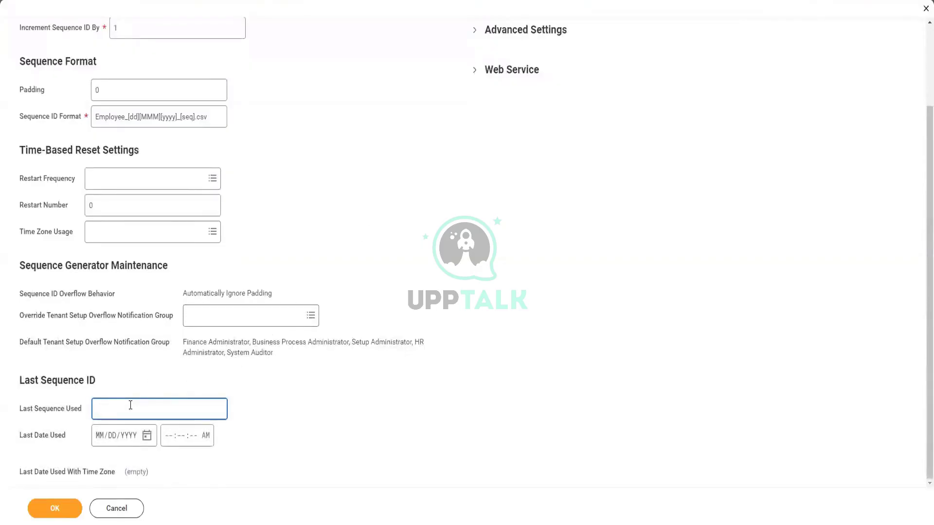
text(101)
click(618, 203)
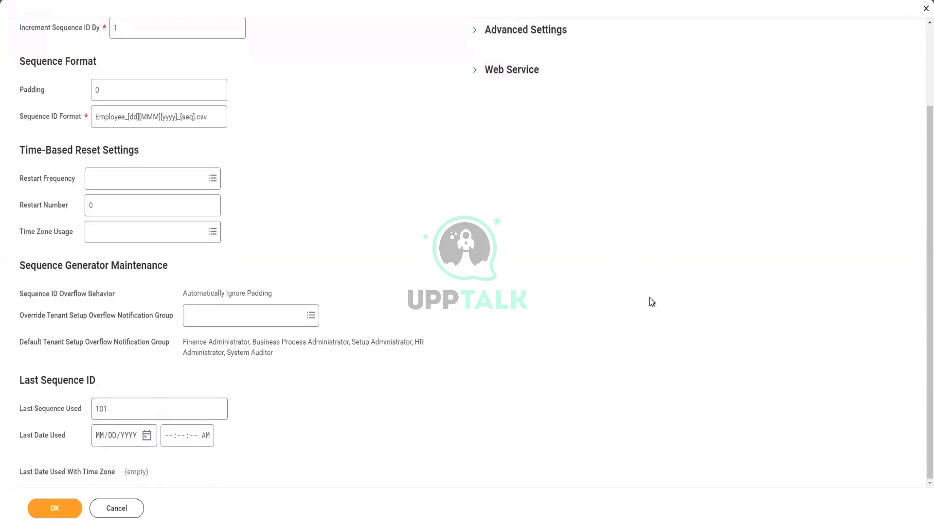
scroll(611, 339, up, 5)
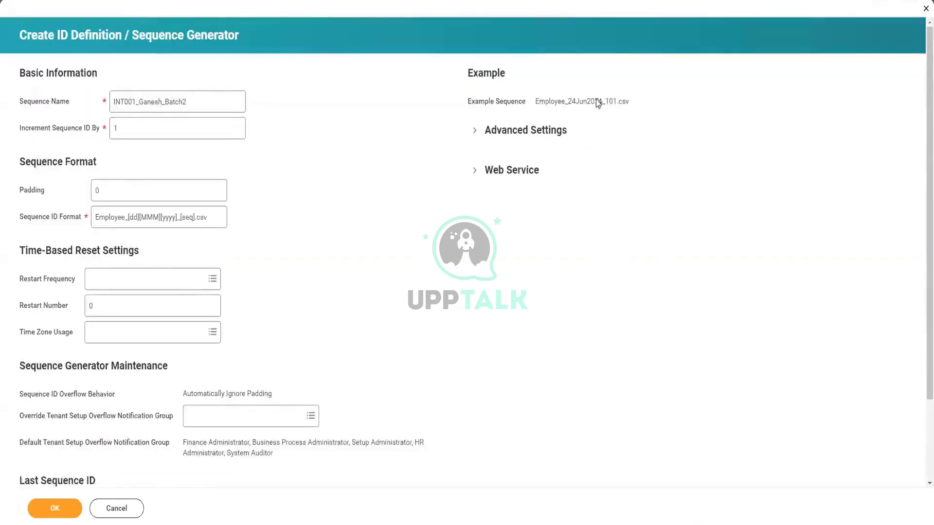
drag(627, 102, 469, 103)
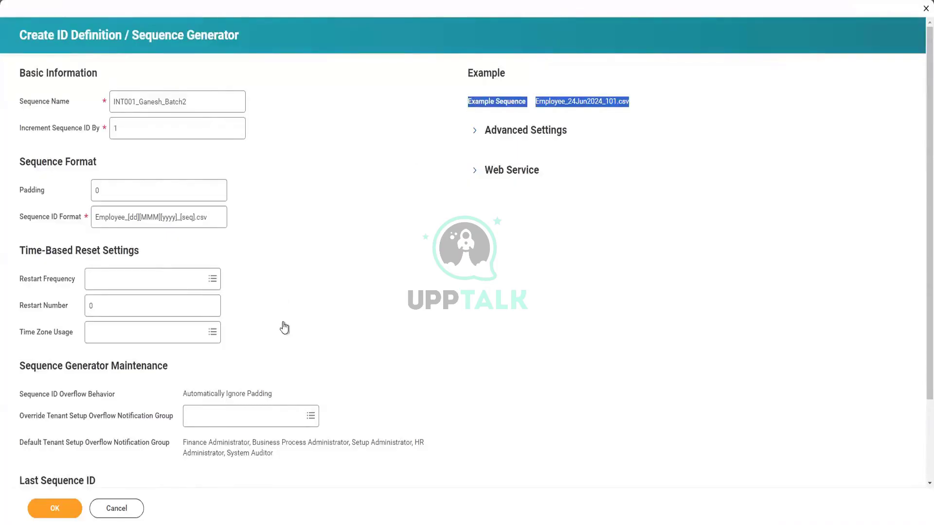
scroll(283, 327, down, 2)
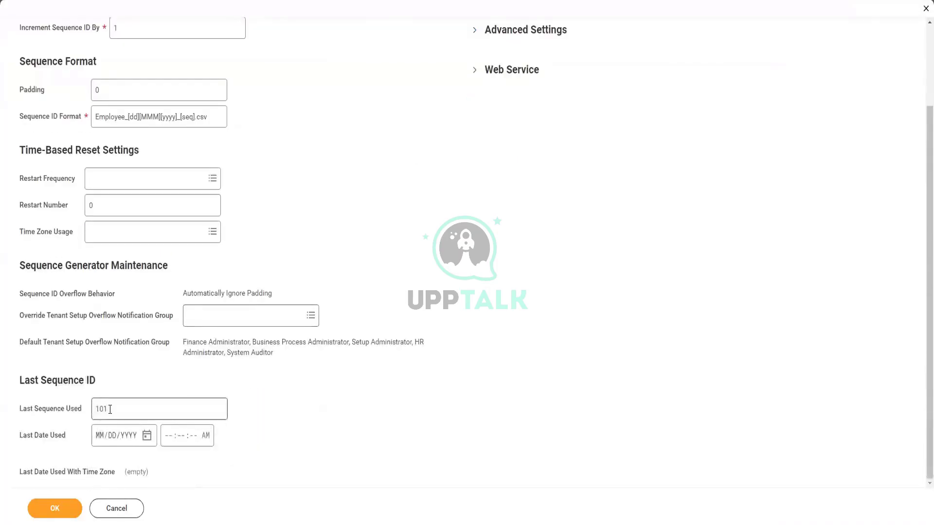
scroll(678, 224, up, 2)
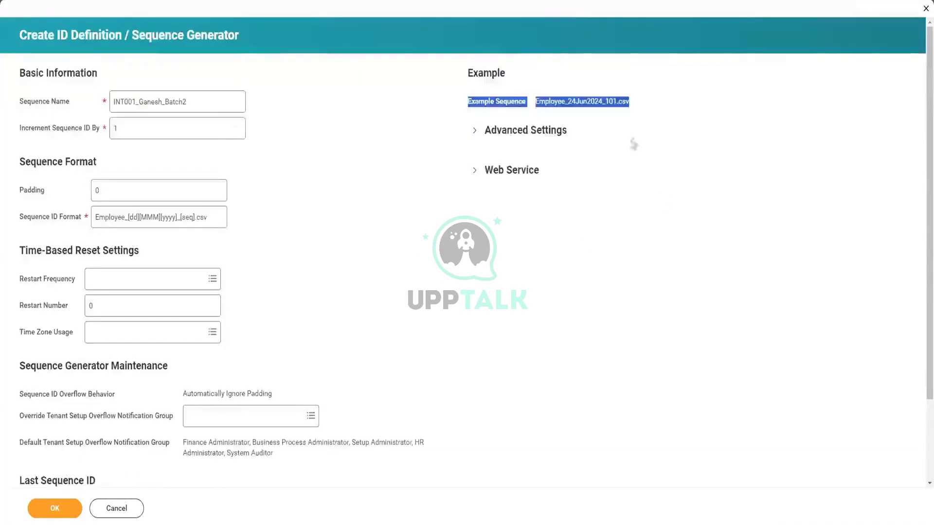
click(619, 110)
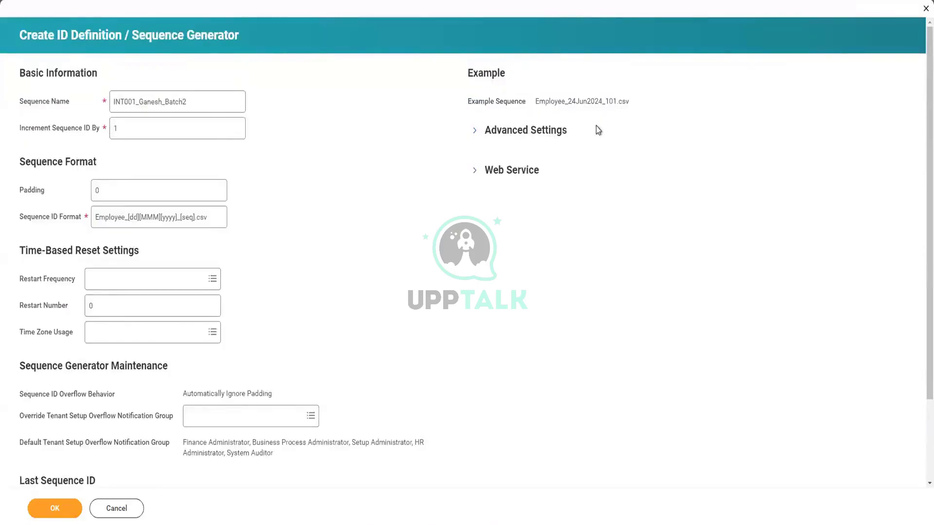
Step: Try an increment of 2, revert it to 1, then check Padding on the fresh form
click(178, 127)
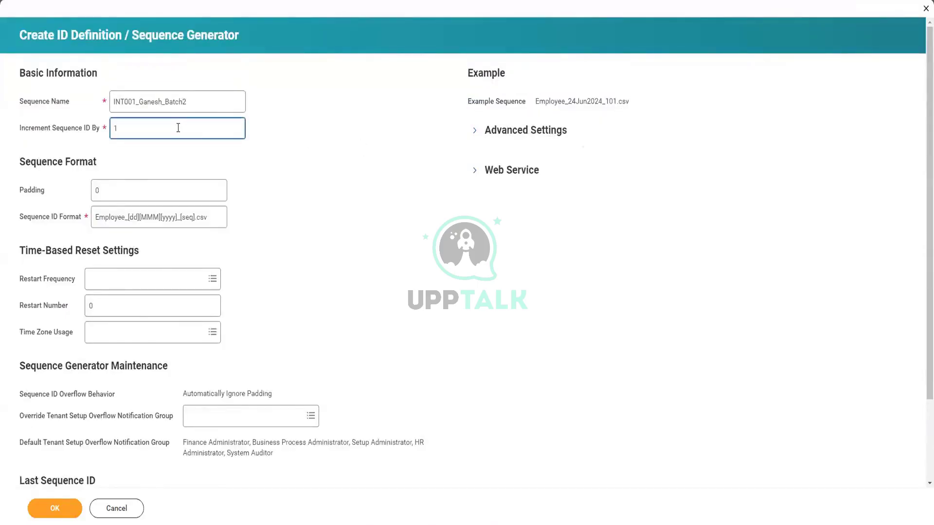
text(2)
click(365, 189)
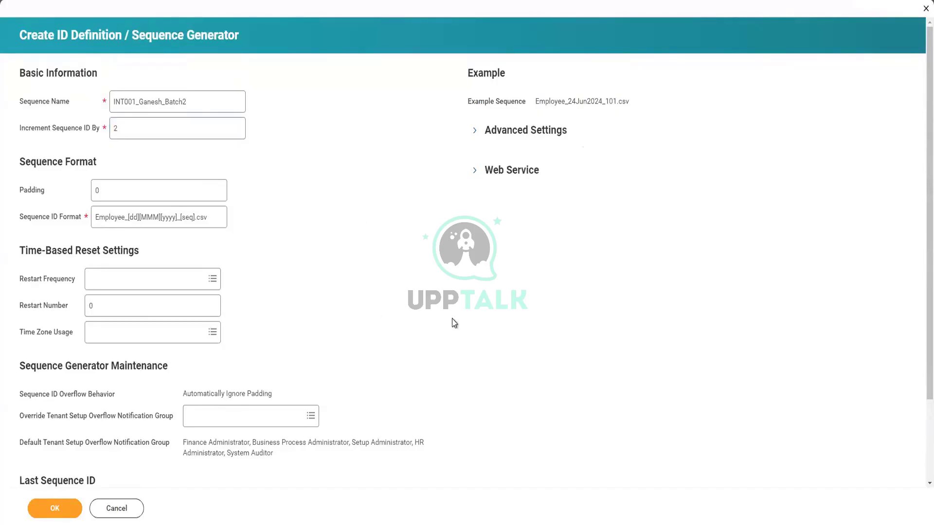
scroll(454, 324, down, 2)
scroll(455, 326, up, 2)
click(137, 136)
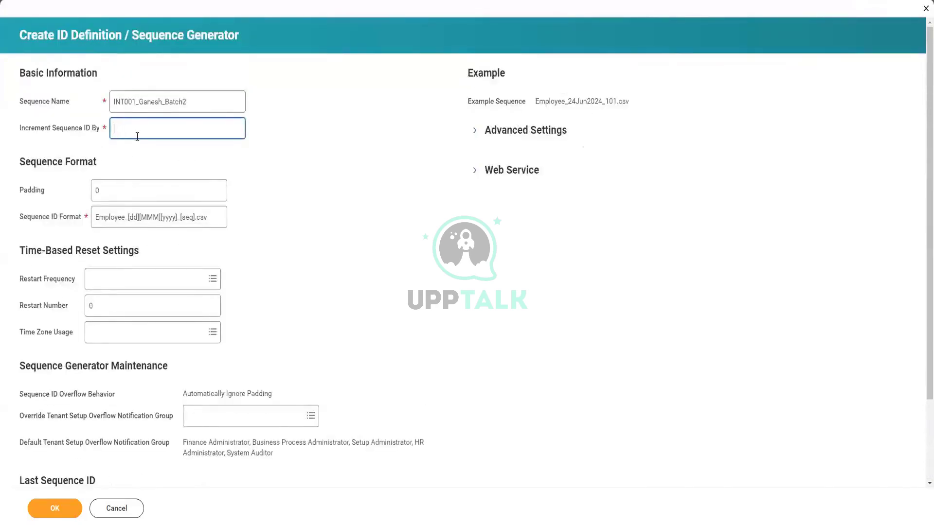
text(1)
click(584, 377)
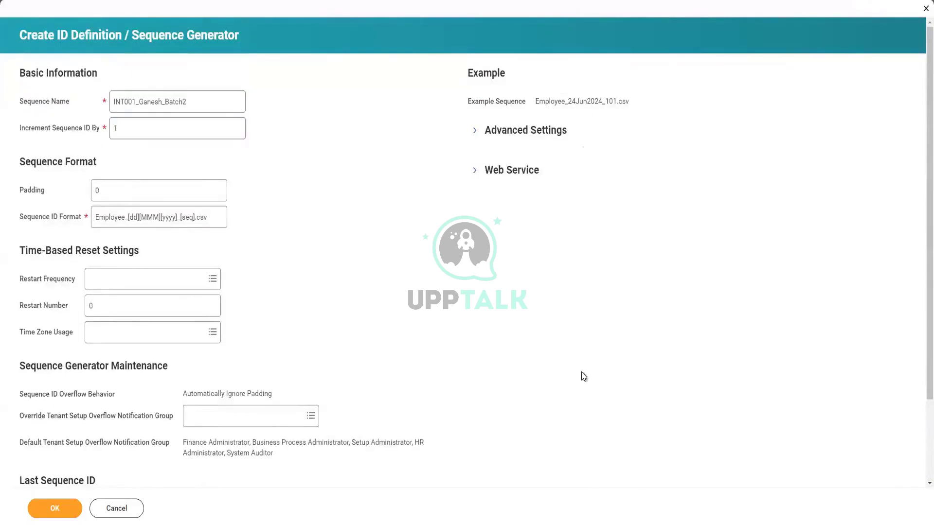
scroll(535, 360, down, 3)
scroll(476, 343, up, 3)
click(105, 193)
mouse_move(67, 229)
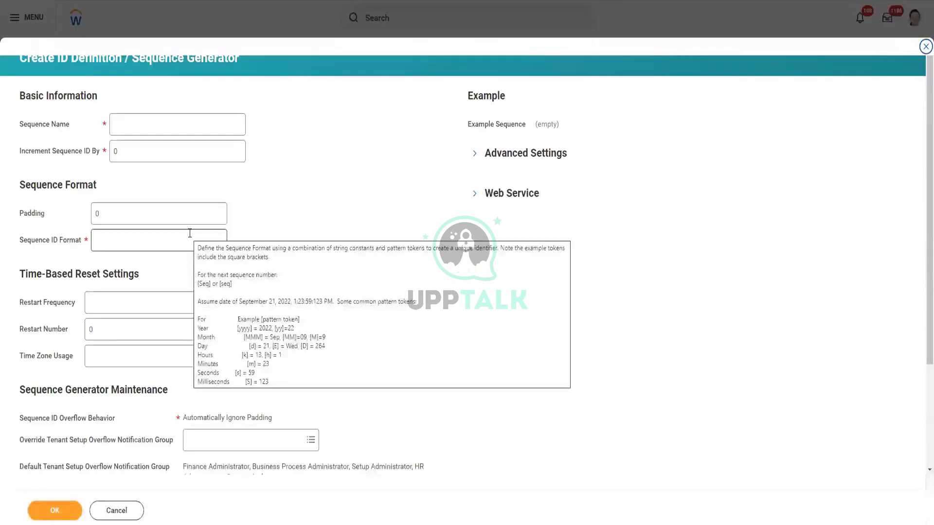
Step: Name the new sequence generator and set Increment Sequence ID By to 1
click(183, 126)
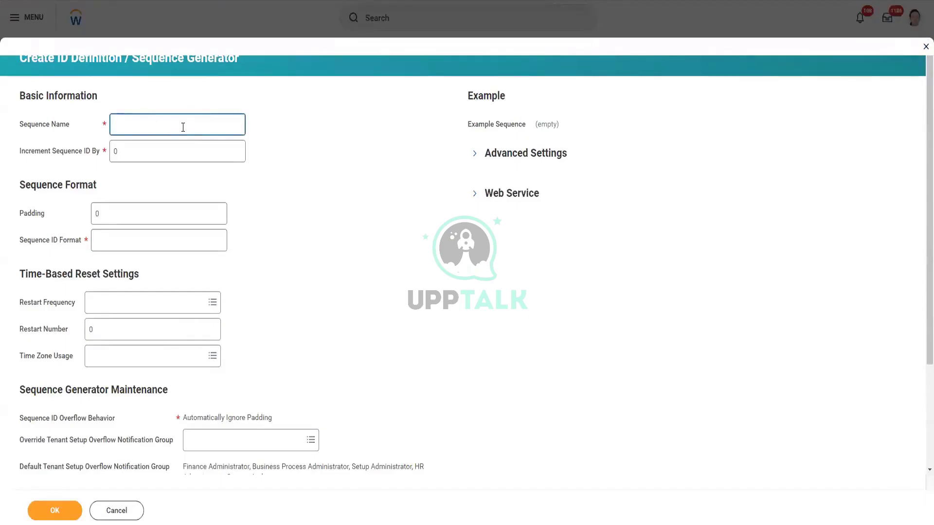
text(Ganesg)
text(_Batch2_SG)
click(194, 158)
key(BackSpace)
text(1)
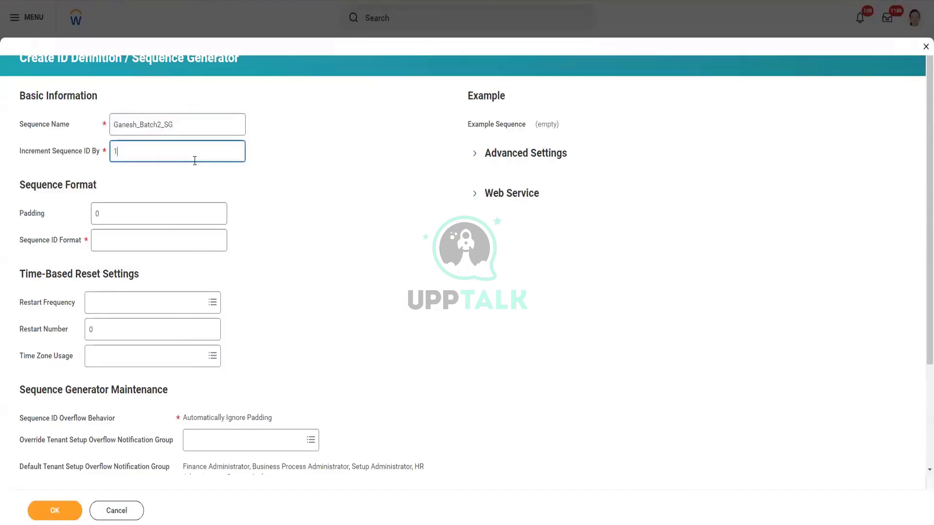
click(153, 212)
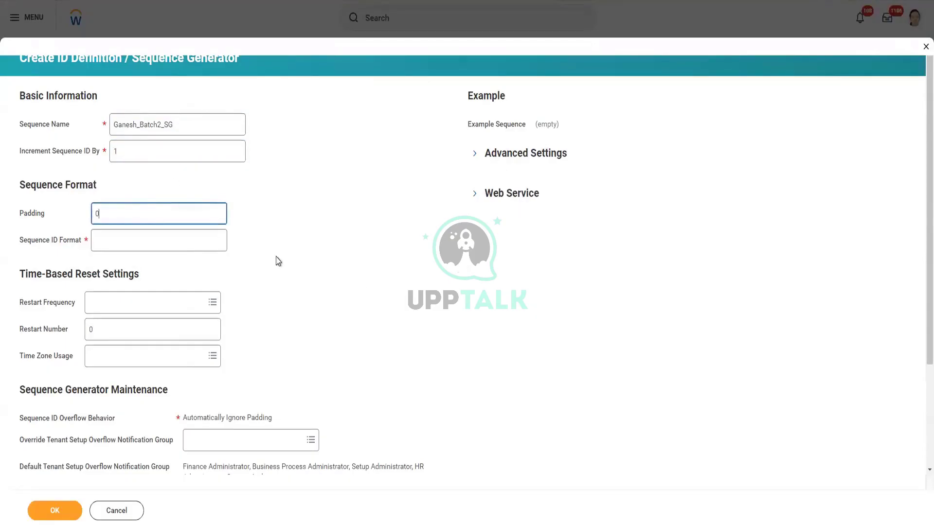
Step: Enter the format Employee_[dd][MMM][yyyy]_[seq].csv and save the generator
click(210, 241)
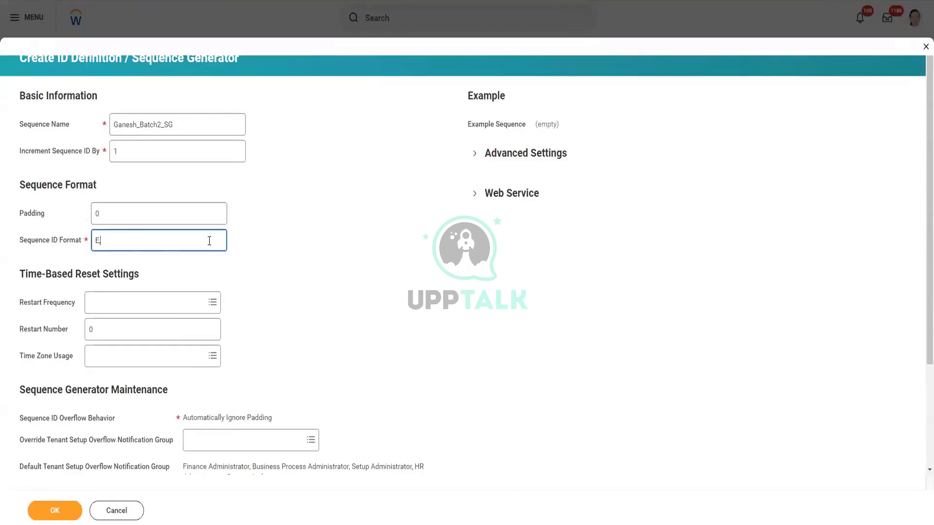
text(Employee_[dd][MMM][yyyy]_[seq].csv)
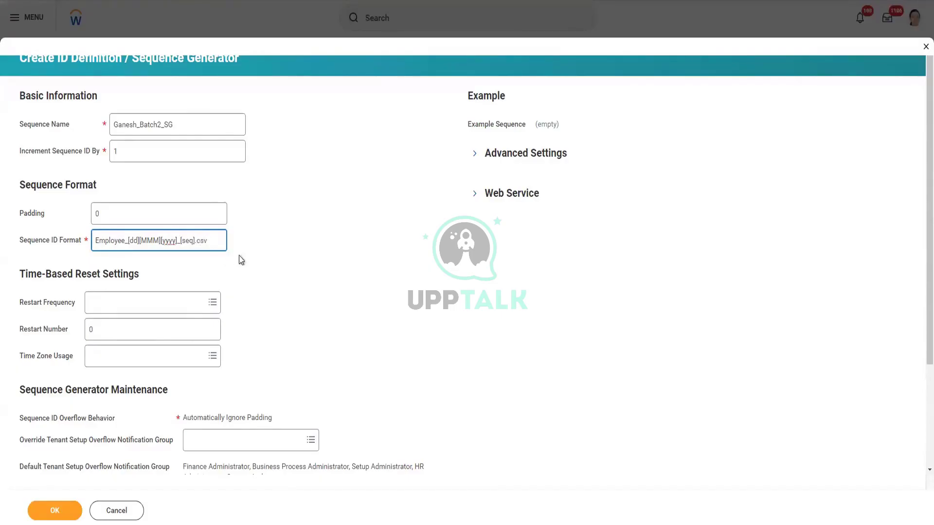
click(307, 291)
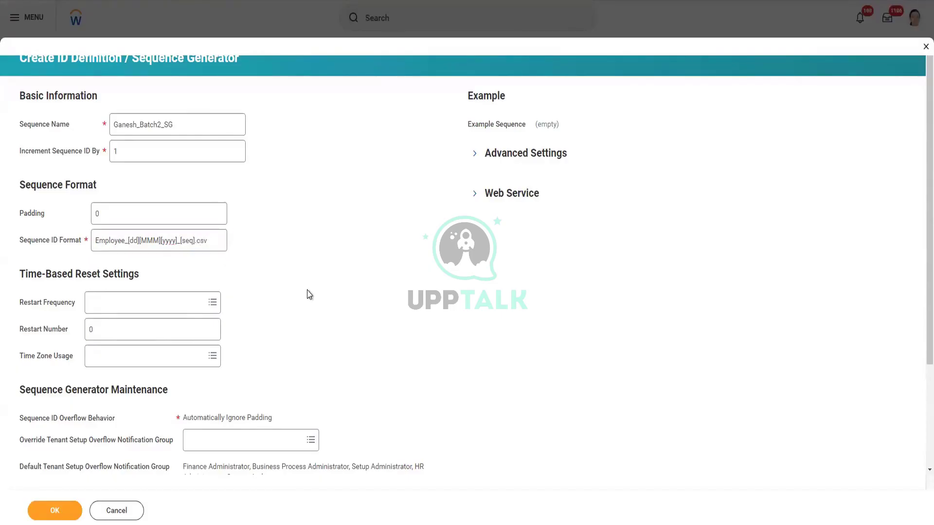
click(54, 512)
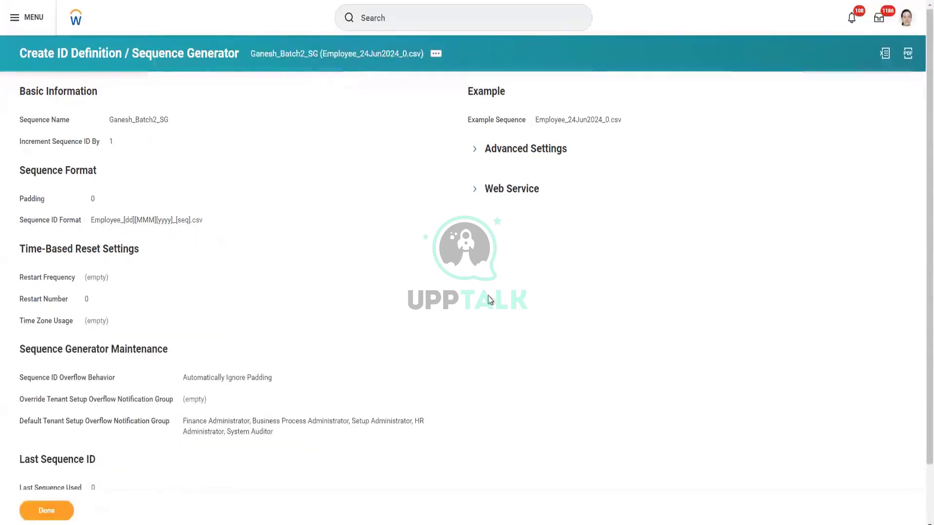
Step: Leave the saved generator and search for the eib integration system
click(893, 40)
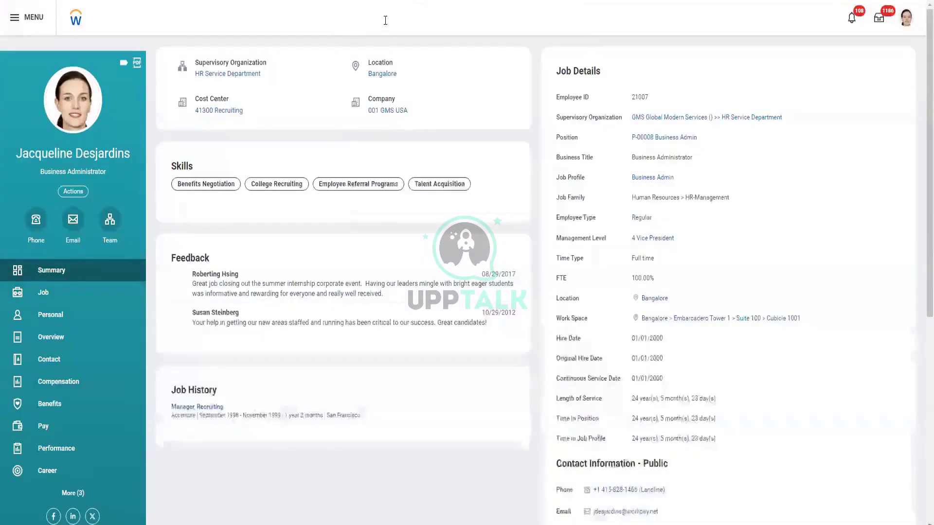
click(385, 21)
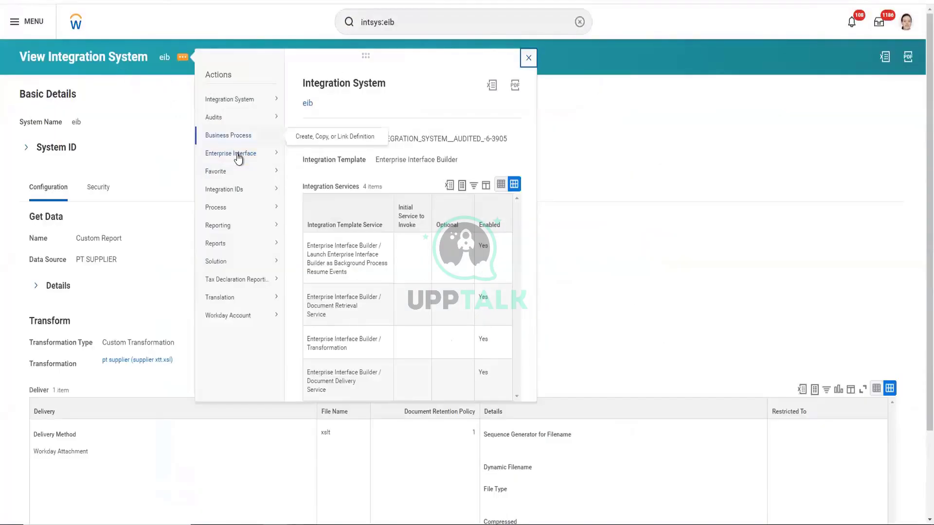
mouse_move(239, 156)
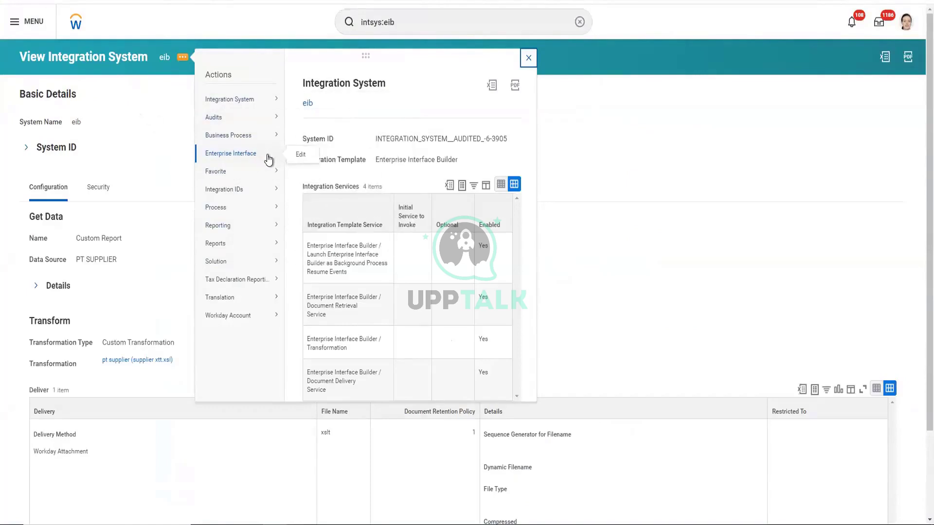
Step: Edit the eib enterprise interface and expand its delivery details
click(304, 156)
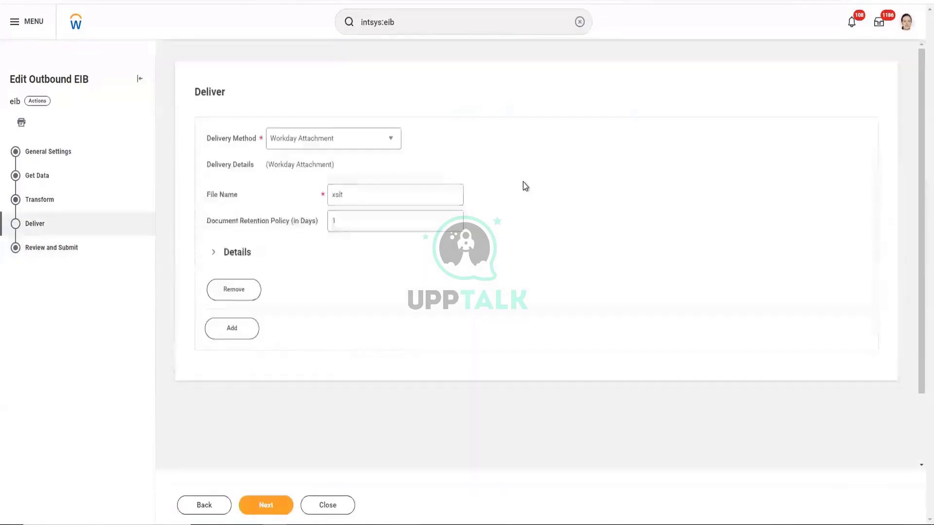
click(214, 254)
scroll(597, 249, down, 1)
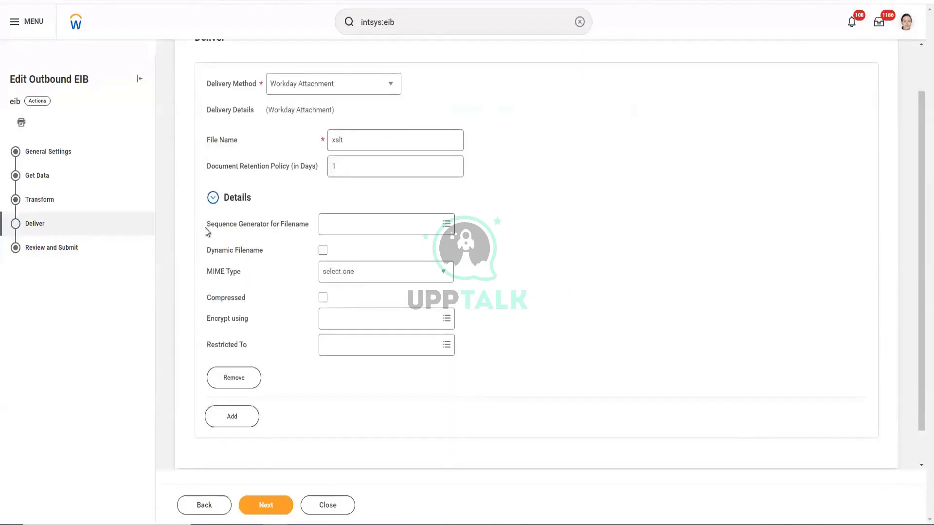
drag(208, 229, 308, 230)
Step: Search for the new filename sequence generator, then close and discard the edits
click(365, 225)
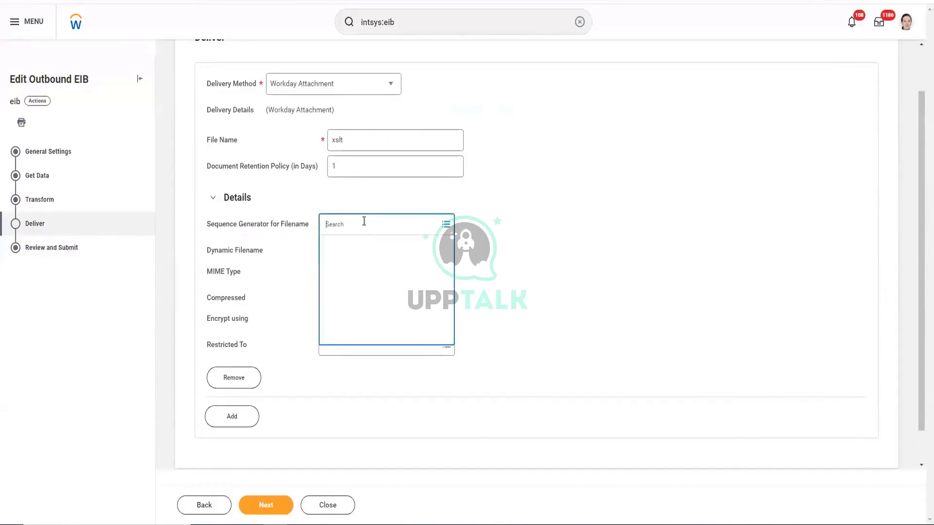
text(ganesh)
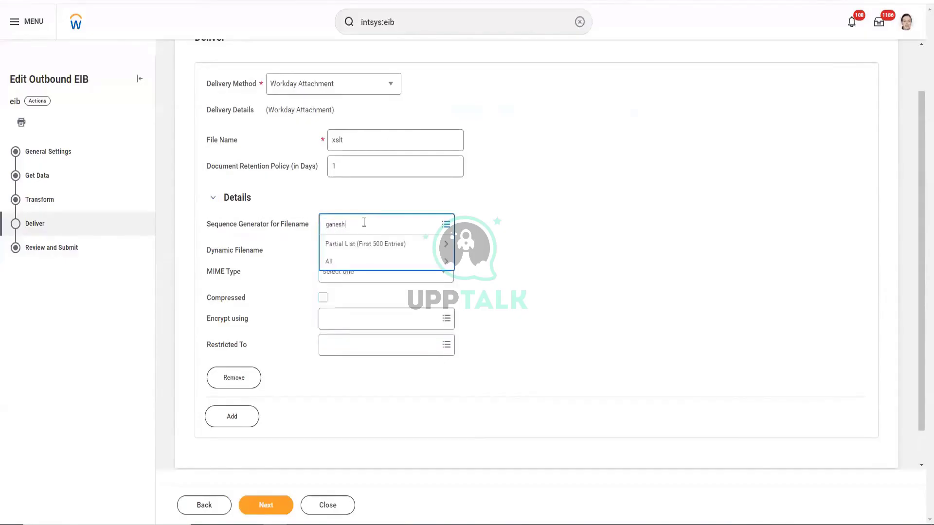
key(Return)
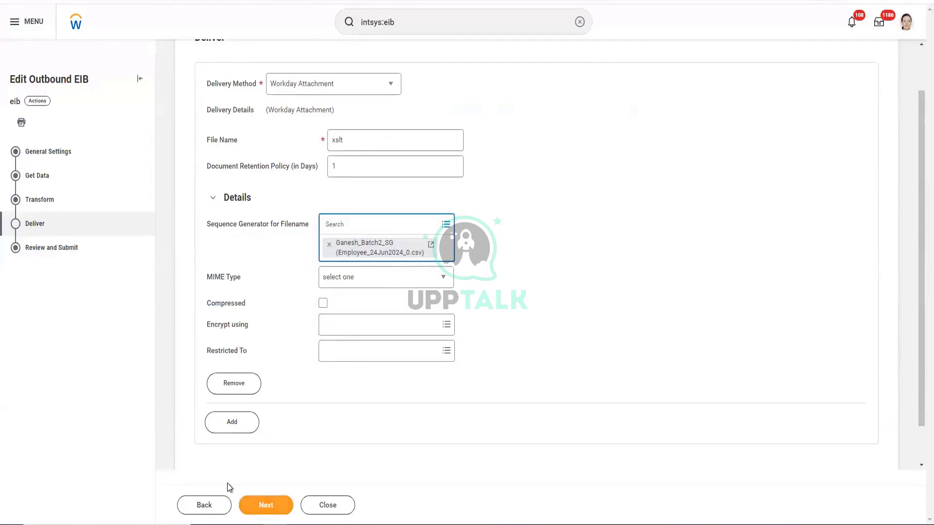
scroll(466, 82, up, 1)
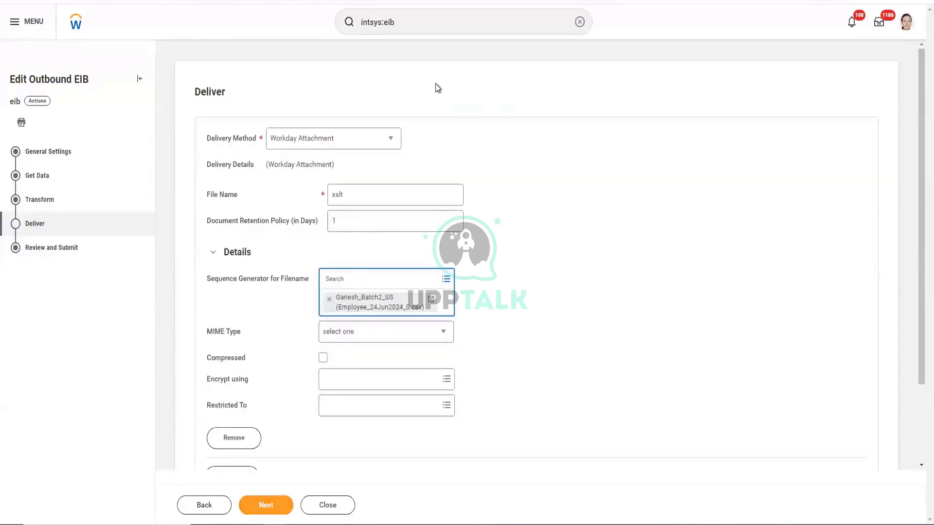
click(339, 507)
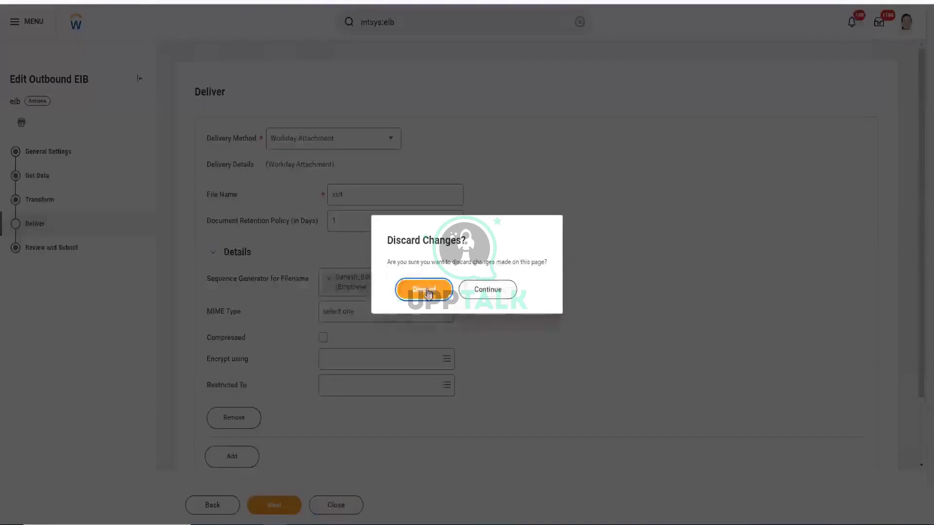
click(422, 289)
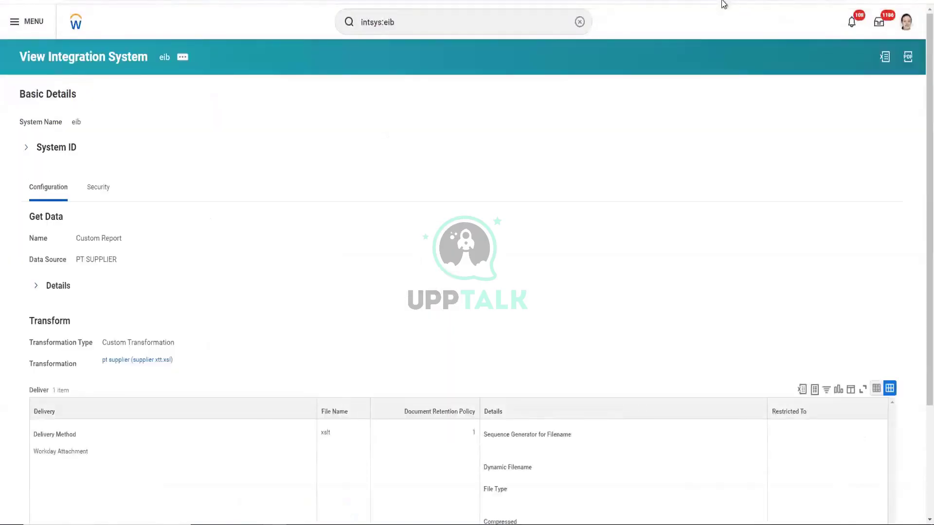
Step: Find INTSK_CCW via intsys:ccw and show its Integration System related actions
click(431, 25)
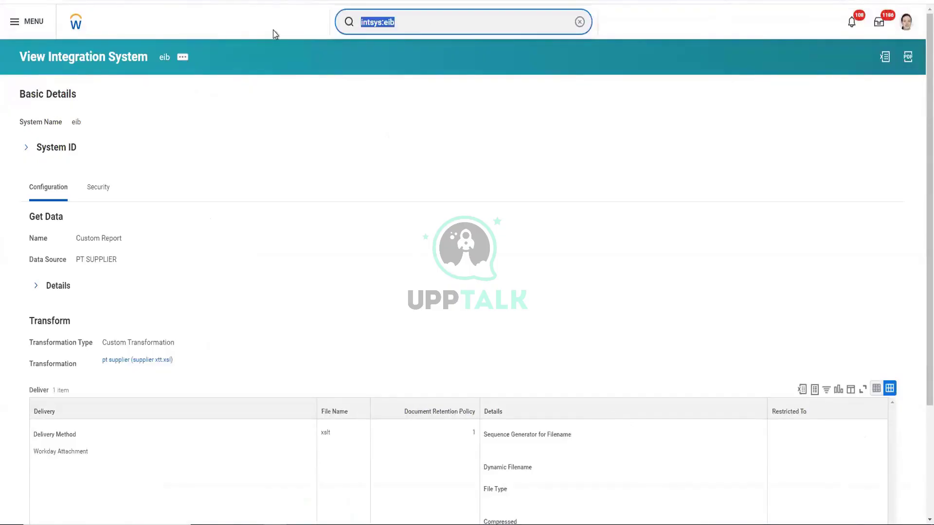
text(intsys)
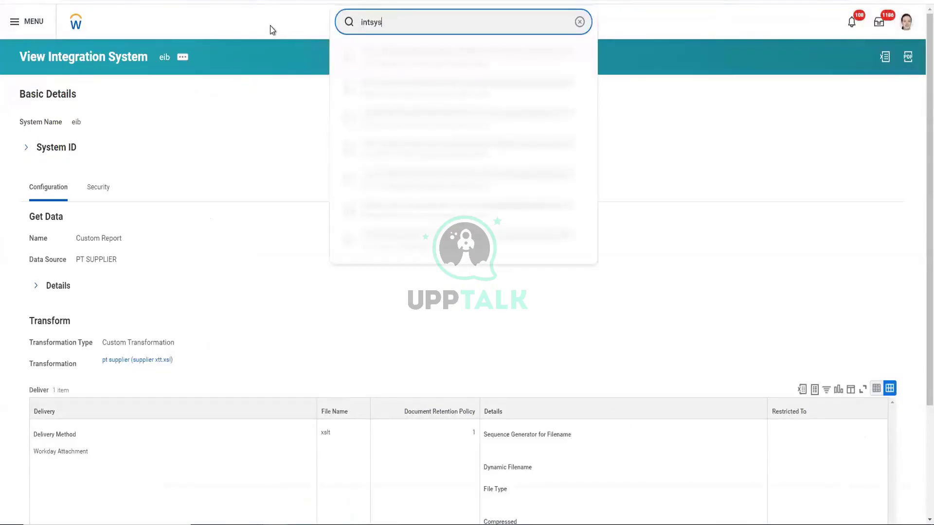
text(:ccw)
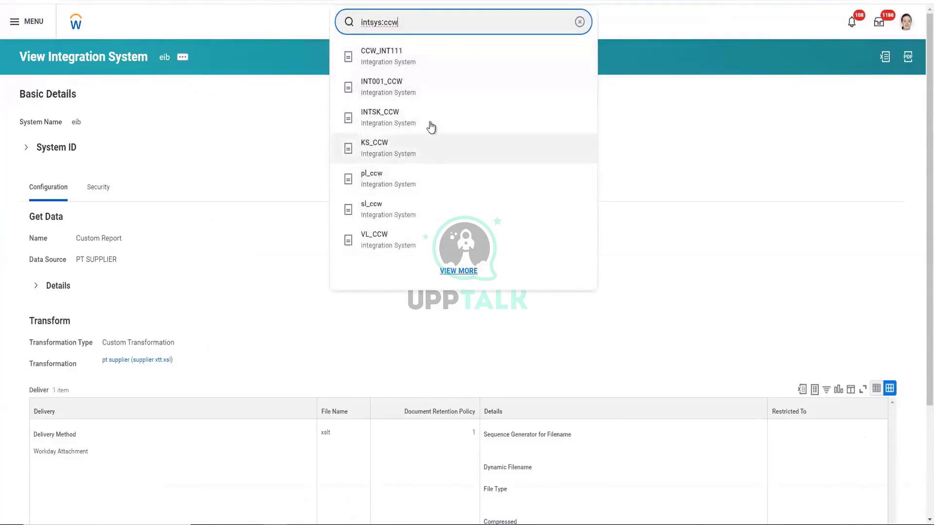
click(414, 119)
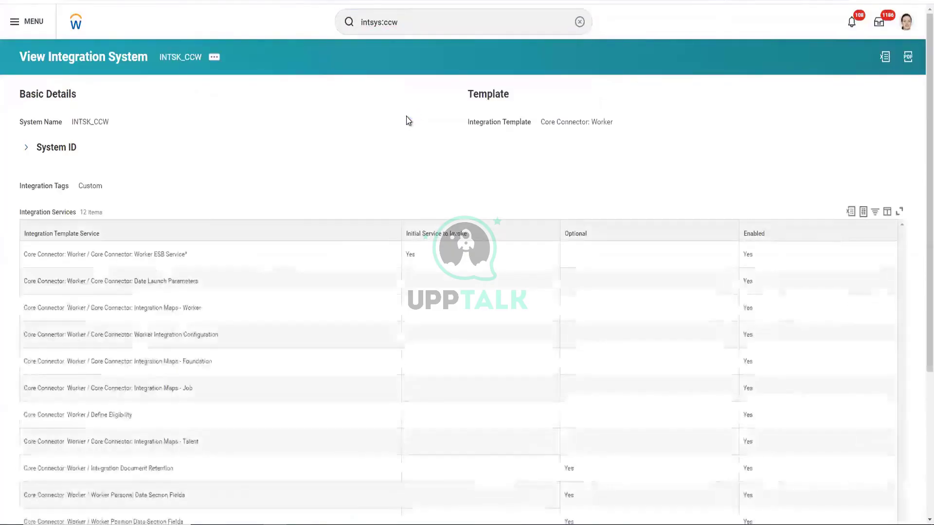
scroll(407, 127, down, 2)
scroll(408, 129, down, 1)
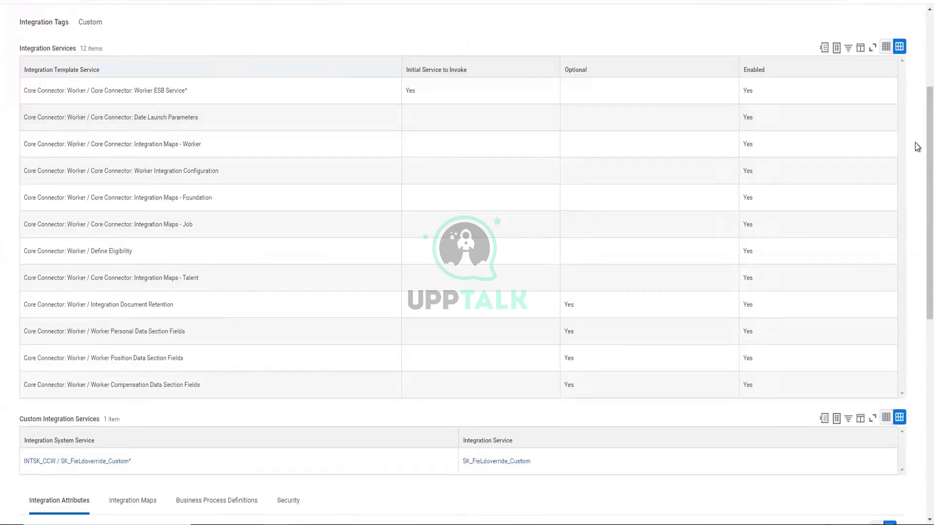
scroll(917, 147, up, 3)
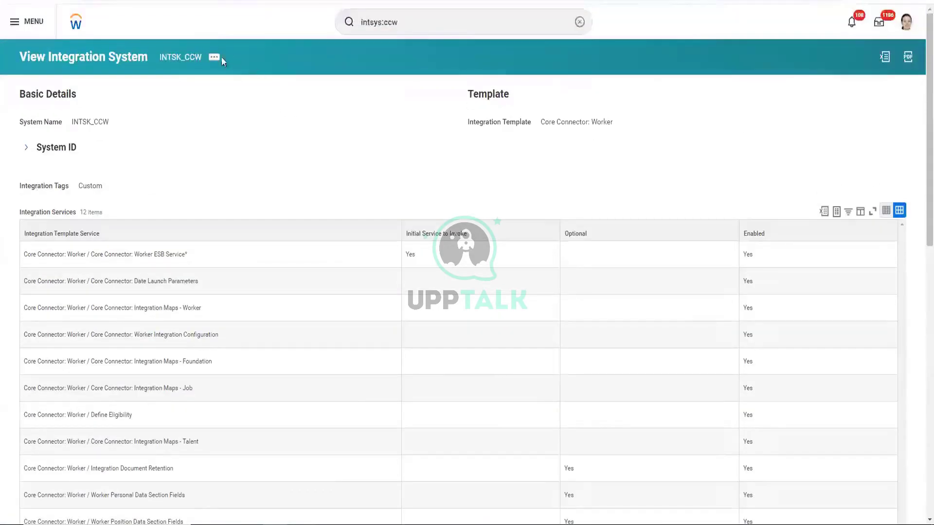
click(215, 58)
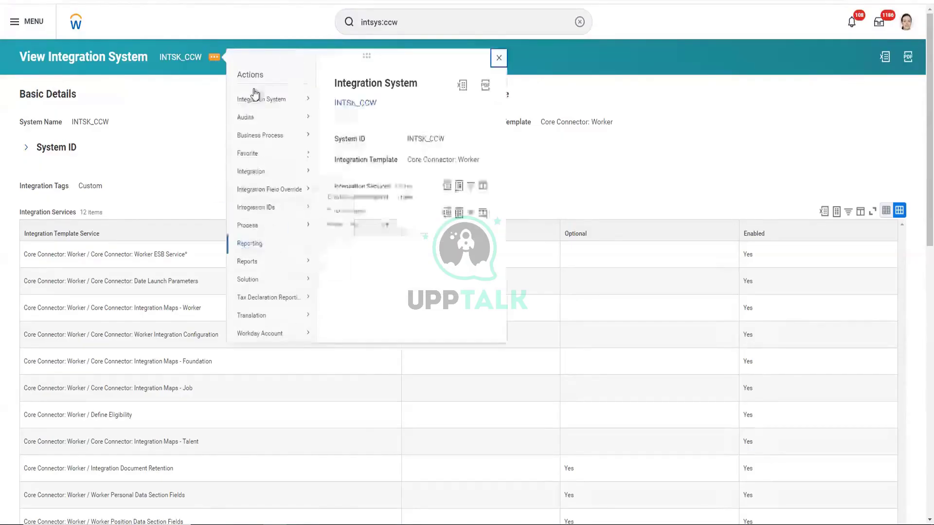
mouse_move(254, 100)
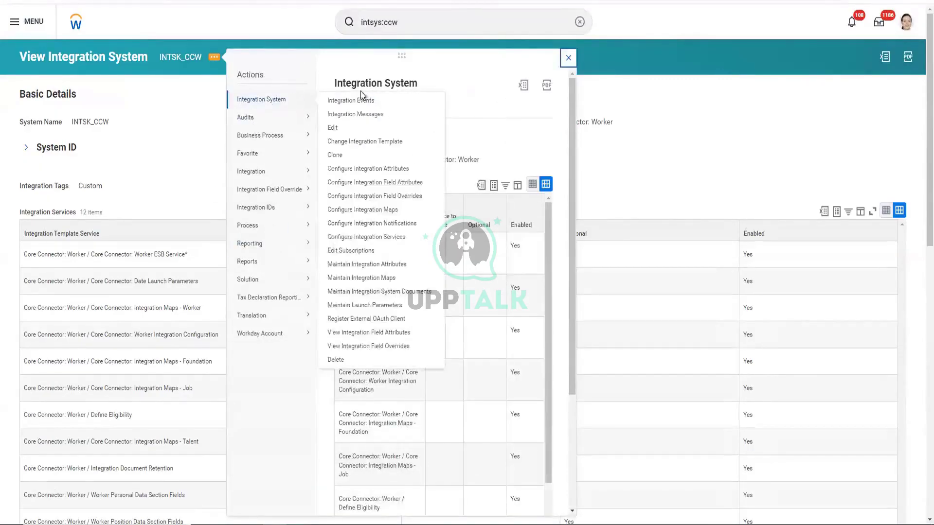
Step: In Configure Integration Services, enable Worker Filename Sequence Generator and save
click(373, 240)
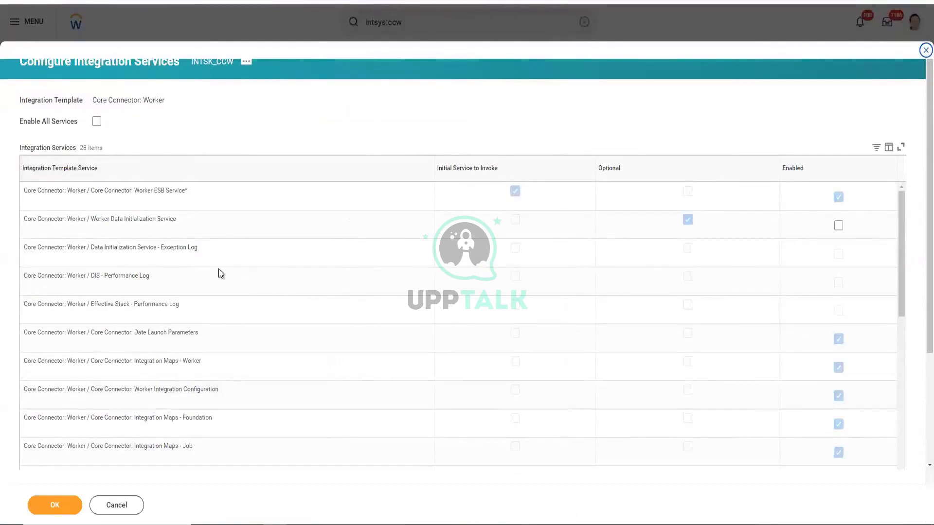
scroll(224, 281, down, 2)
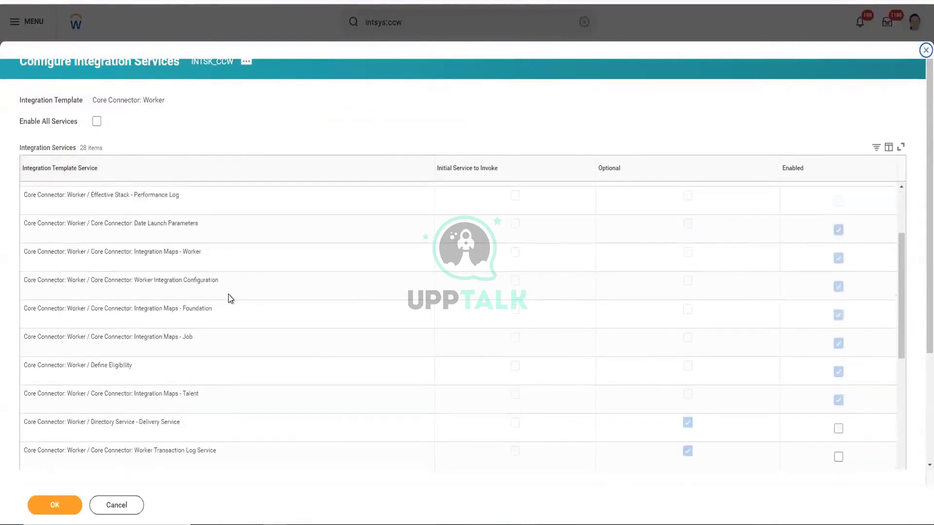
scroll(220, 331, down, 2)
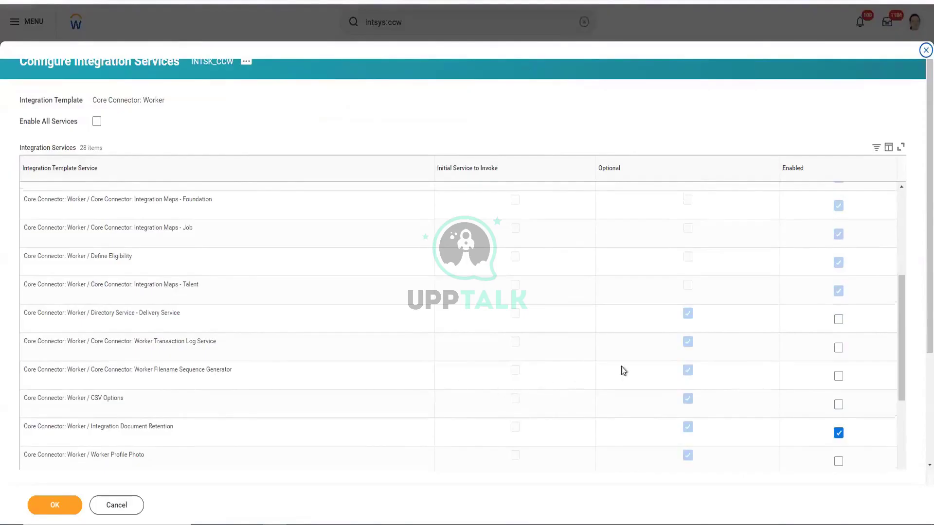
click(838, 376)
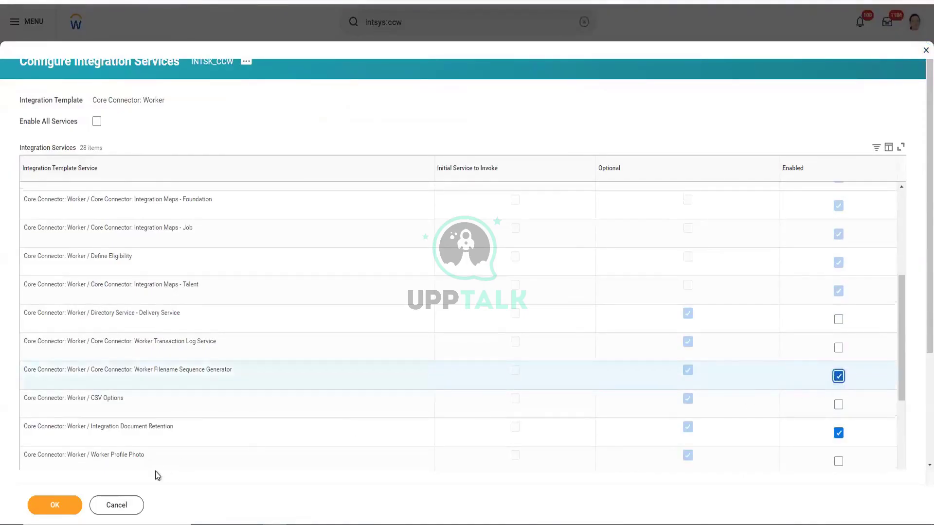
click(59, 506)
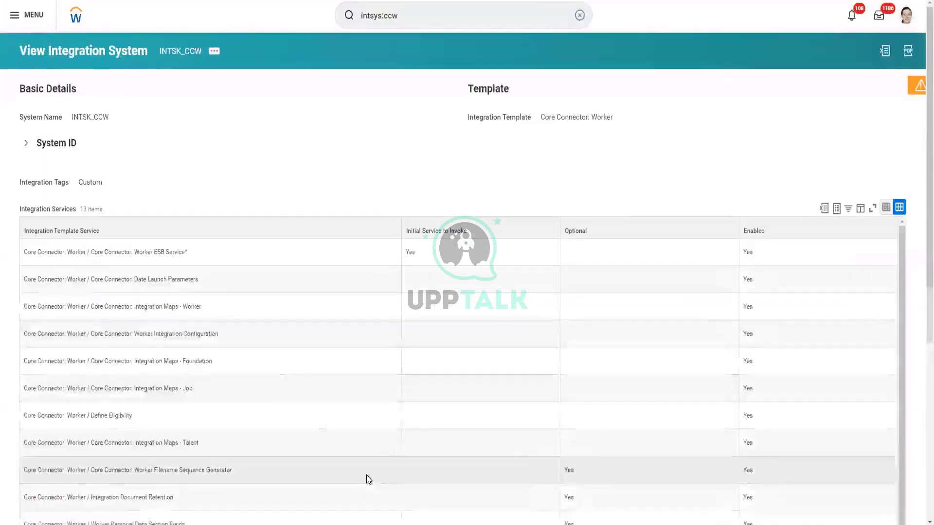
scroll(253, 161, down, 6)
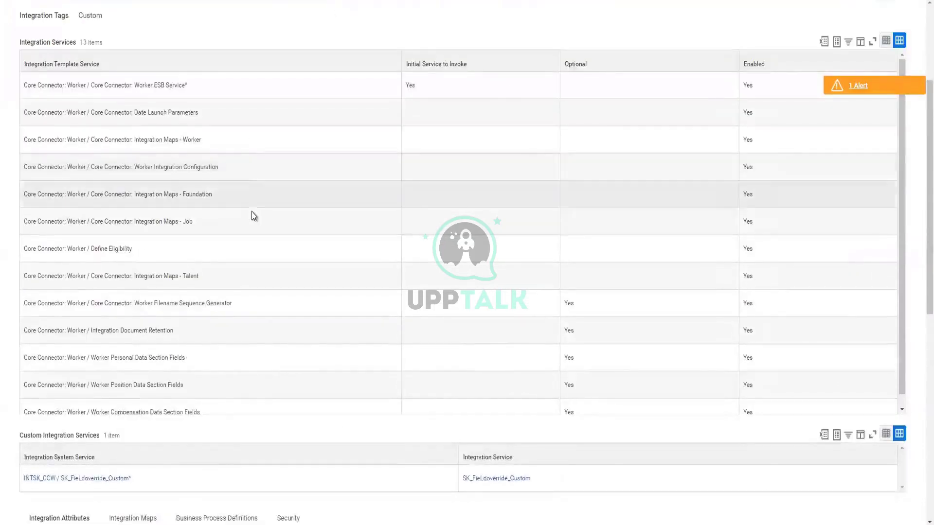
scroll(6, 391, up, 6)
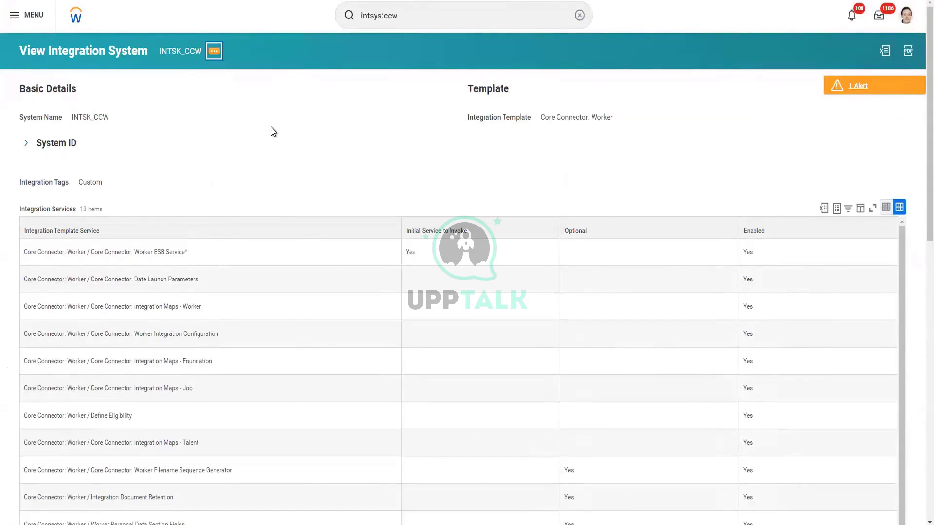
Step: Open Configure Integration Sequence Generators from the INTSK_CCW related actions
key(Return)
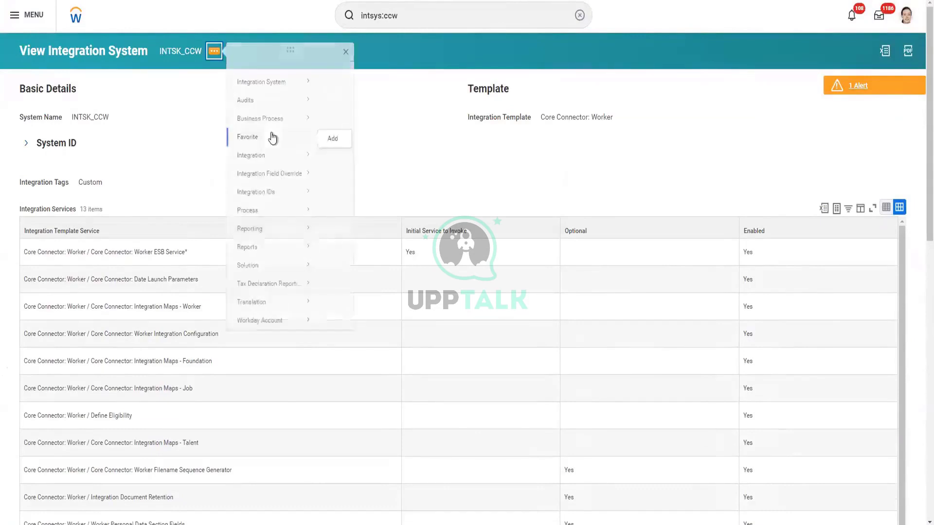
mouse_move(278, 91)
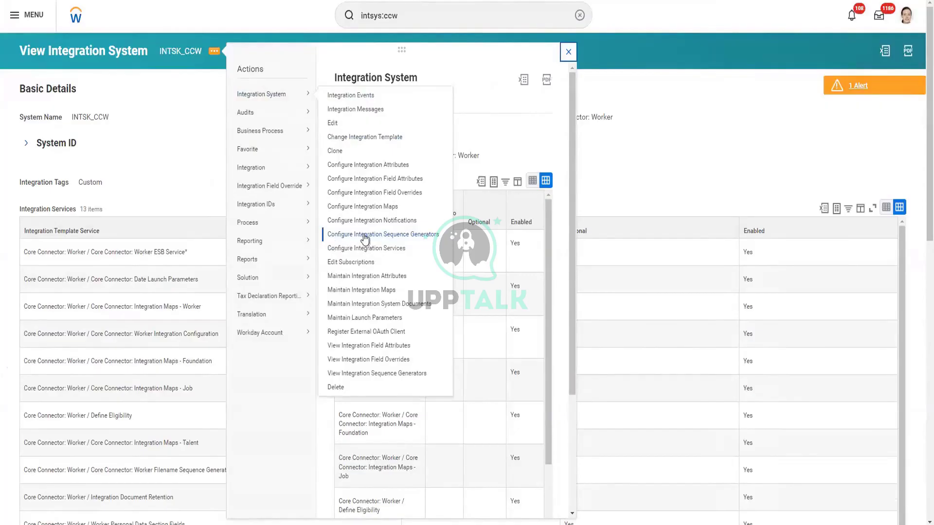
click(409, 238)
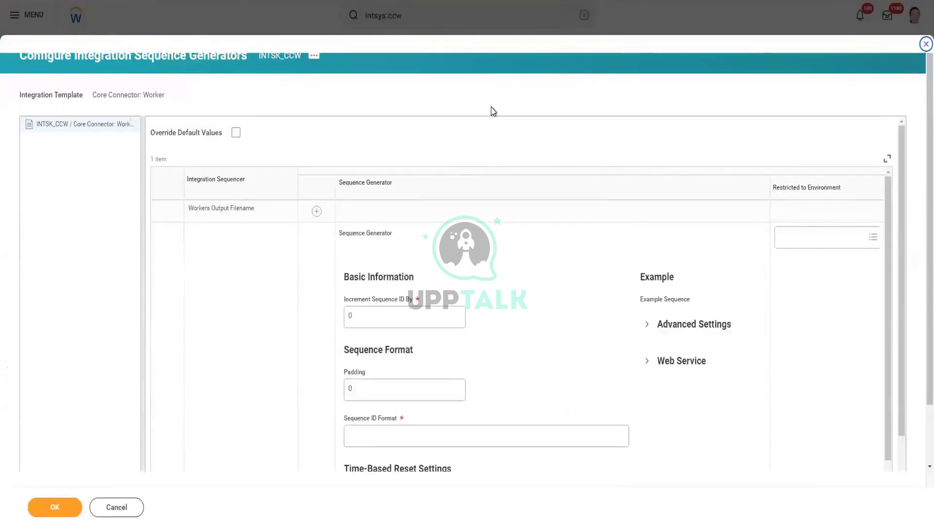
Step: Set Increment Sequence ID By to 1 and display the Sequence ID Format help text
scroll(492, 110, down, 1)
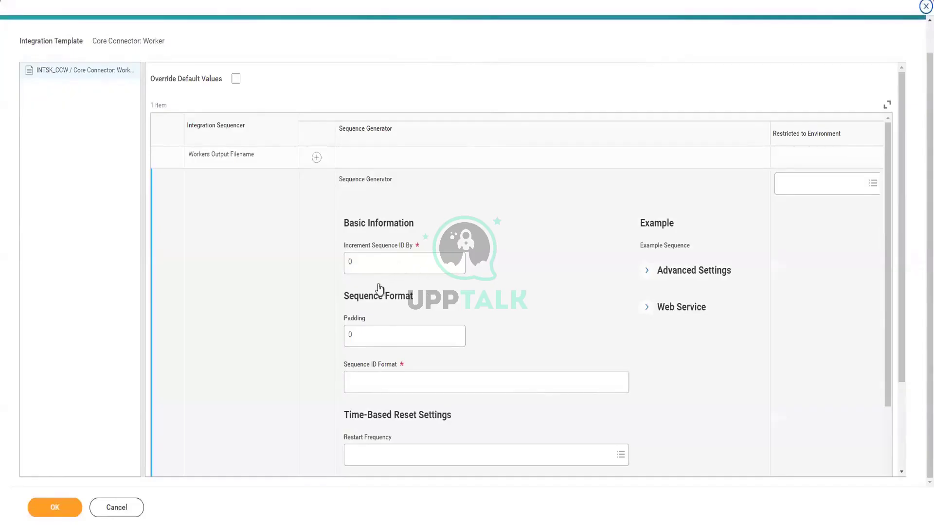
scroll(392, 290, up, 1)
scroll(563, 238, down, 2)
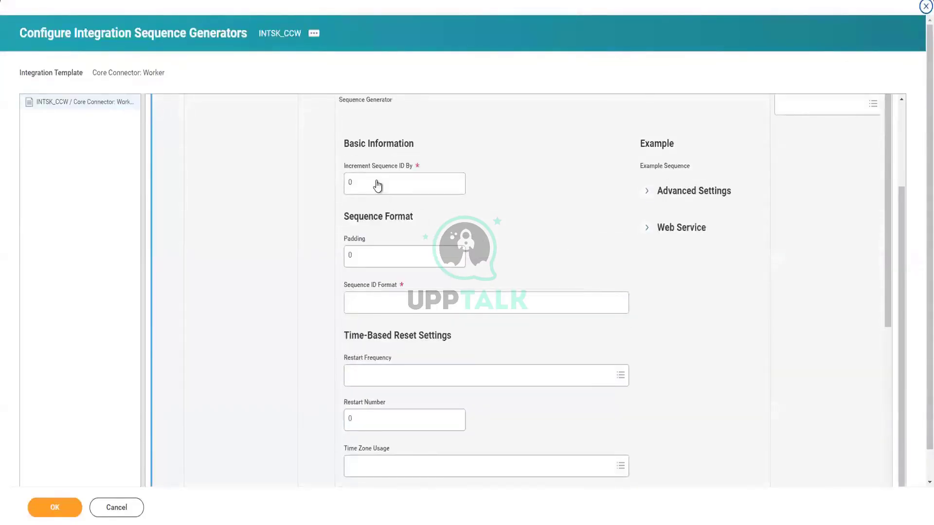
click(376, 184)
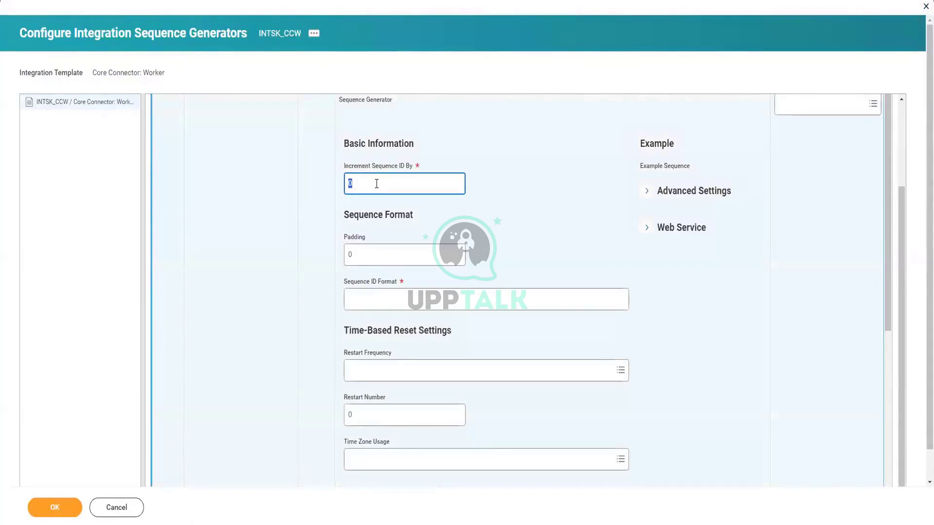
text(1)
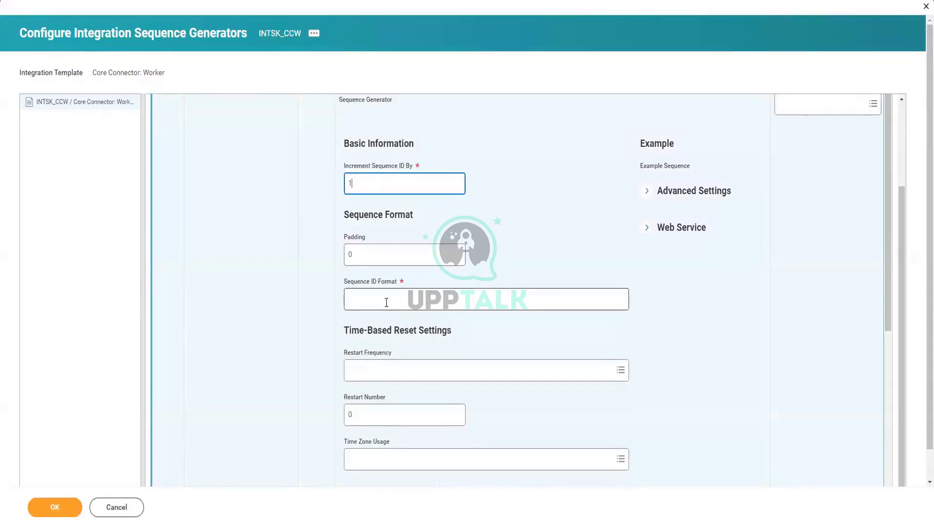
click(402, 301)
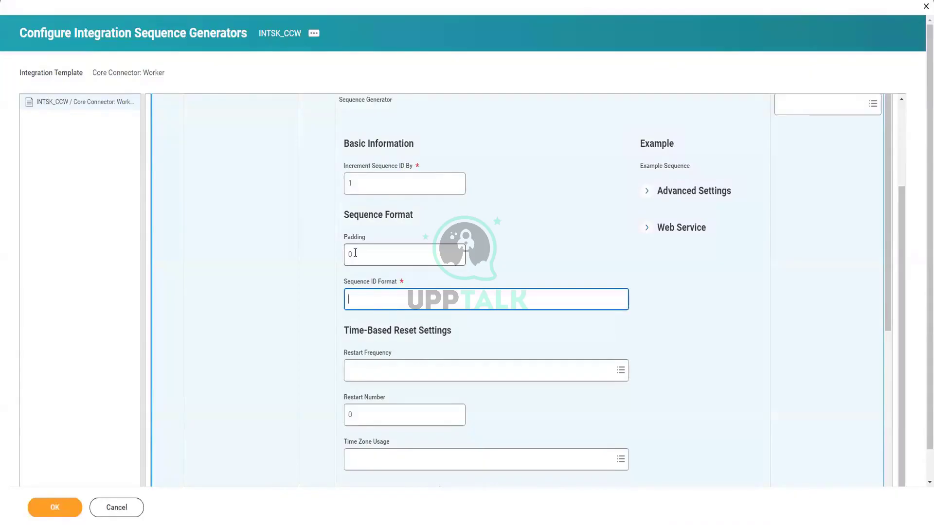
scroll(514, 296, down, 2)
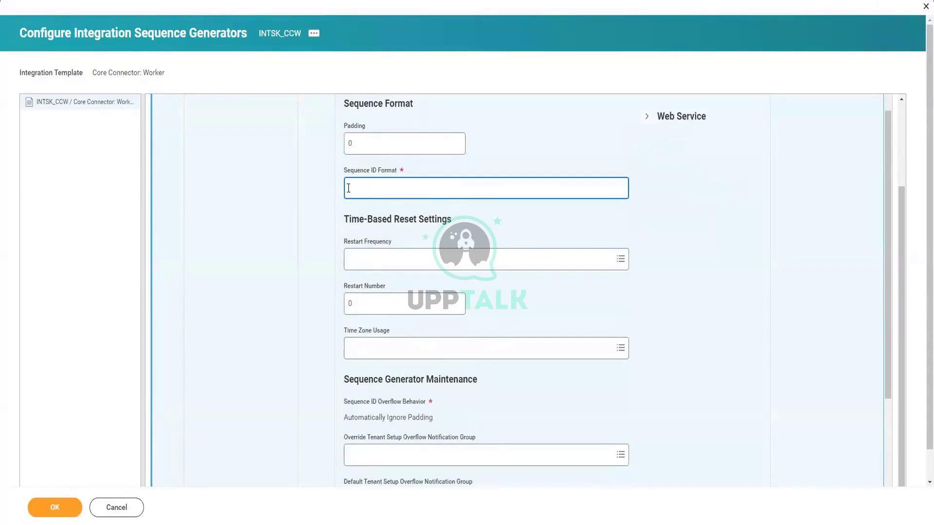
mouse_move(372, 192)
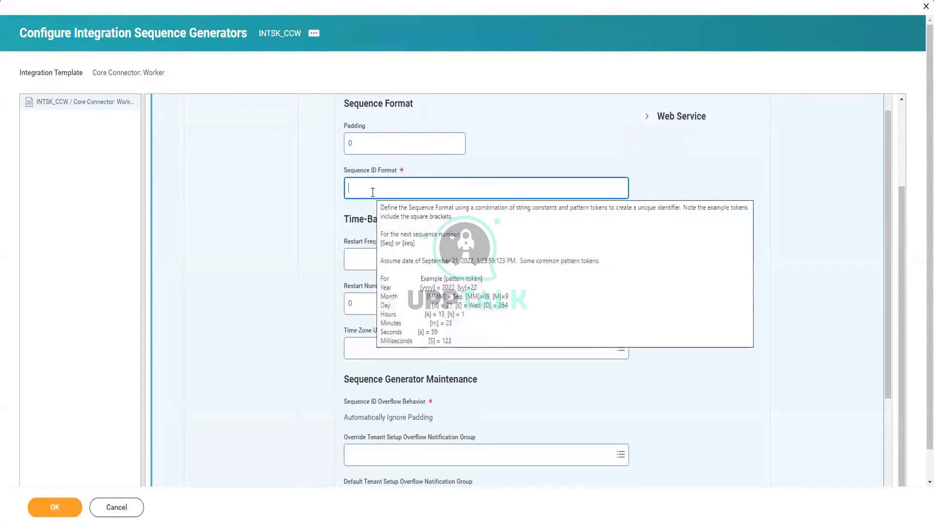
Step: Enter Employee_[dd][MMM][yyyy].xml as the format, previewing Employee_24Jun2024.xml
text(Employ)
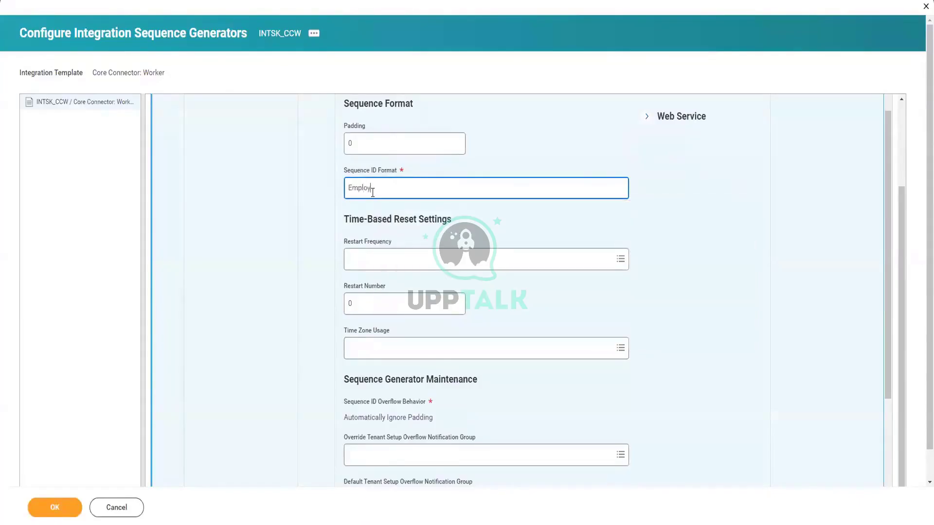
text(ee_[dd][MMM][yyyy].xml)
click(694, 202)
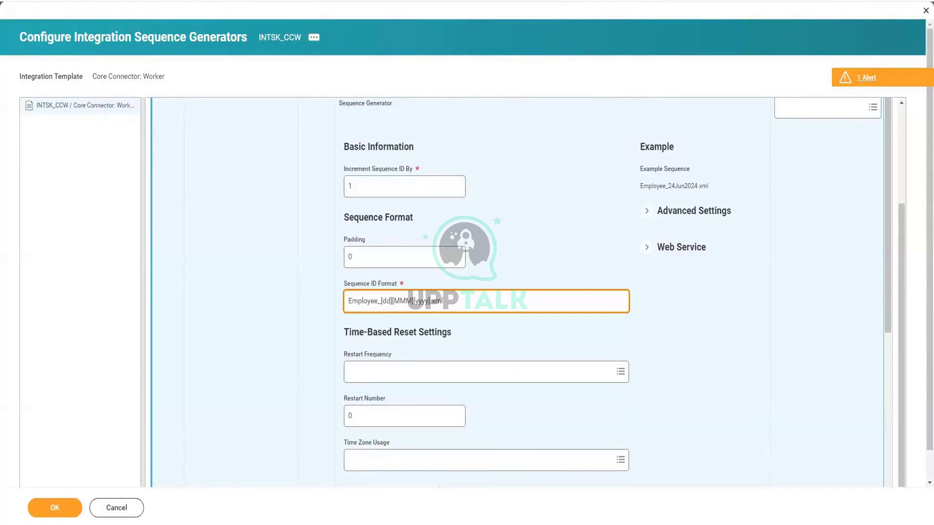
Step: Discard the sequence generator and integration services changes, returning to the INTSK_CCW integration system
click(112, 511)
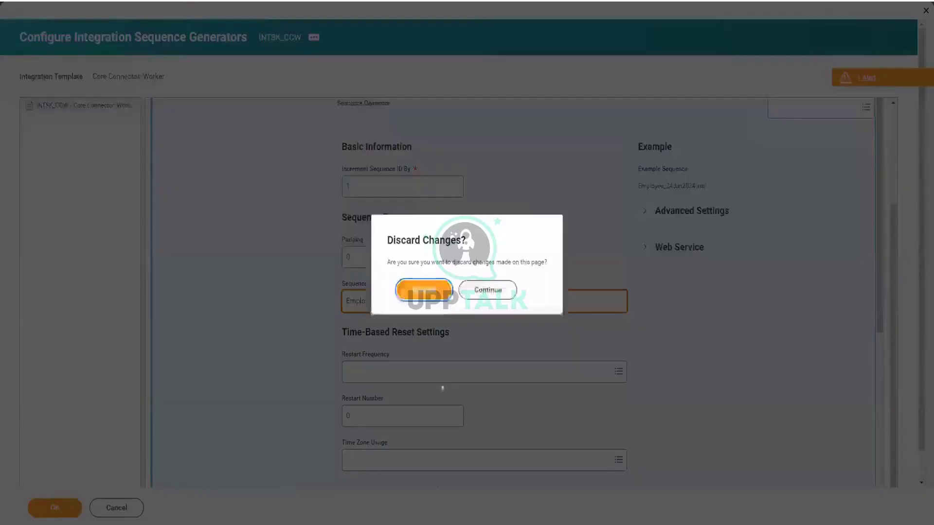
click(437, 294)
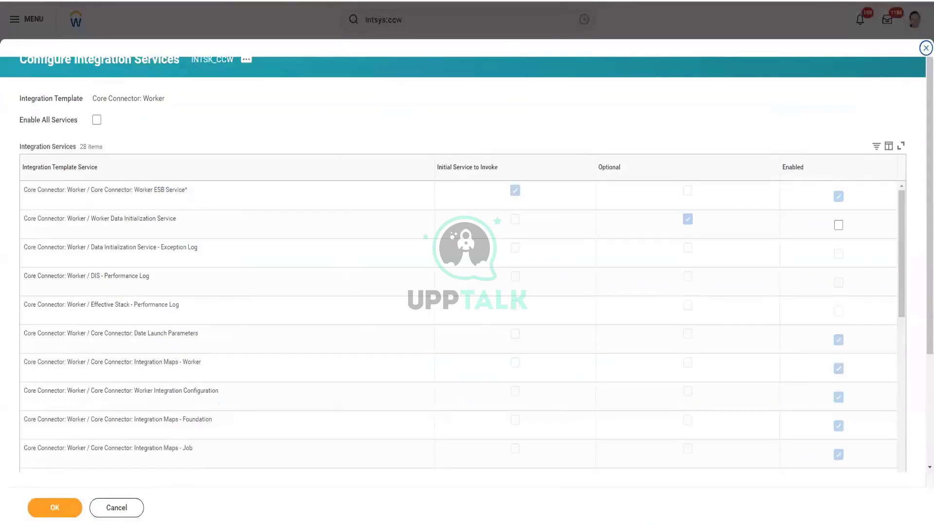
click(124, 509)
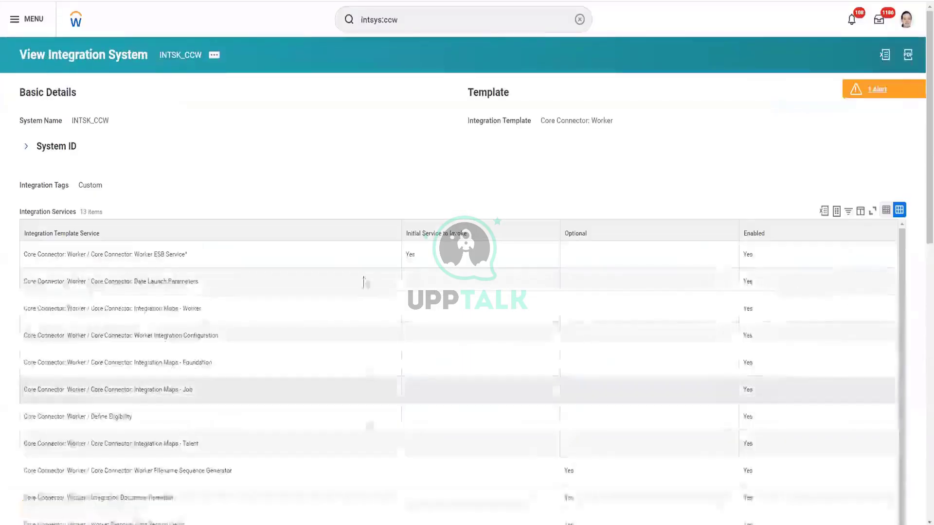
Step: Change the search from intsys:ccw to intsys:eib and open the HL-EIB integration system
click(414, 13)
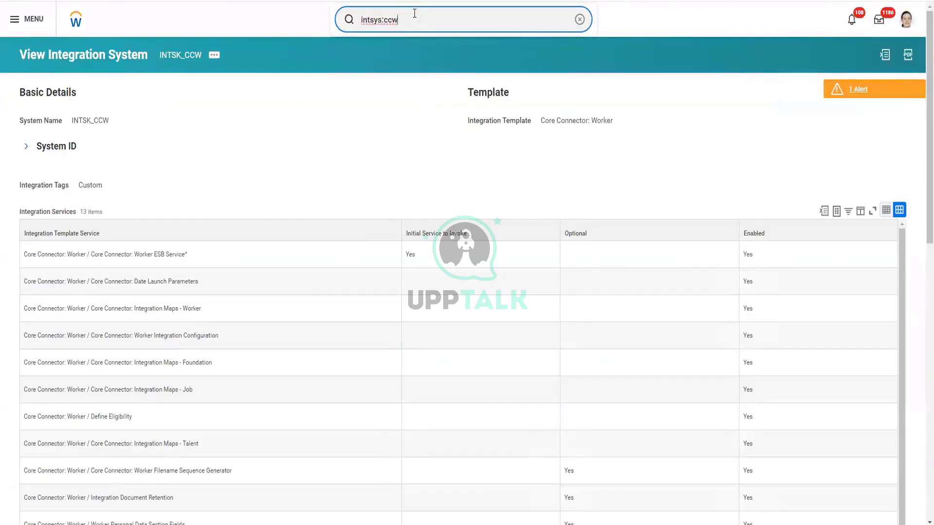
key(BackSpace)
key(BackSpace)
key(BackSpace)
text(eib)
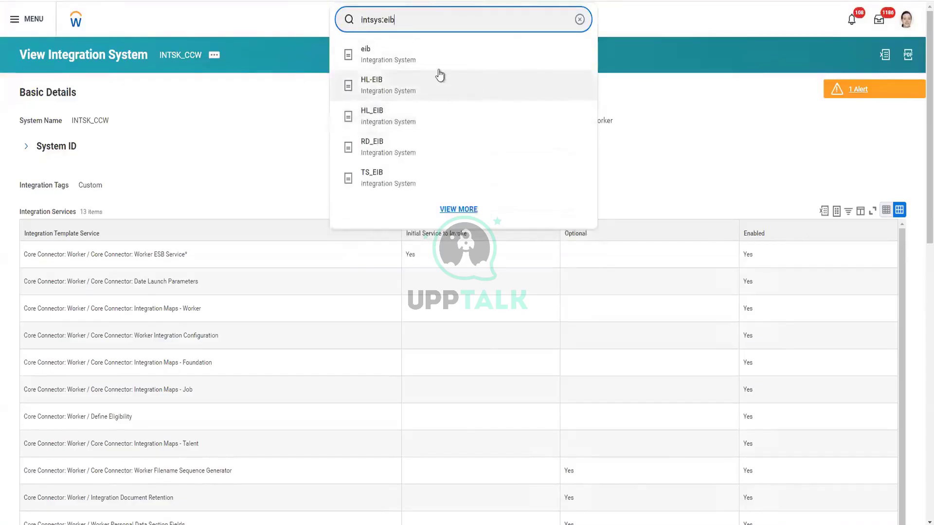
click(402, 91)
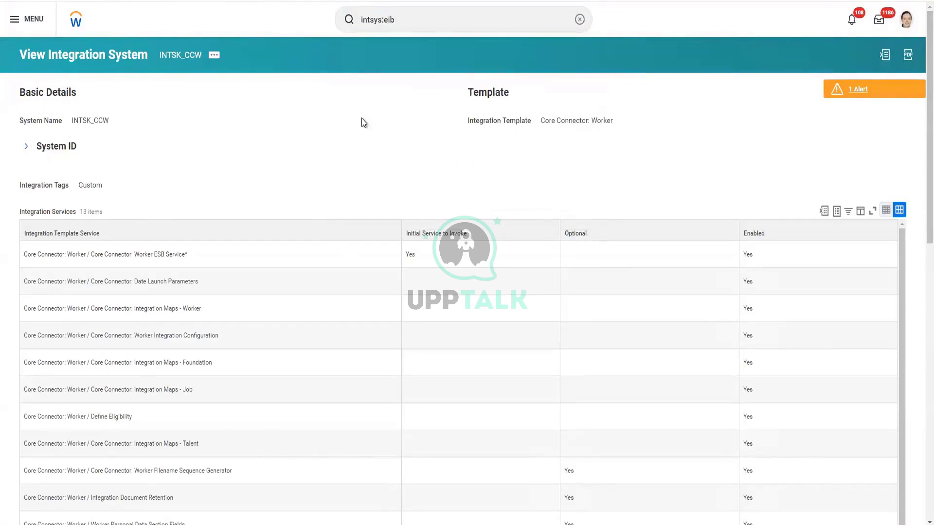
key(ctrl+Tab)
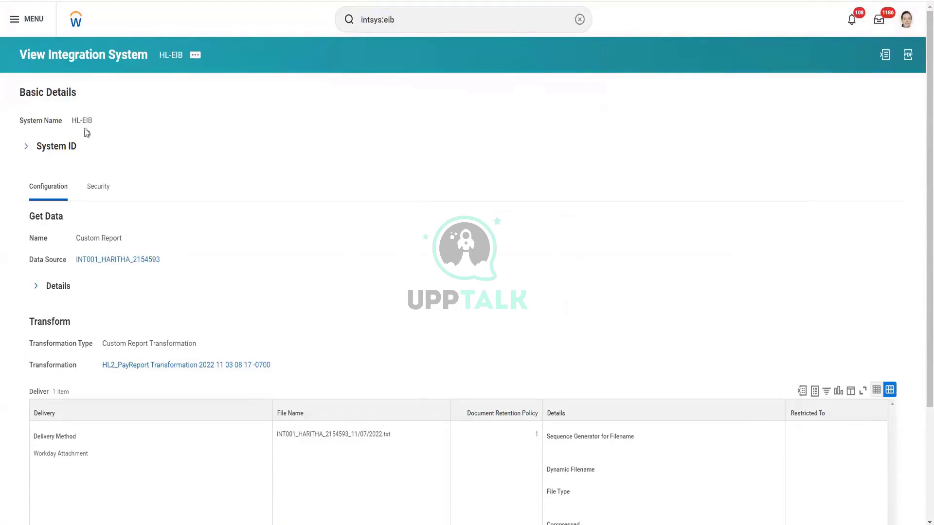
scroll(175, 163, down, 1)
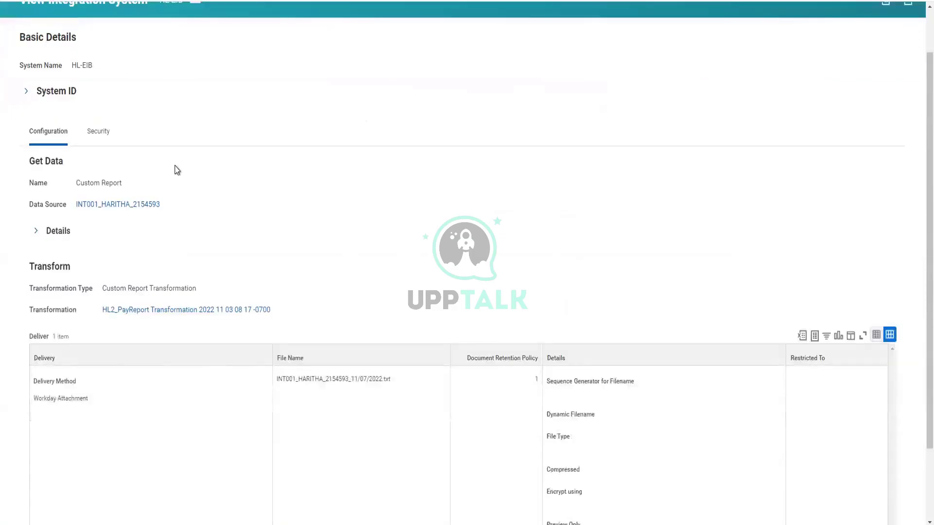
scroll(176, 170, up, 1)
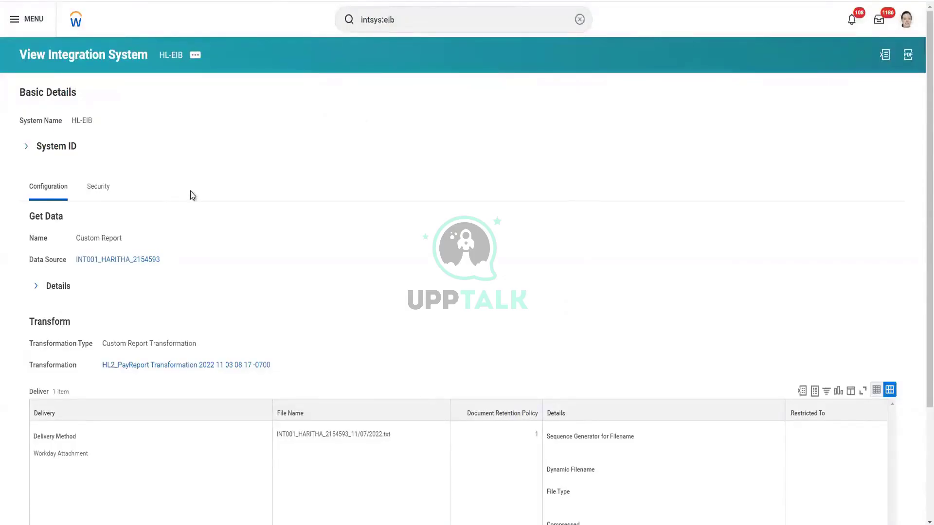
scroll(191, 198, down, 3)
scroll(192, 198, up, 3)
scroll(45, 341, down, 3)
Step: Start a new Integration Process Event definition for HL-EIB from scratch, choosing None of the above
click(195, 57)
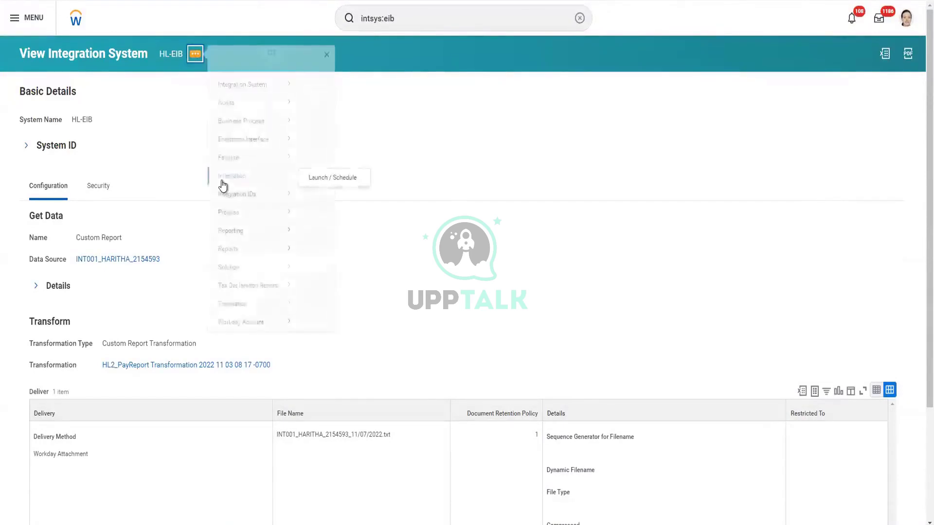
mouse_move(258, 140)
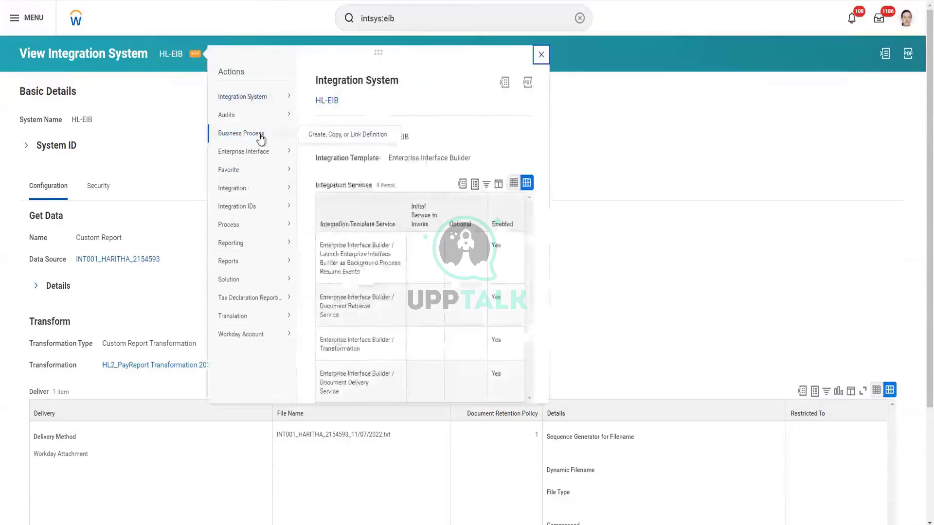
click(325, 135)
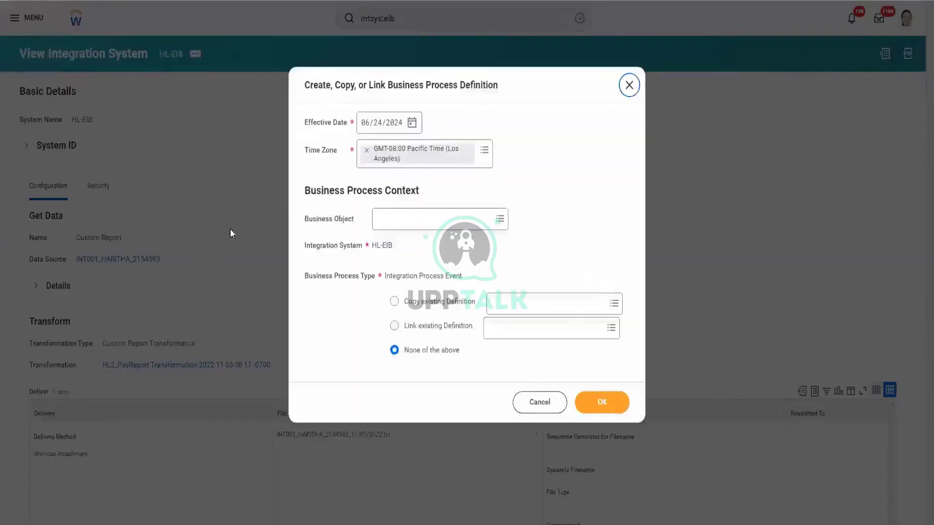
click(614, 406)
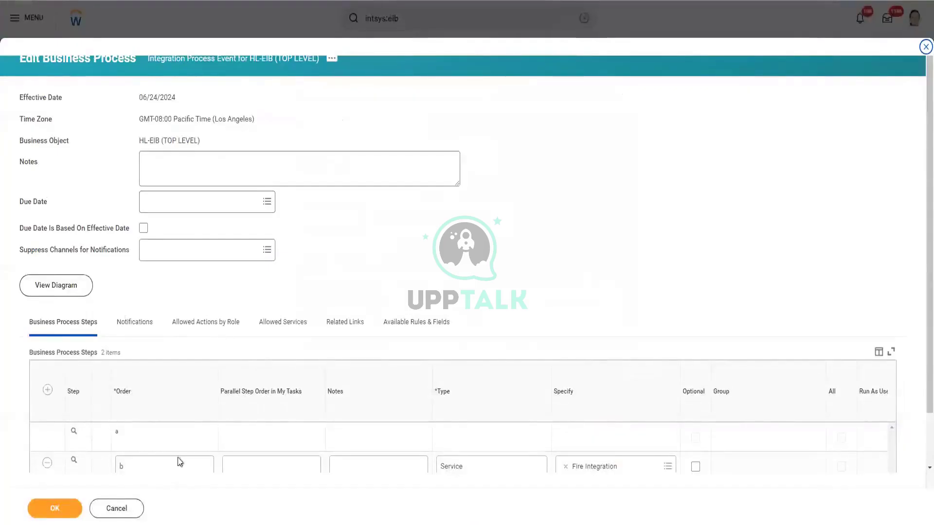
Step: Save the definition with an Initiation step and a Service: Fire Integration step
scroll(203, 430, down, 3)
click(56, 508)
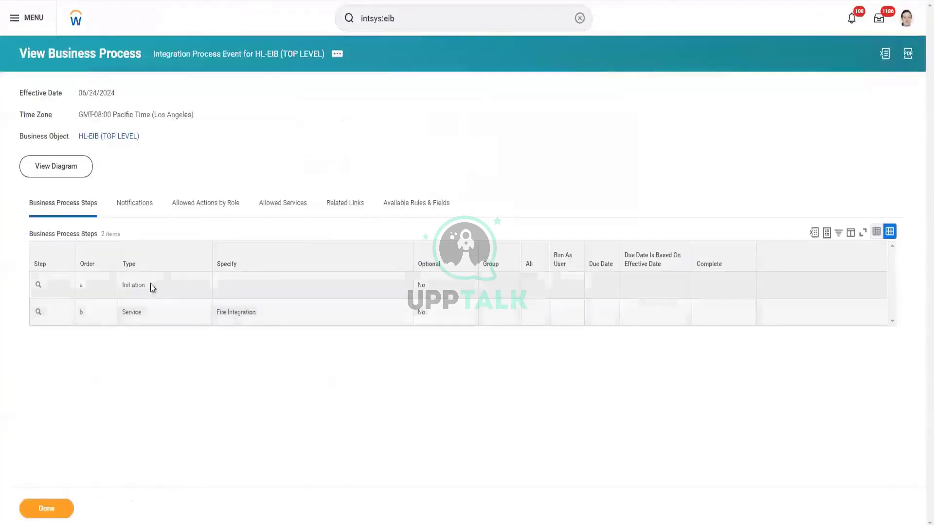
click(408, 19)
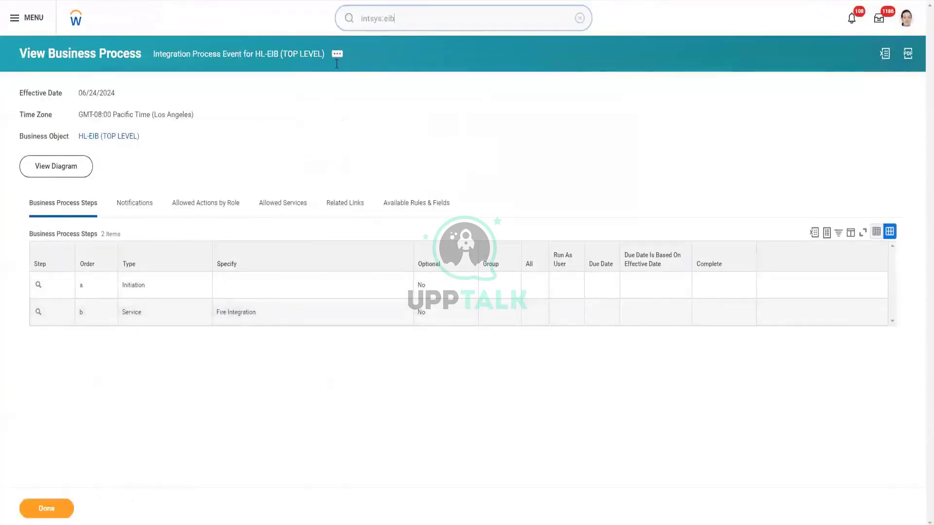
Step: Open HL-EIB (TOP LEVEL) and confirm its Business Process Definitions list the Integration Process Event
click(105, 137)
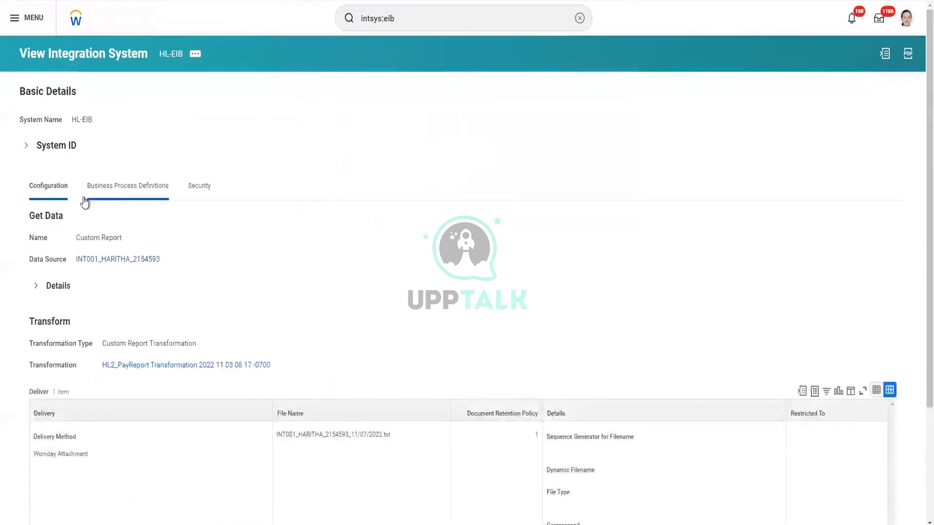
click(123, 192)
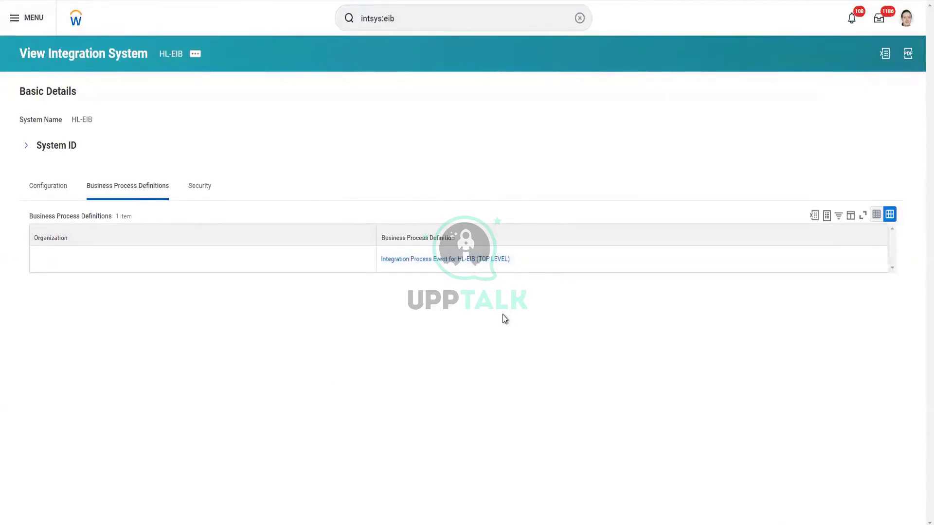
click(50, 187)
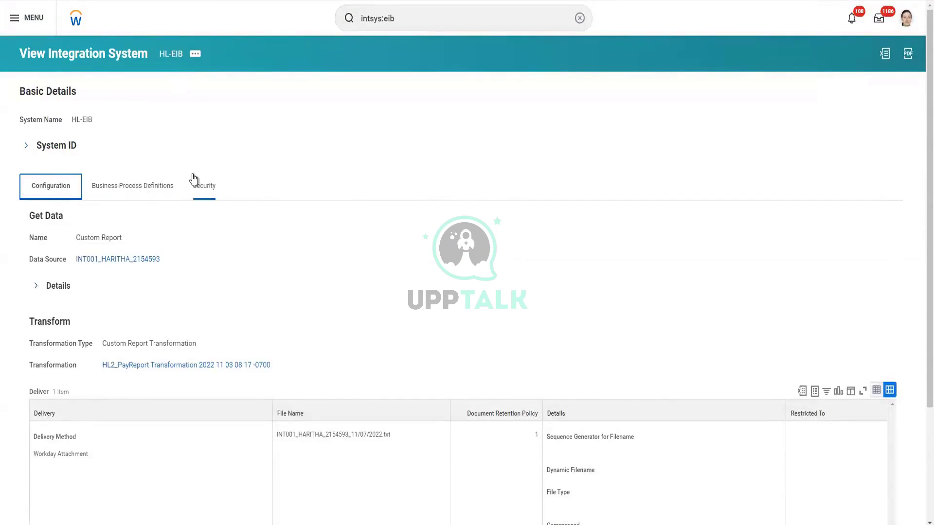
scroll(144, 316, down, 3)
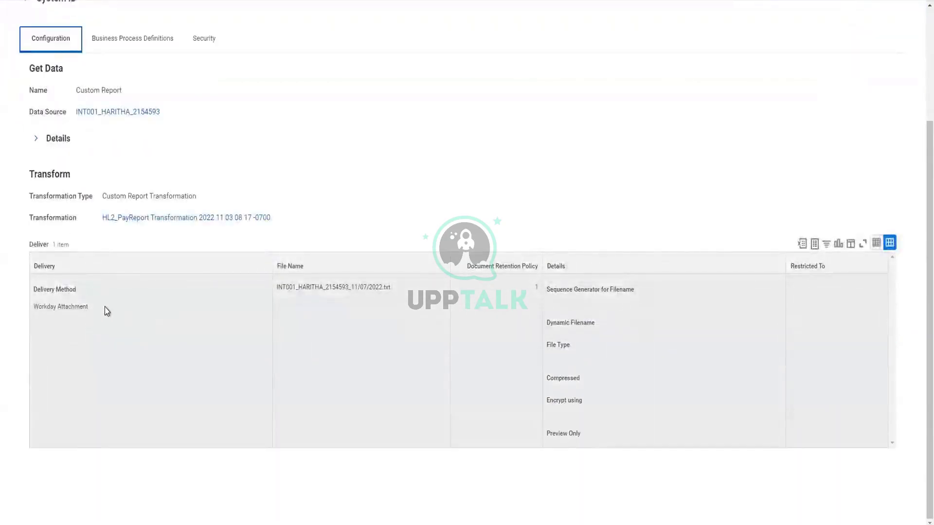
scroll(315, 173, up, 2)
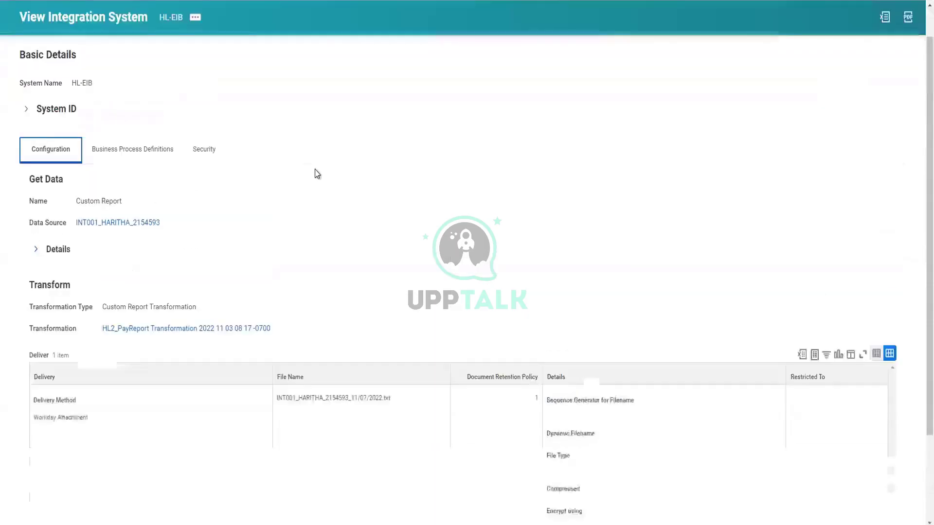